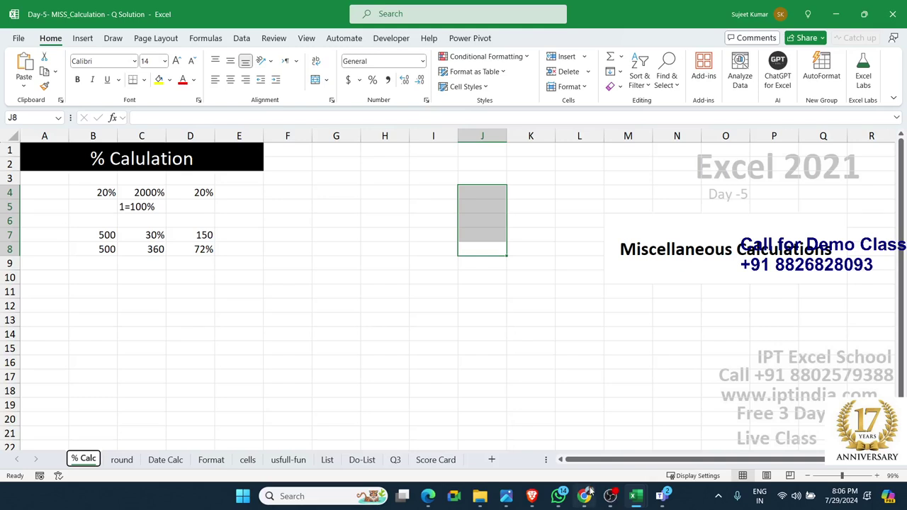
Delete the sample percentage values in rows 4 to 10 of the % Calc sheet
mouse_move(591, 492)
click(396, 351)
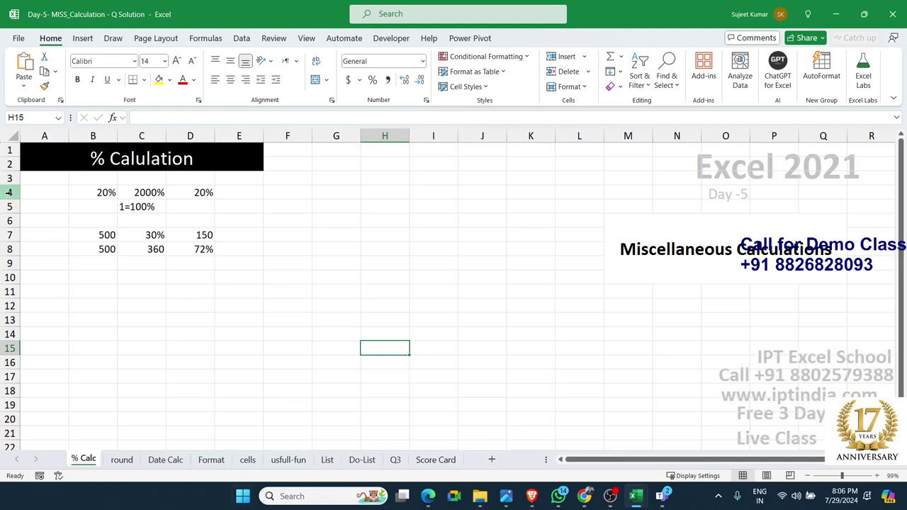
drag(10, 192, 10, 278)
key(Delete)
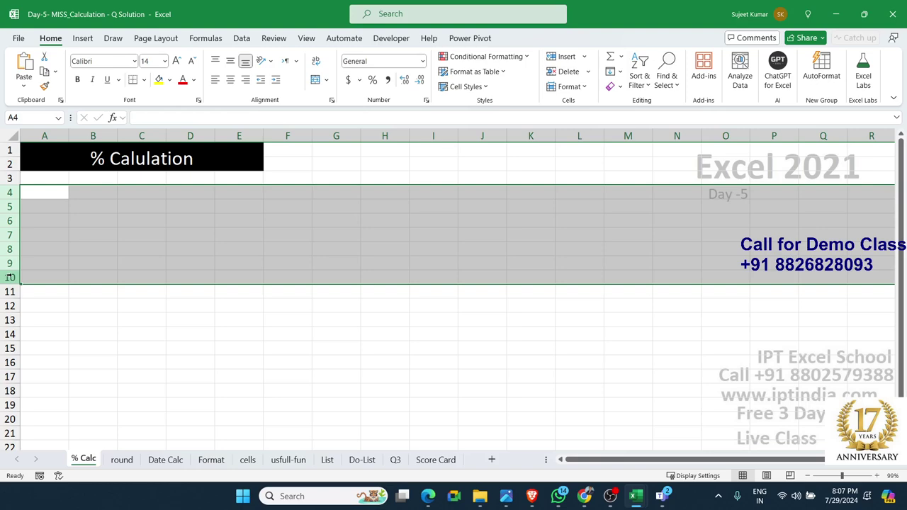
Enter 500 in B5 and 20% in C5, with =B5*C5 in D5 giving 100
click(103, 233)
click(94, 206)
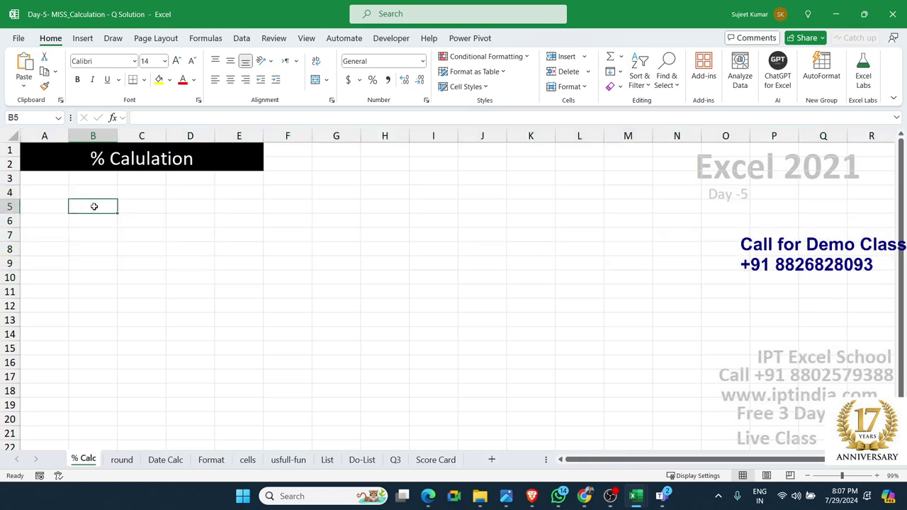
text(500)
key(Tab)
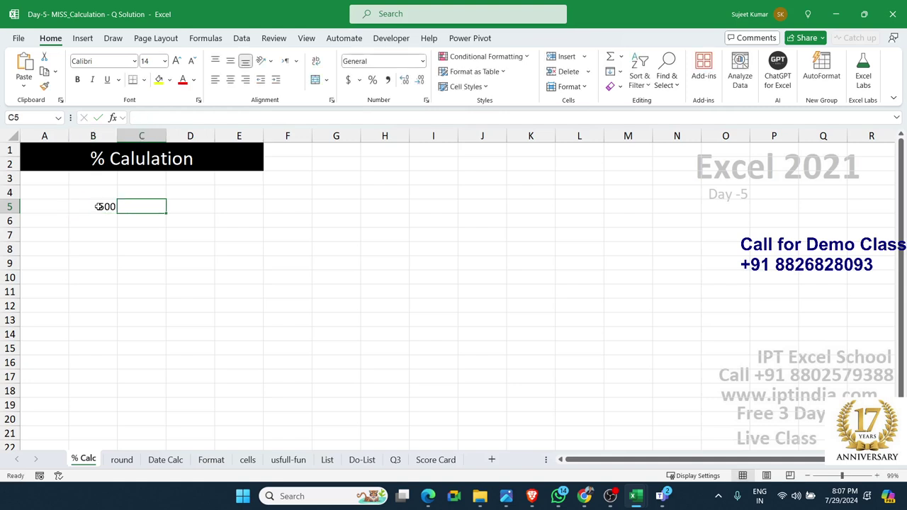
text(2)
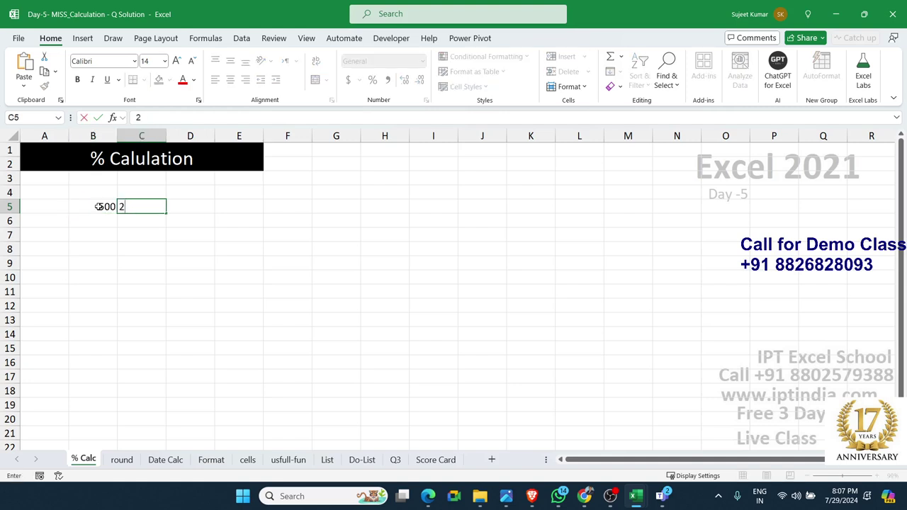
text(0)
text(%)
key(Tab)
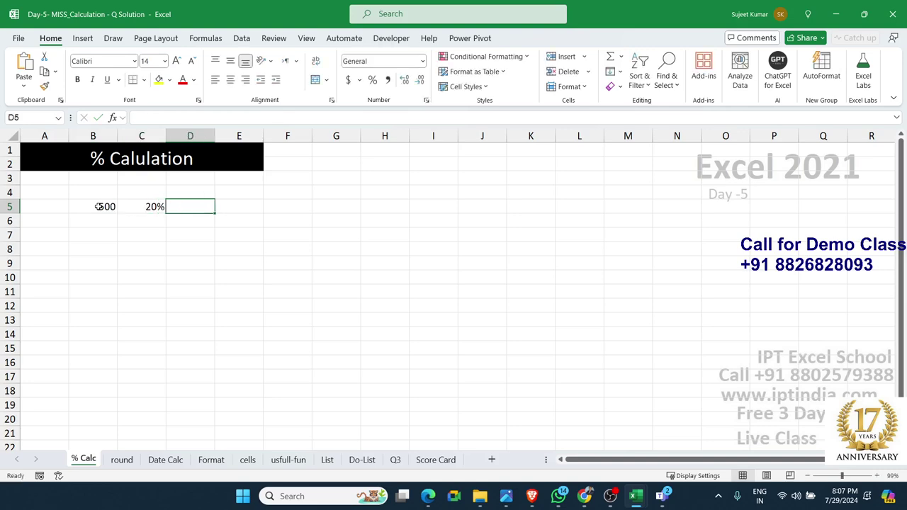
text(=)
click(99, 207)
text(*)
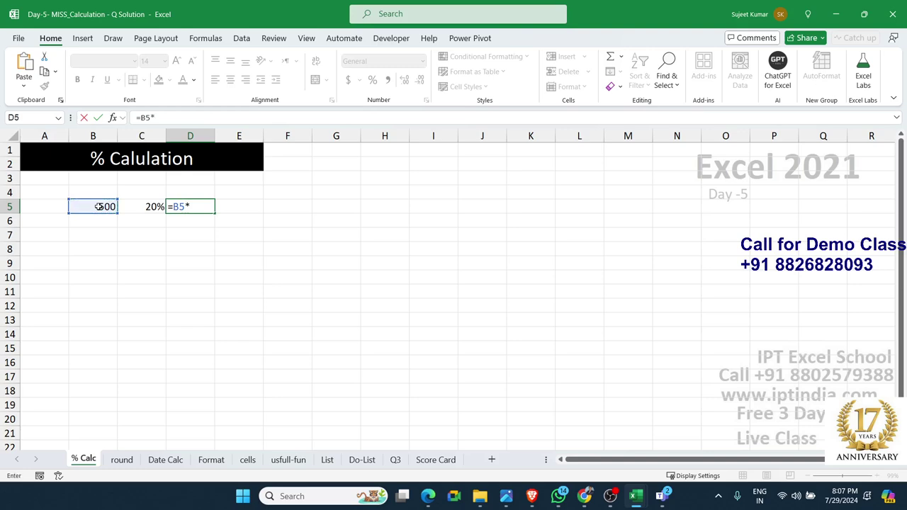
key(Left)
key(Return)
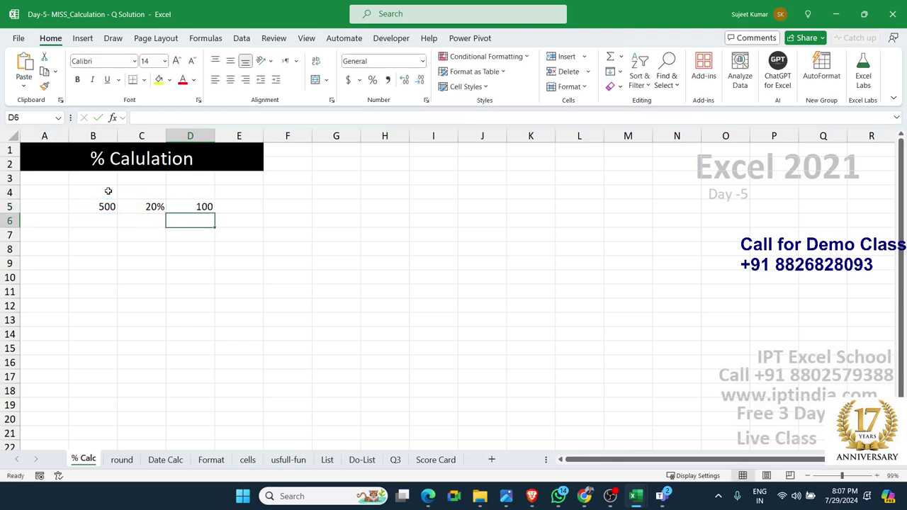
Enter 500 in B7 and 20 in C7 for the second example
ctrl+scroll(142, 248, up, 3)
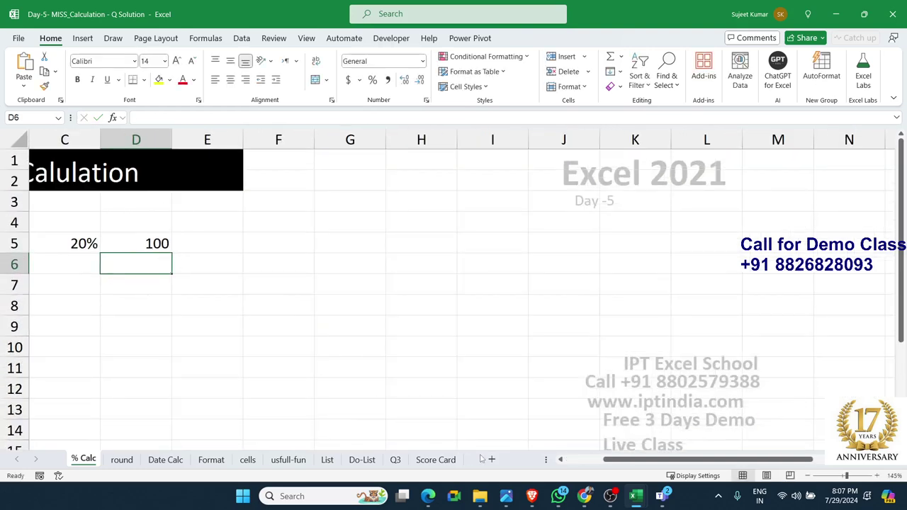
drag(615, 464, 578, 462)
click(163, 282)
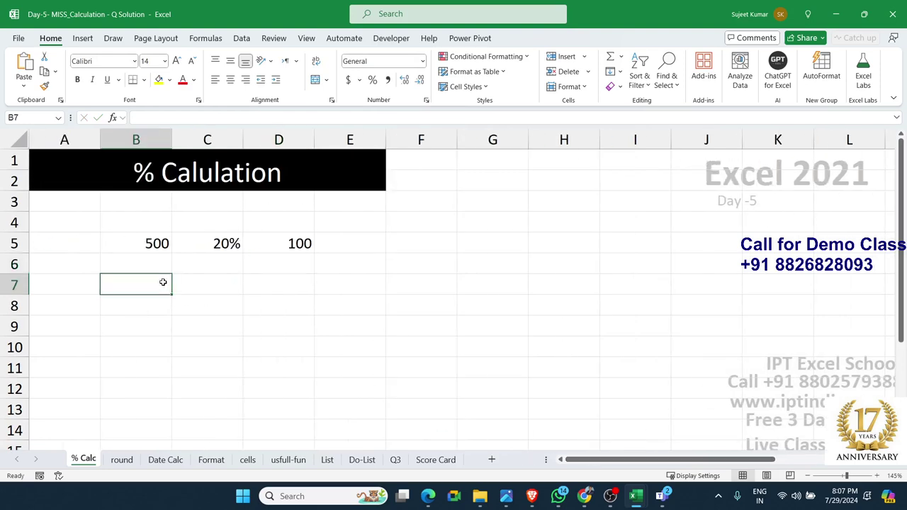
text(500)
key(Tab)
text(2)
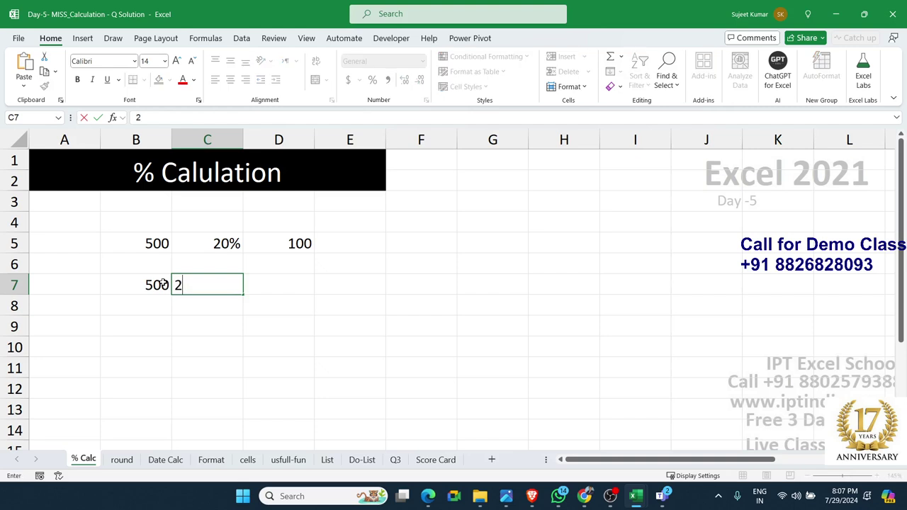
text(0)
key(Return)
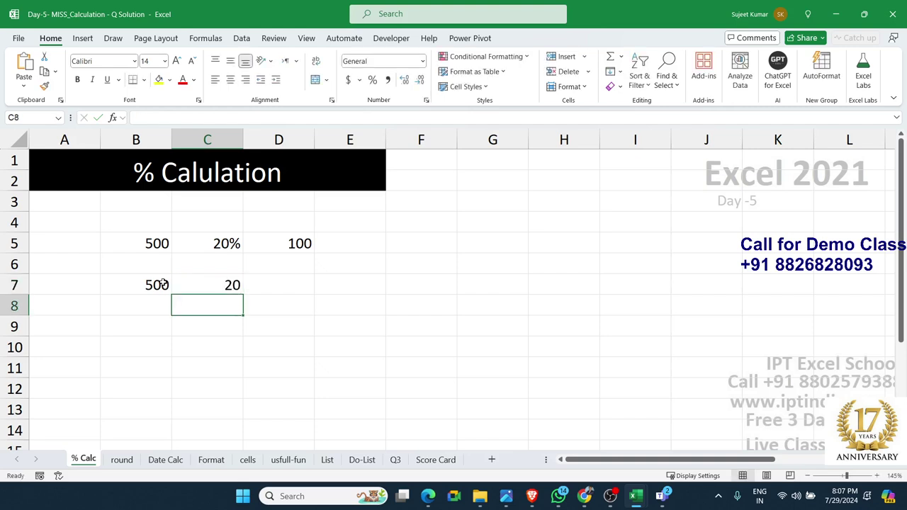
Add the note 1=100% in C8
text(=)
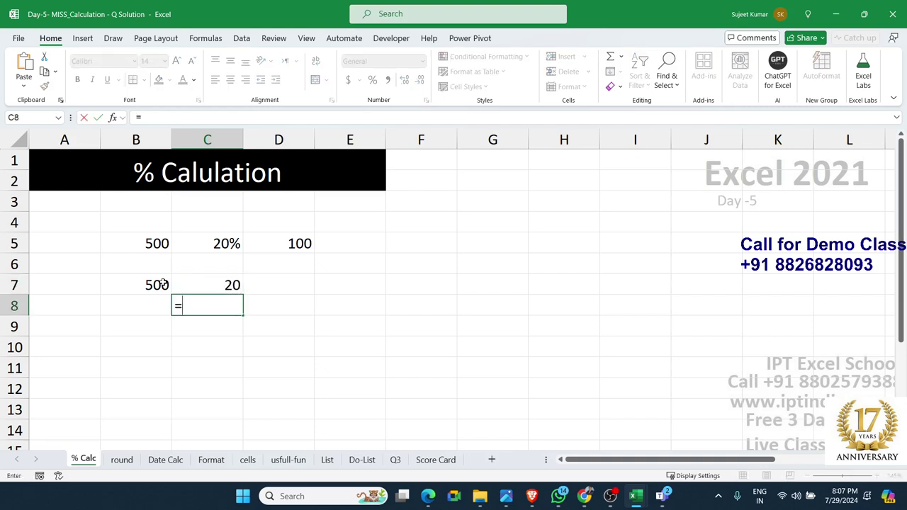
text(1=)
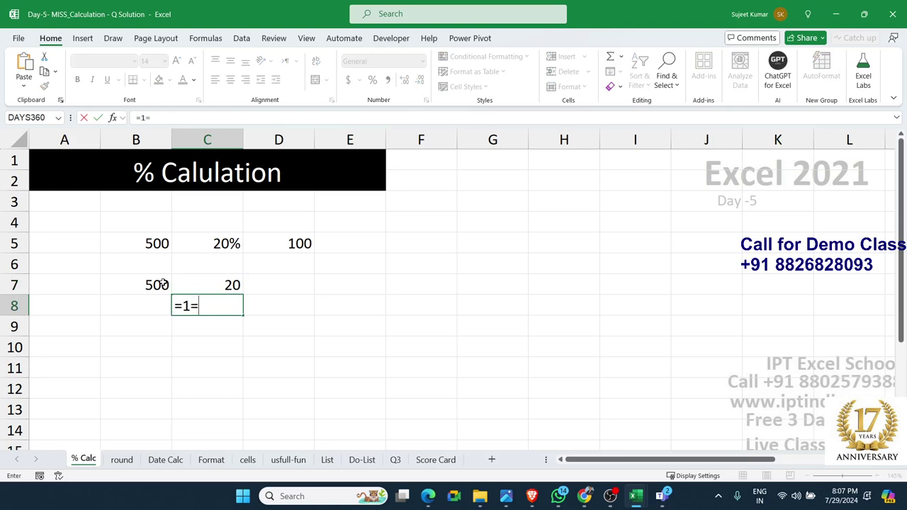
text(100)
key(BackSpace)
key(Escape)
text(1=)
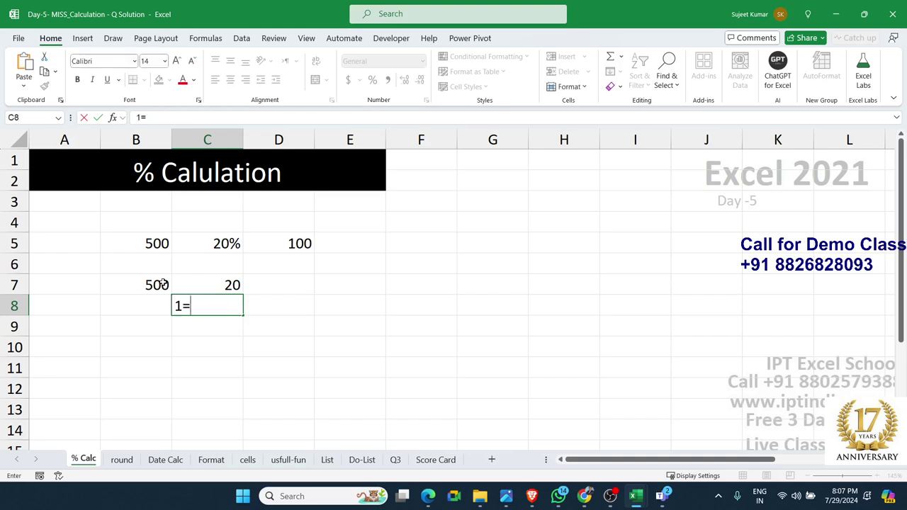
text(100)
text(%)
key(Return)
Enter =B7*C7/100 in D7 to get 100
key(Up)
key(Up)
key(Right)
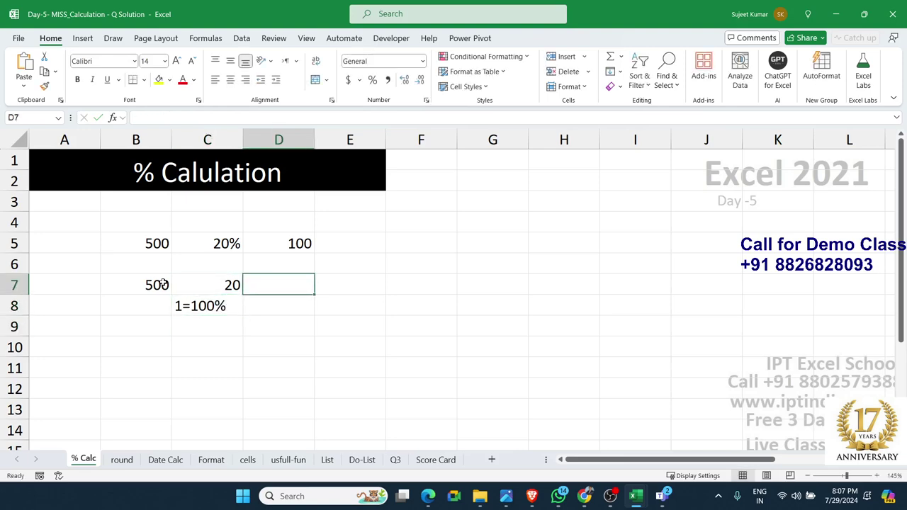
text(=)
key(Down)
key(Down)
key(Left)
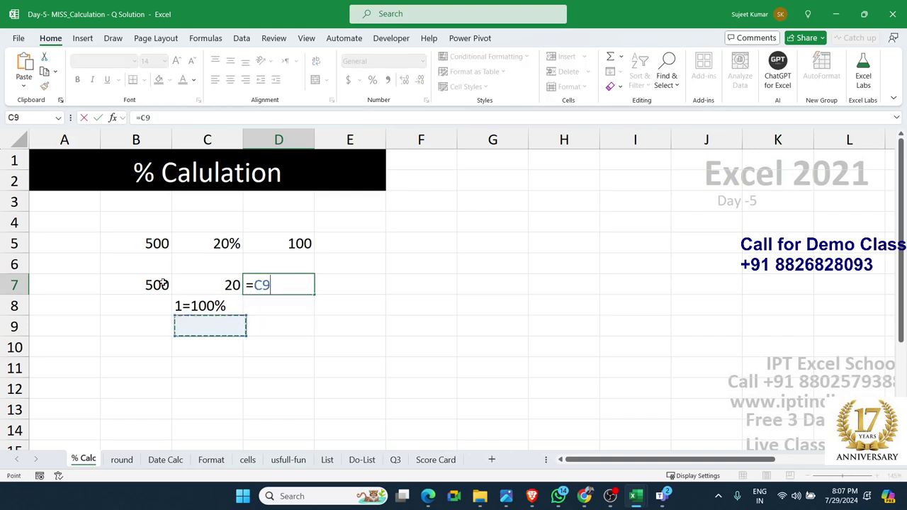
key(Left)
key(Up)
key(Up)
text(*)
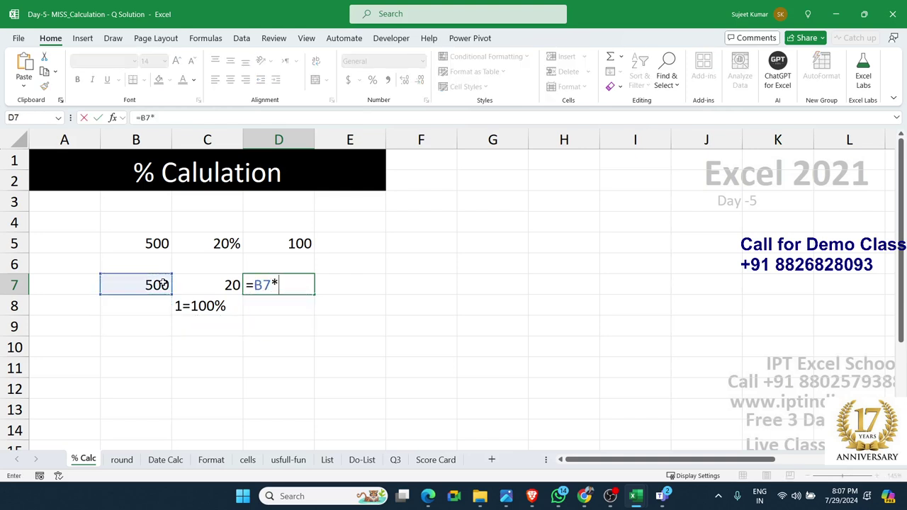
key(Left)
text(/1)
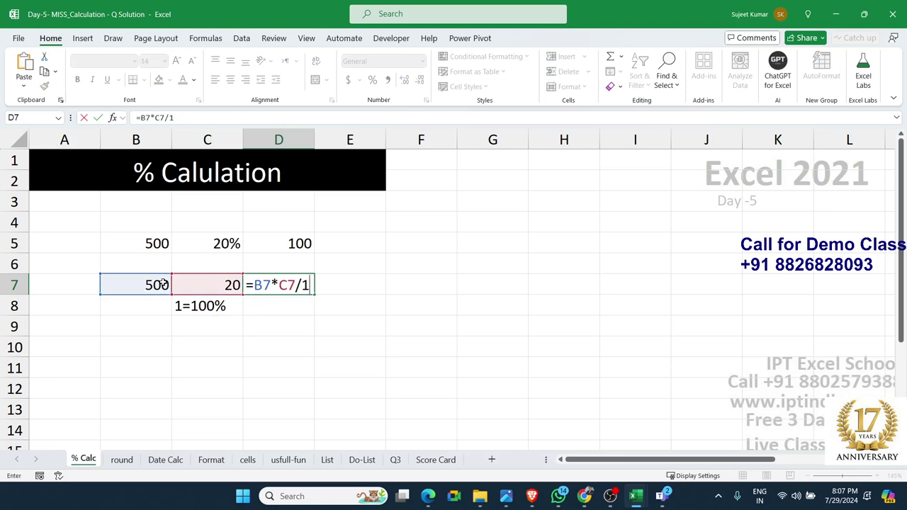
text(00)
key(Return)
key(Up)
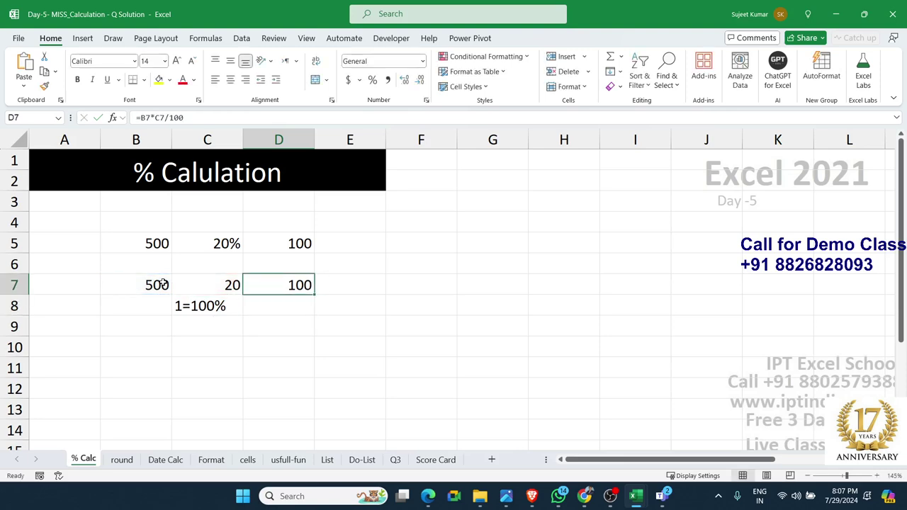
key(Down)
key(Down)
key(Left)
key(Left)
key(Down)
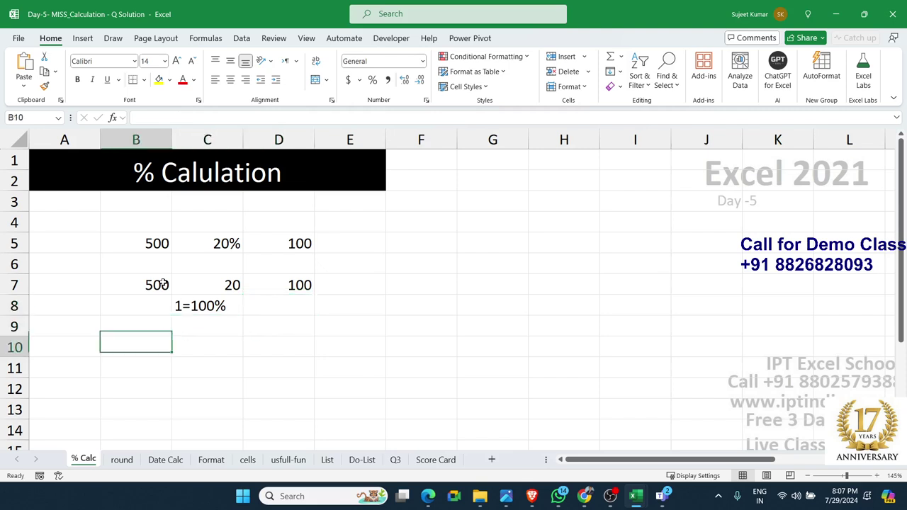
Enter 600 in B10 and 555 in C10, correcting the mistyped 755
text(600)
key(Tab)
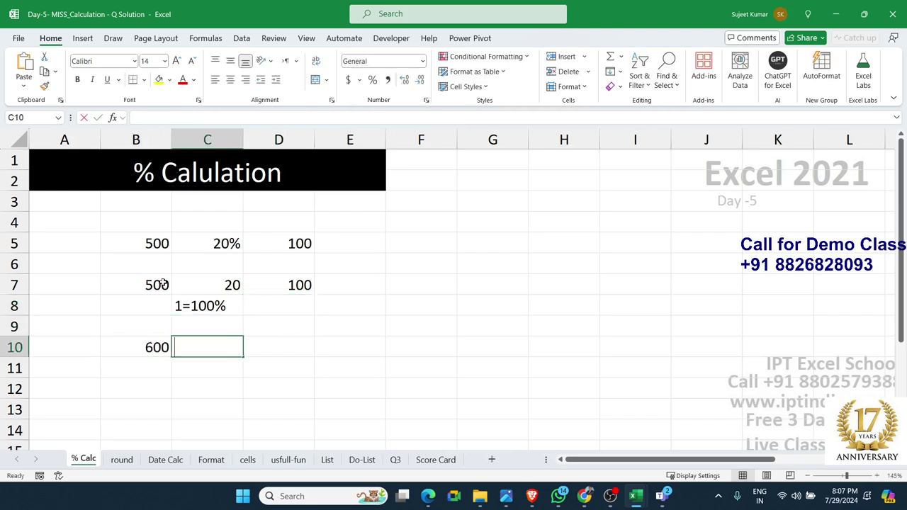
text(755)
key(Tab)
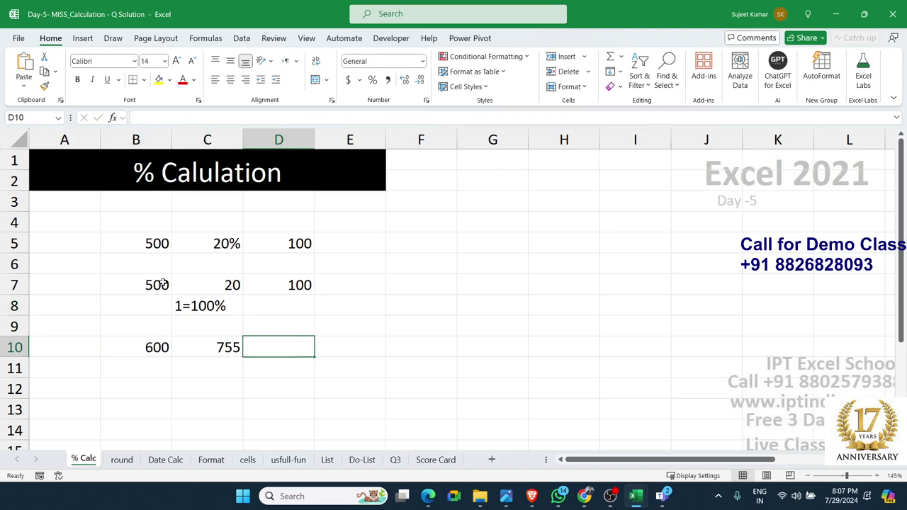
key(Left)
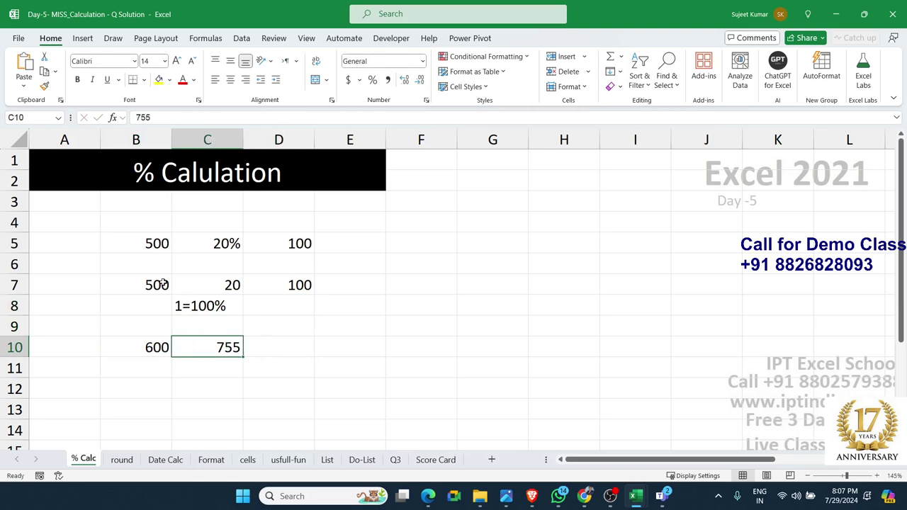
text(555)
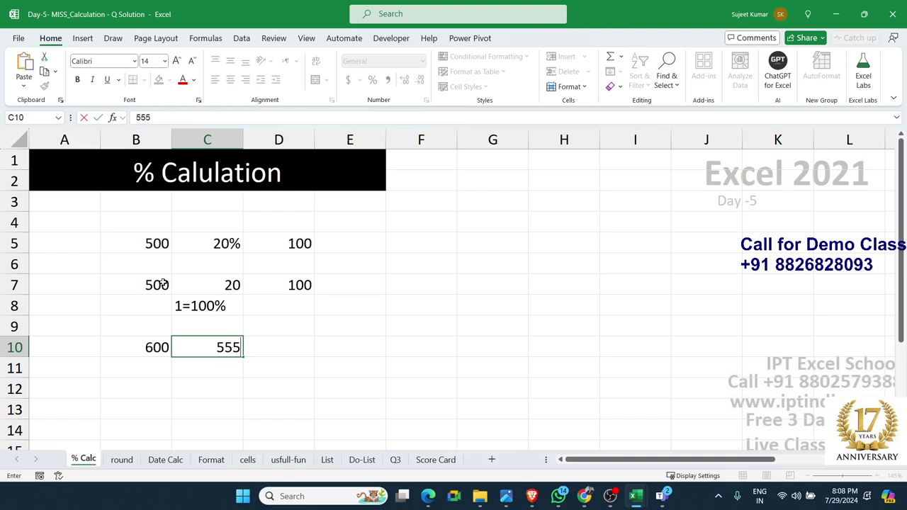
key(Tab)
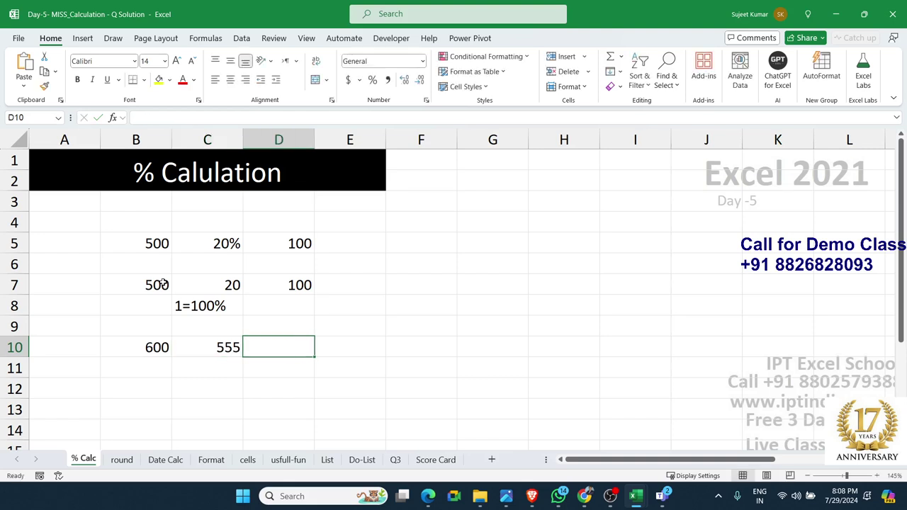
Enter =C10/B10 in D10 and format it as a percentage to show 93%
text(=)
key(Left)
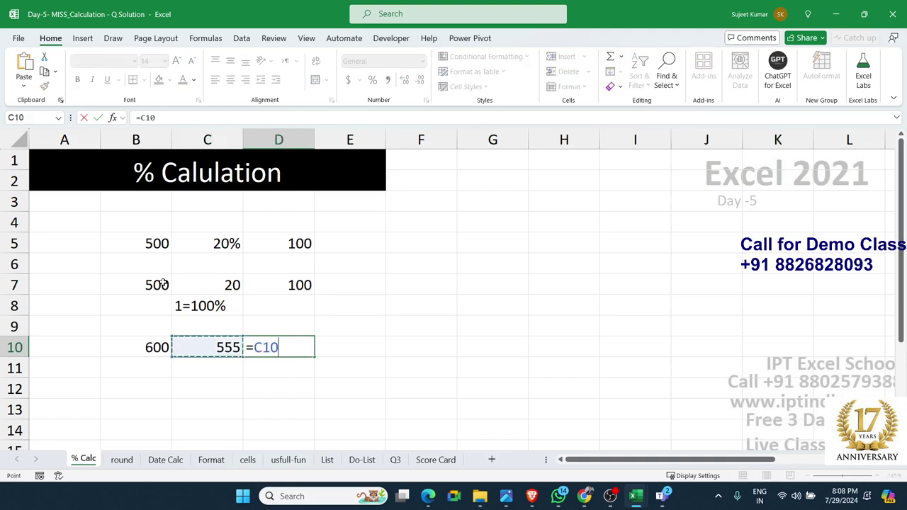
text(/)
key(Left)
key(Left)
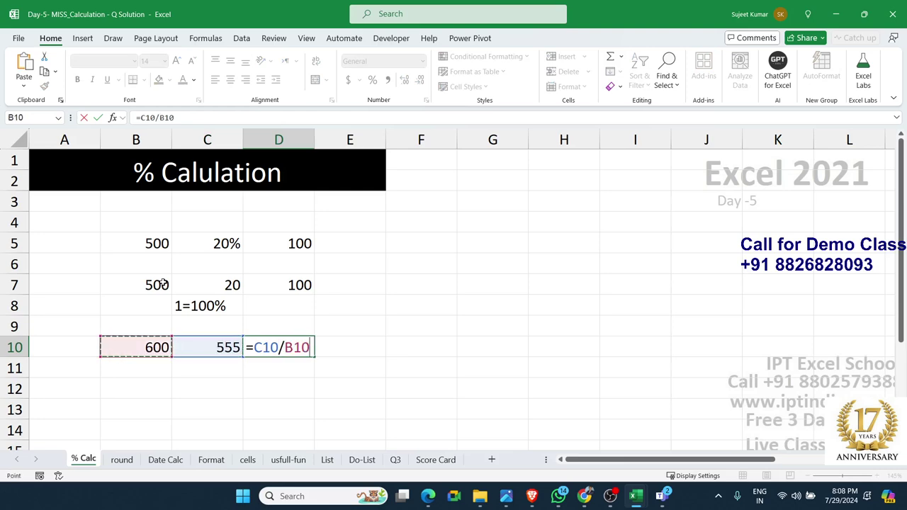
key(Return)
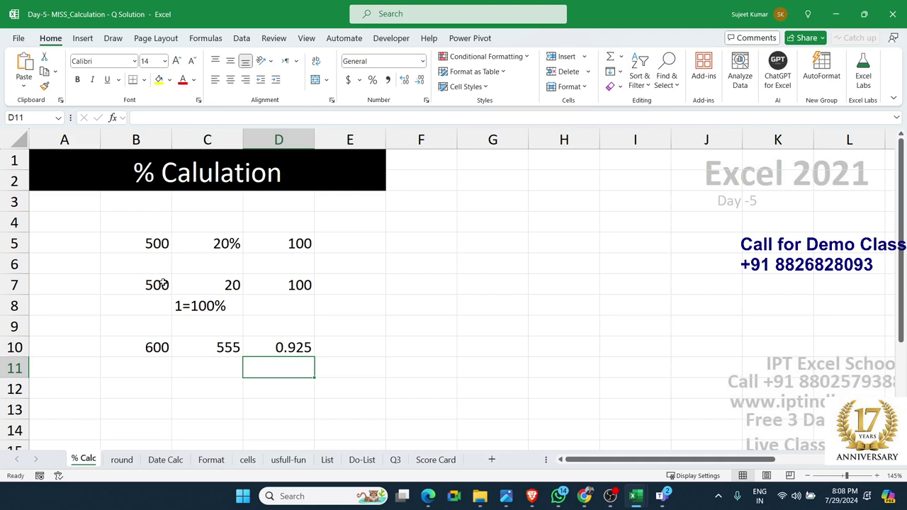
key(Down)
key(Up)
key(Up)
key(Up)
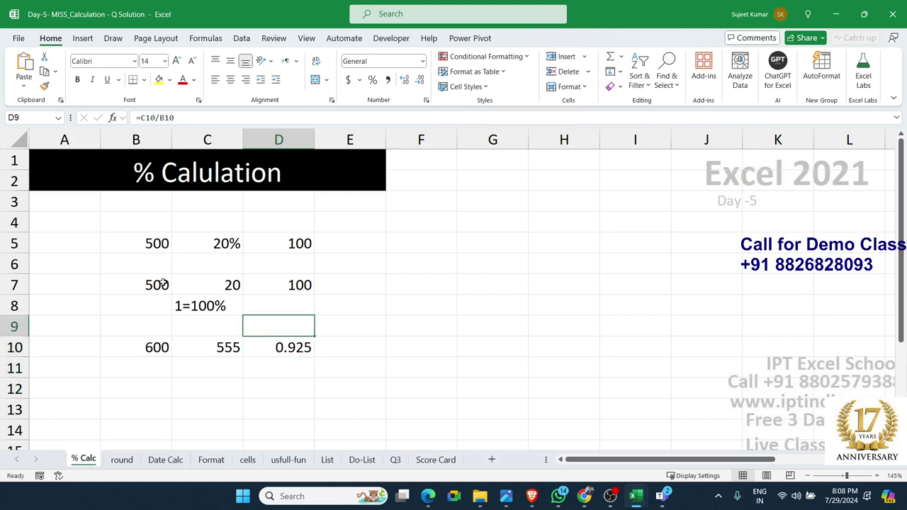
key(Down)
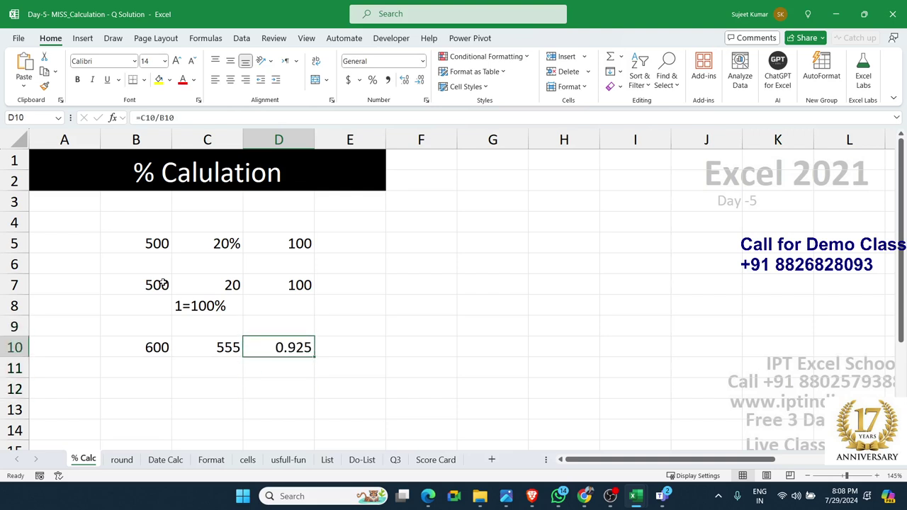
click(374, 80)
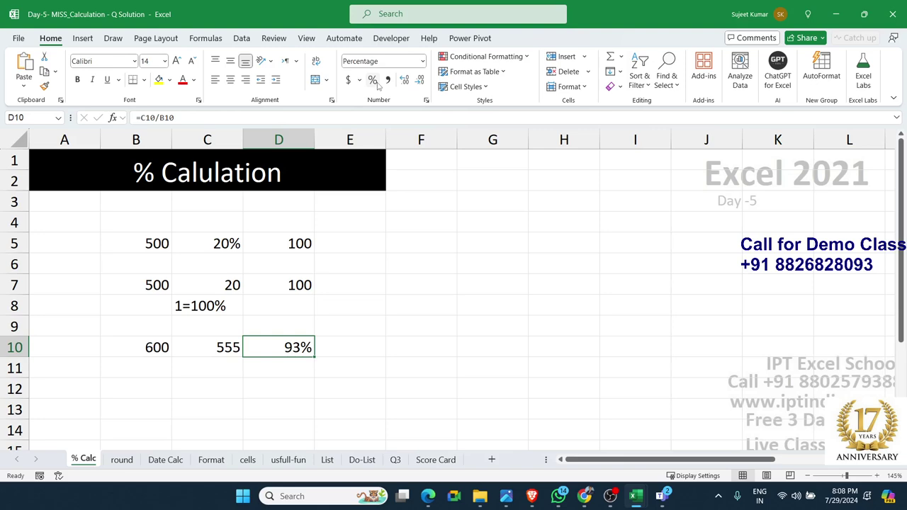
key(Down)
key(Up)
key(Right)
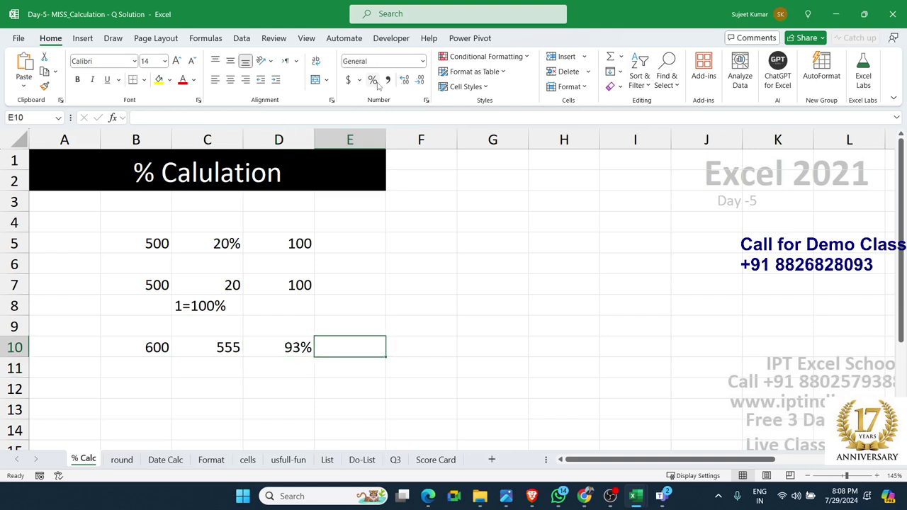
Try =D10*100 in E10 showing 92.5, then delete it
text(=)
key(Left)
text(*1)
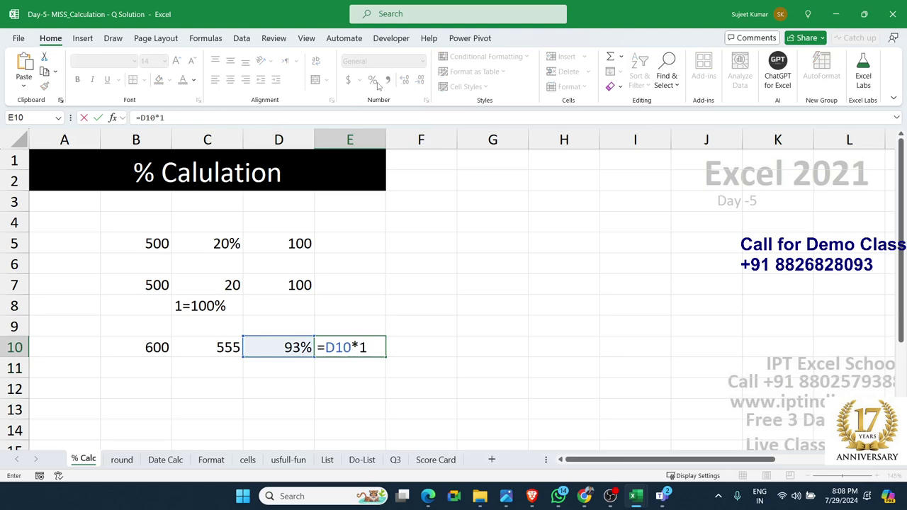
text(00)
key(Return)
key(Up)
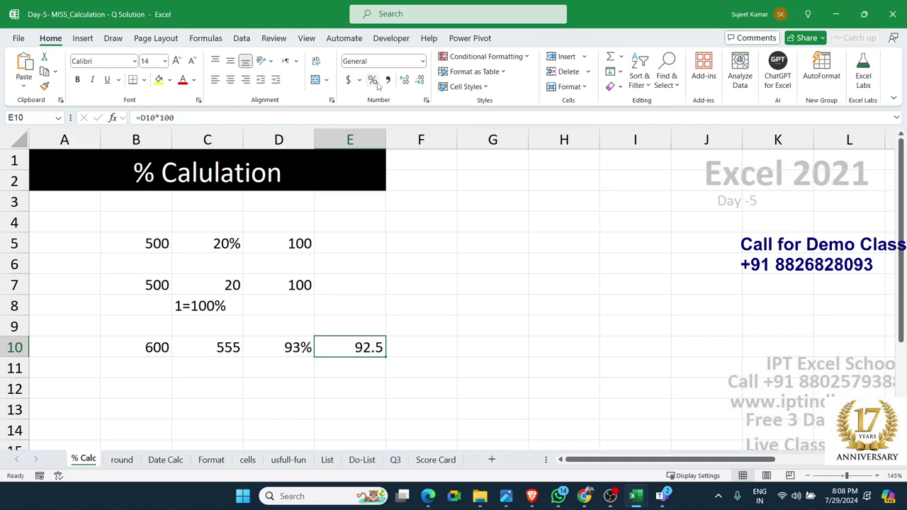
key(Delete)
key(Up)
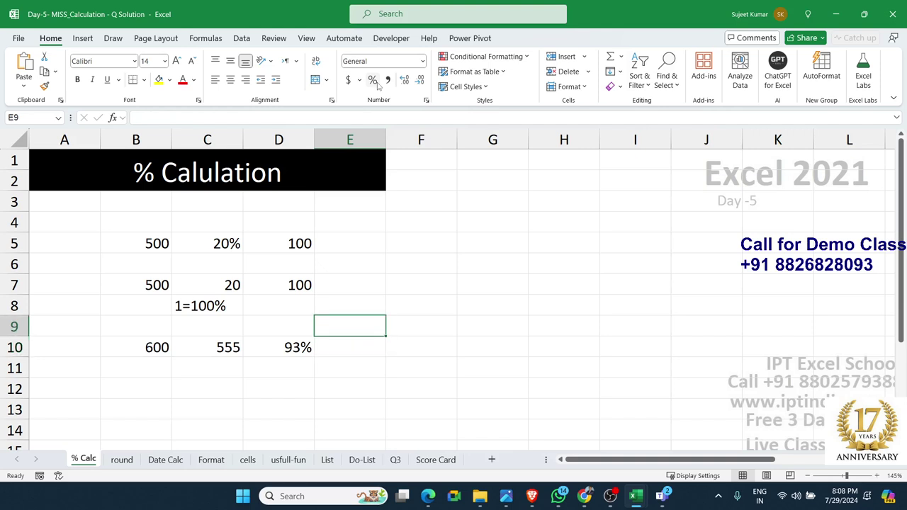
key(Right)
key(Up)
key(Up)
key(Up)
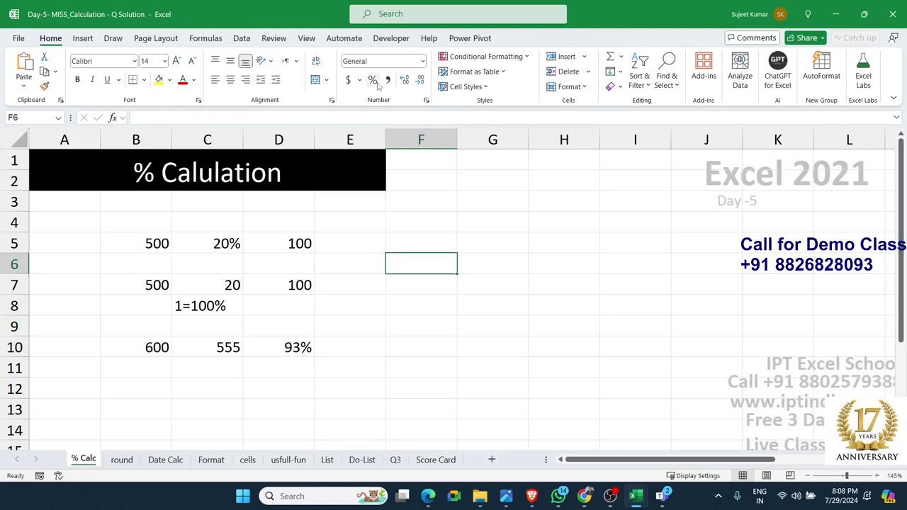
Add the MRP heading in F4 with 100 below it, and the GST heading in G4
key(Up)
text(1)
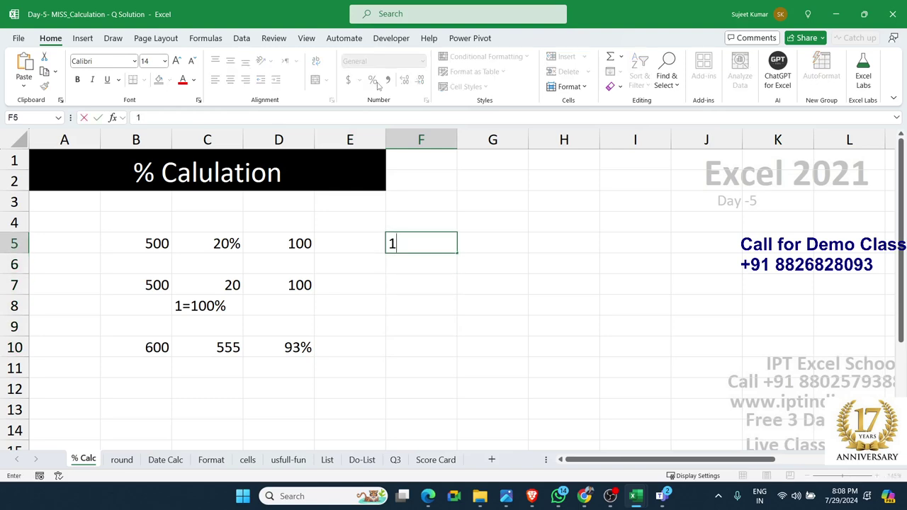
text(00)
key(Up)
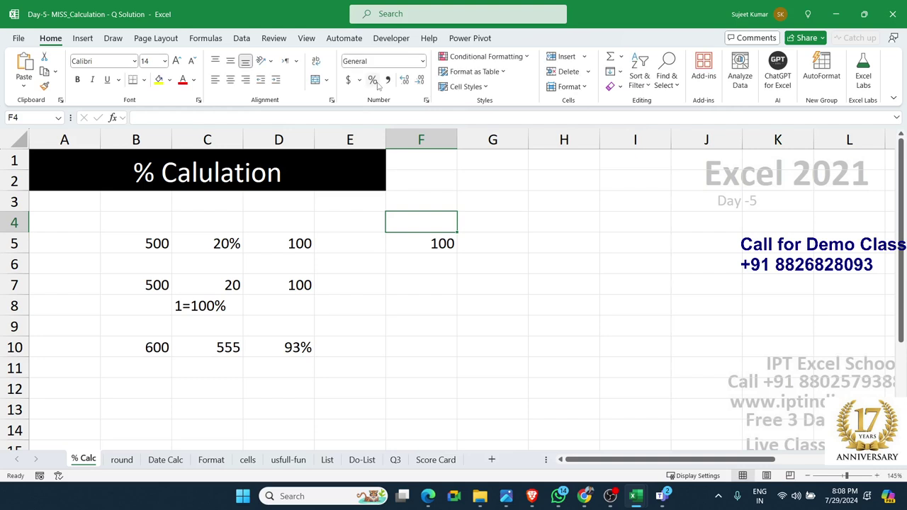
text(MRP)
key(Return)
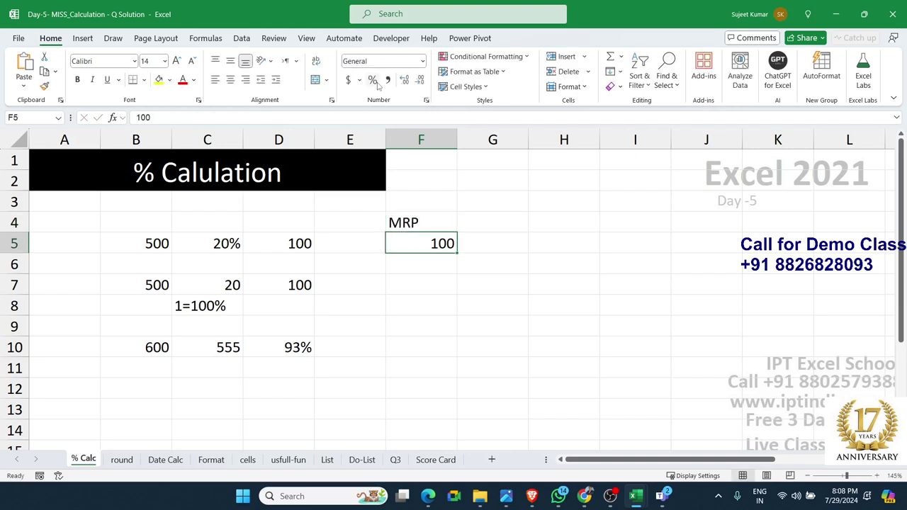
key(Right)
key(Up)
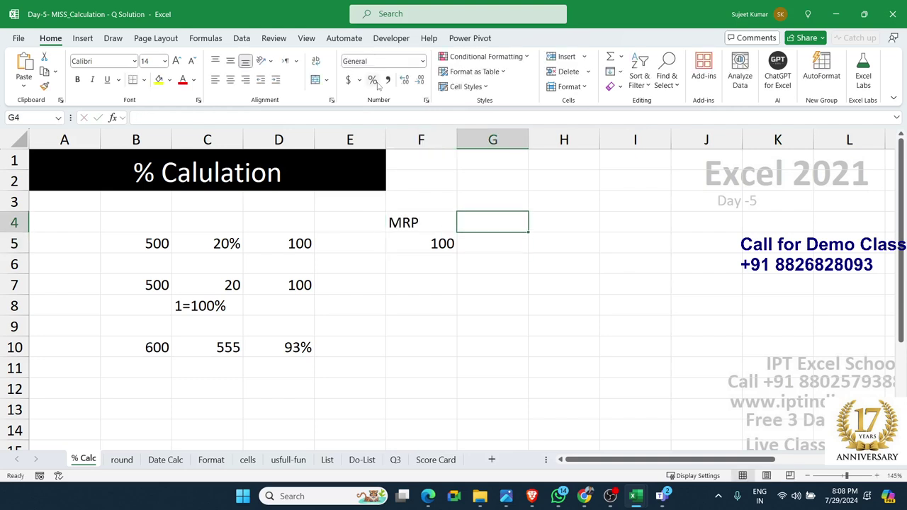
text(G)
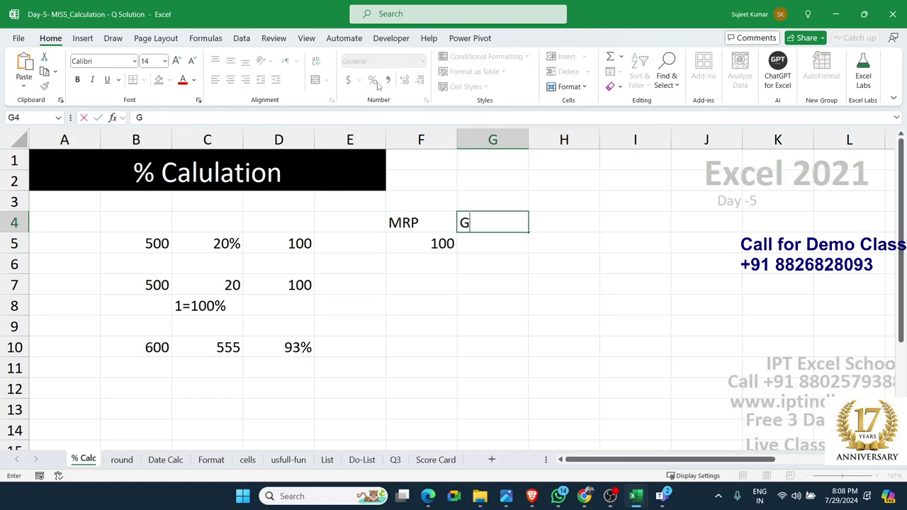
text(ST)
key(Return)
Enter the 18% GST rate in G5 and the WGST heading in H4
text(1)
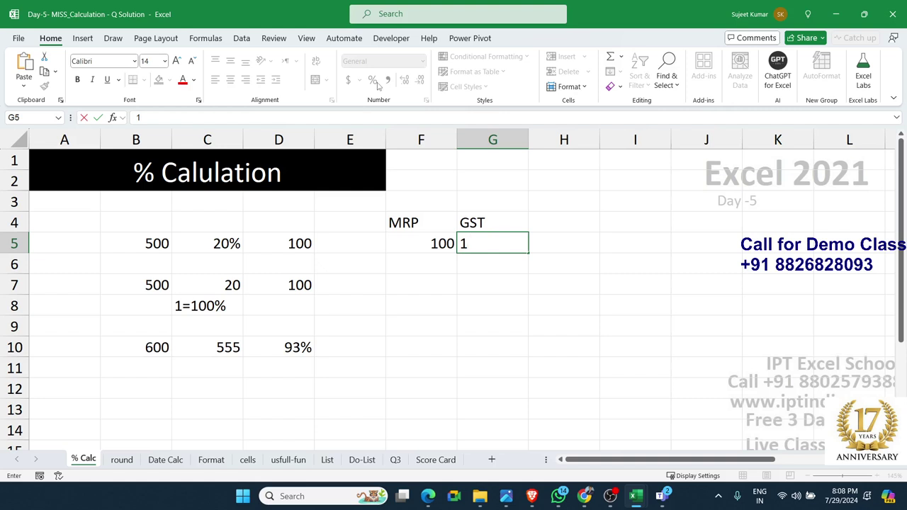
text(8%)
key(Tab)
key(Up)
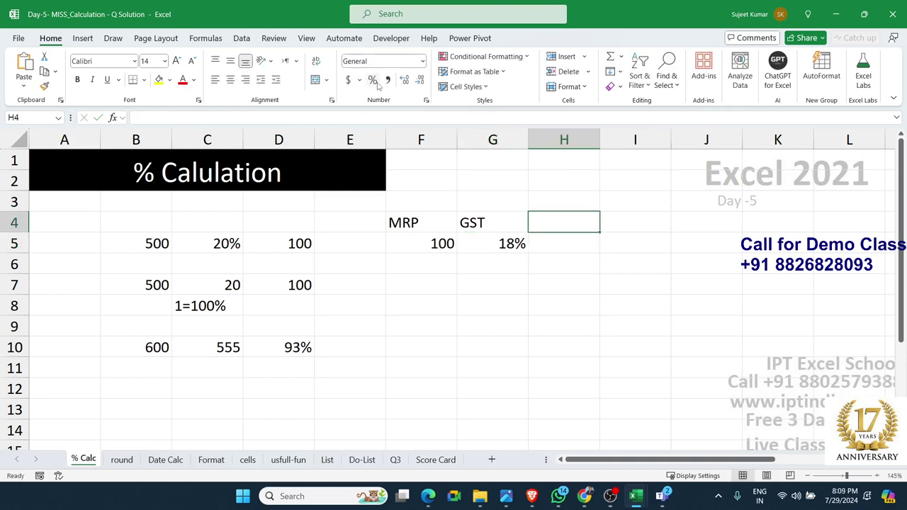
text(W)
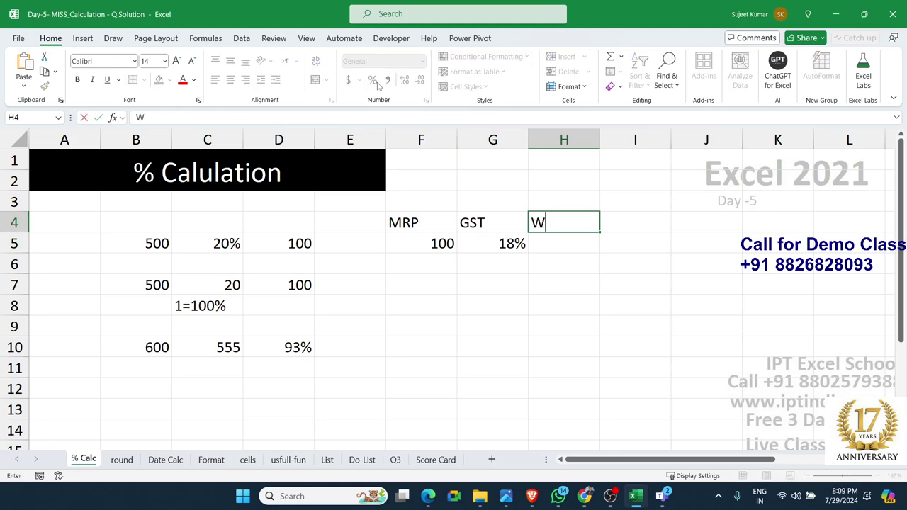
text(G)
text(ST)
key(Return)
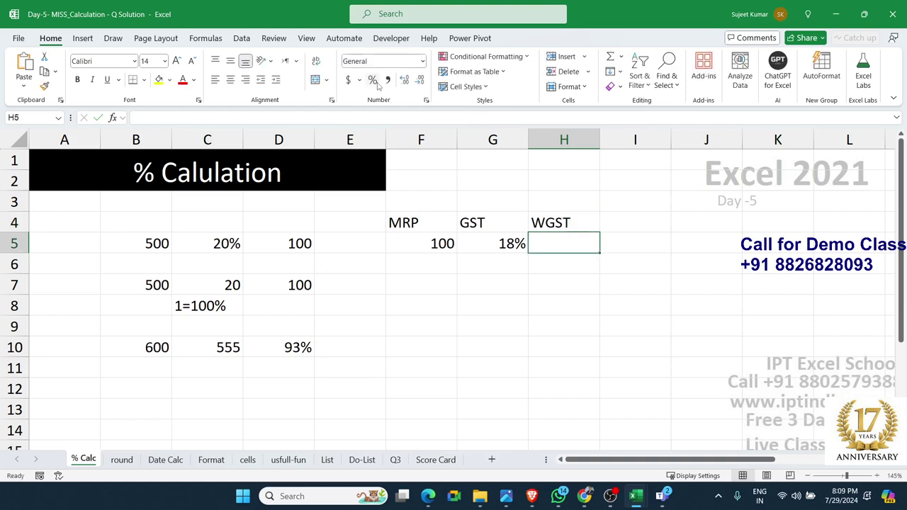
key(Left)
key(Left)
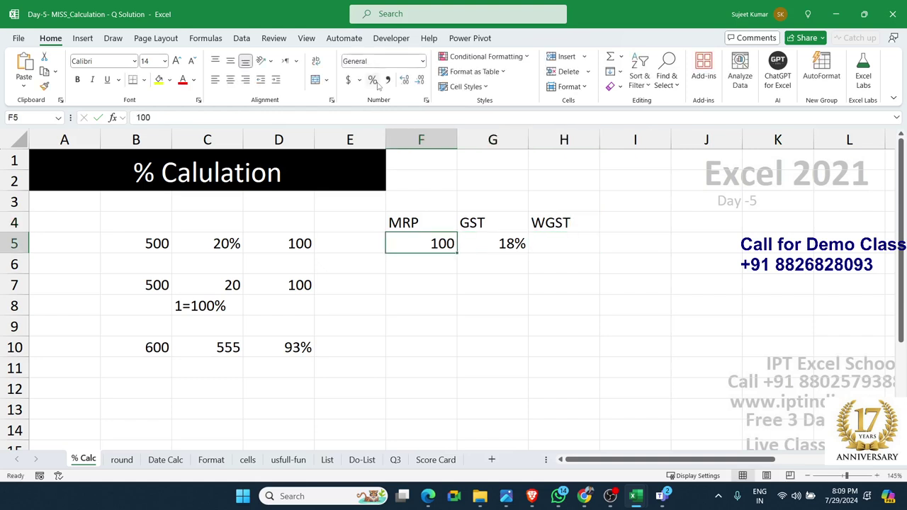
key(shift+Right)
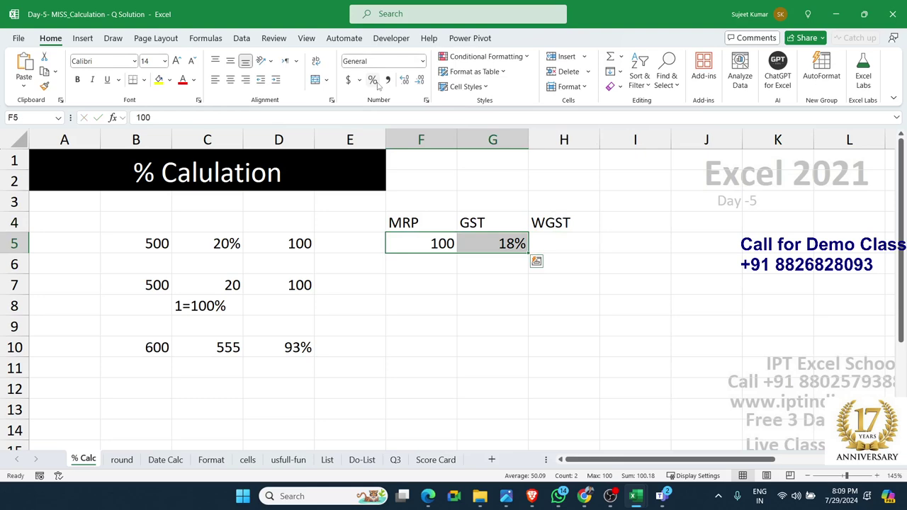
key(Left)
key(Right)
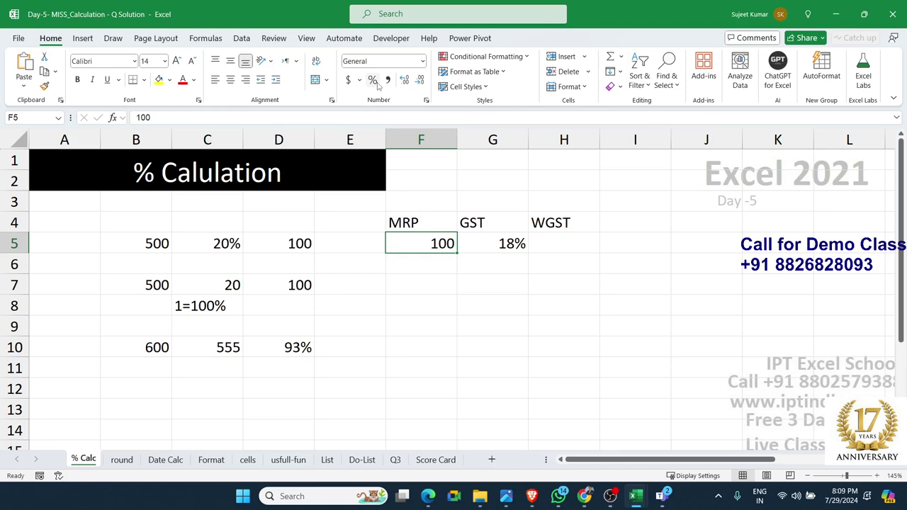
key(Right)
key(Right)
Put =F5/118% in H5 to get the 84.74576 price without GST
text(=)
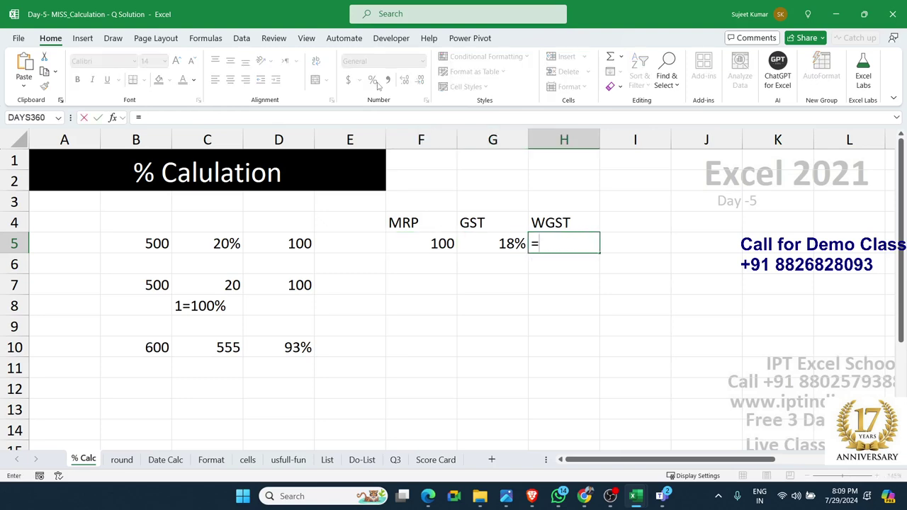
key(Down)
key(Up)
key(Left)
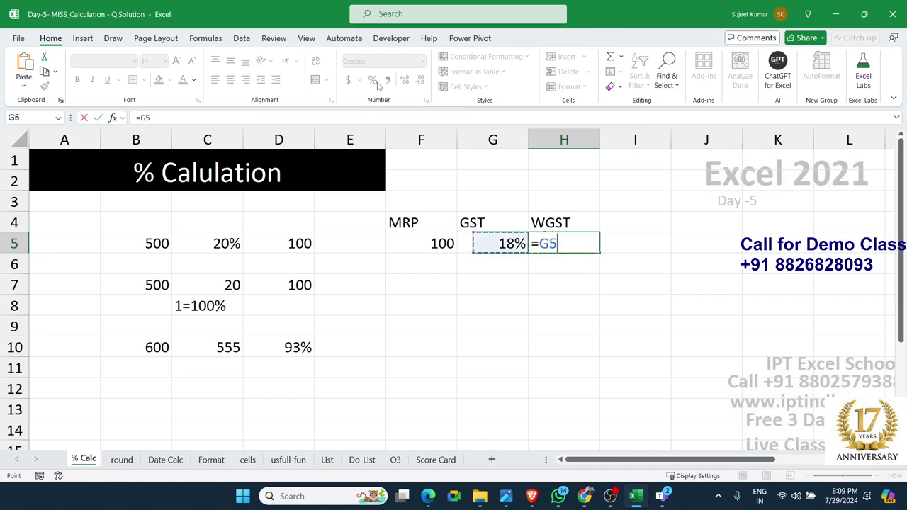
key(Left)
text(*)
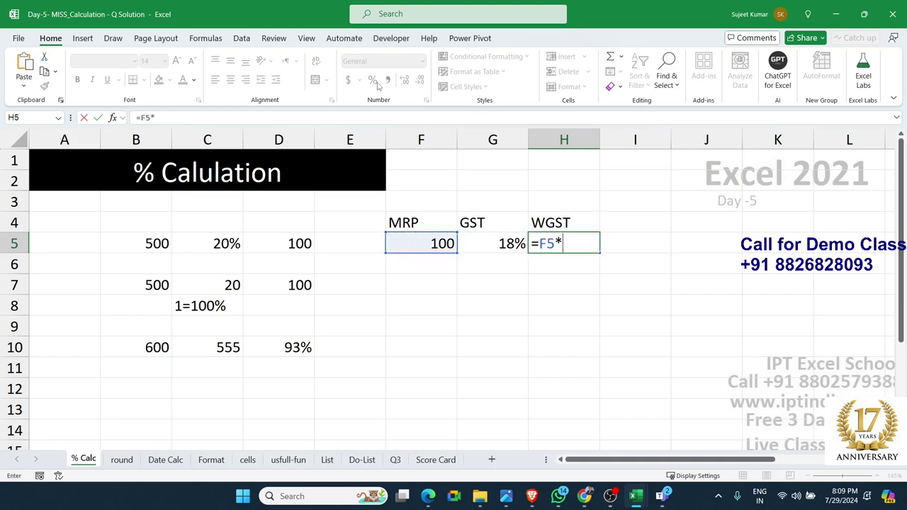
text(1.18)
key(BackSpace)
key(BackSpace)
key(BackSpace)
text(1)
text(8)
text(%)
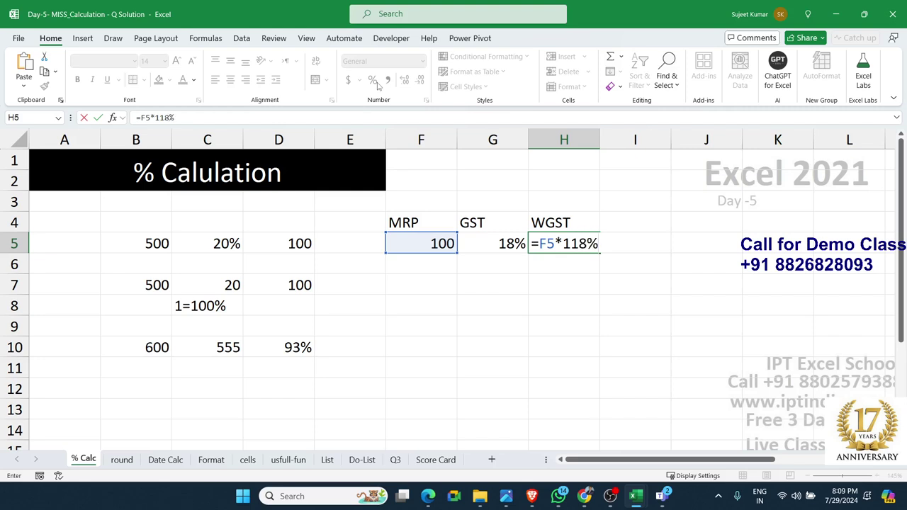
key(Left)
key(Left)
key(Right)
key(Right)
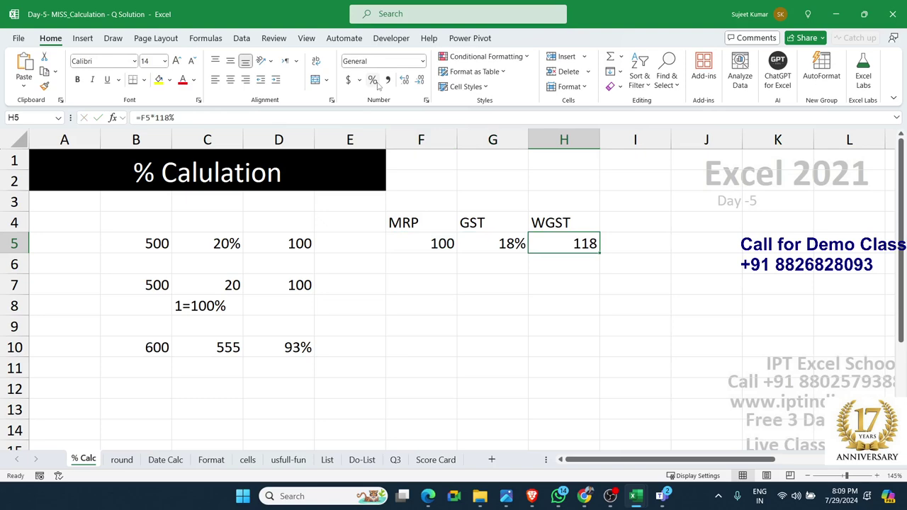
double_click(567, 248)
key(Left)
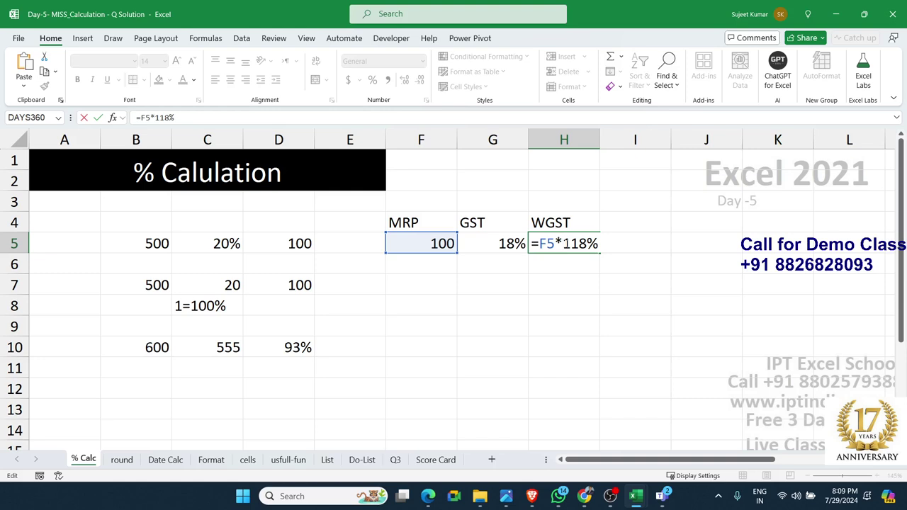
key(BackSpace)
text(/)
key(Return)
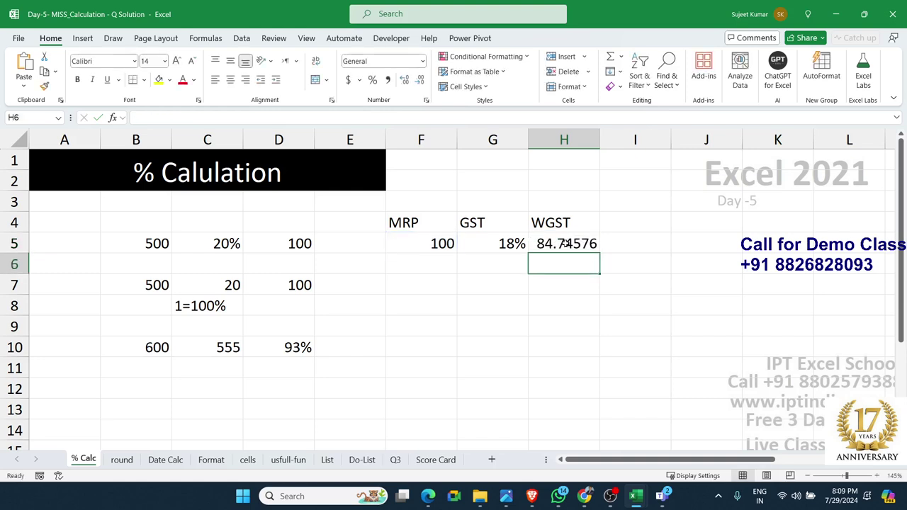
Add the GST amount 15.25424 in H6 and the total 100 in H7 with =H5+H6
text(=)
click(567, 244)
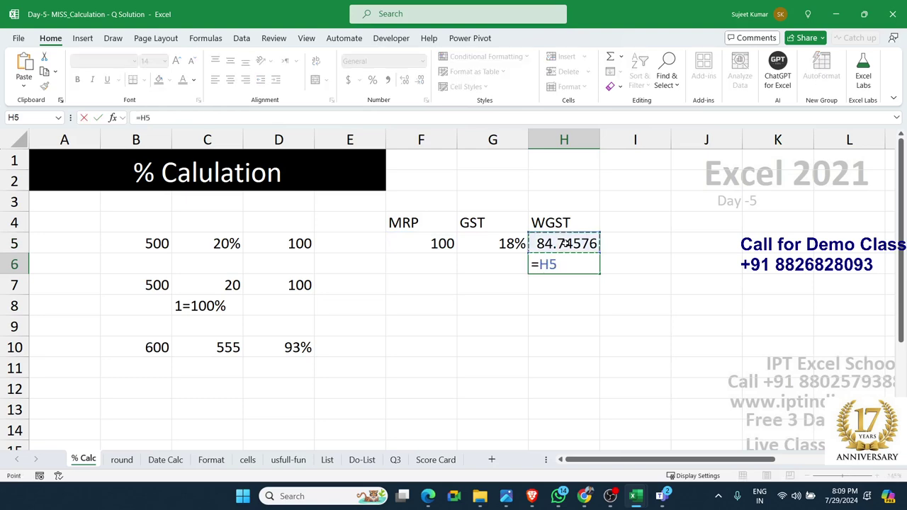
text(*)
text(%)
key(Return)
text(=)
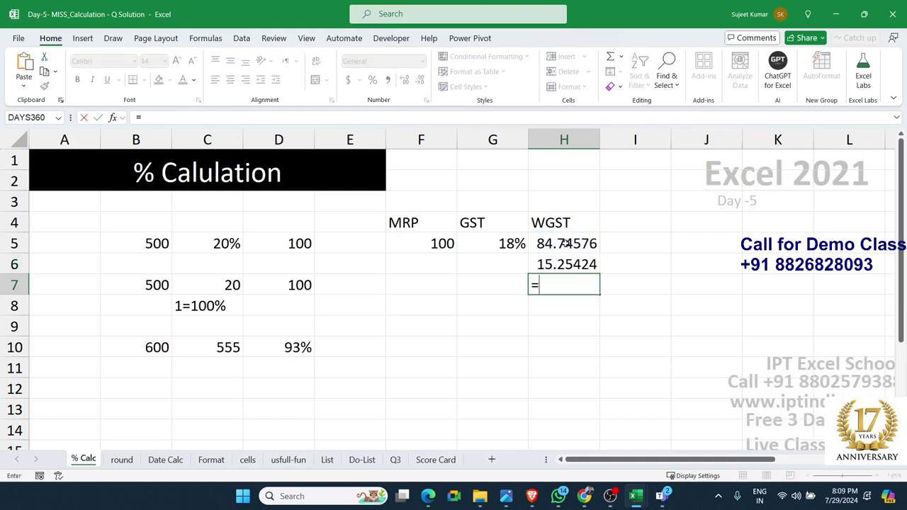
key(Up)
key(Up)
text(+)
key(Up)
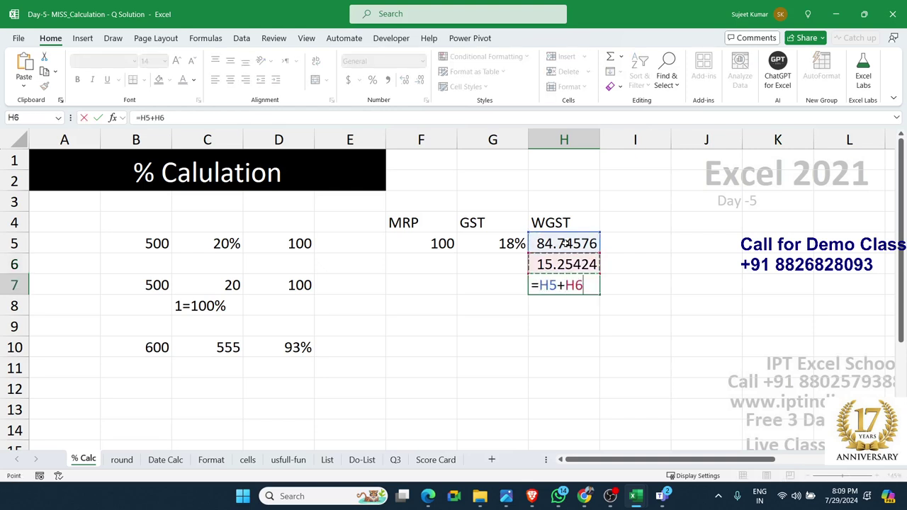
key(Return)
key(Down)
key(Left)
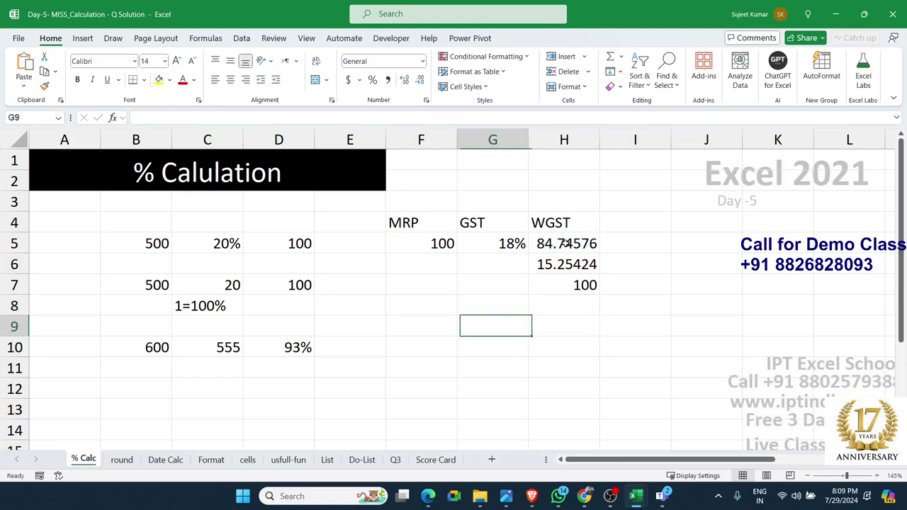
key(Left)
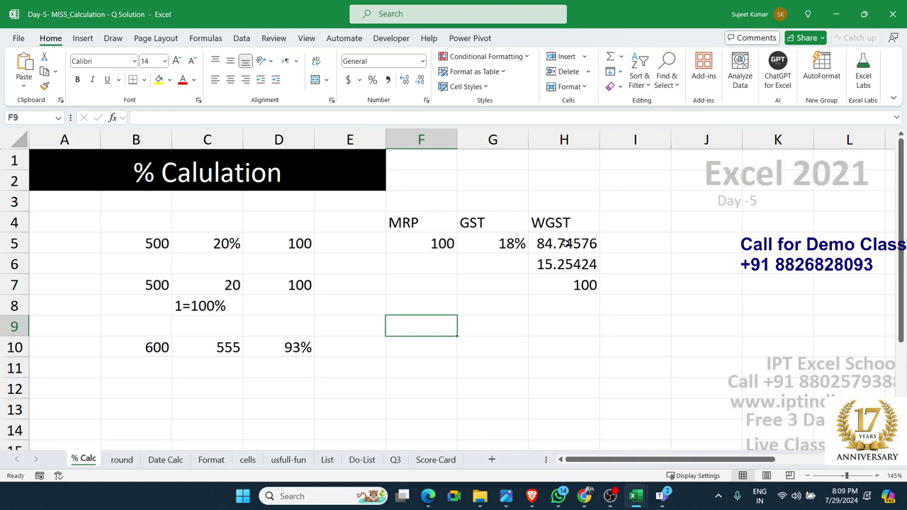
Cancel the premature 600 entry and inspect the MRP, 18% GST rate and WGST cells in row 5
text(60)
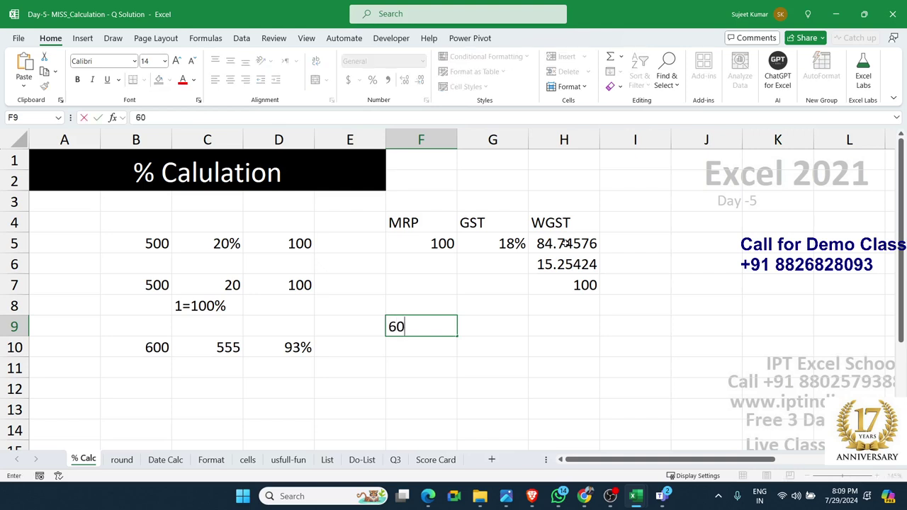
text(0)
key(Escape)
key(Up)
key(Up)
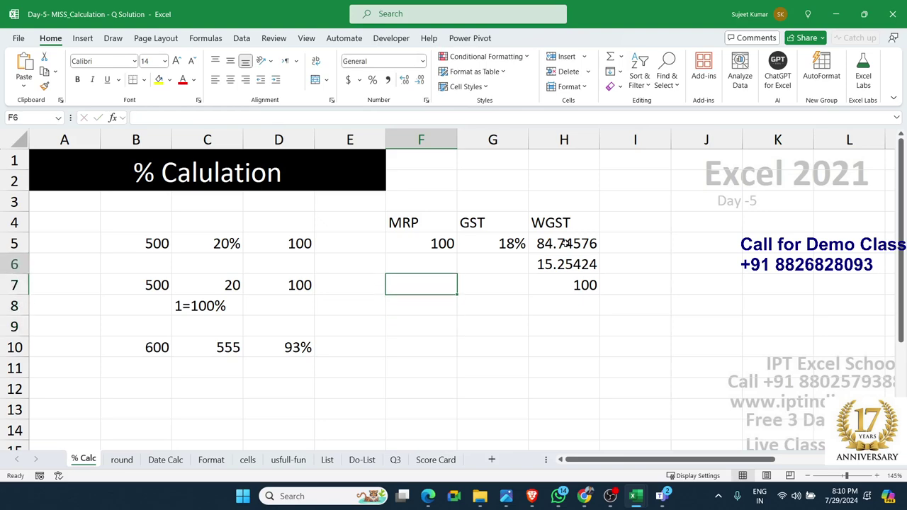
key(Up)
key(Right)
key(Up)
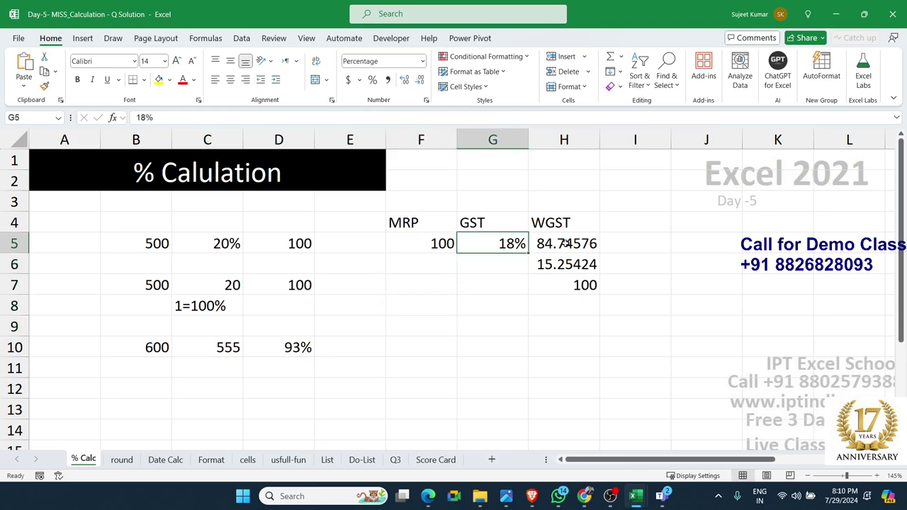
key(Right)
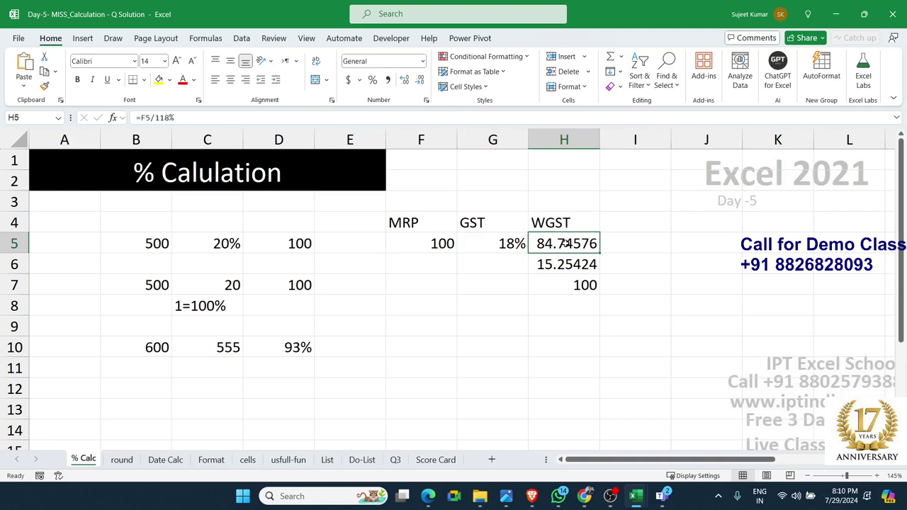
key(Left)
key(Right)
key(Left)
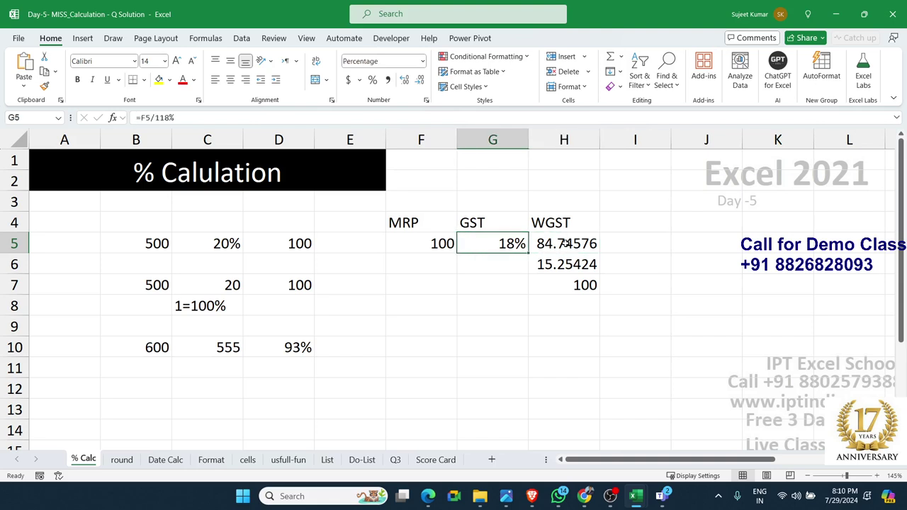
key(Left)
key(Up)
key(Down)
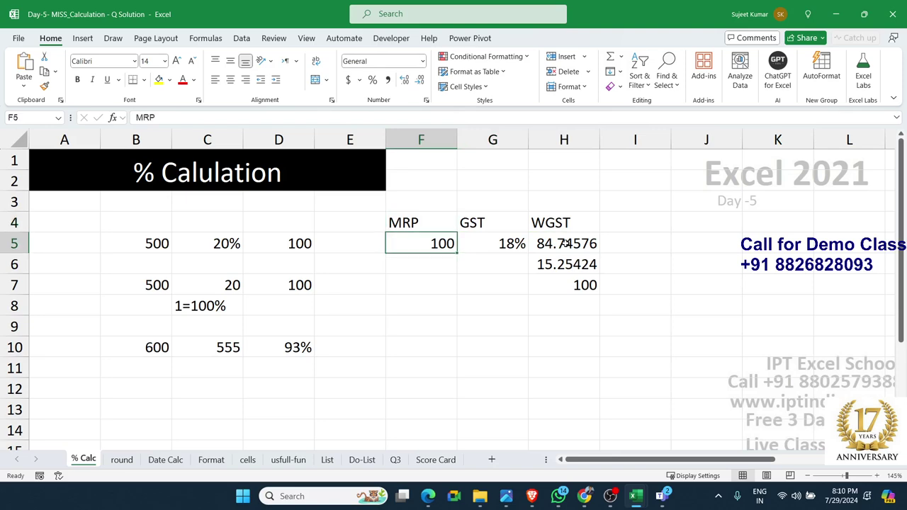
key(Right)
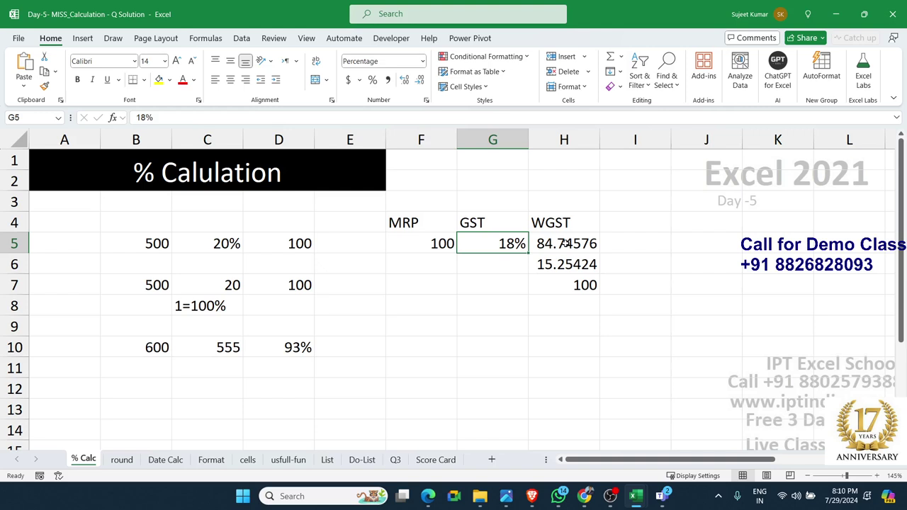
Review the =F5/118% formula in H5, leaving it unchanged
key(Left)
key(Down)
key(Down)
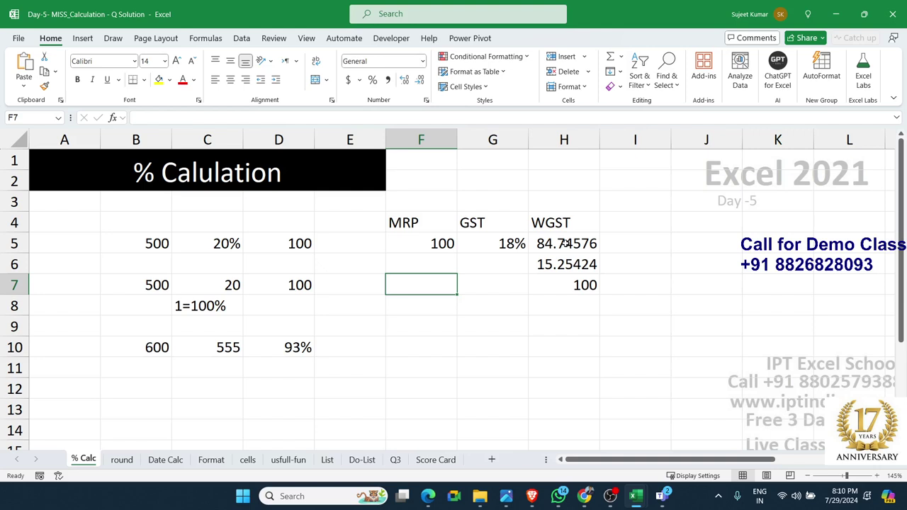
key(Up)
key(Up)
key(Right)
key(Right)
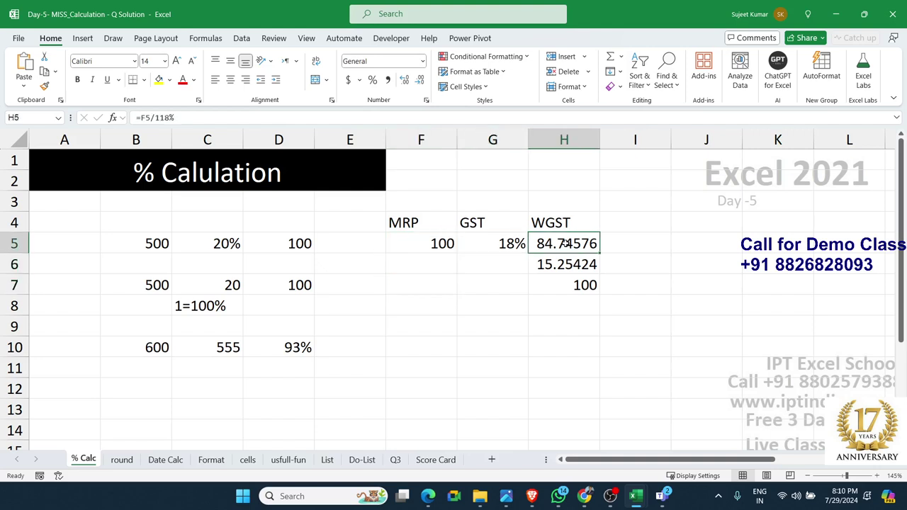
key(F2)
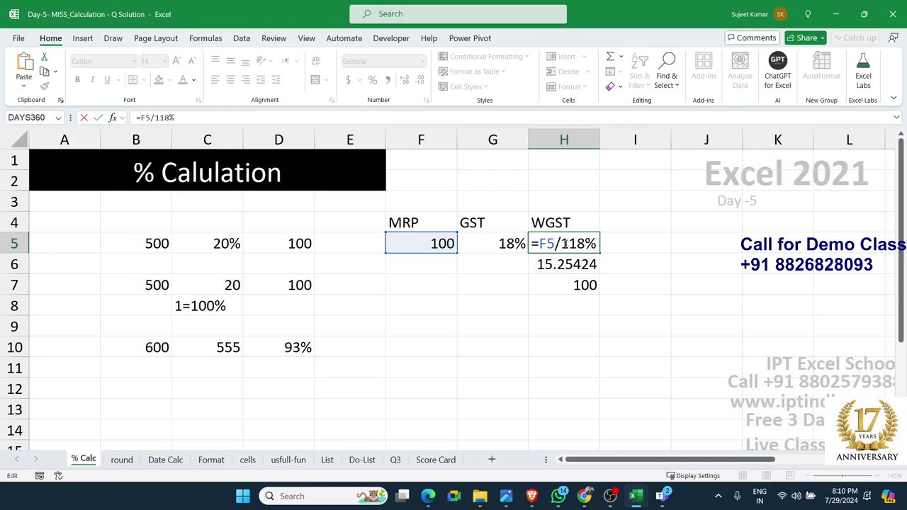
key(Return)
Enter the new price 600 in F9
key(Down)
key(Down)
key(Down)
key(Left)
key(Left)
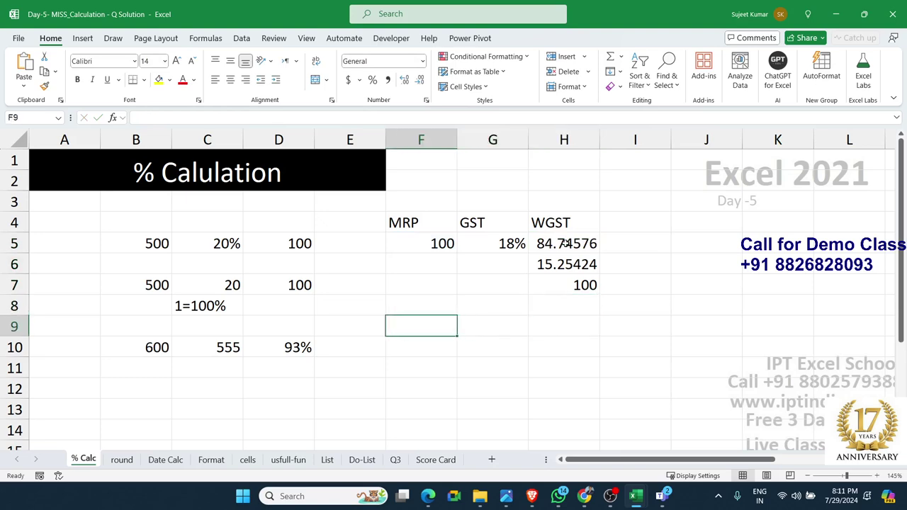
text(600)
key(Right)
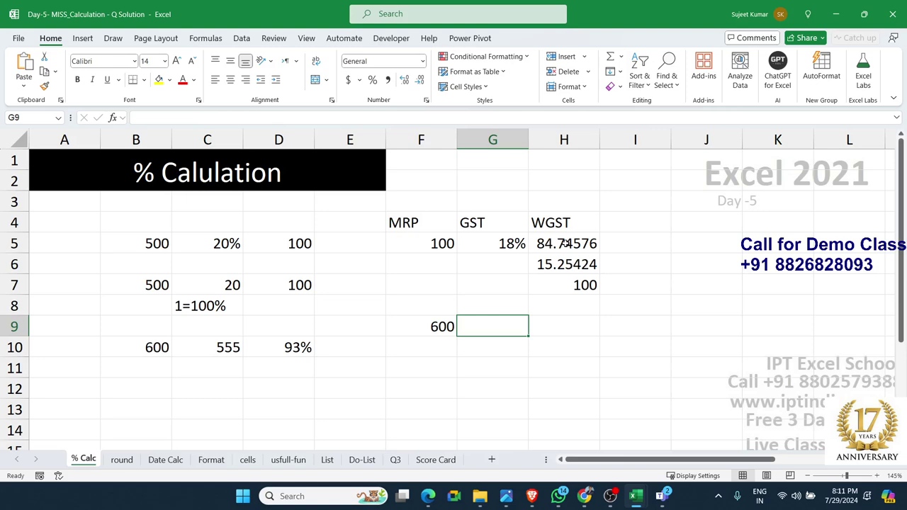
Enter =F9*20% in G9 and the total =F9+G9 in H9, giving 720
text(=)
key(Left)
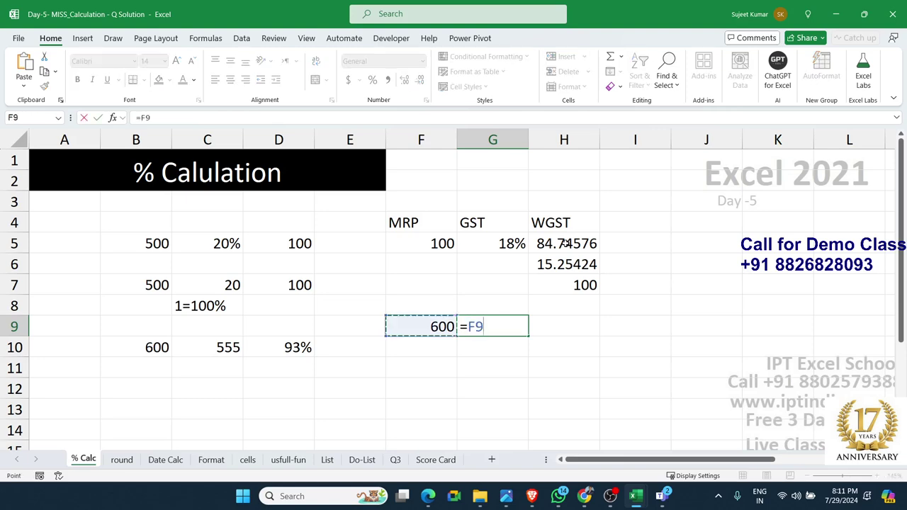
text(*20)
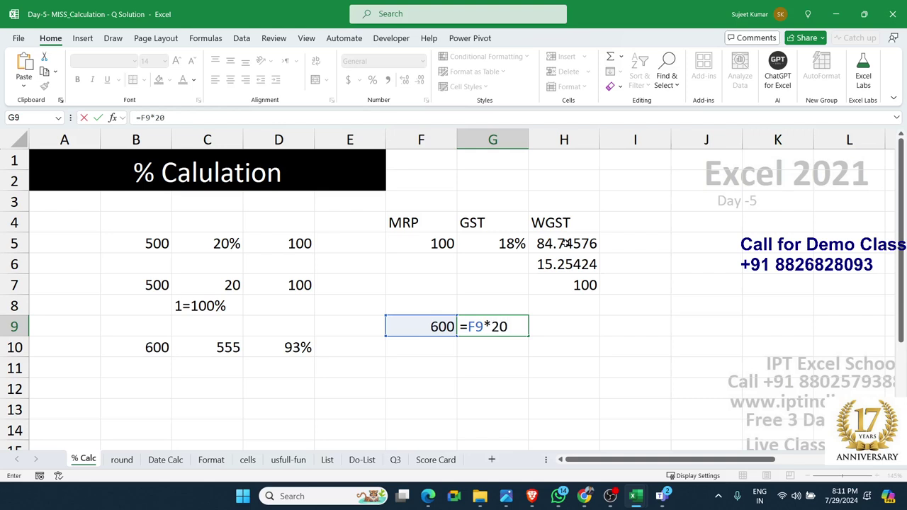
text(%)
key(Return)
key(Right)
key(Up)
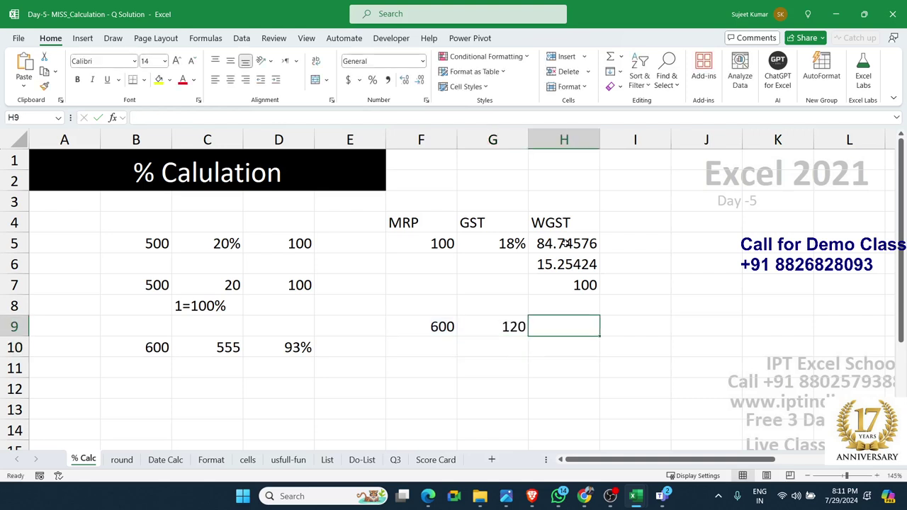
text(=)
key(Left)
key(Left)
text(+)
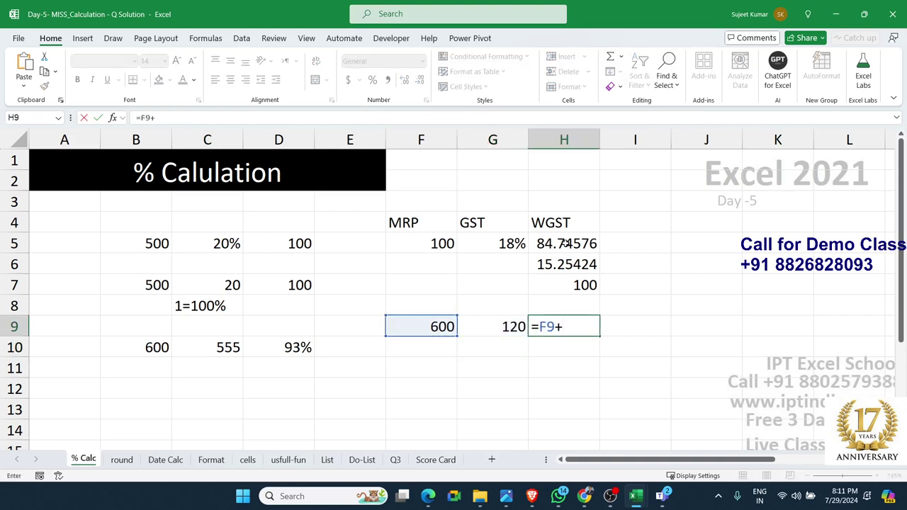
Clear the 120 and 720 results from G9:H9
key(Left)
key(Return)
key(Up)
key(Left)
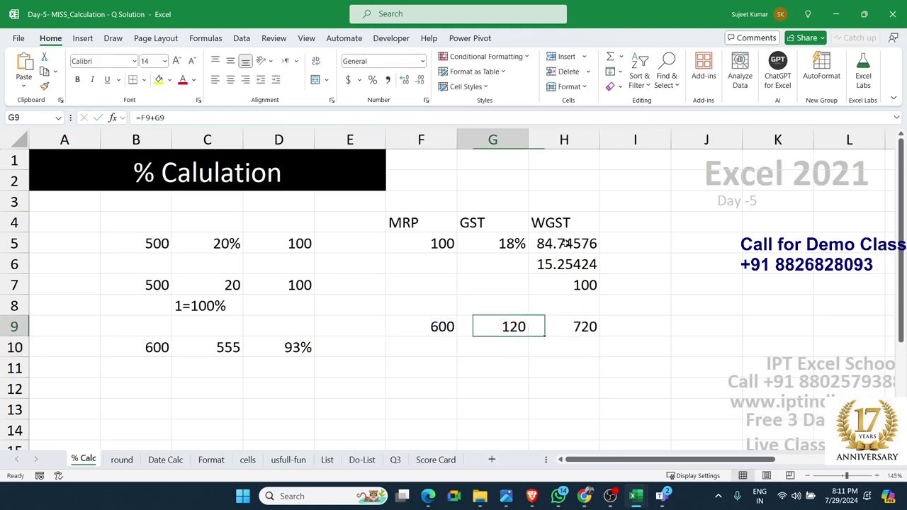
key(shift+Right)
key(Delete)
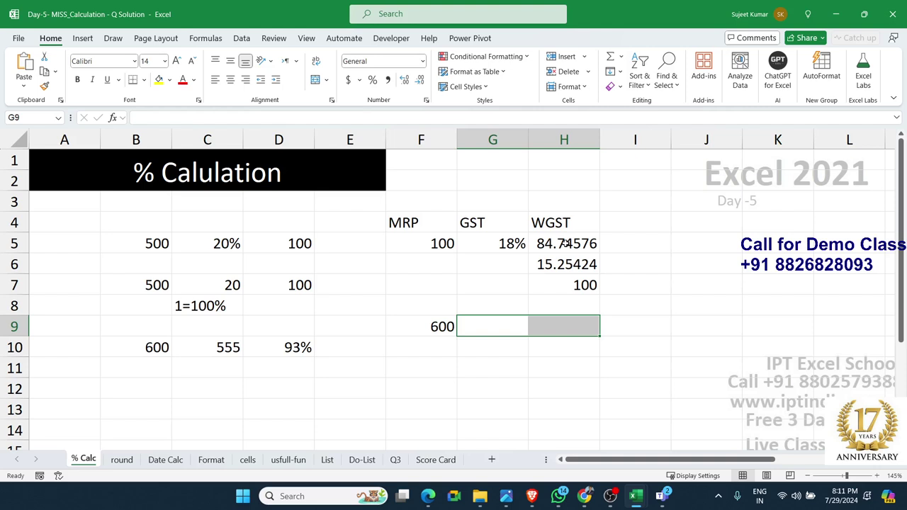
key(Left)
key(Right)
Enter =F9*1.20 in G9 so it shows 720 in one formula
text(=)
key(Left)
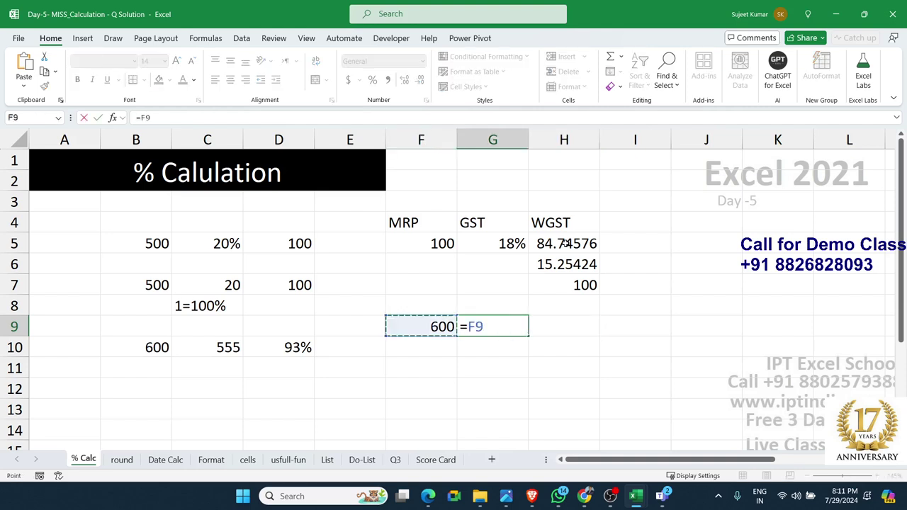
text(*120)
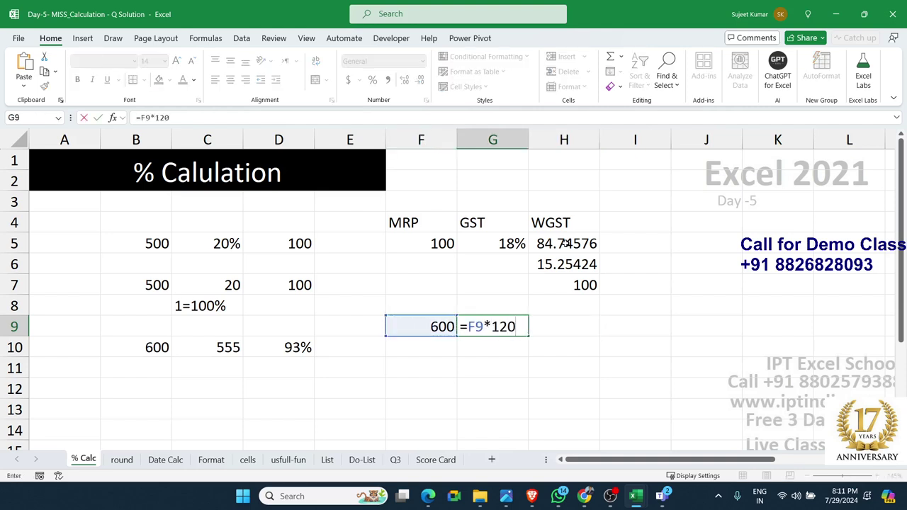
text(%)
key(BackSpace)
key(BackSpace)
key(BackSpace)
text(.20)
key(Return)
key(Up)
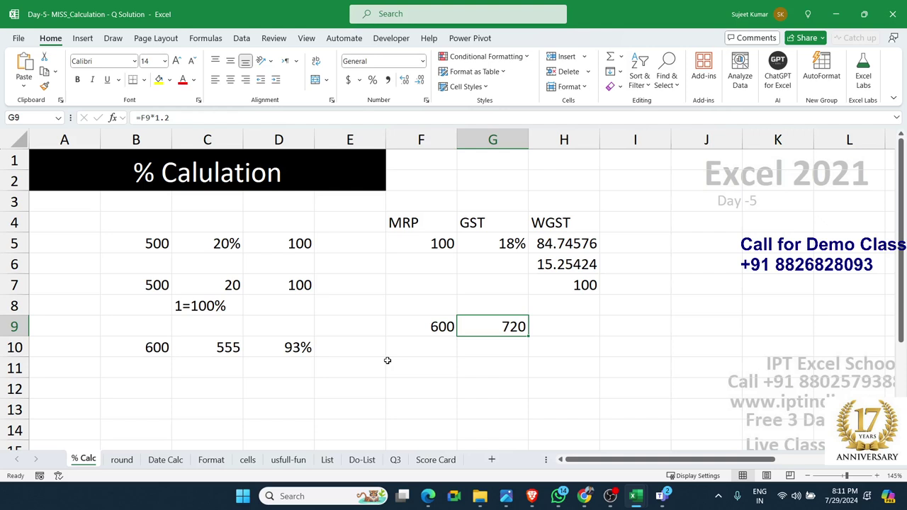
On the round sheet, delete the old rounded results in C4:C5
click(121, 460)
drag(223, 241, 229, 256)
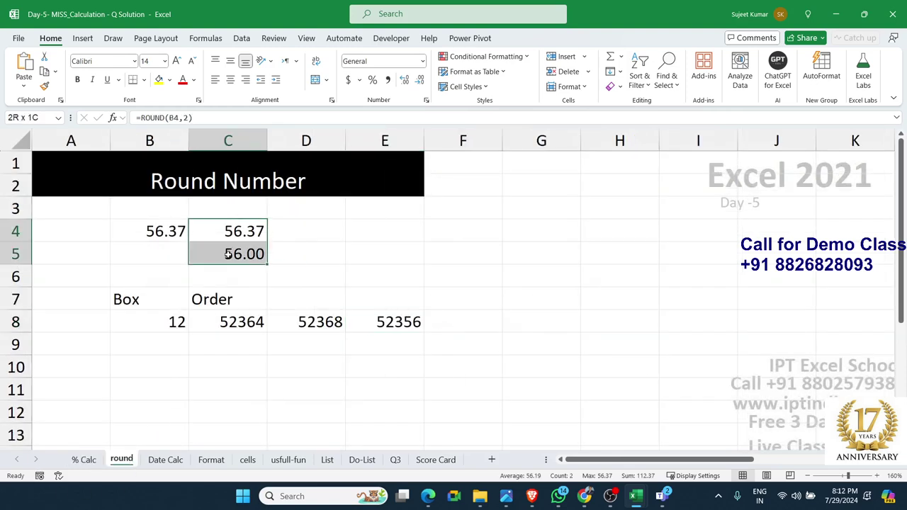
key(Delete)
key(Left)
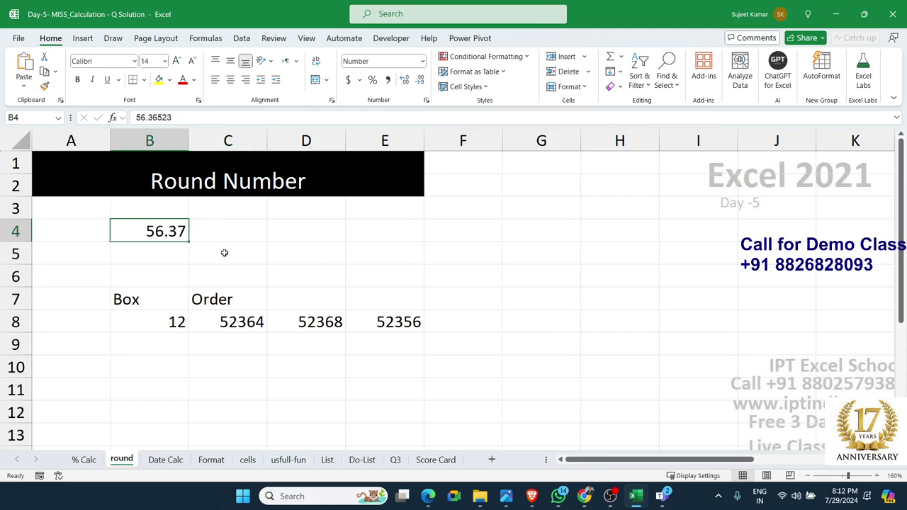
Adjust B4's decimal places until it shows the full value 56.36523
click(420, 80)
click(420, 80)
click(408, 82)
click(408, 82)
click(408, 82)
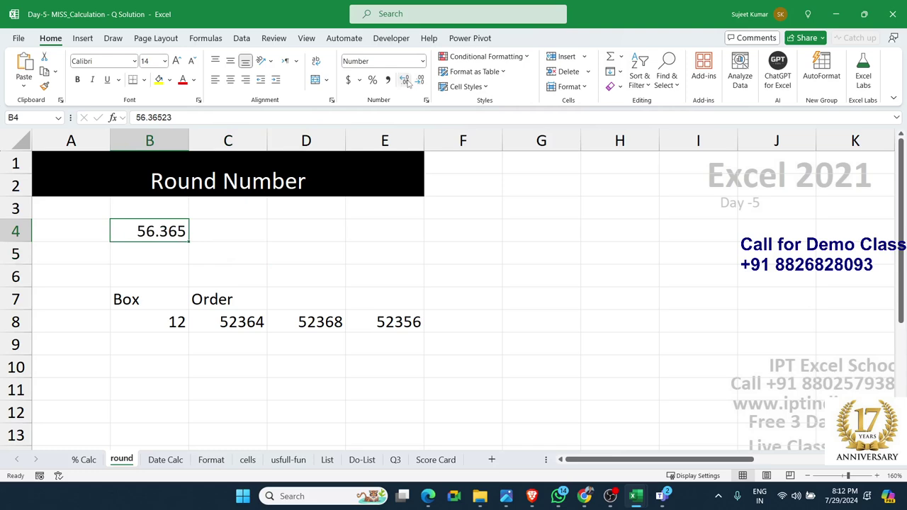
click(408, 82)
click(408, 82)
click(408, 83)
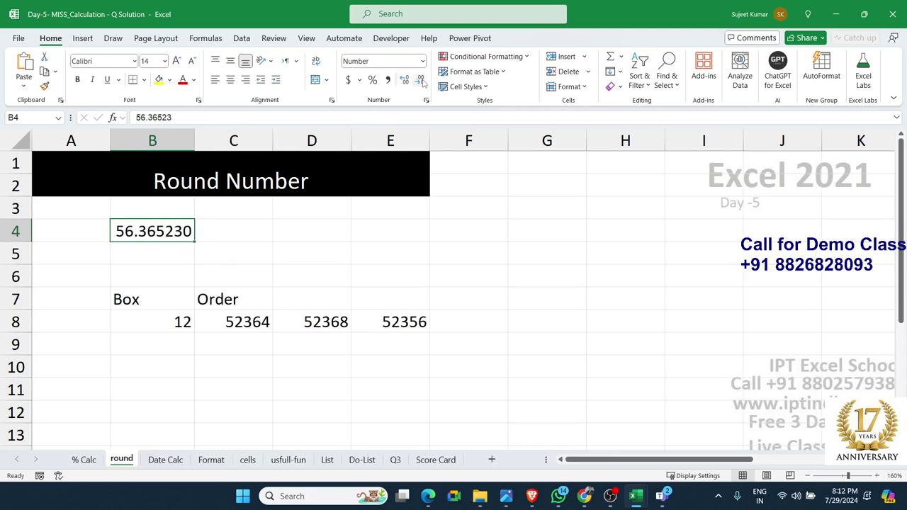
click(419, 81)
click(419, 81)
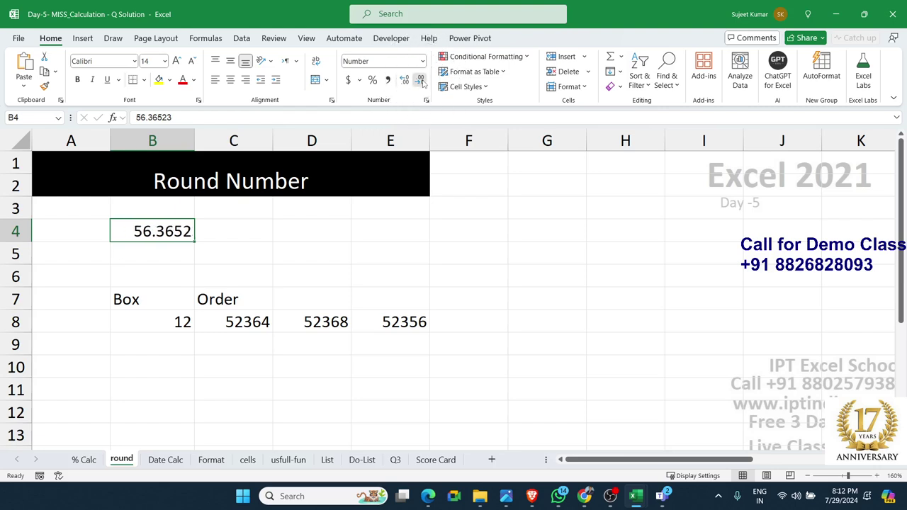
click(419, 80)
click(405, 80)
click(405, 80)
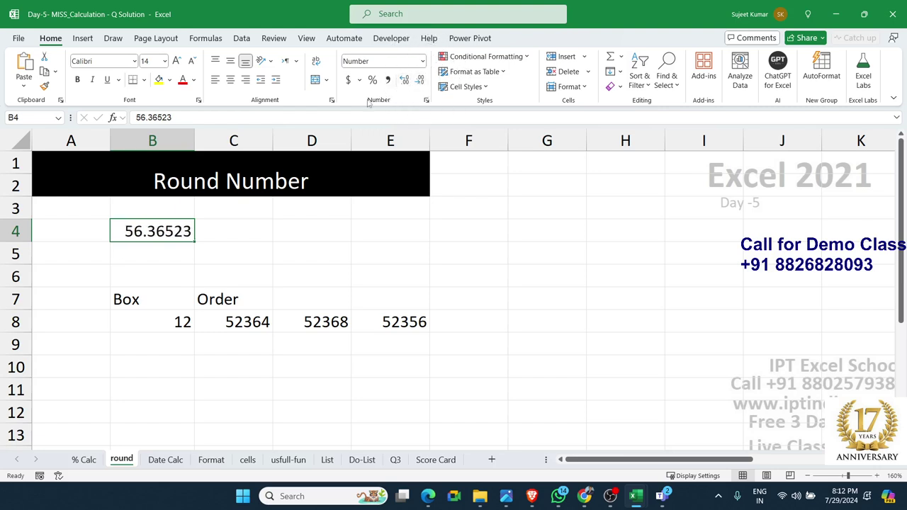
drag(195, 118, 136, 117)
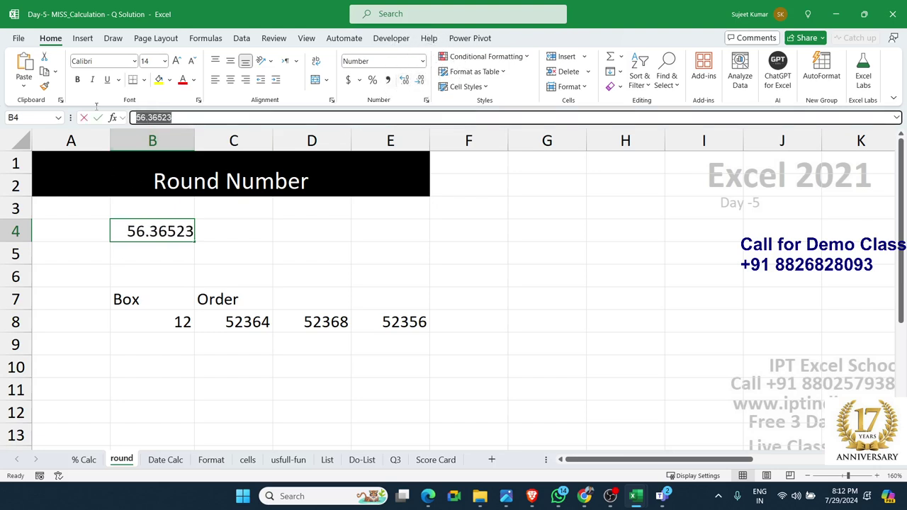
key(Escape)
click(220, 234)
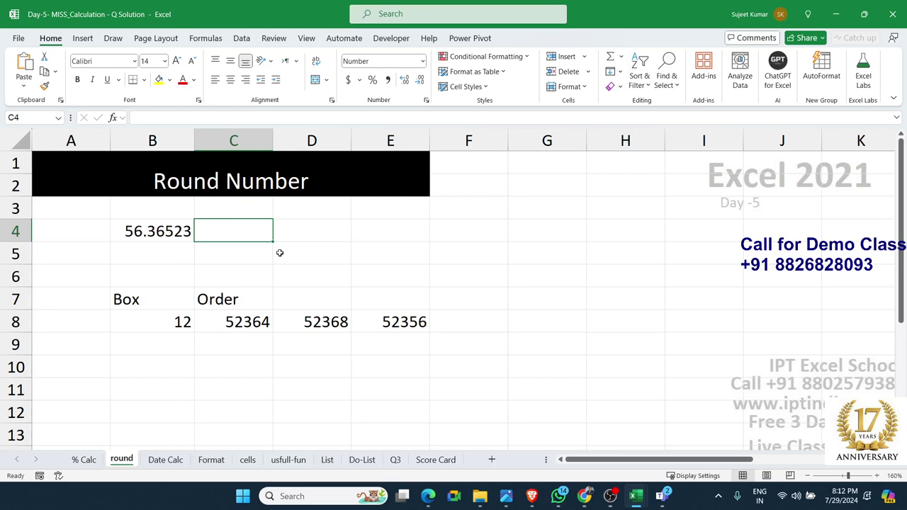
text(=roun)
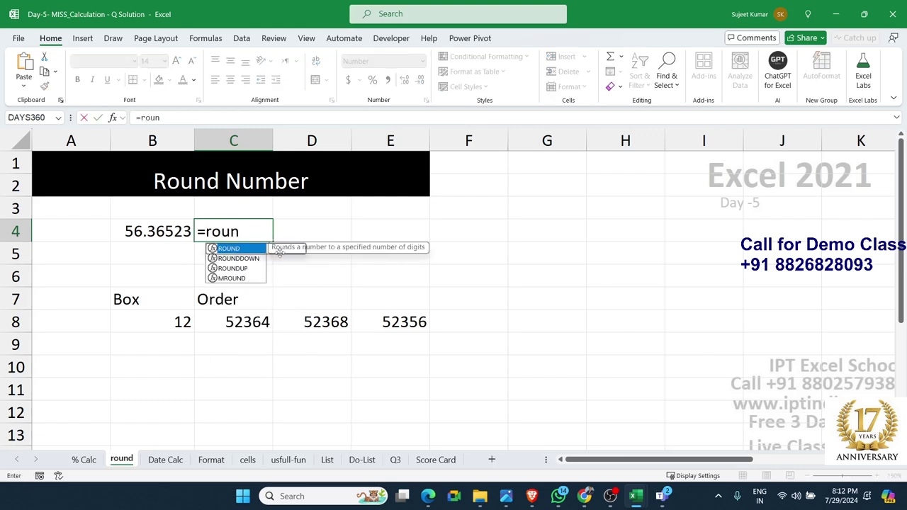
key(Tab)
key(Left)
text(,2)
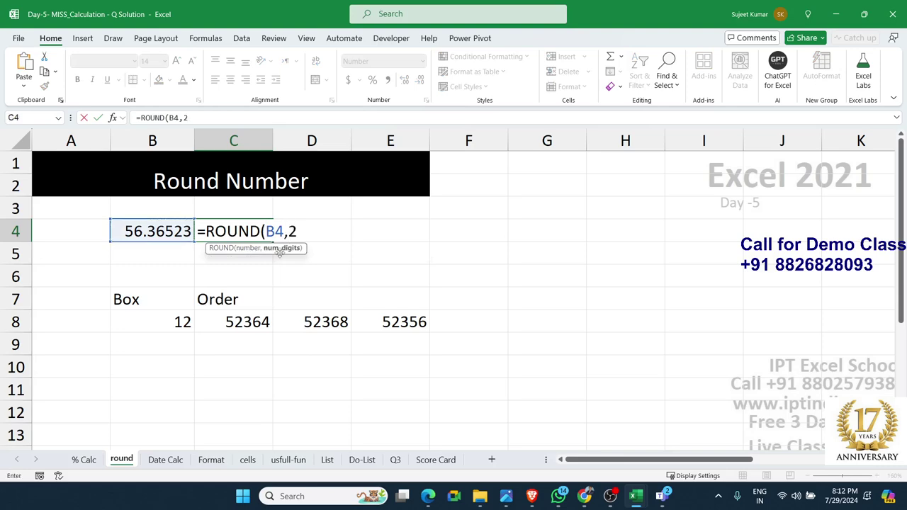
text())
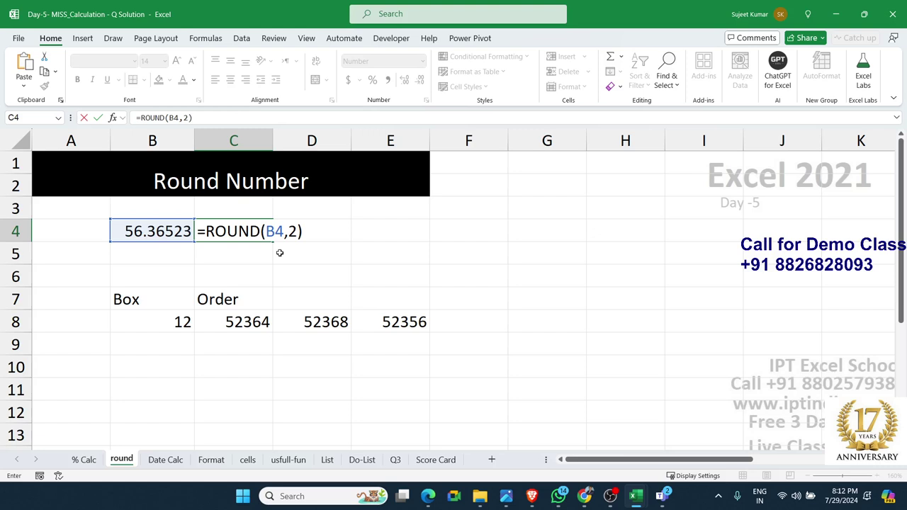
key(Return)
key(Up)
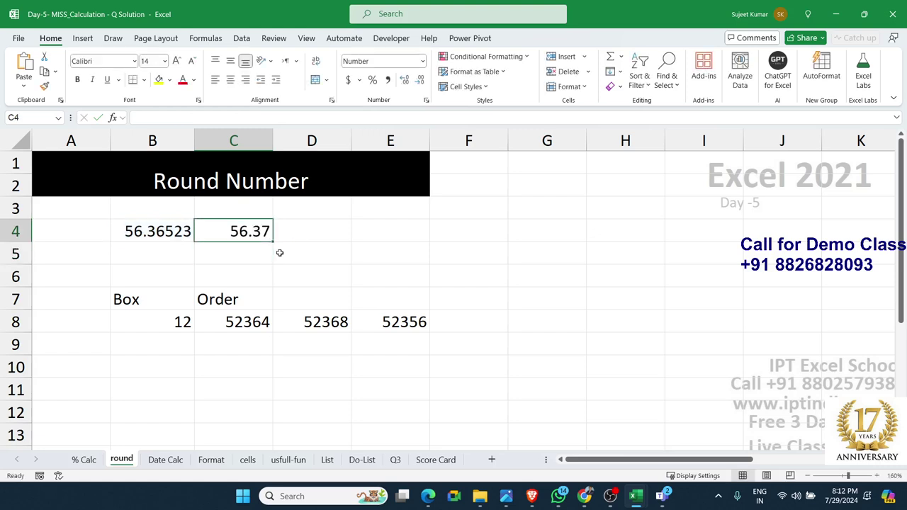
double_click(271, 229)
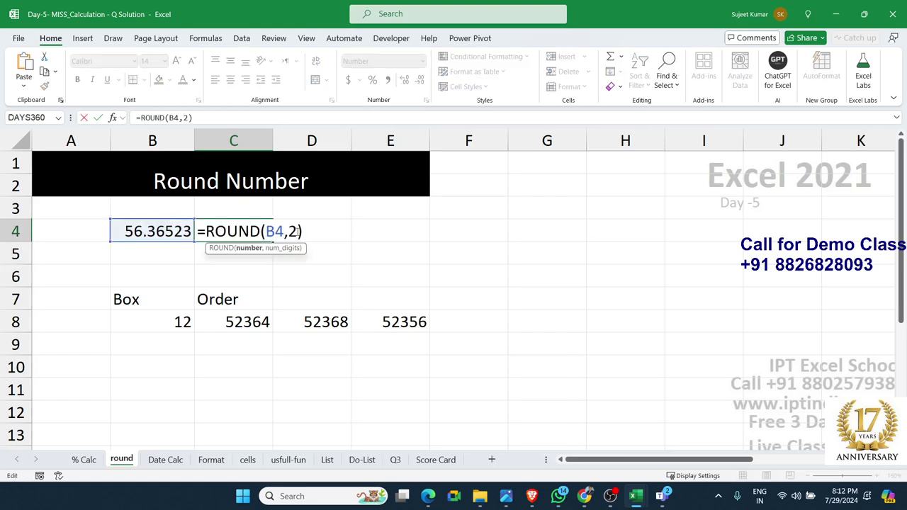
double_click(298, 231)
text(0)
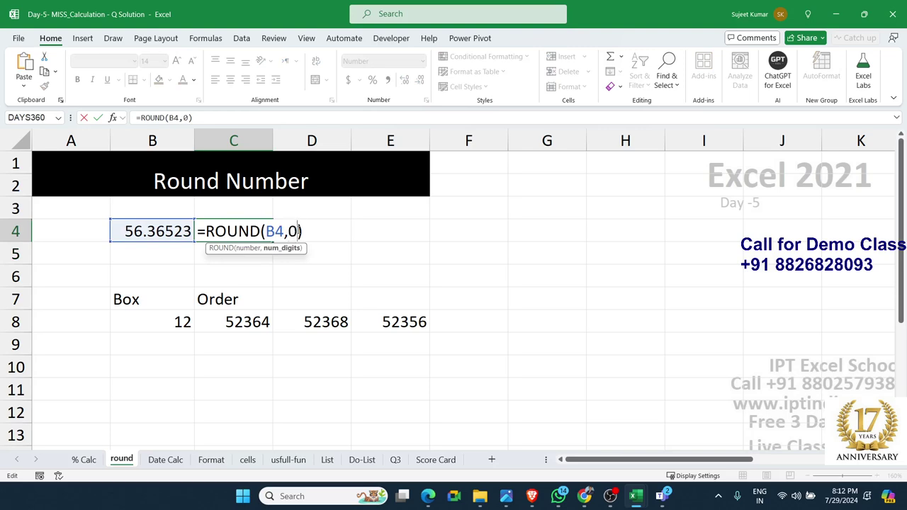
key(Return)
key(Up)
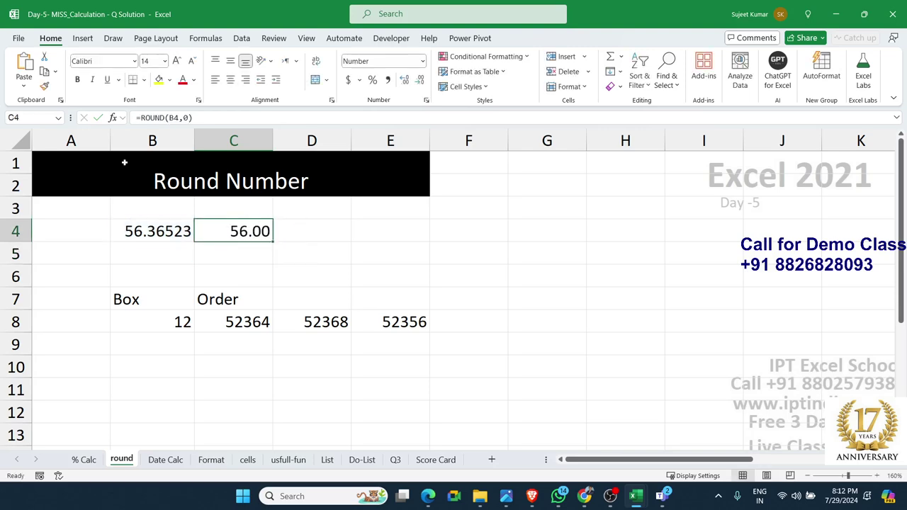
double_click(238, 229)
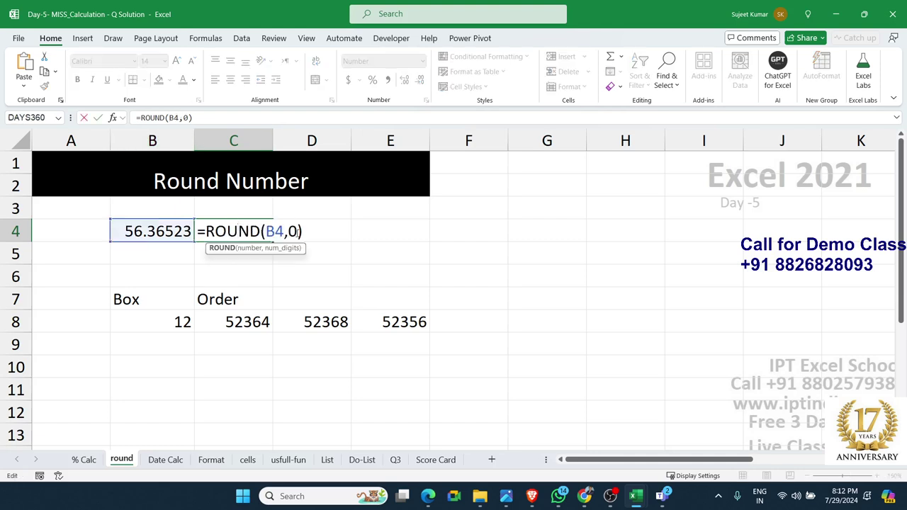
double_click(293, 231)
text(2)
key(Return)
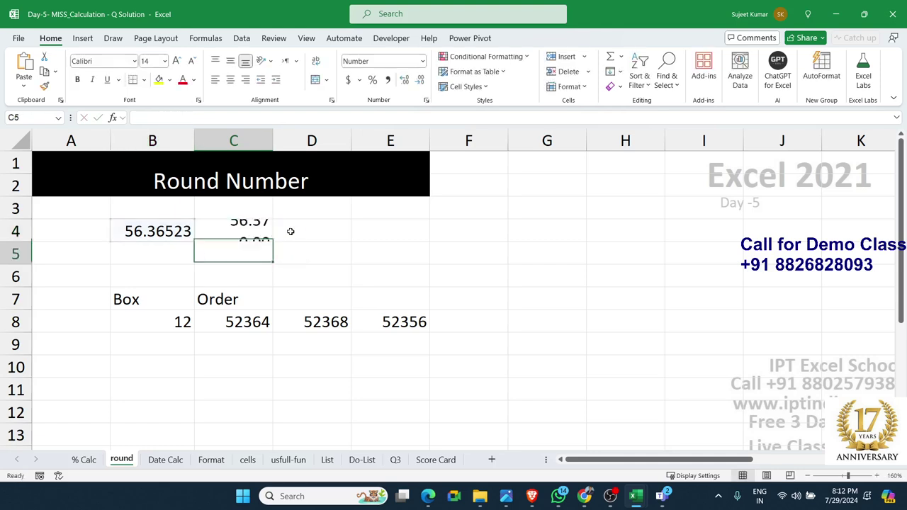
key(Up)
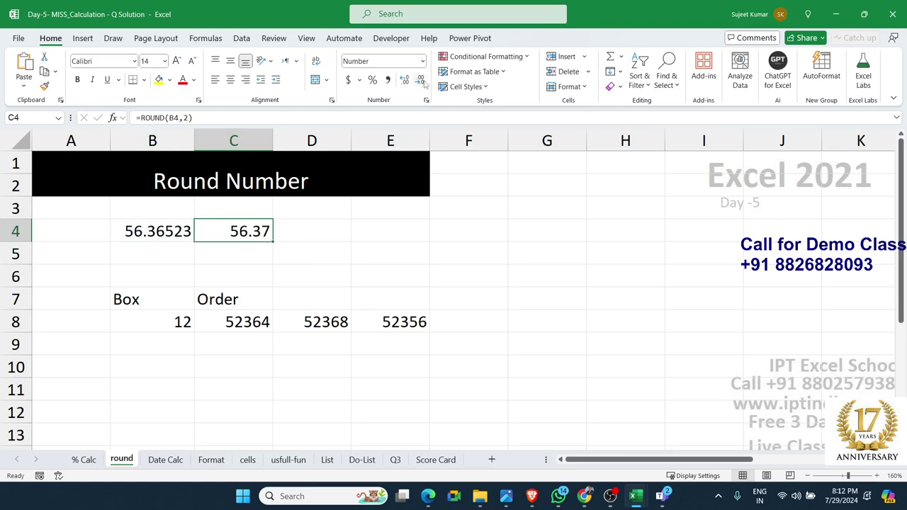
double_click(419, 79)
click(410, 83)
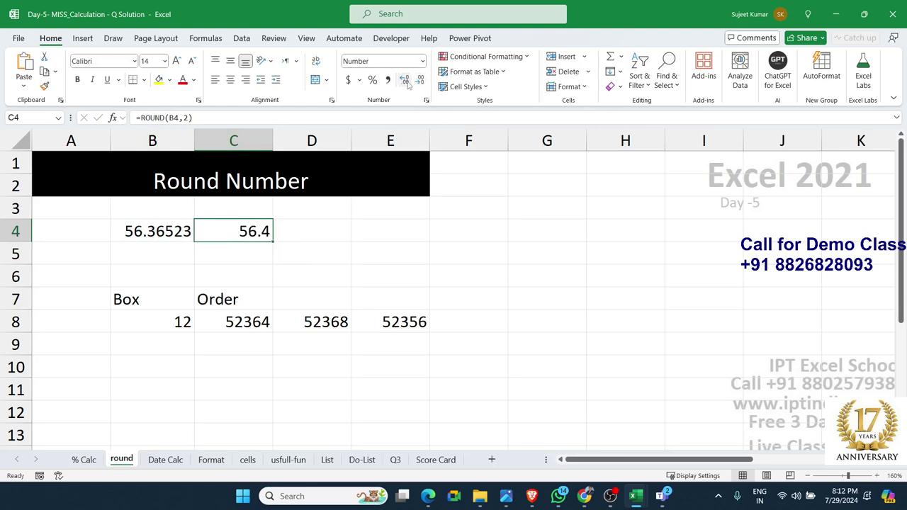
double_click(409, 83)
click(408, 83)
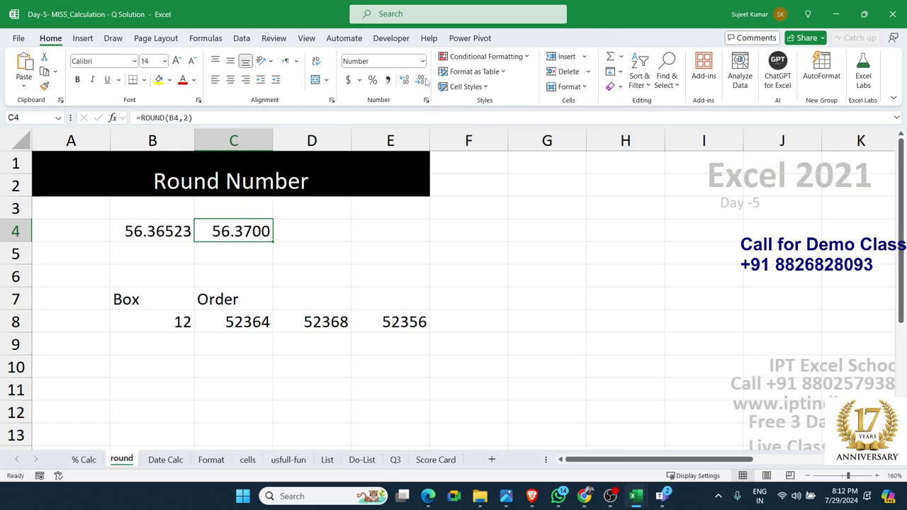
click(423, 81)
click(423, 80)
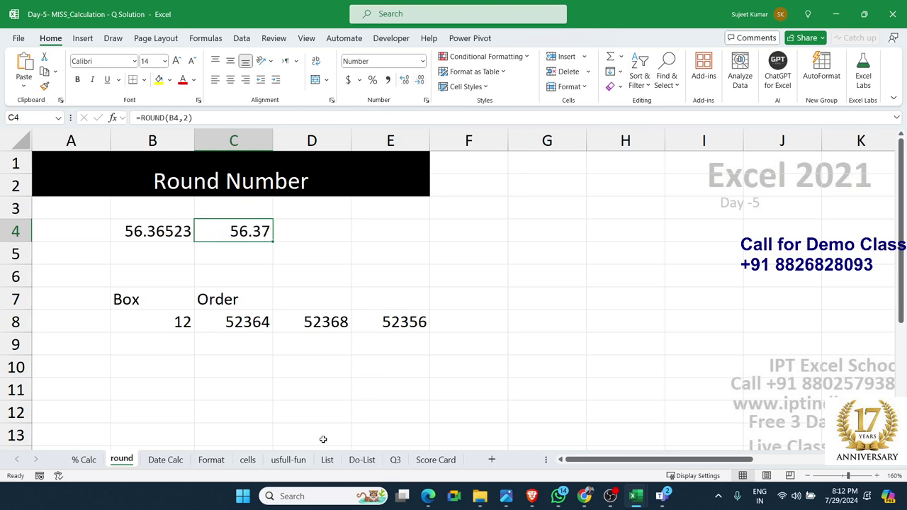
click(144, 224)
click(206, 235)
double_click(234, 231)
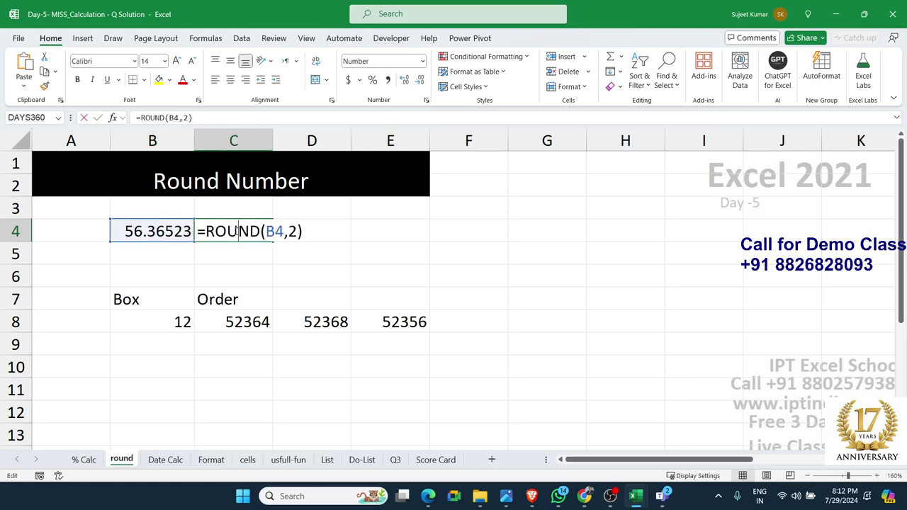
key(Escape)
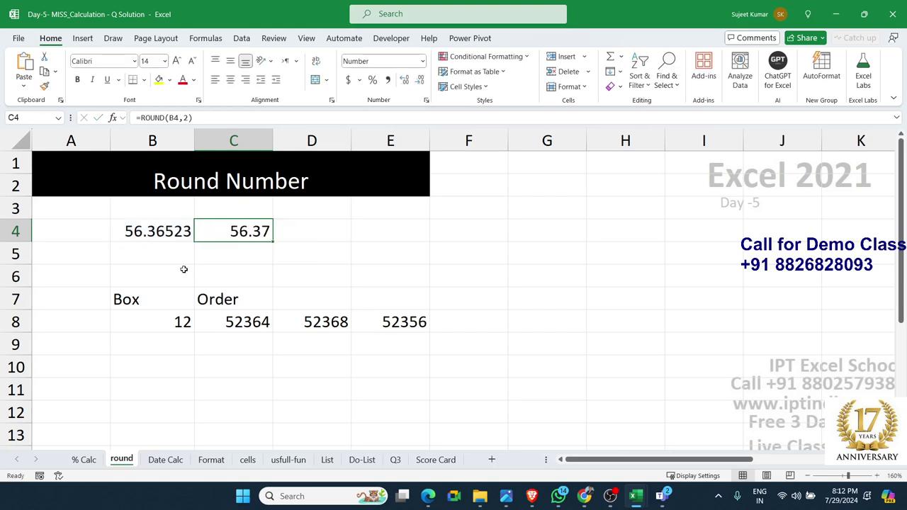
Delete the old results in D8:F8 beside the 52364 order, then return to the box and order cells
scroll(243, 320, down, 2)
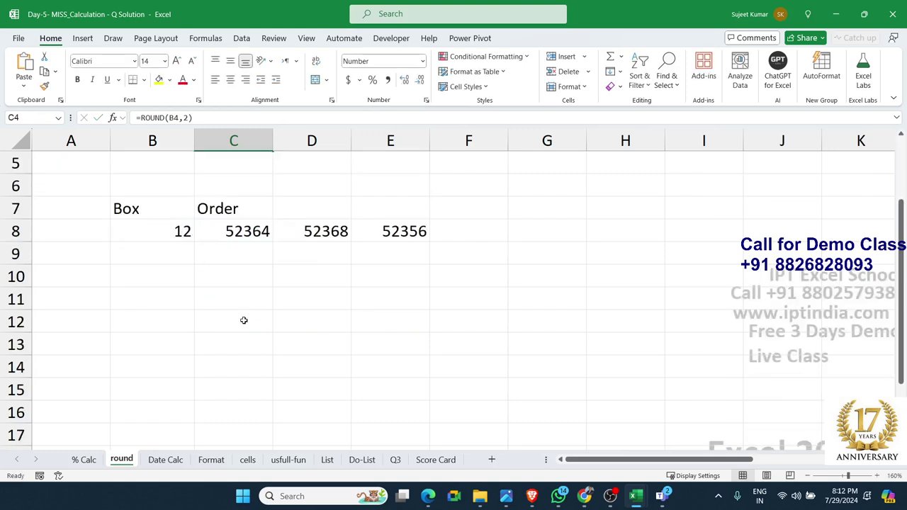
scroll(243, 322, up, 2)
click(243, 320)
drag(308, 323, 438, 320)
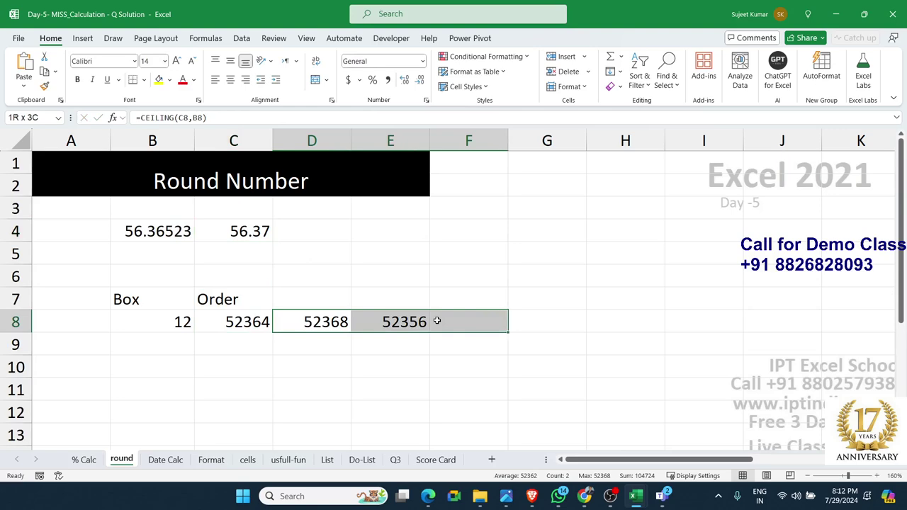
key(Delete)
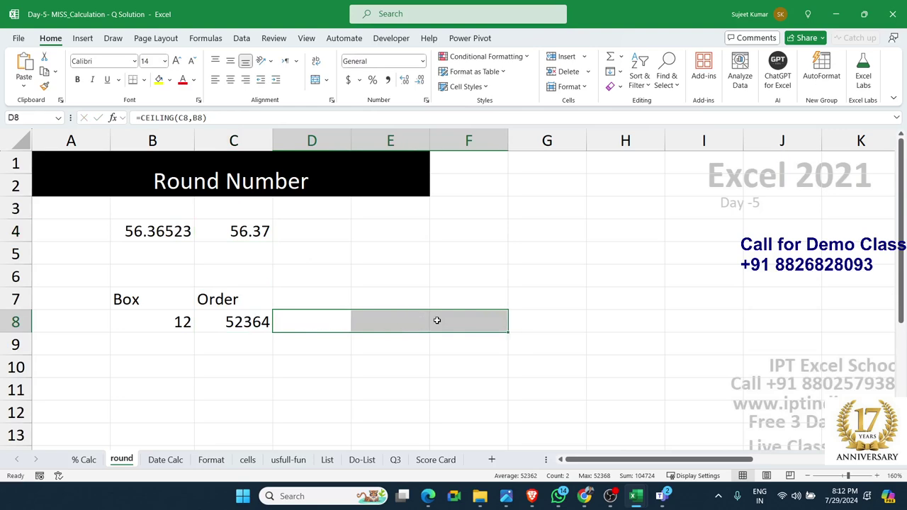
key(Left)
key(Left)
key(Left)
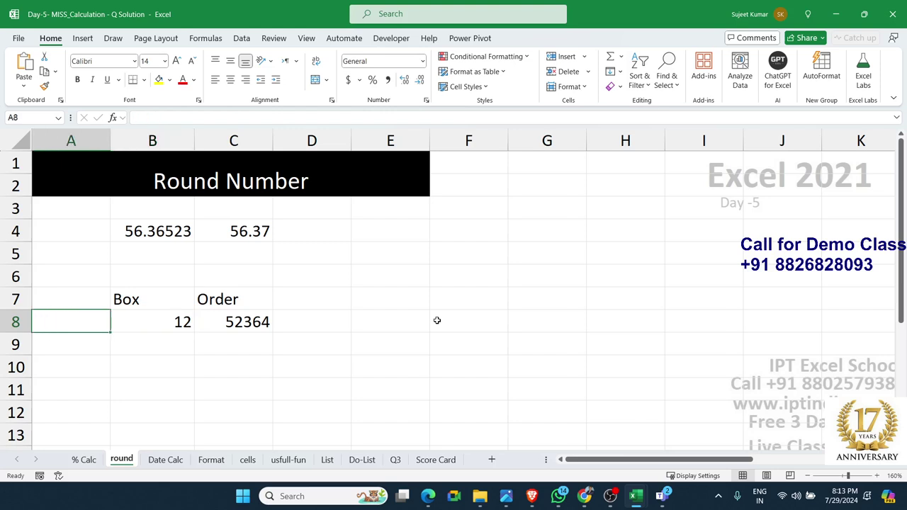
key(Right)
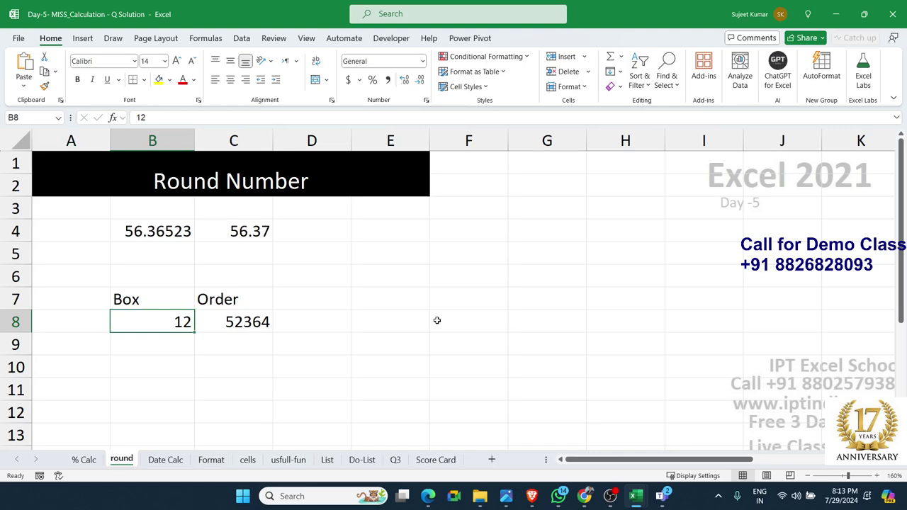
key(Right)
key(Down)
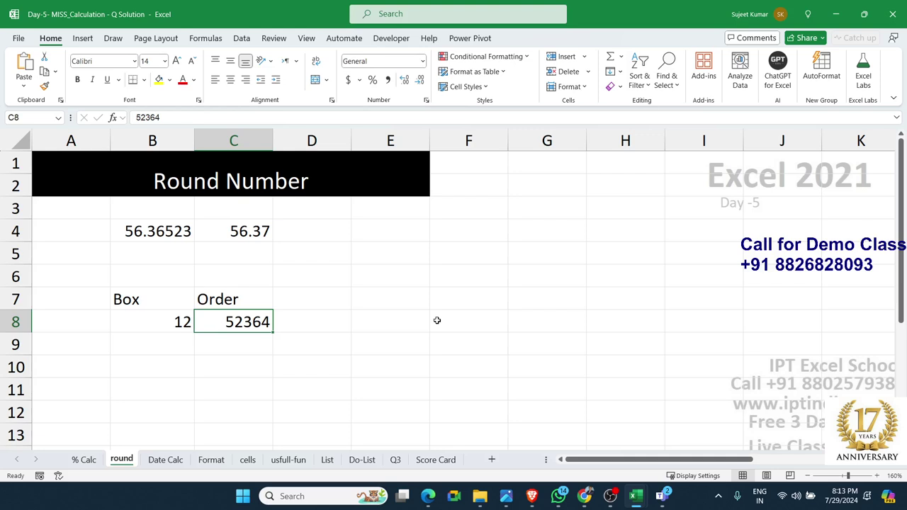
key(Return)
text(=)
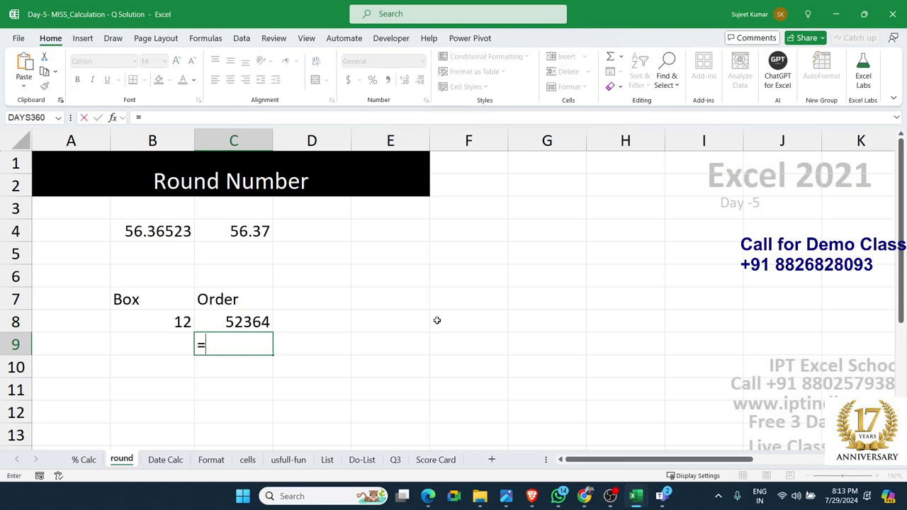
key(Up)
text(/)
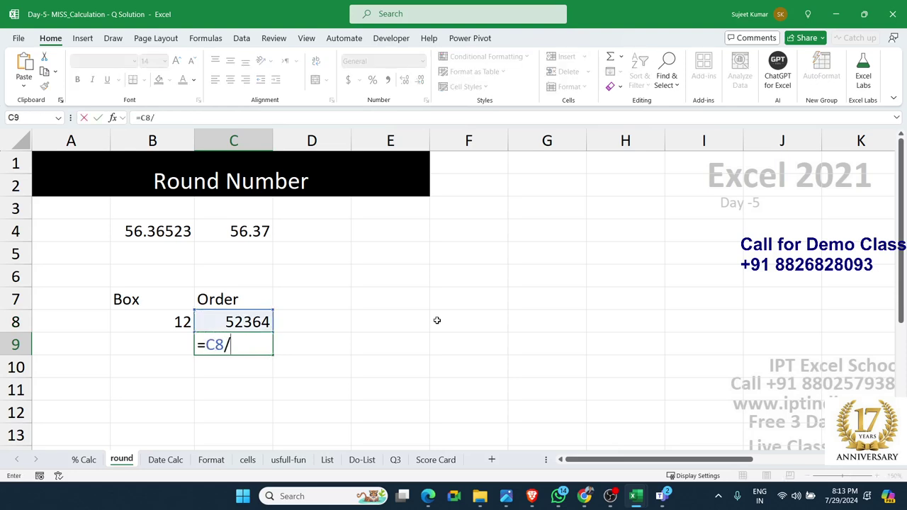
key(Left)
key(Up)
key(Return)
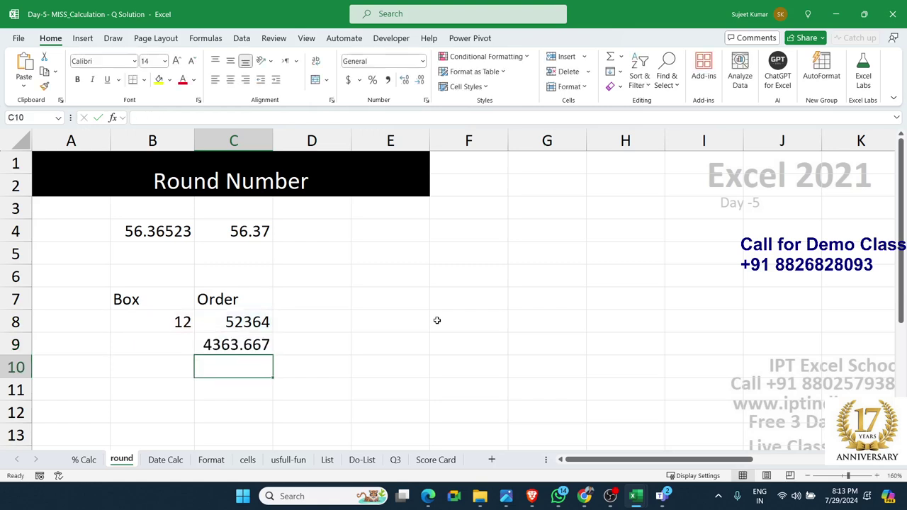
key(Up)
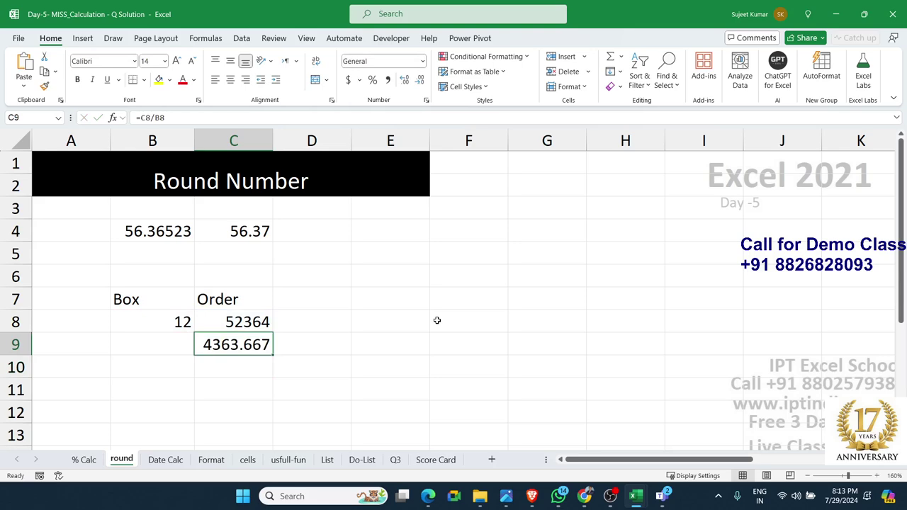
key(Delete)
key(Up)
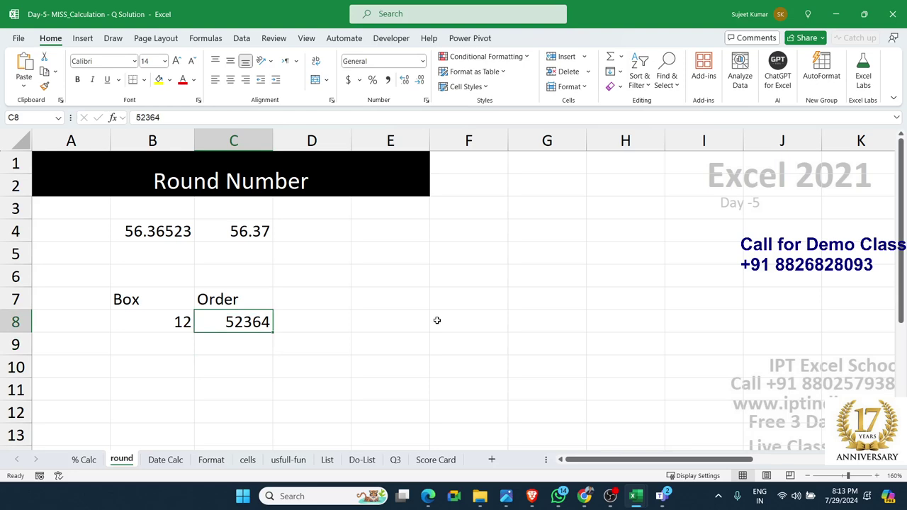
key(Right)
key(Left)
key(Left)
key(Right)
key(Right)
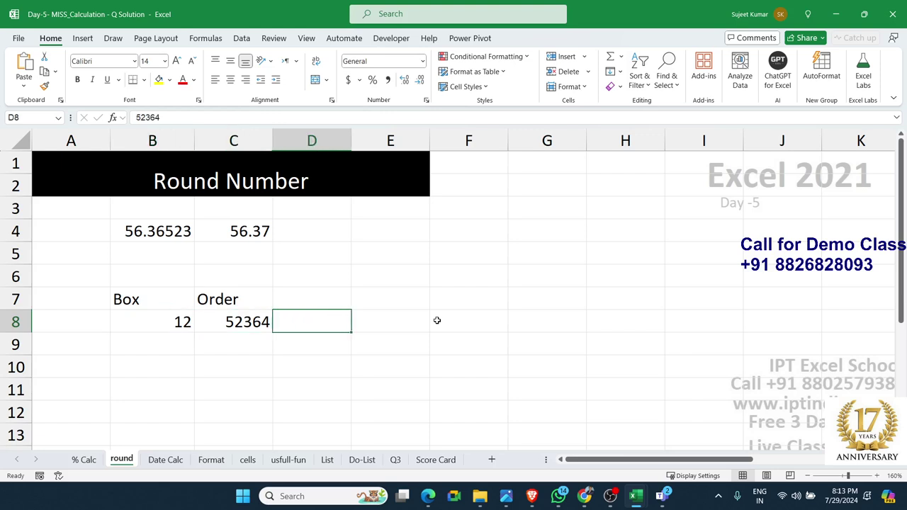
Enter =CEILING(C8,B8) in D8, rounding 52364 up to 52368
text(=c)
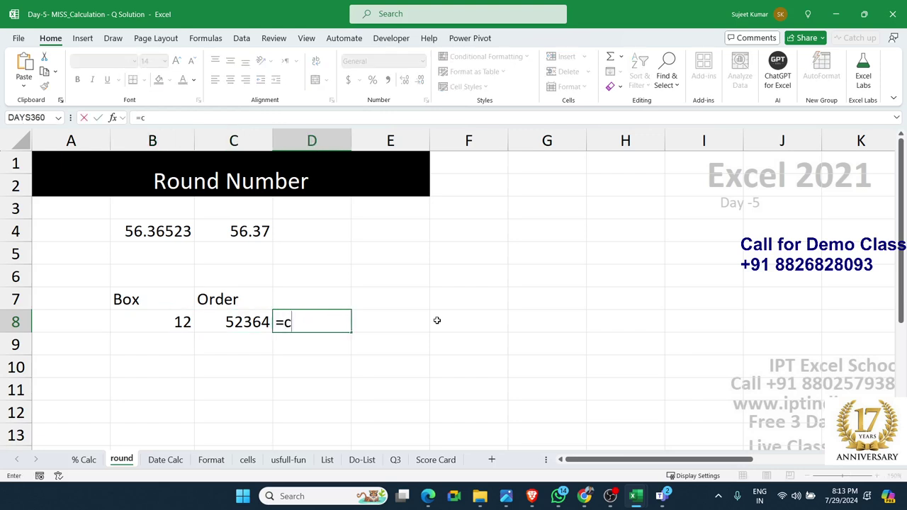
text(el)
key(BackSpace)
key(BackSpace)
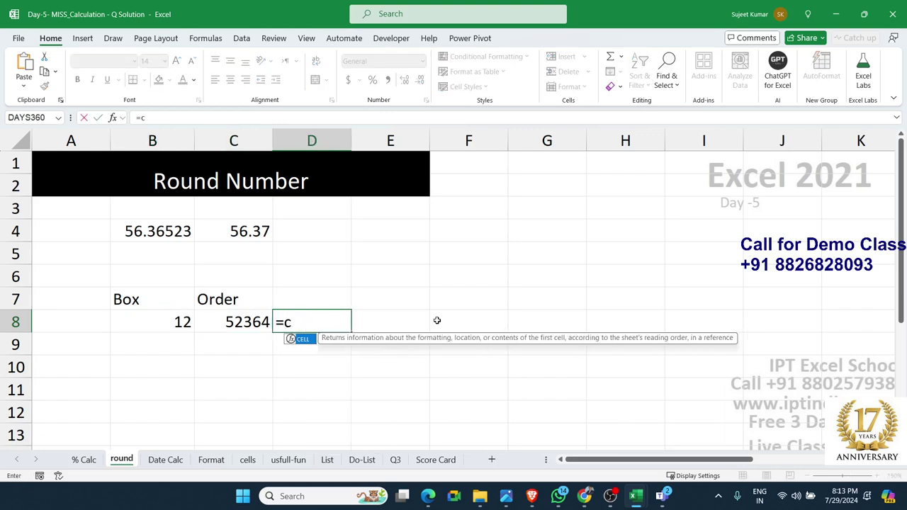
text(ei)
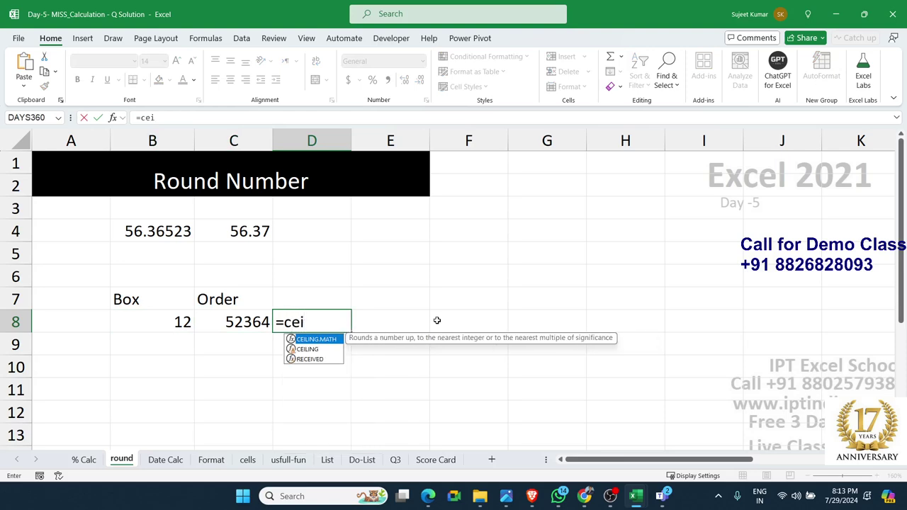
key(Tab)
key(Left)
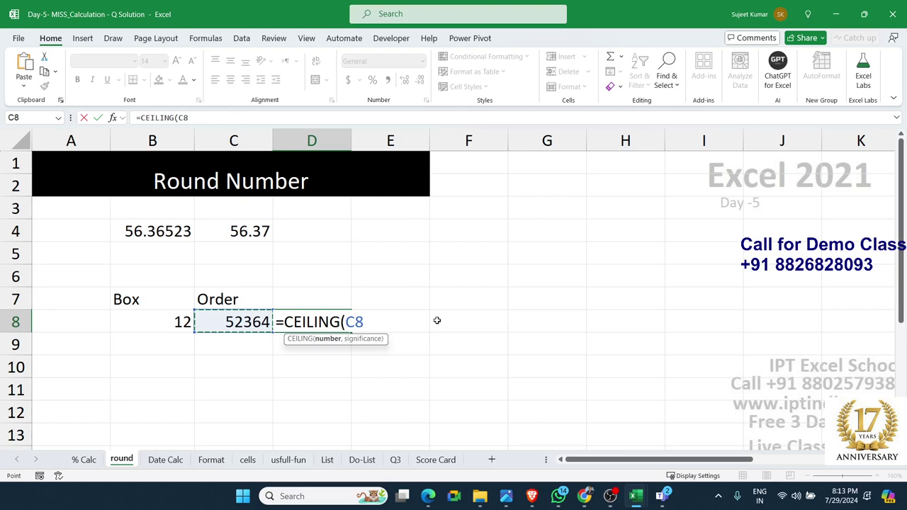
text(,)
key(Left)
key(Left)
key(Return)
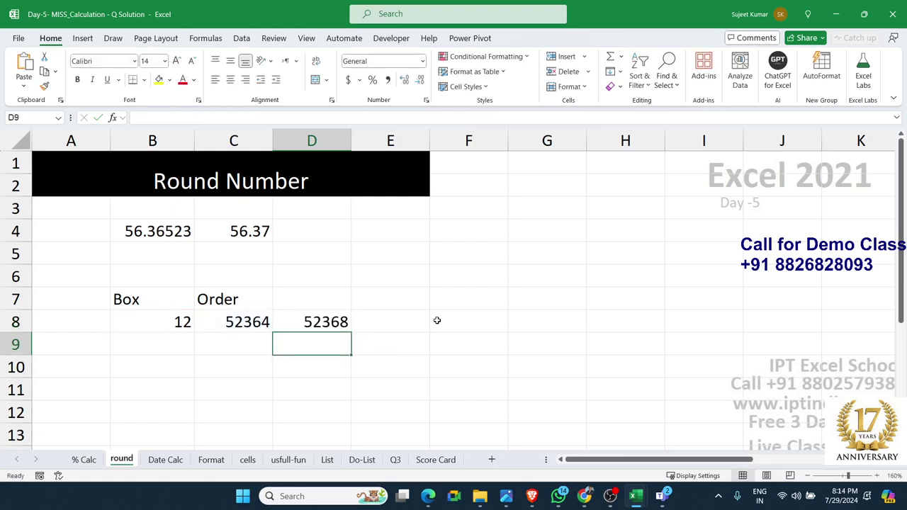
key(Up)
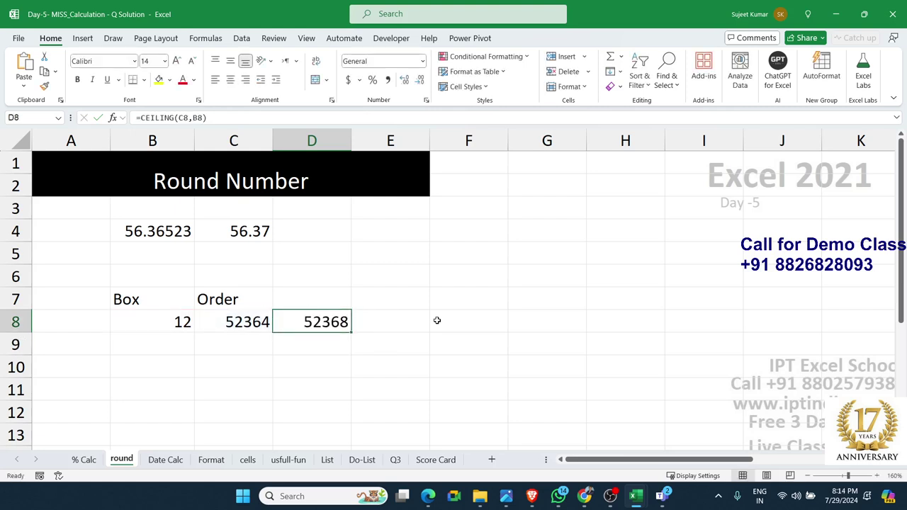
key(Right)
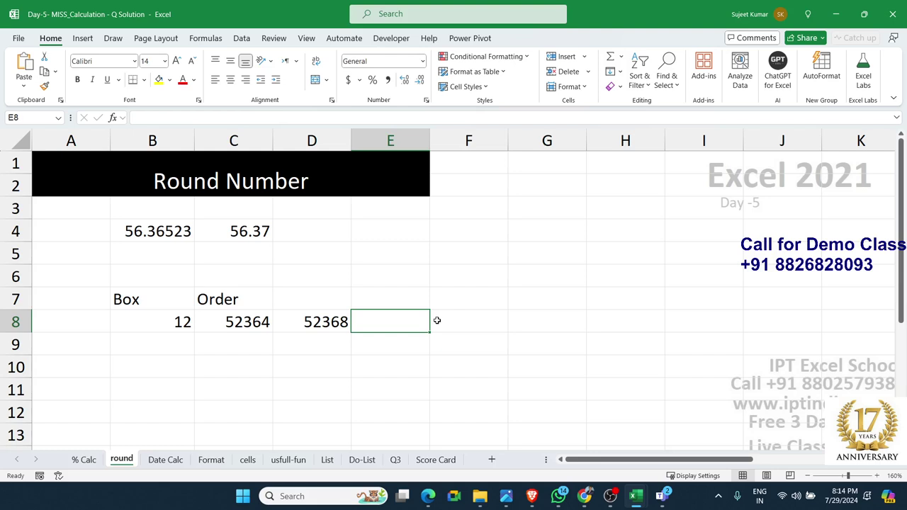
Enter =FLOOR(C8,B8) in E8, rounding 52364 down to 52356
text(=)
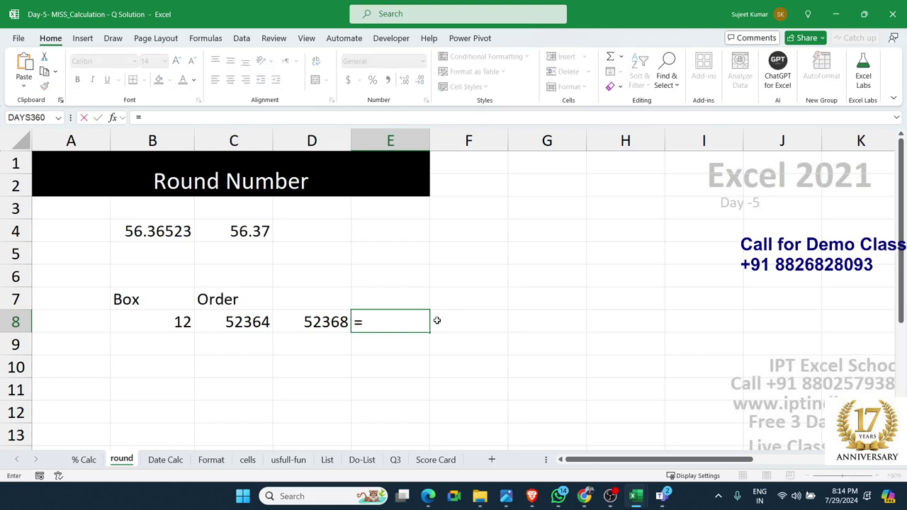
text(fl)
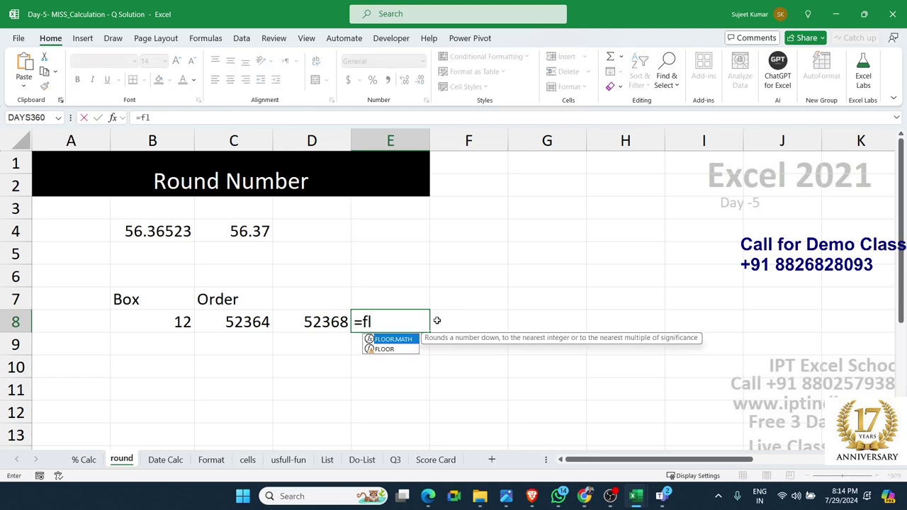
text(o)
key(Down)
key(Tab)
key(Left)
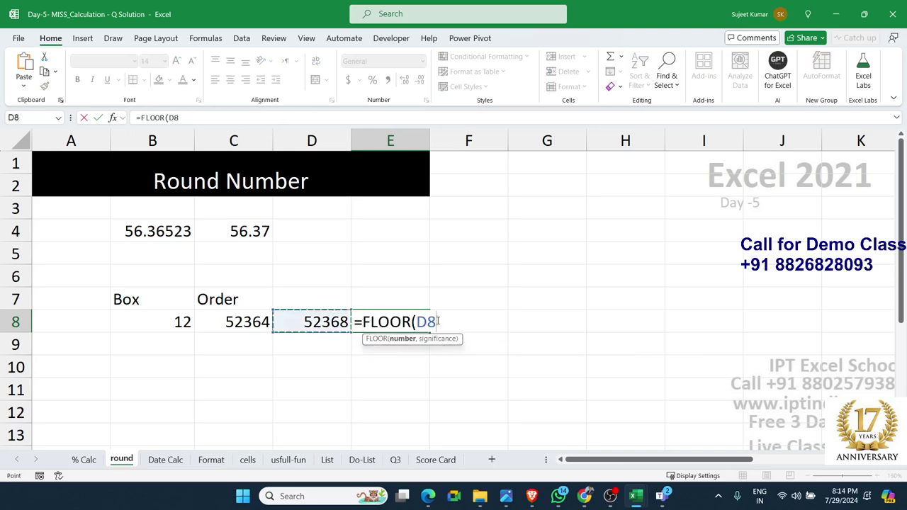
key(Left)
text(,)
key(Left)
key(Left)
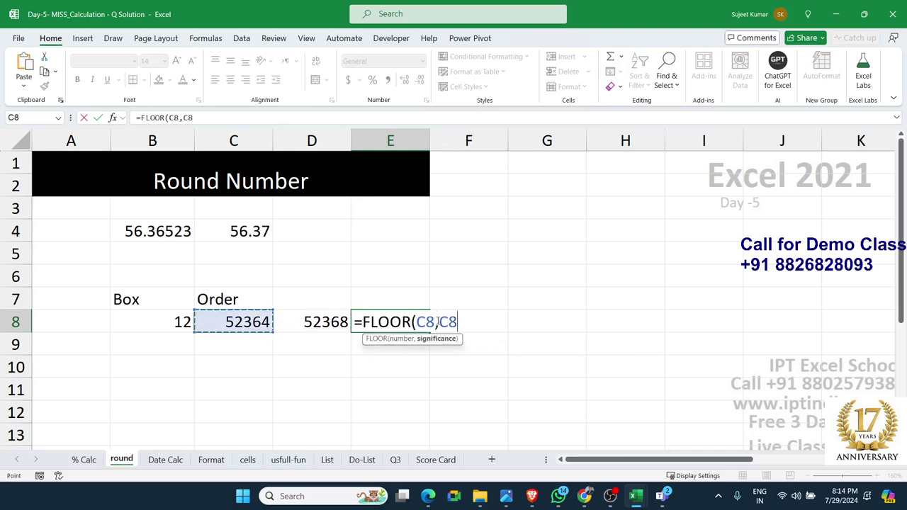
key(Left)
key(Return)
key(Up)
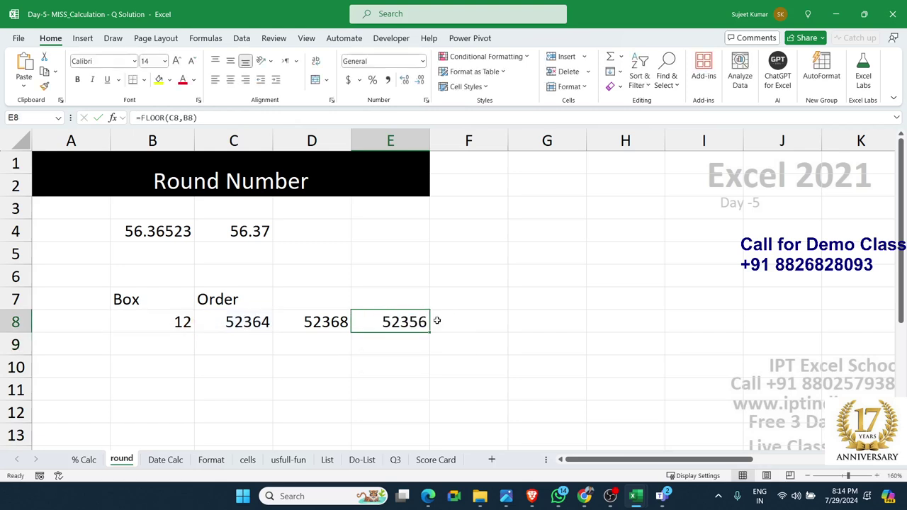
key(Down)
key(Down)
key(Down)
key(Left)
key(Left)
key(Left)
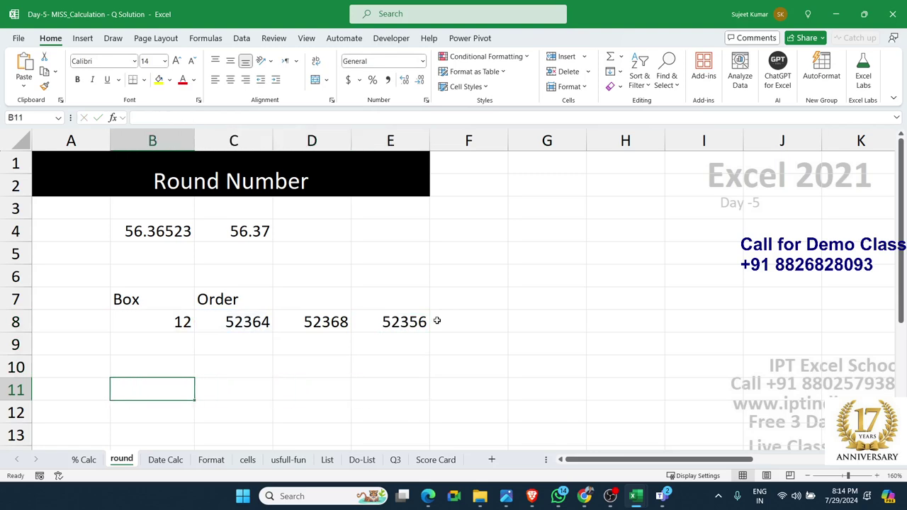
key(Left)
key(Up)
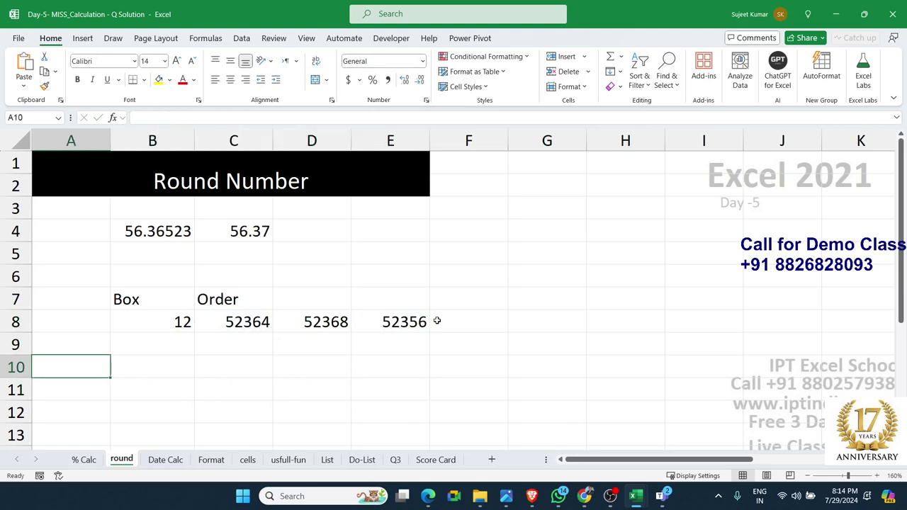
Label A10 'ATM' and enter the amount 12365 in B11
text(AMT)
key(BackSpace)
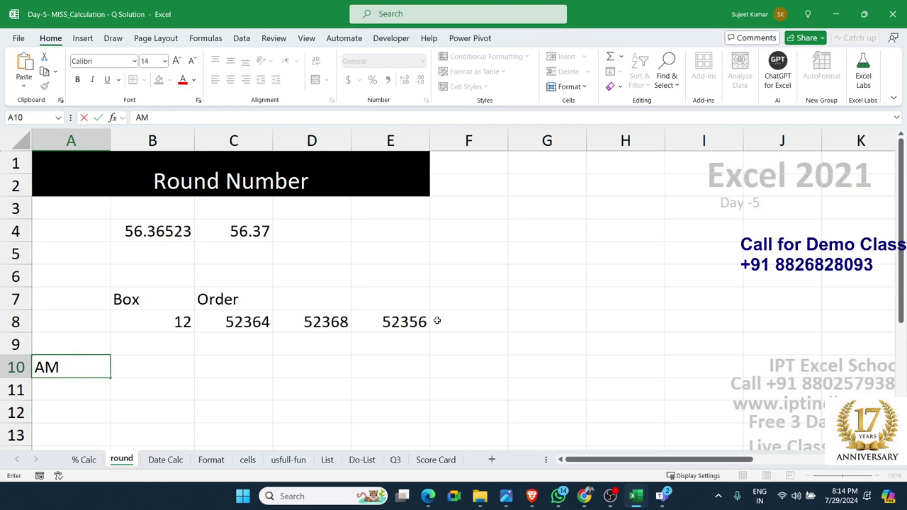
key(BackSpace)
text(TM)
key(Tab)
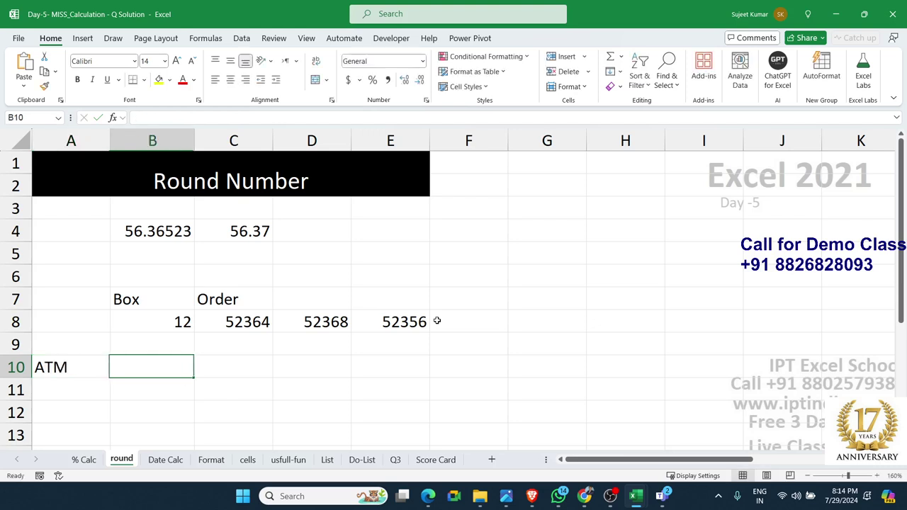
key(Down)
text(123)
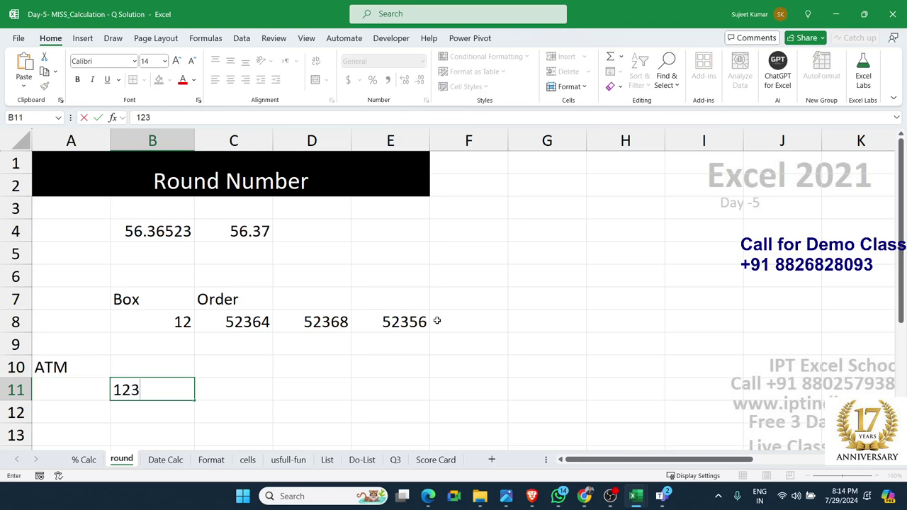
text(65)
key(Return)
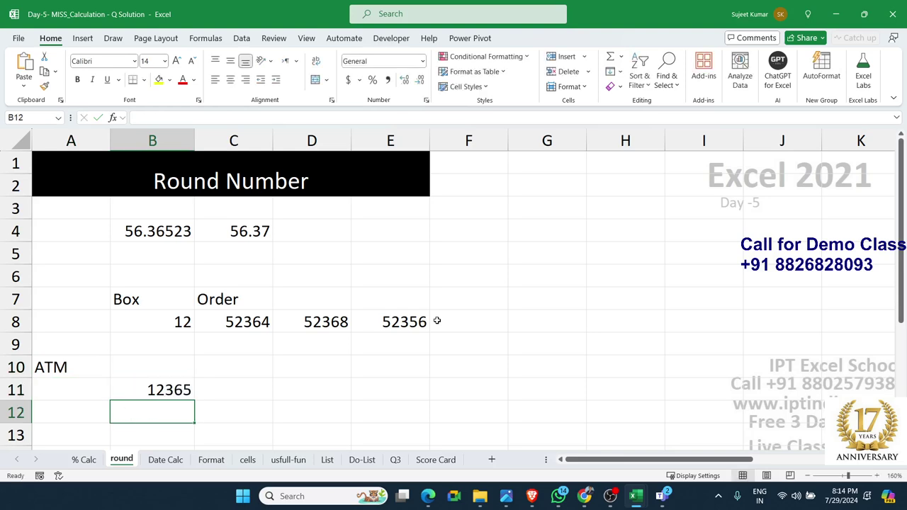
key(Up)
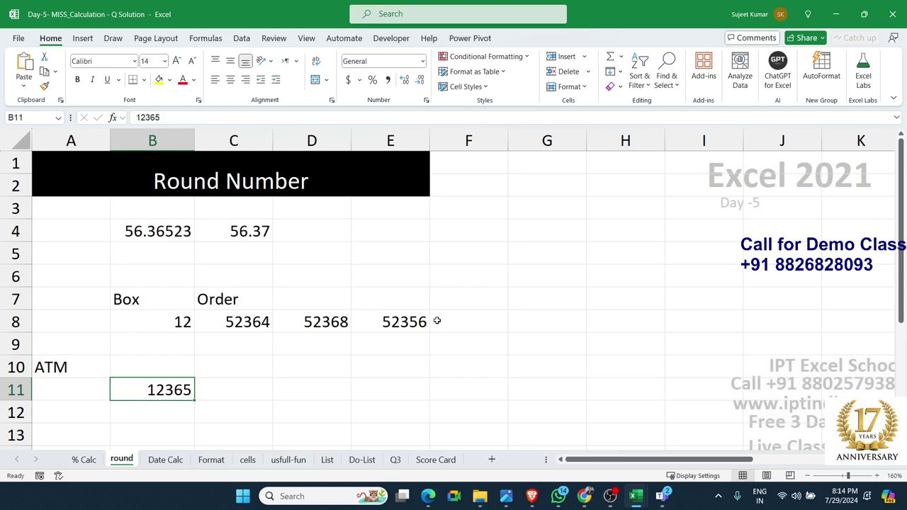
Add the headings MIN in C10 and MAX in D10
key(Right)
key(Up)
text(M)
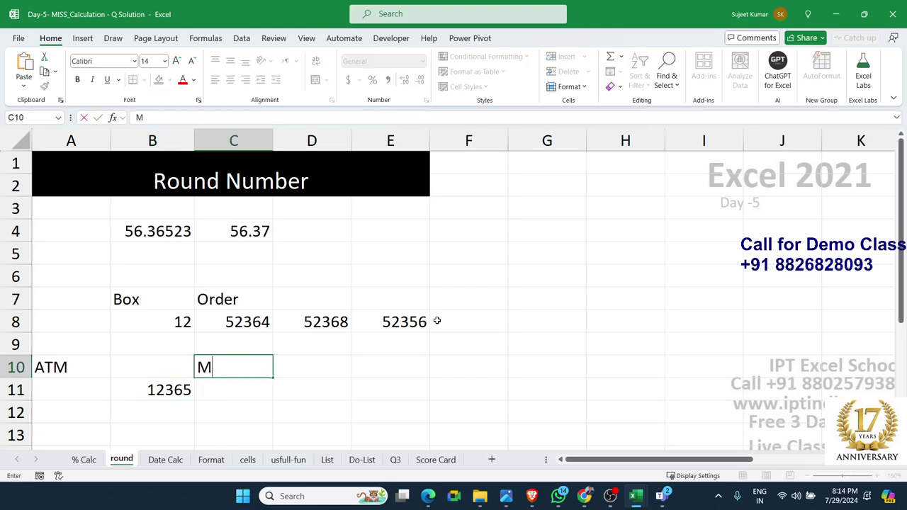
text(IN)
key(Tab)
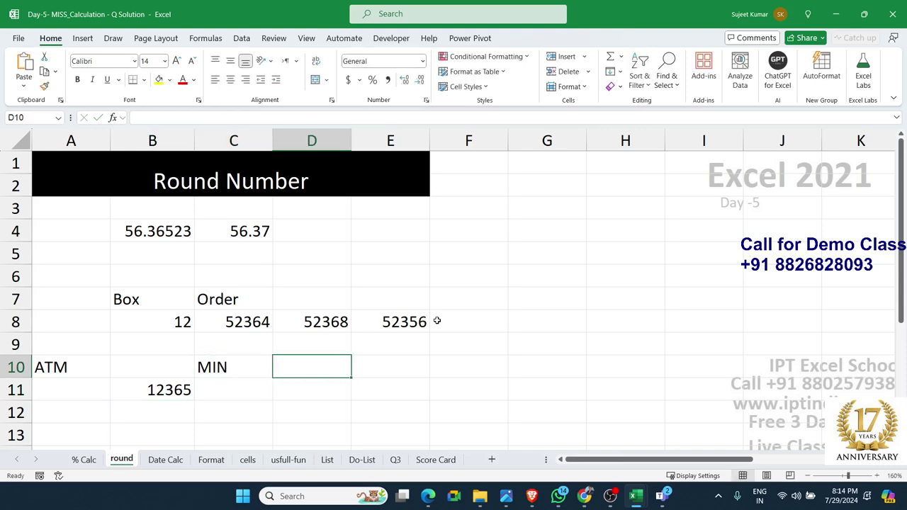
text(MAX)
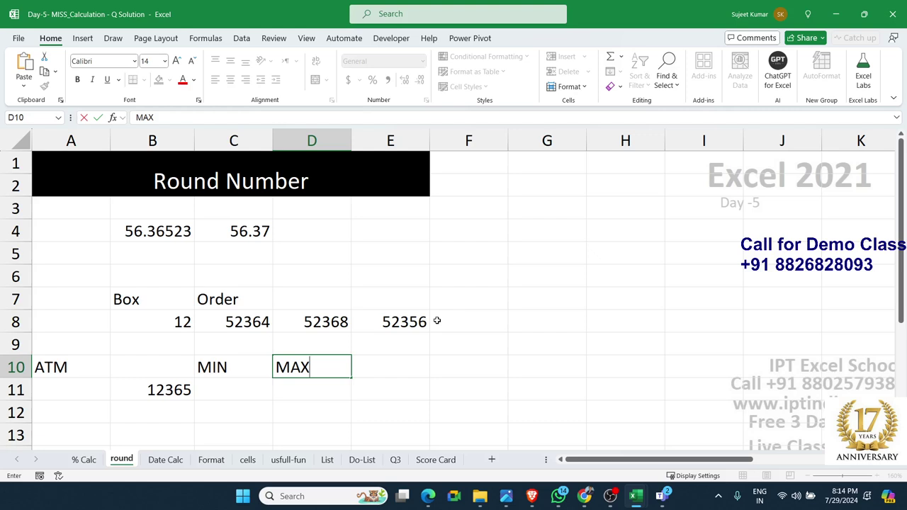
key(Return)
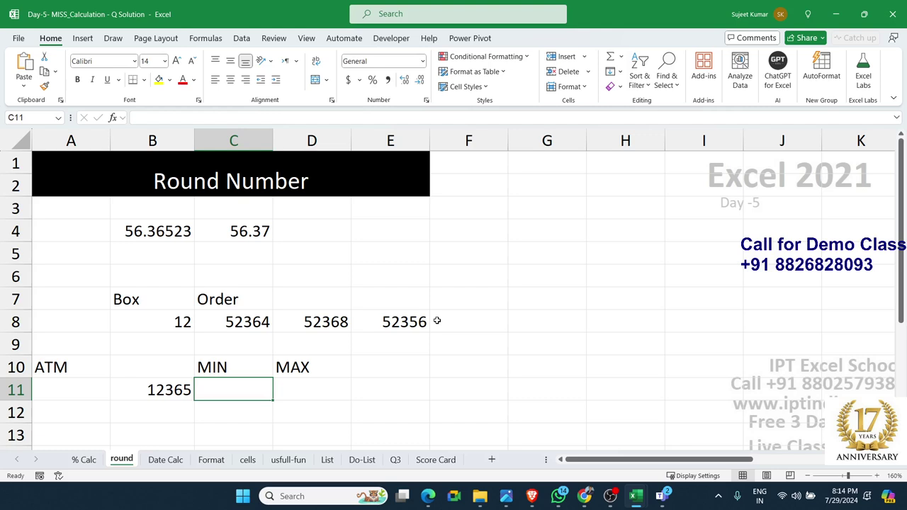
Enter =CEILING(B11,500) in C11, giving 12500
text(=)
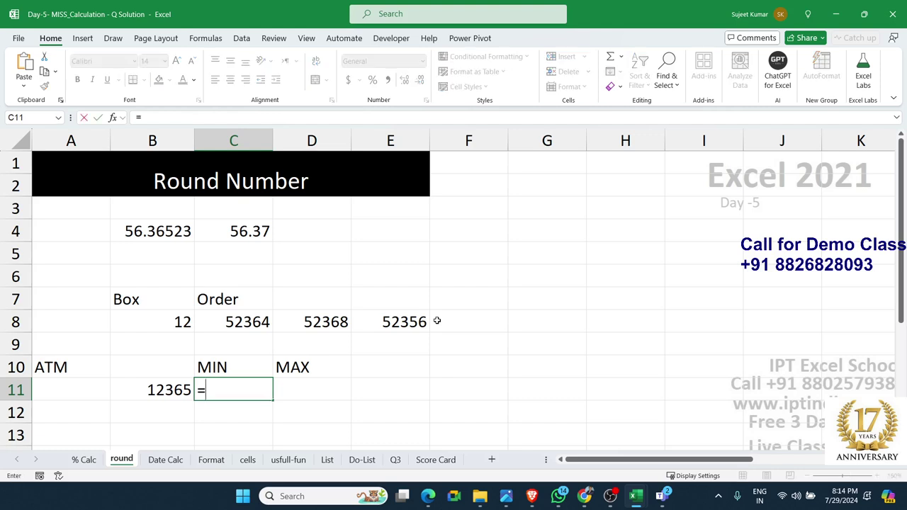
text(c)
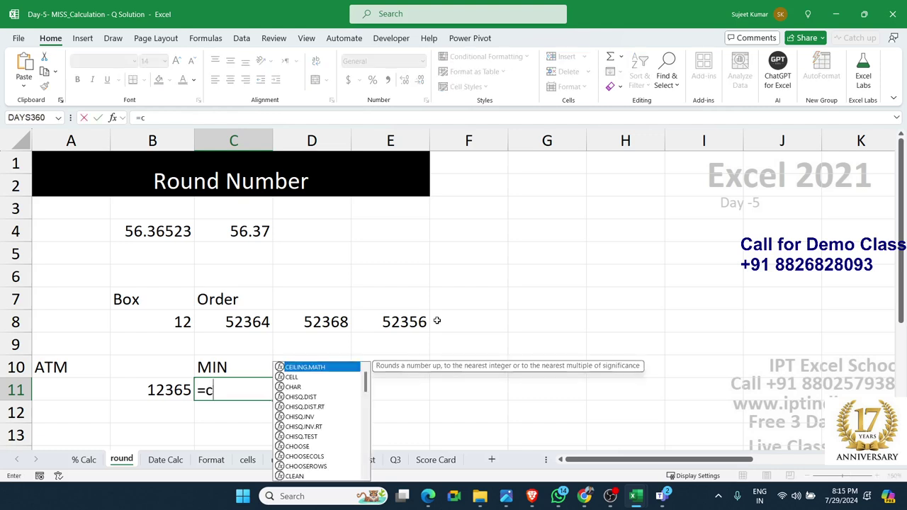
text(w)
key(BackSpace)
text(e)
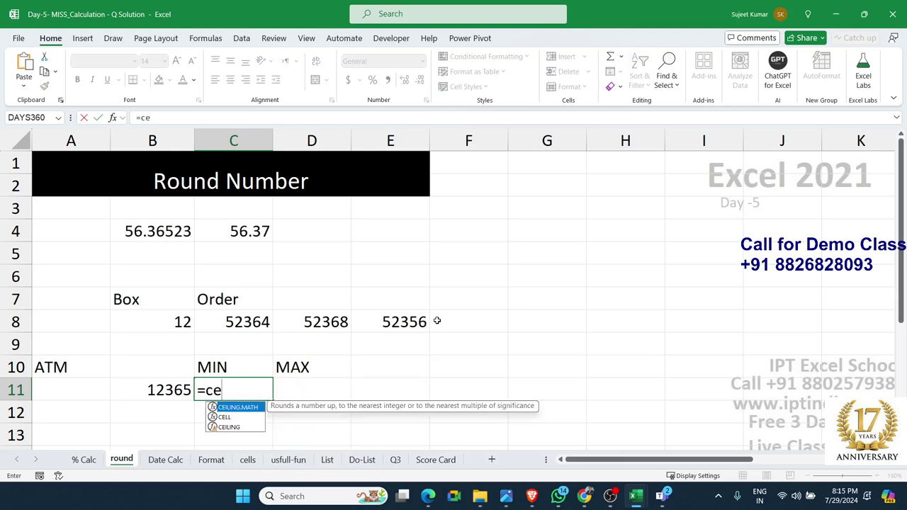
text(i)
key(Tab)
key(Left)
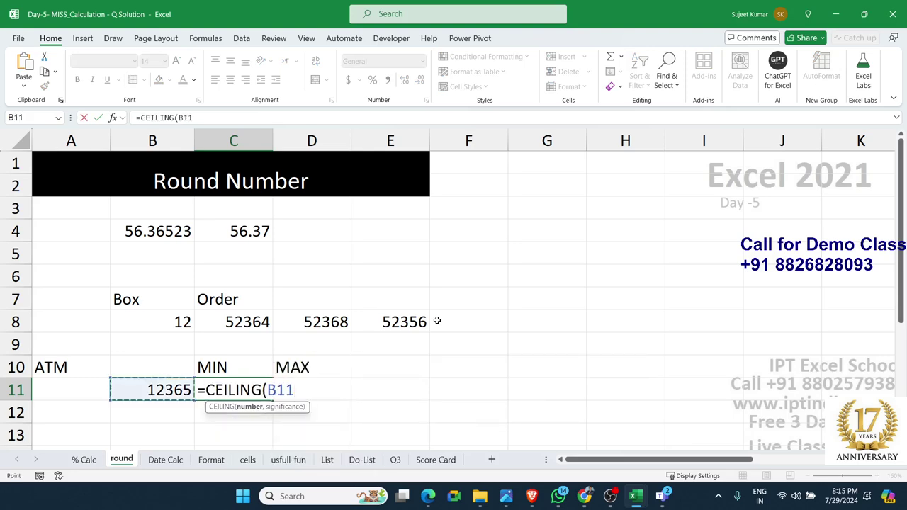
text(,500)
key(Return)
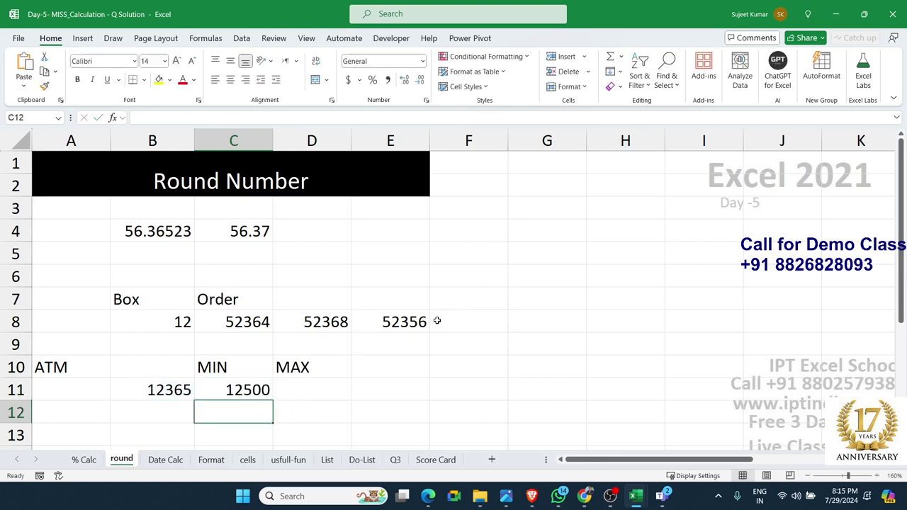
key(Up)
key(Right)
Enter =FLOOR(B11,500) in D11, giving 12000
text(=)
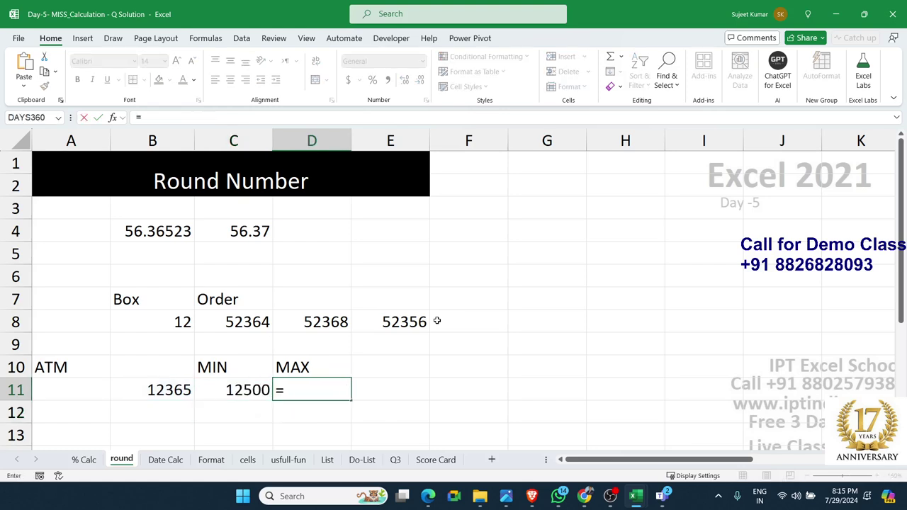
text(flo)
key(Down)
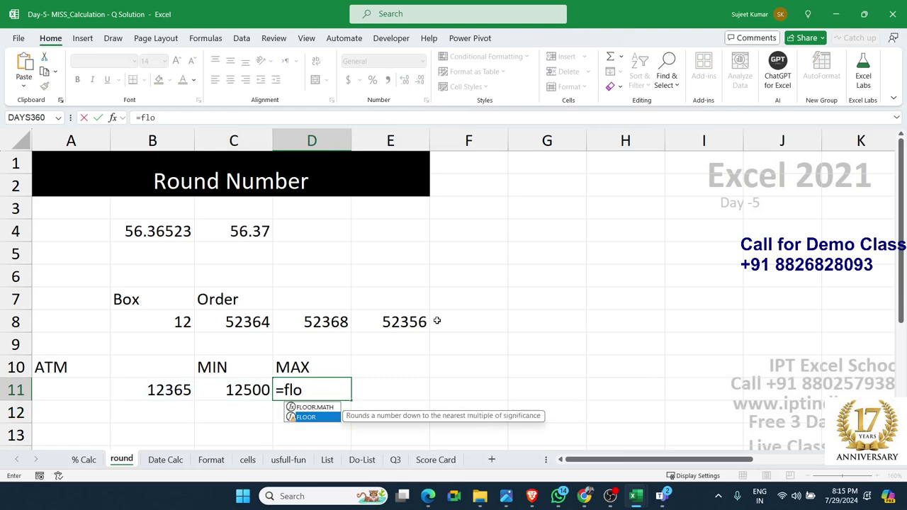
key(Tab)
key(Left)
key(Left)
text(,5)
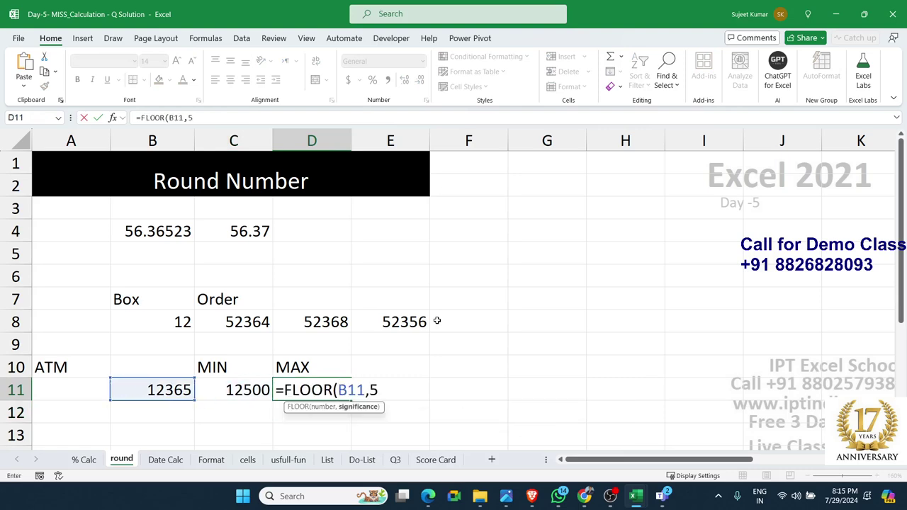
text(00)
key(Return)
key(Up)
key(Left)
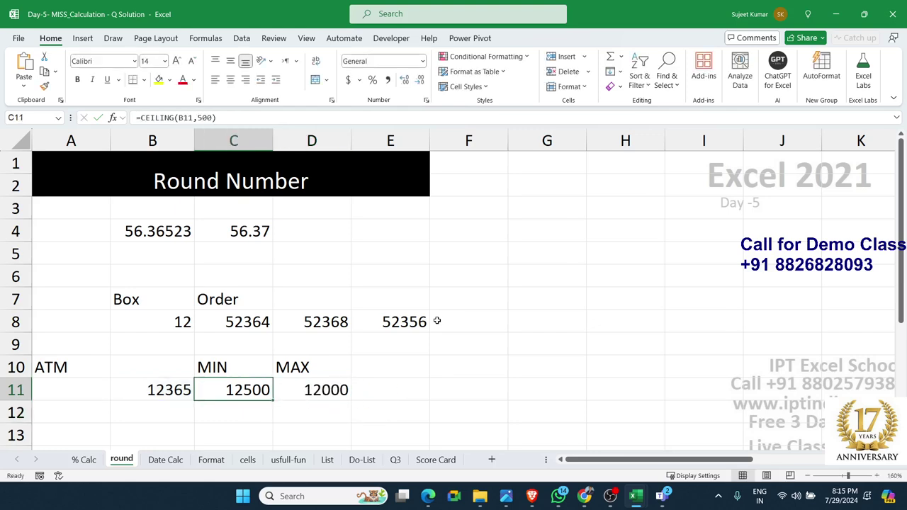
key(Right)
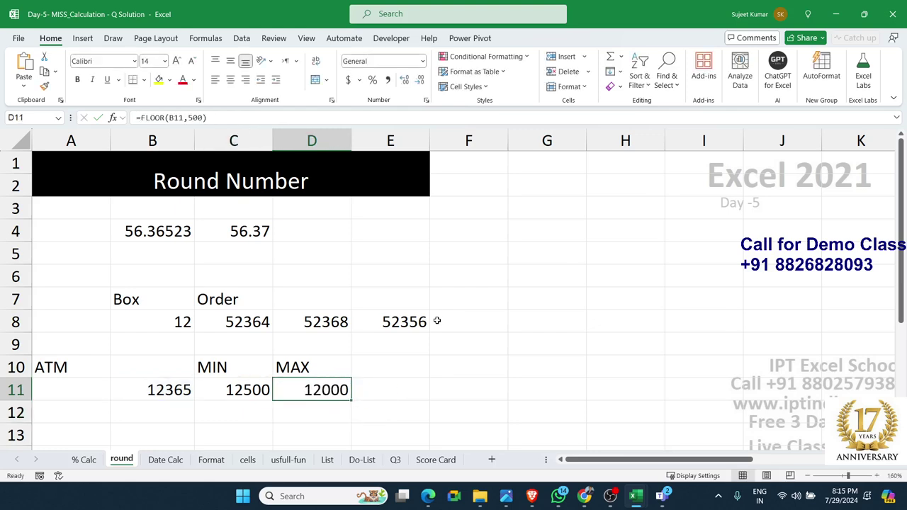
key(Left)
key(Up)
Swap the headings so C10 reads MAX and D10 reads MIN
text(MA)
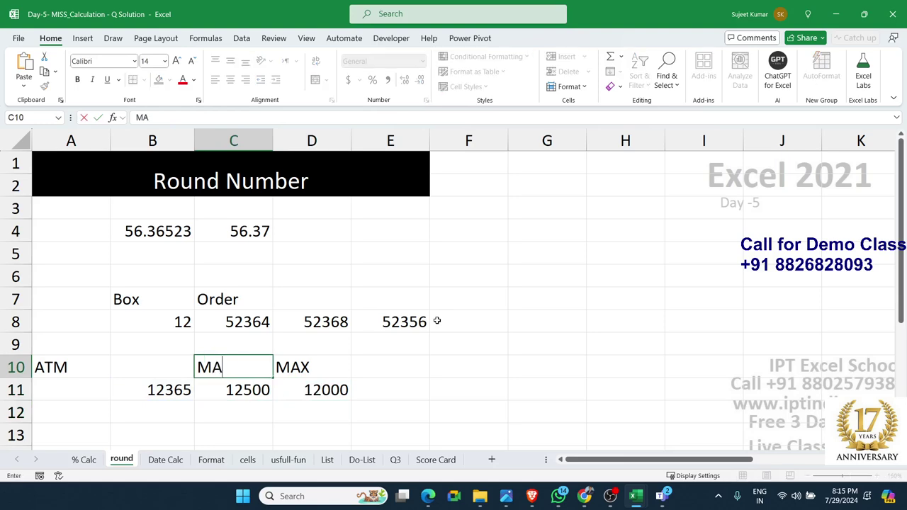
text(X)
key(Tab)
text(MIN)
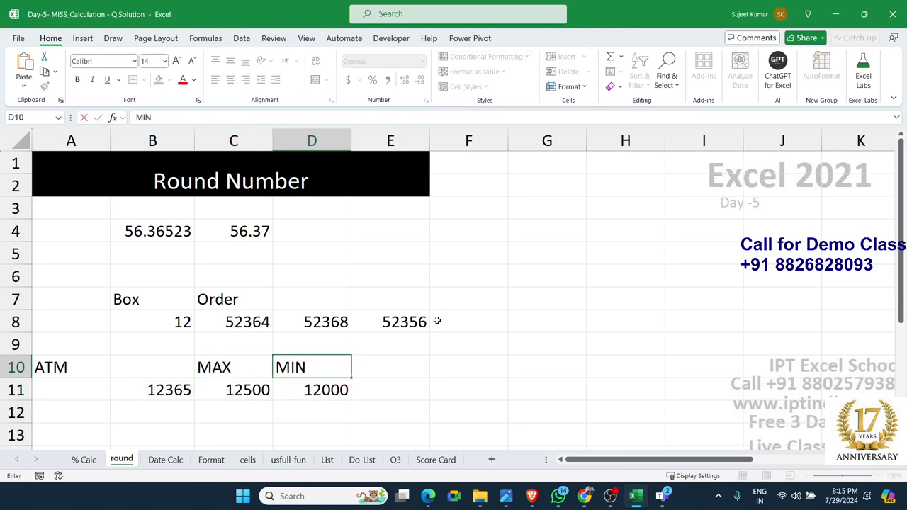
key(Return)
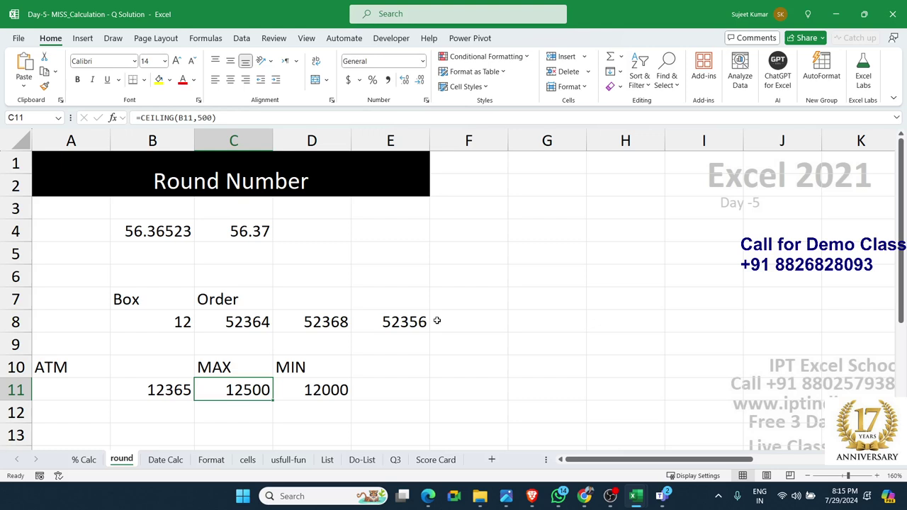
Review the CEILING and FLOOR formulas in C11 and D11, leaving them unchanged
key(F2)
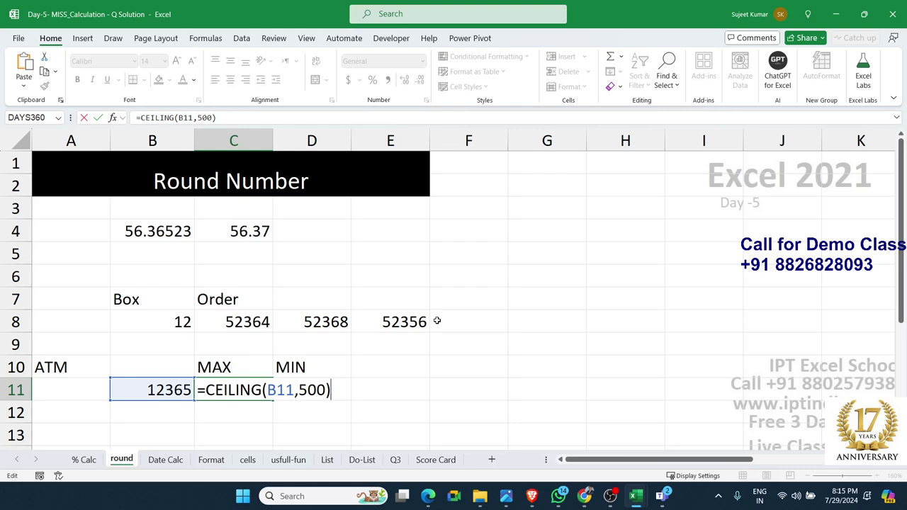
key(ctrl+Return)
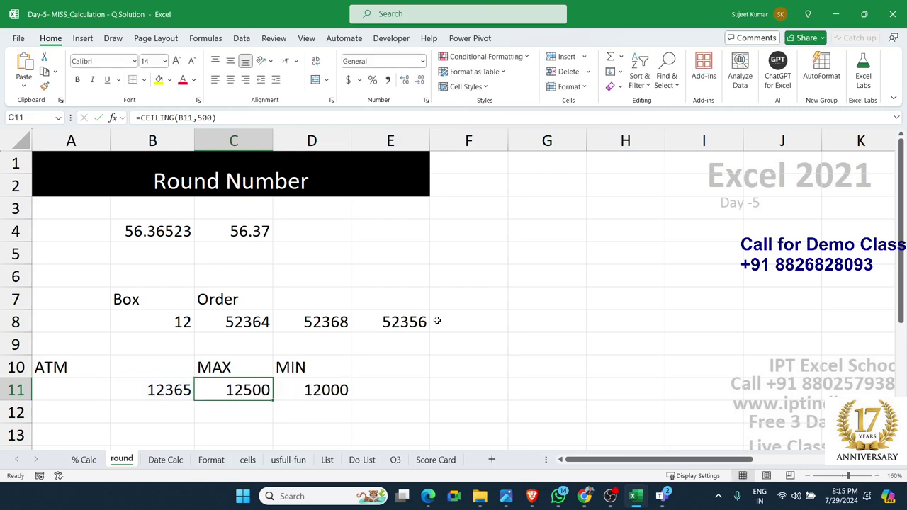
key(Right)
key(F2)
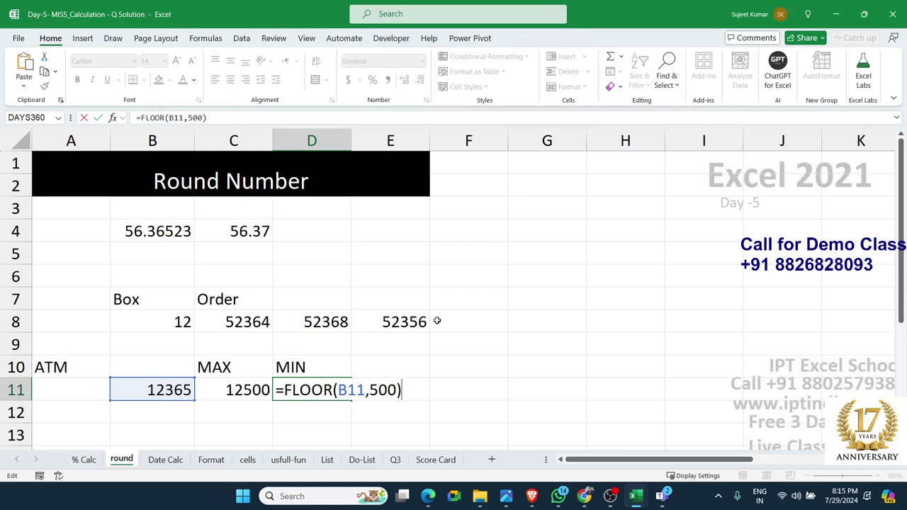
key(ctrl+Return)
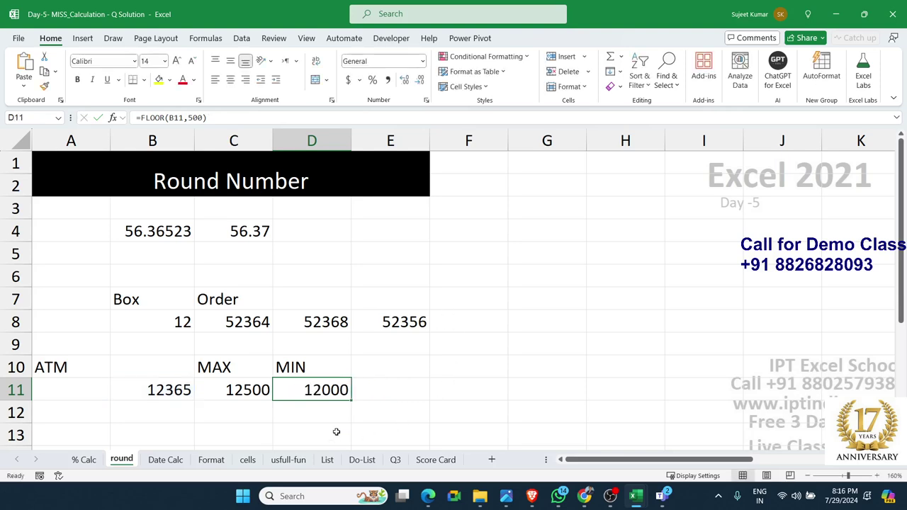
On the Date Calc sheet, clear rows 4–11 and begin typing =to in B4
click(186, 462)
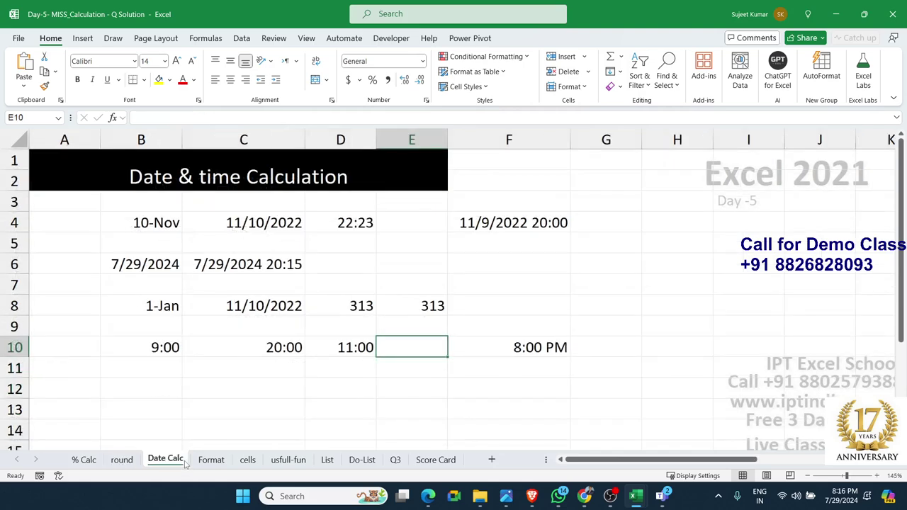
click(209, 383)
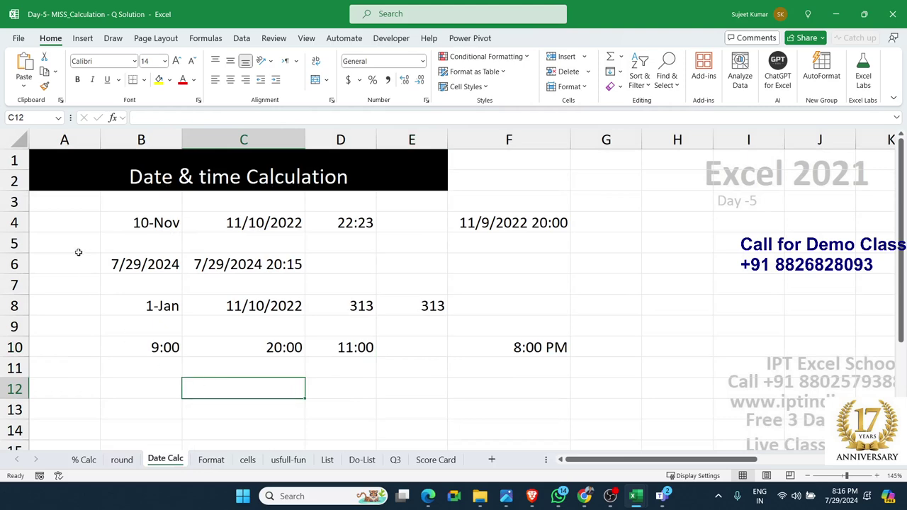
drag(23, 224, 21, 378)
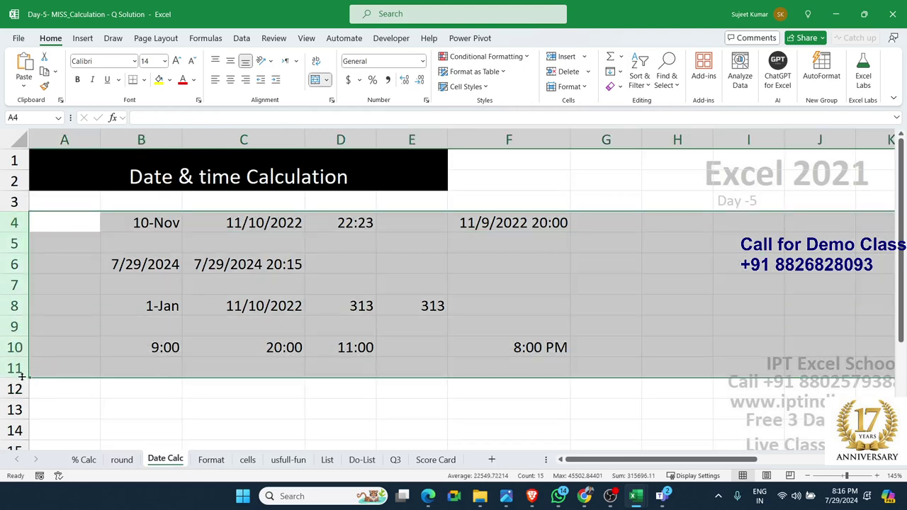
key(Delete)
key(Left)
key(Right)
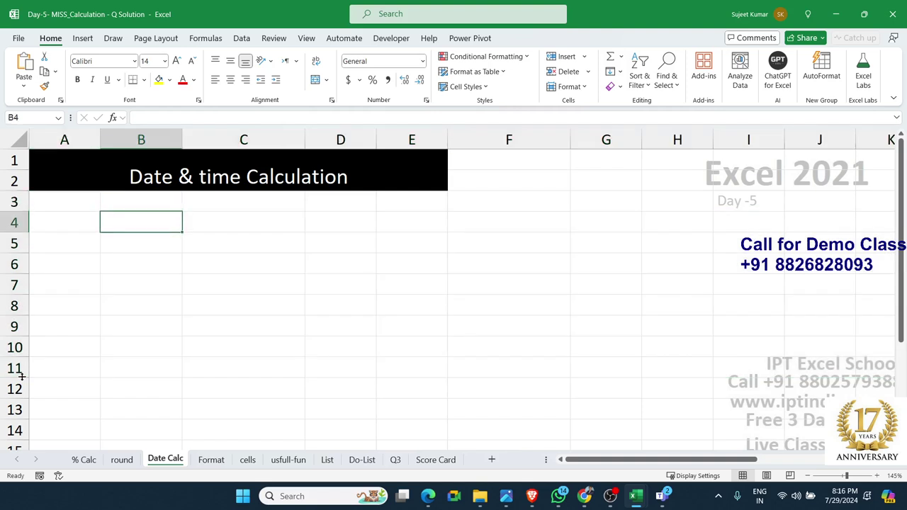
text(=to)
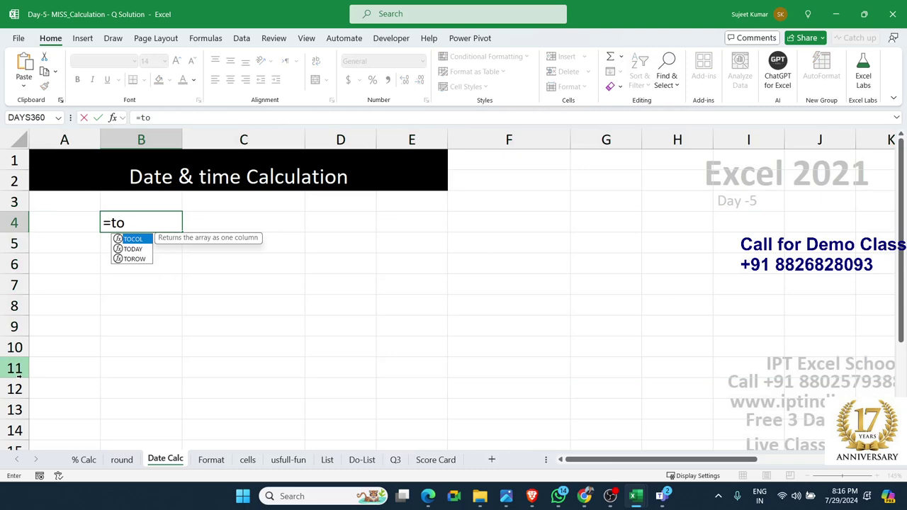
Complete B4 as the live formula =TODAY()
key(Down)
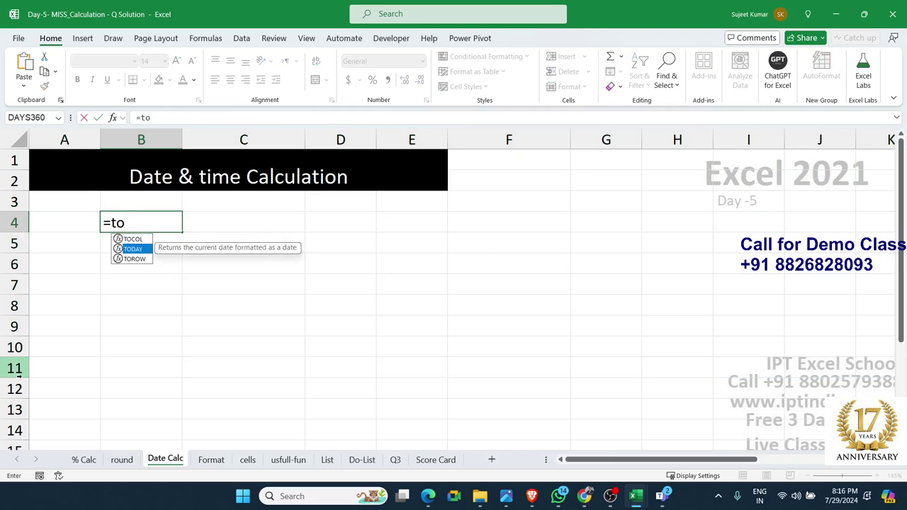
key(Tab)
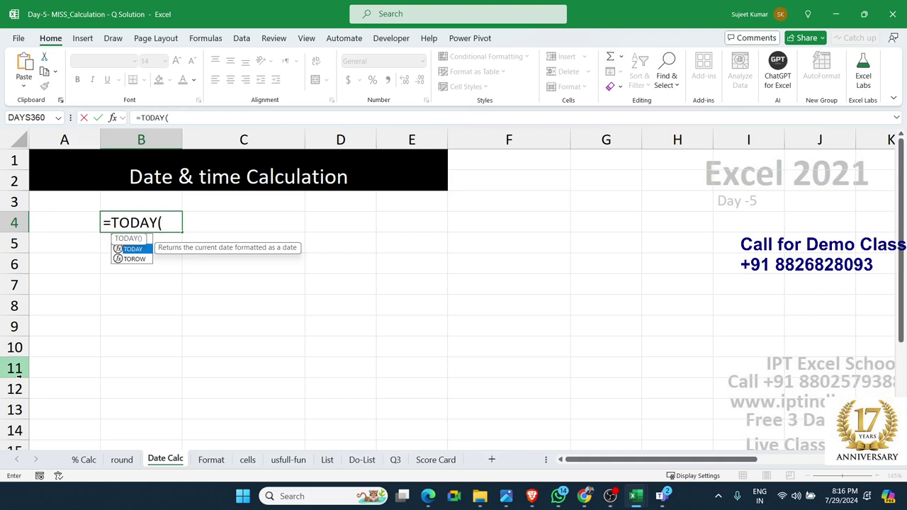
key(Return)
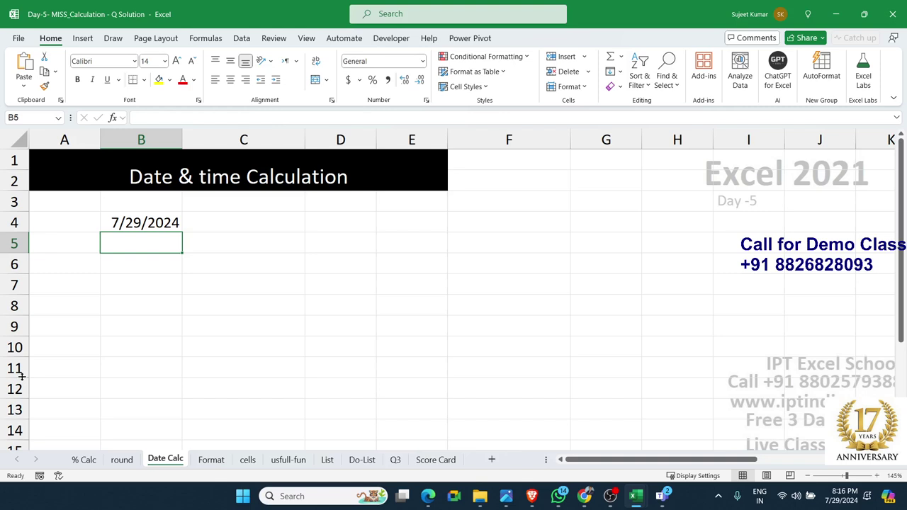
Insert today's date as a fixed value in B5, then check B4's TODAY formula
key(ctrl+semicolon)
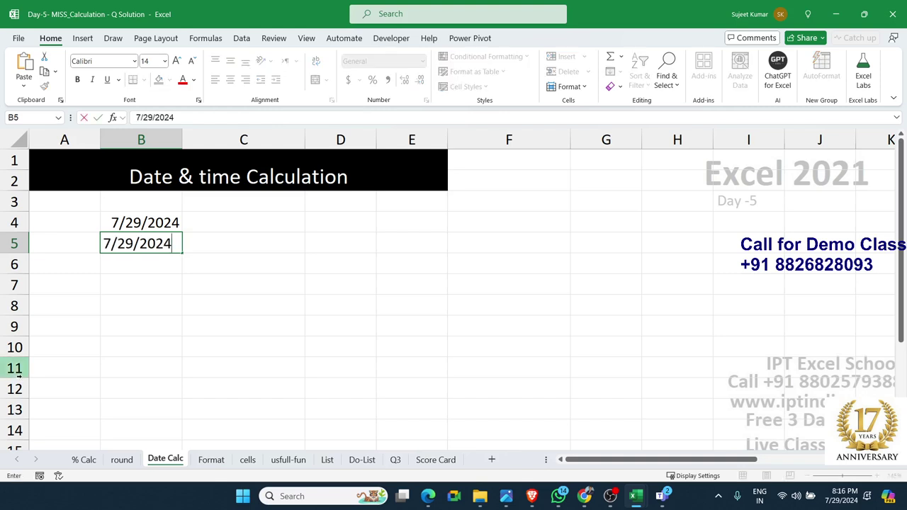
key(Return)
key(Up)
key(Up)
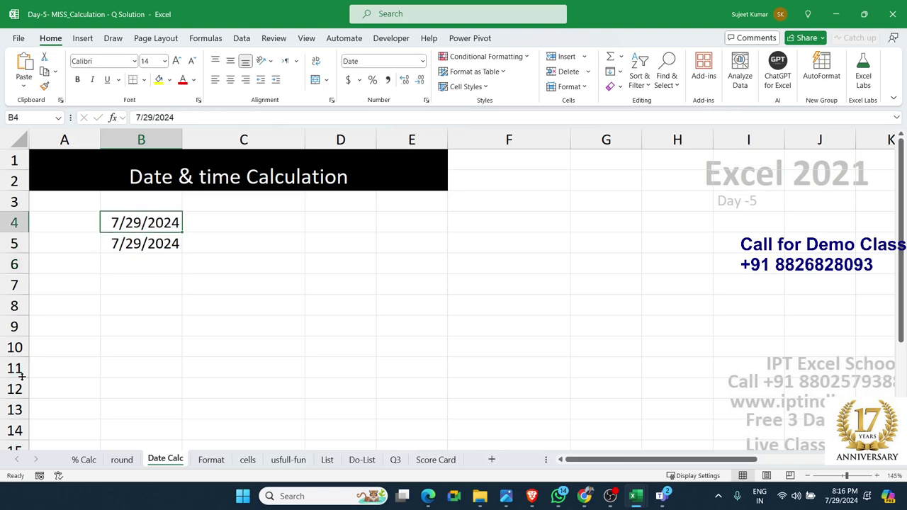
key(F2)
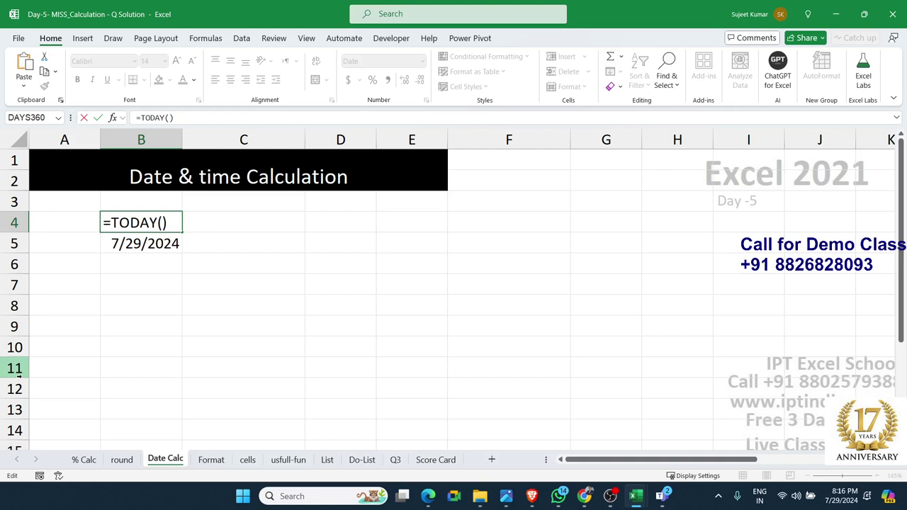
key(Return)
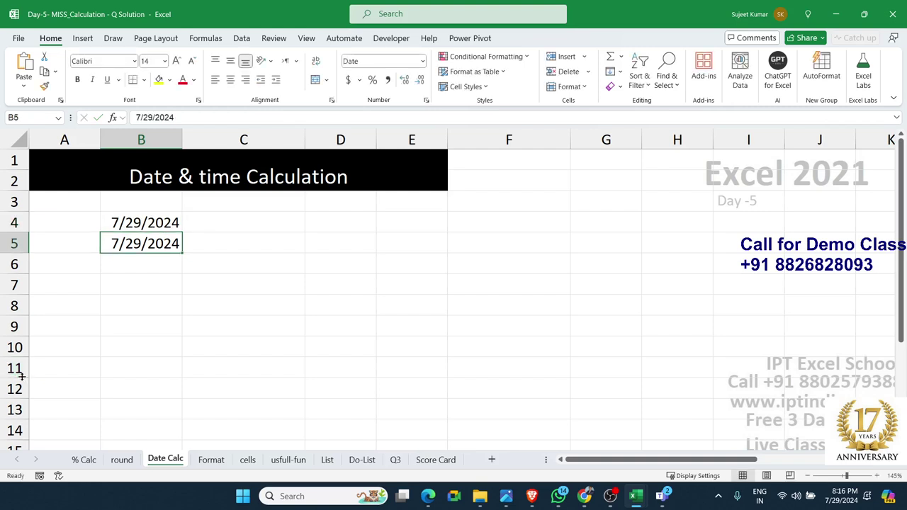
Move to C4 and start typing a formula there
key(Up)
key(Right)
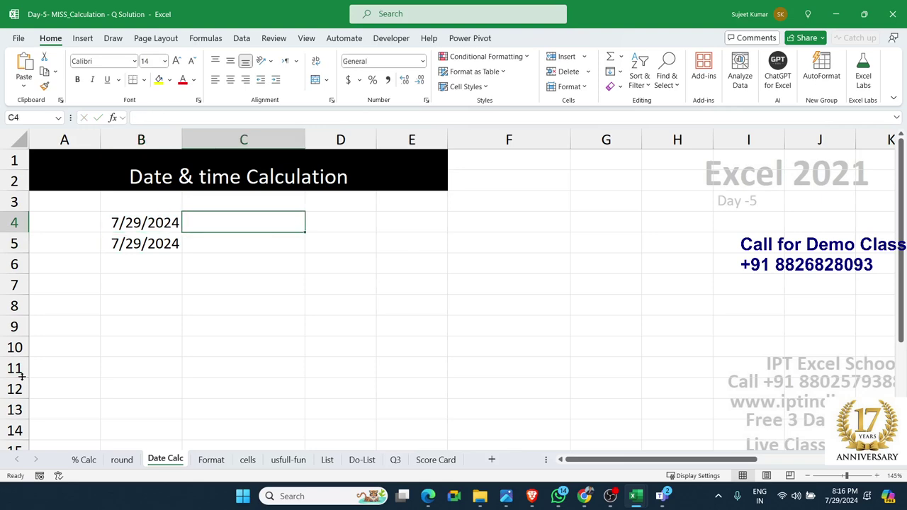
text(T)
key(BackSpace)
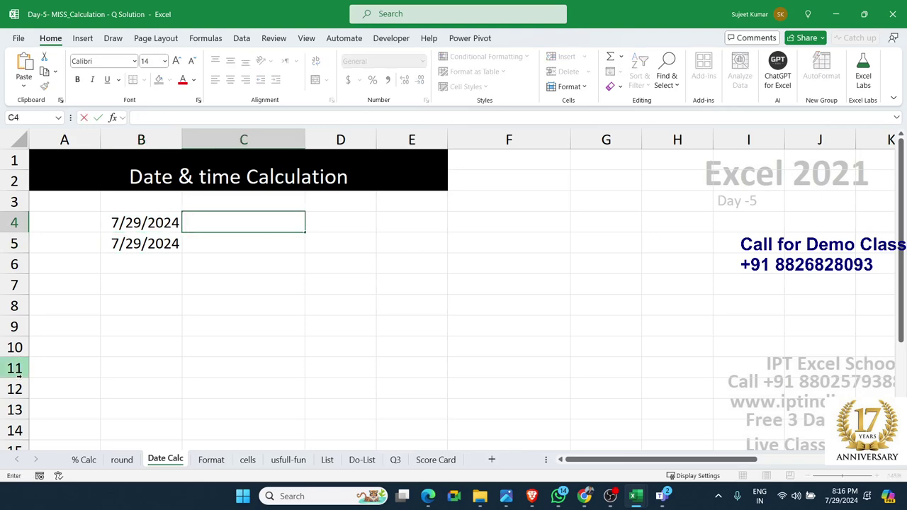
text(=Bow)
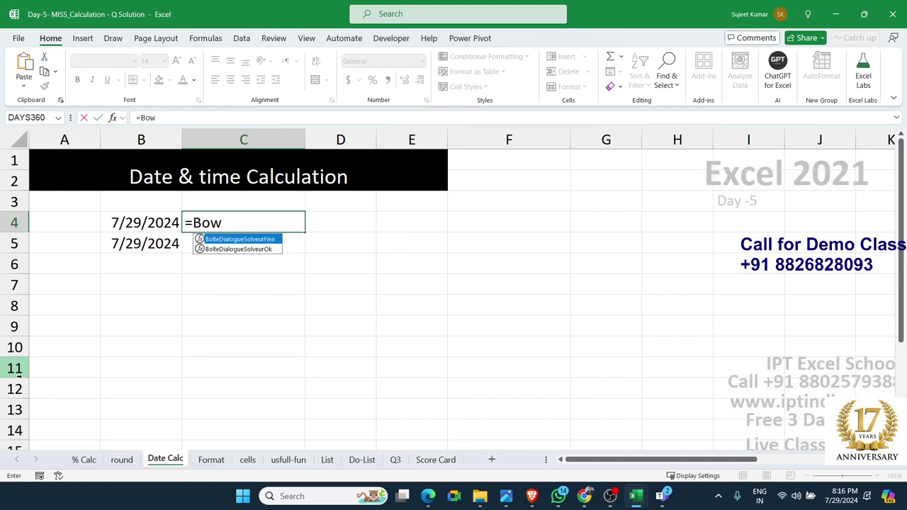
Replace C4's mistyped entry with the live formula =NOW()
key(BackSpace)
key(BackSpace)
key(BackSpace)
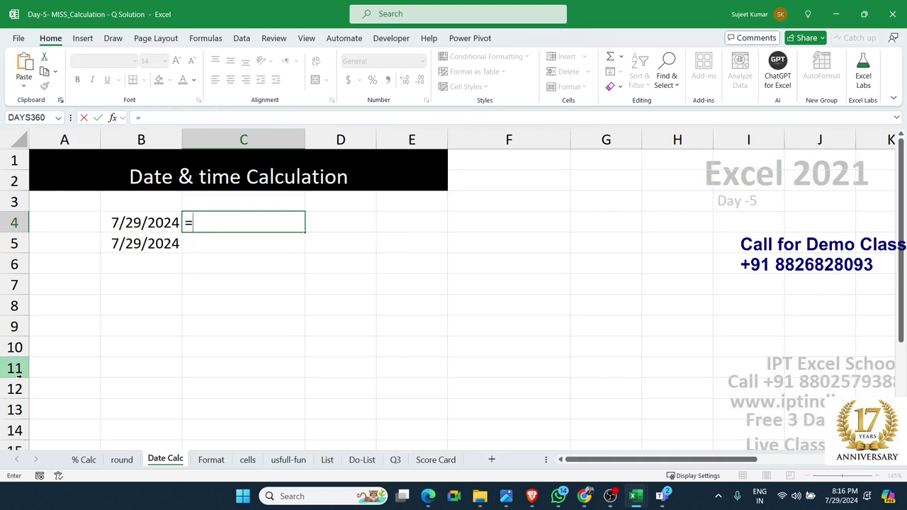
text(Bow)
key(Right)
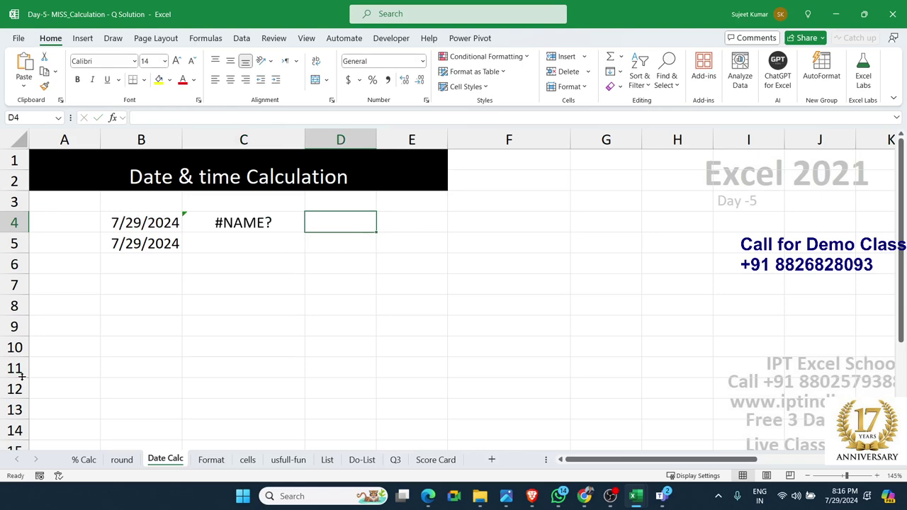
key(Left)
text(=)
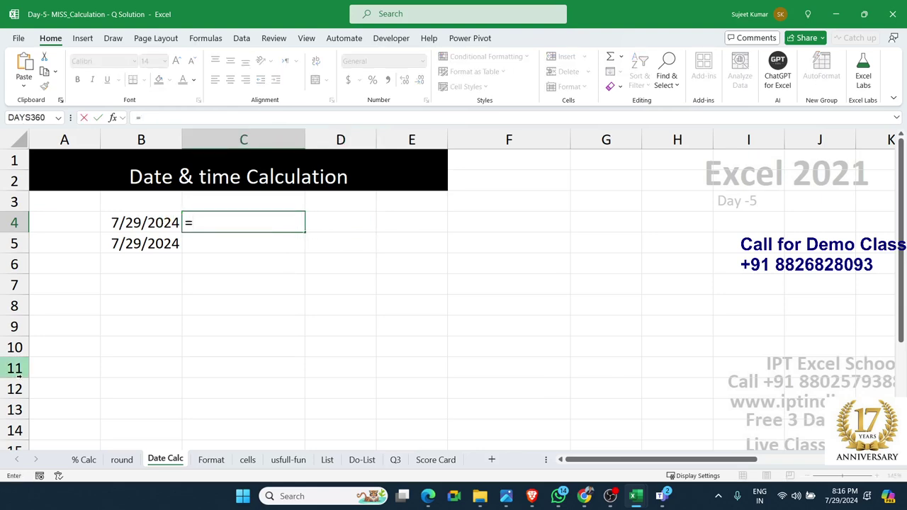
text(now)
key(Tab)
key(Return)
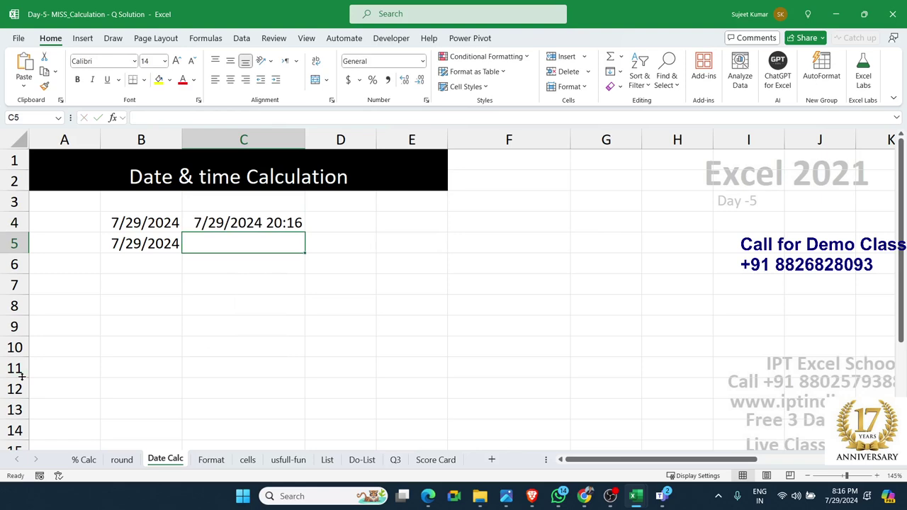
Insert the fixed current time 8:17 PM in C5 and review the B4 and C4 formulas
text(=)
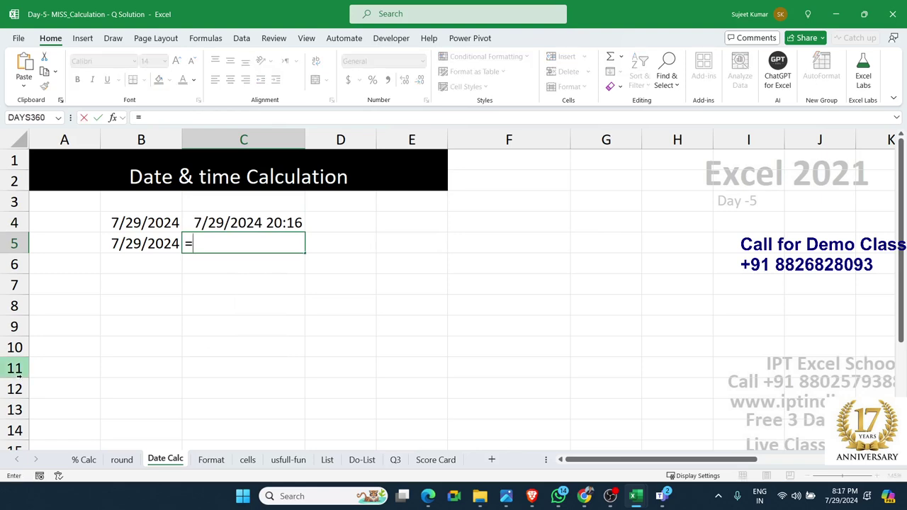
key(Escape)
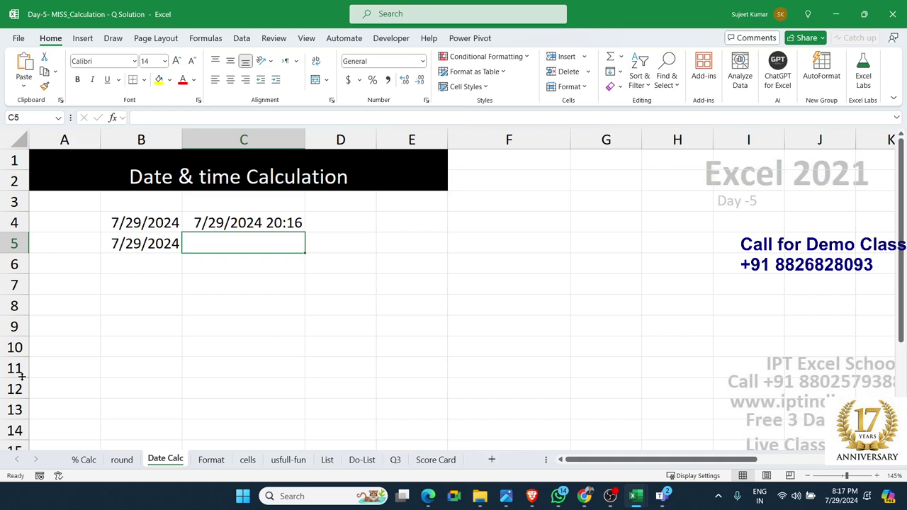
key(ctrl+shift+semicolon)
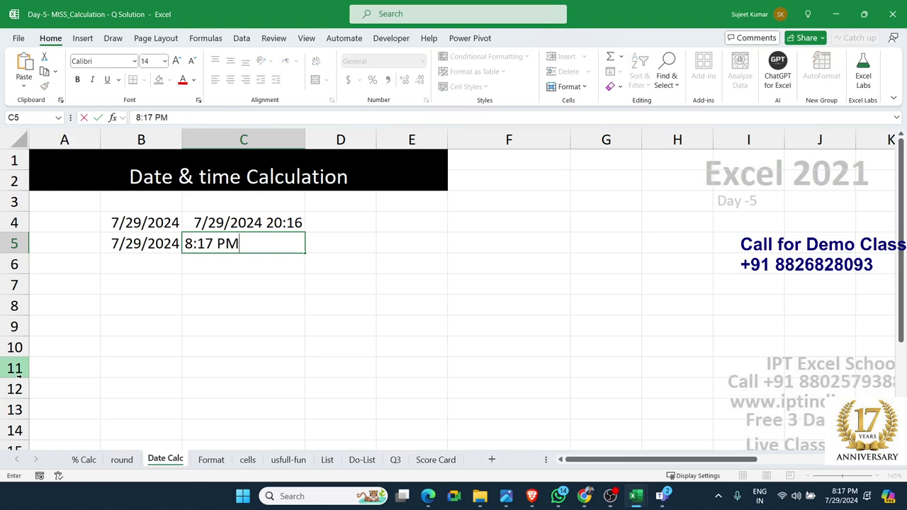
key(Return)
key(Up)
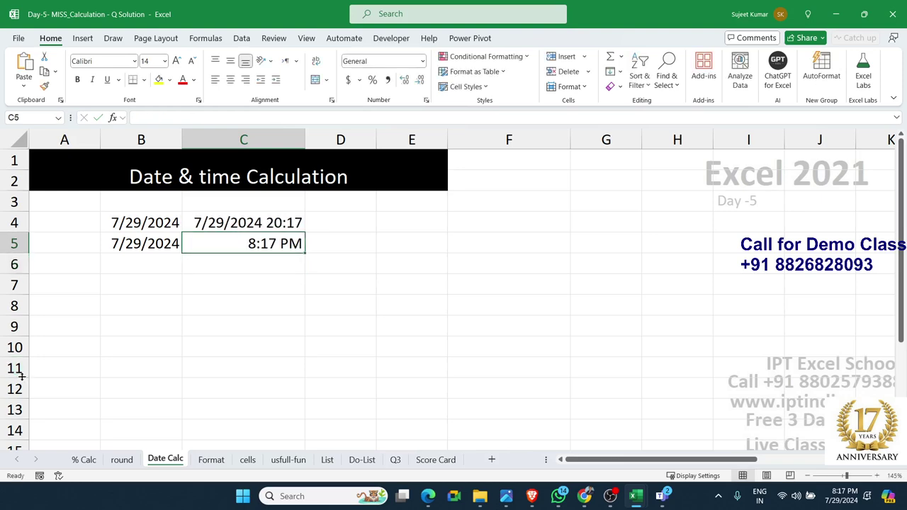
key(Up)
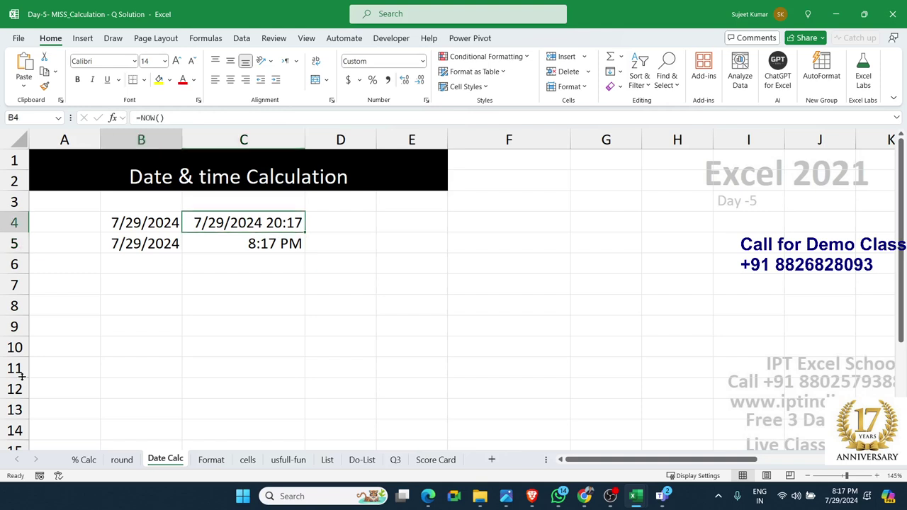
key(Left)
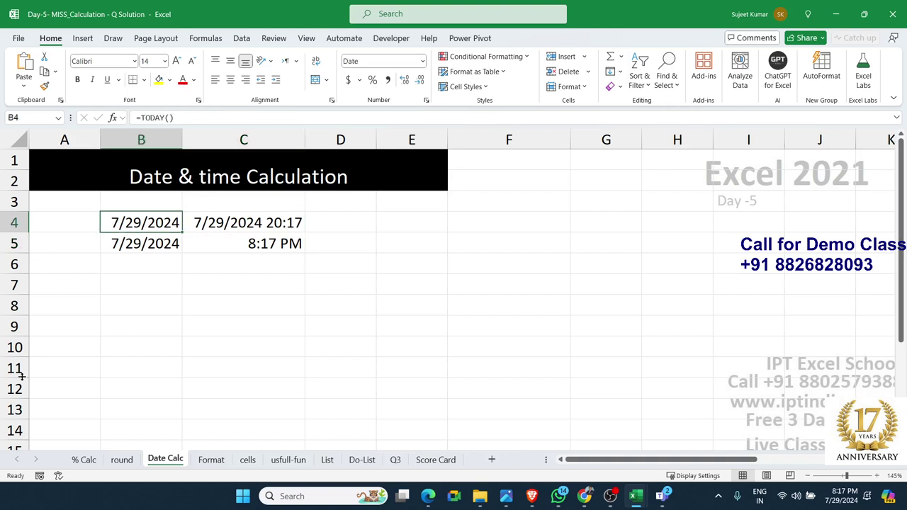
key(Right)
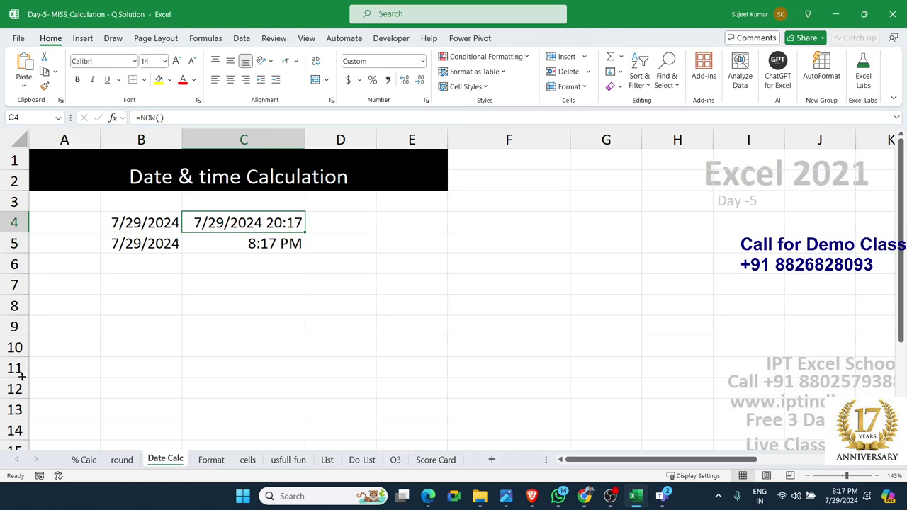
Enter today's fixed date in B7 and 20 days in C7
key(Down)
key(Down)
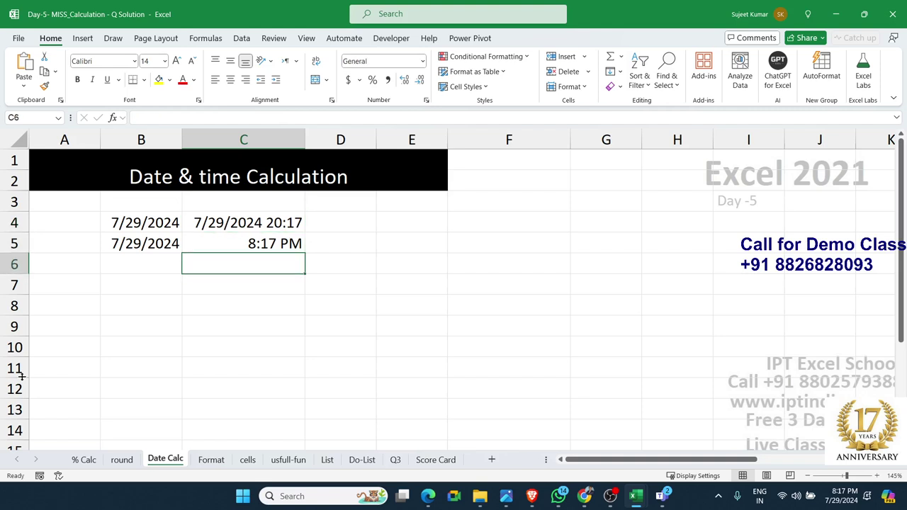
key(Down)
key(Left)
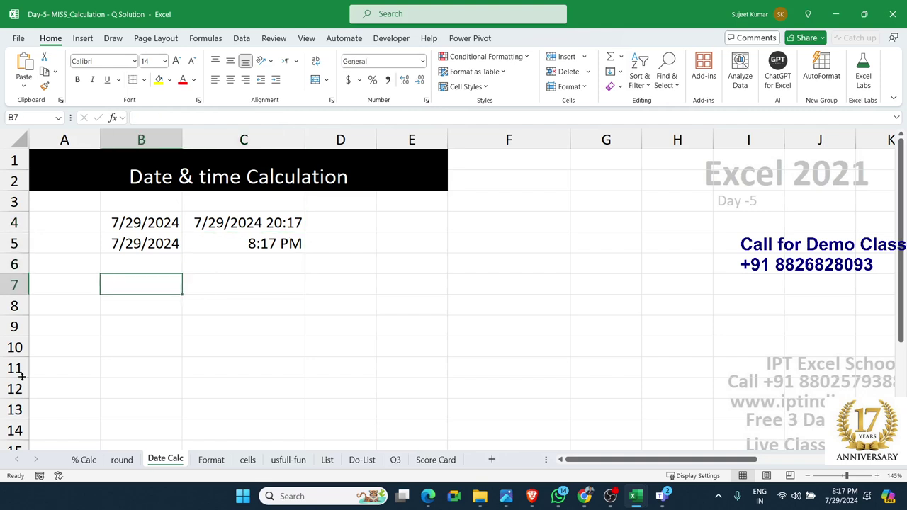
key(Up)
key(Up)
key(Right)
key(Up)
key(Left)
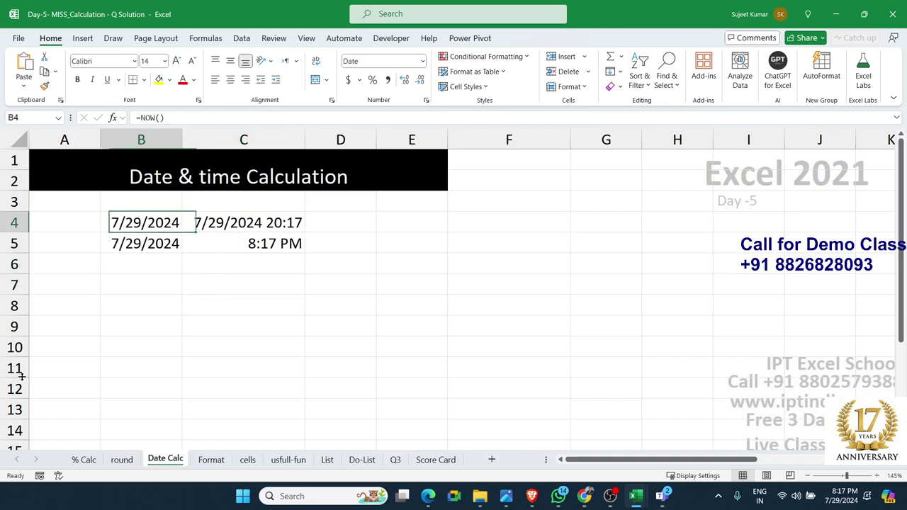
key(Down)
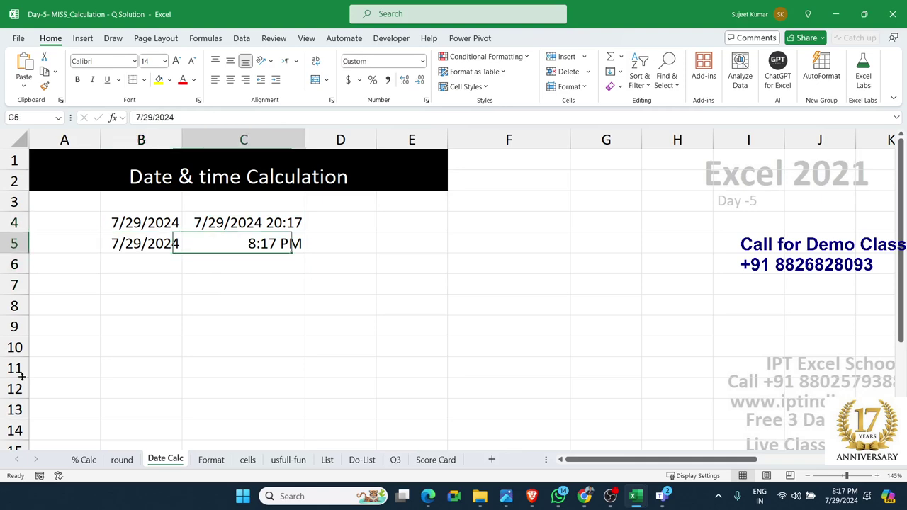
key(Right)
key(Up)
key(Left)
key(Left)
key(Down)
key(Down)
key(Down)
key(Right)
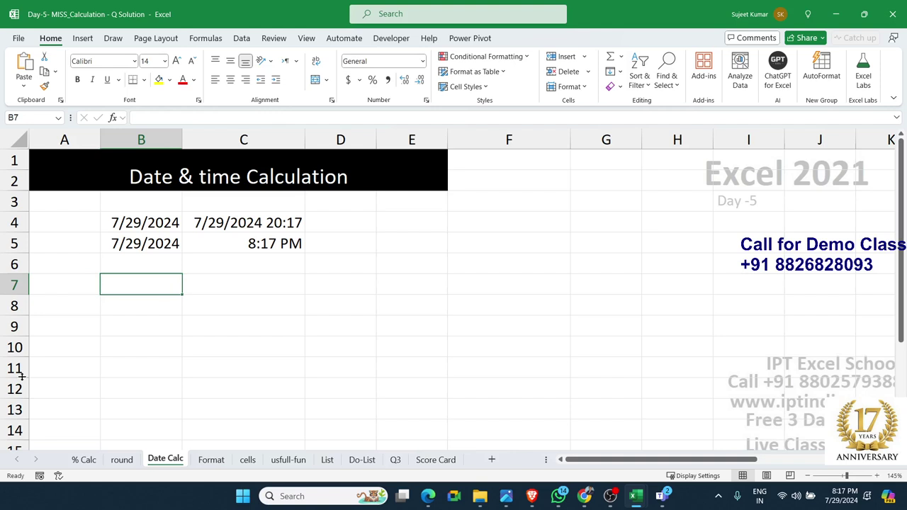
key(ctrl+semicolon)
key(Tab)
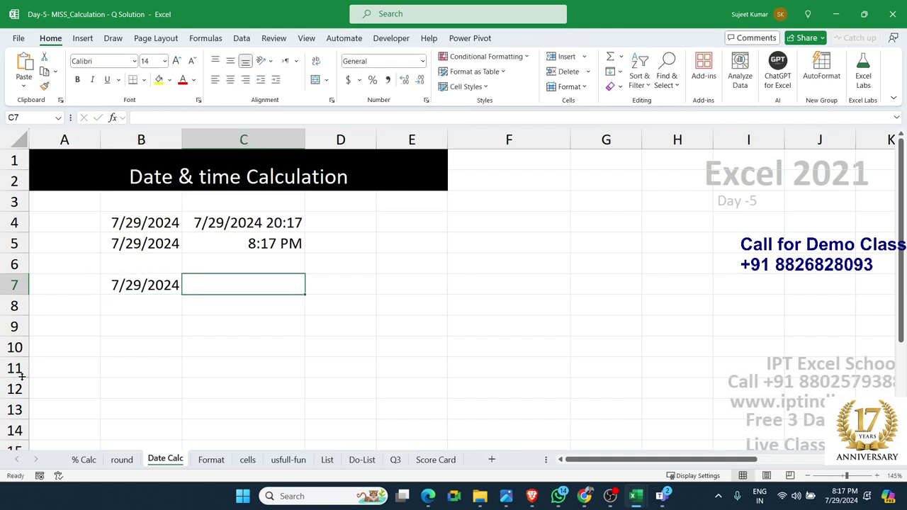
text(20)
key(Tab)
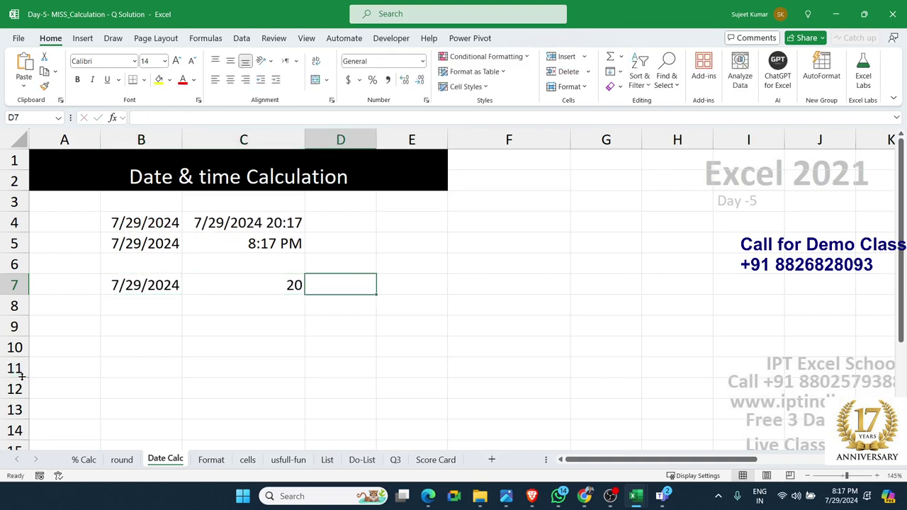
Add them in D7 with =B7+C7, giving 8/18/2024
text(=)
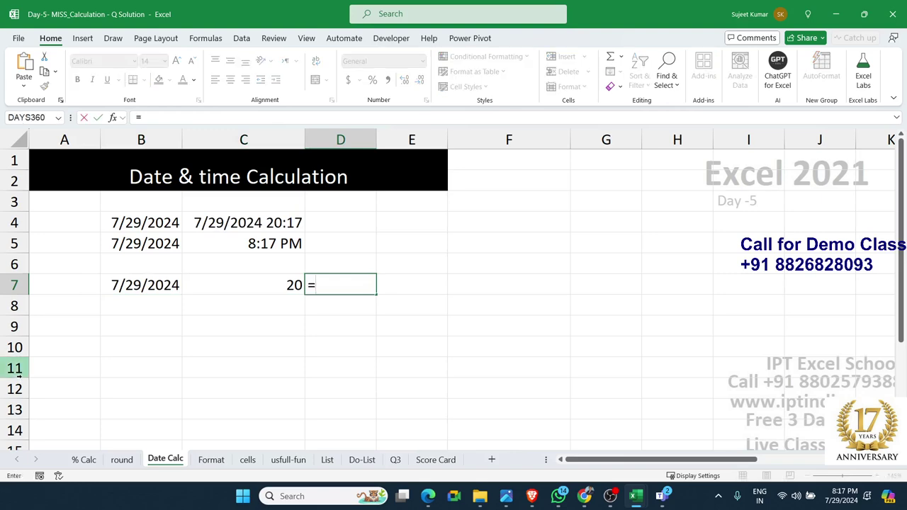
key(Left)
key(Left)
text(+)
key(Left)
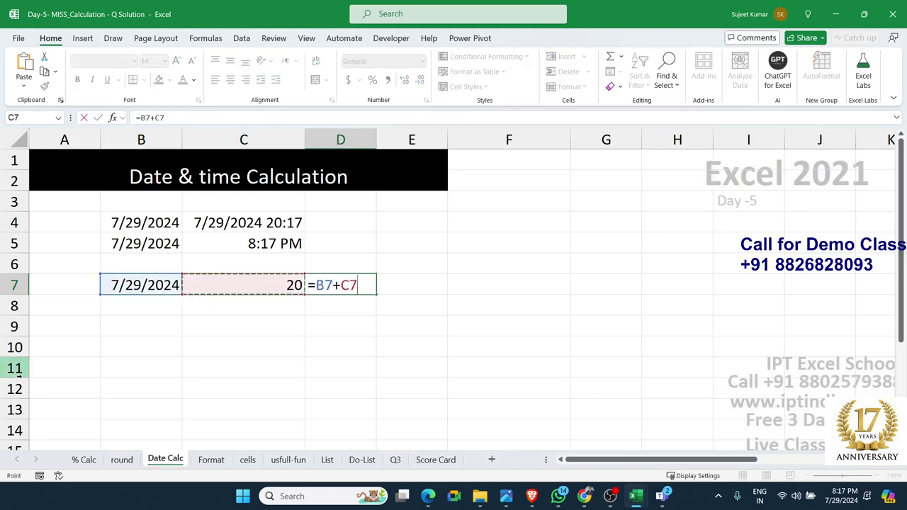
key(Return)
Enter 1/1 in B9 and today's fixed date in C9
key(Left)
key(Left)
key(Down)
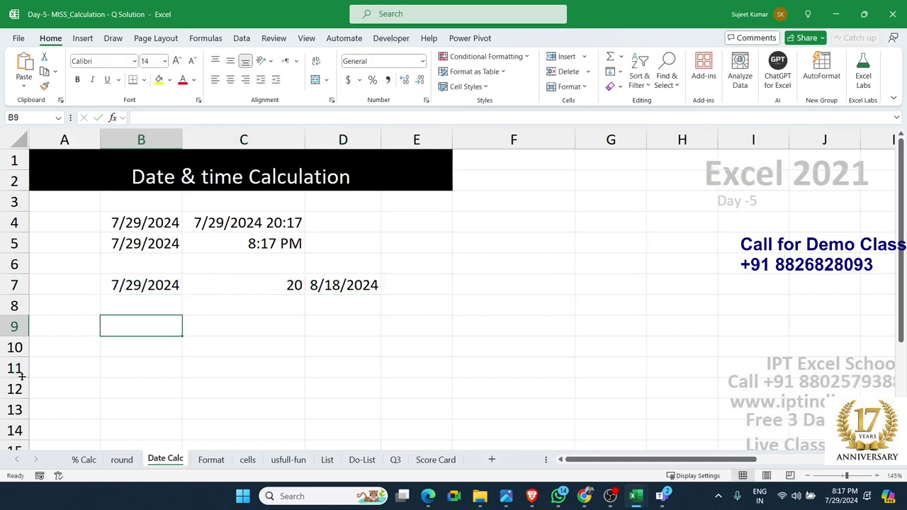
text(1/1)
key(Tab)
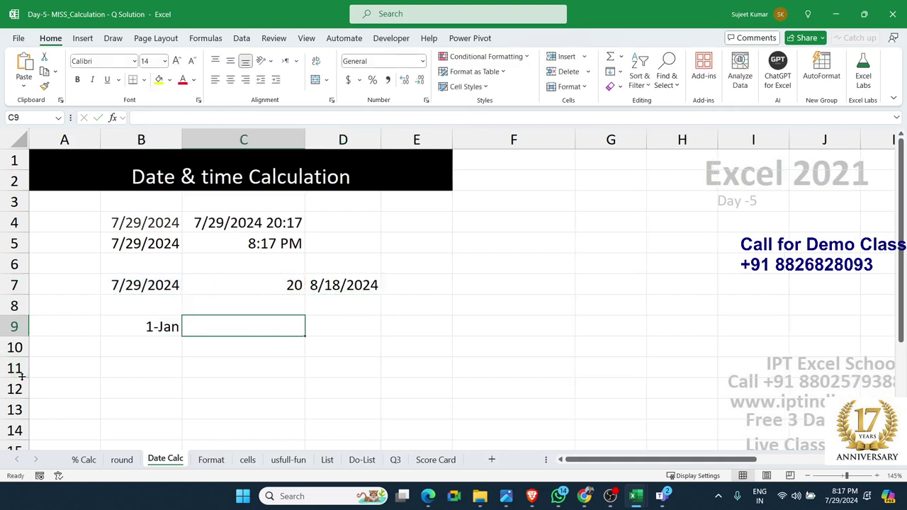
key(ctrl+semicolon)
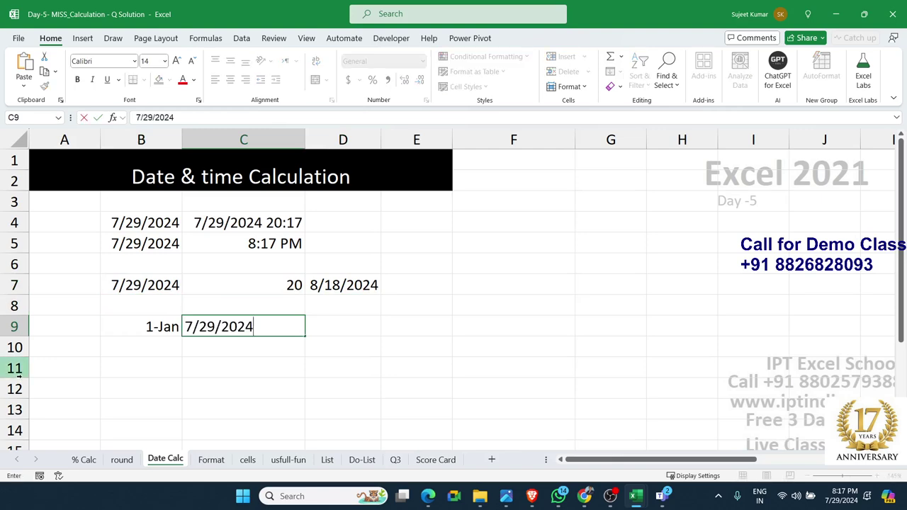
key(Tab)
Compute the 210-day difference in D9 with =C9-B9
text(=)
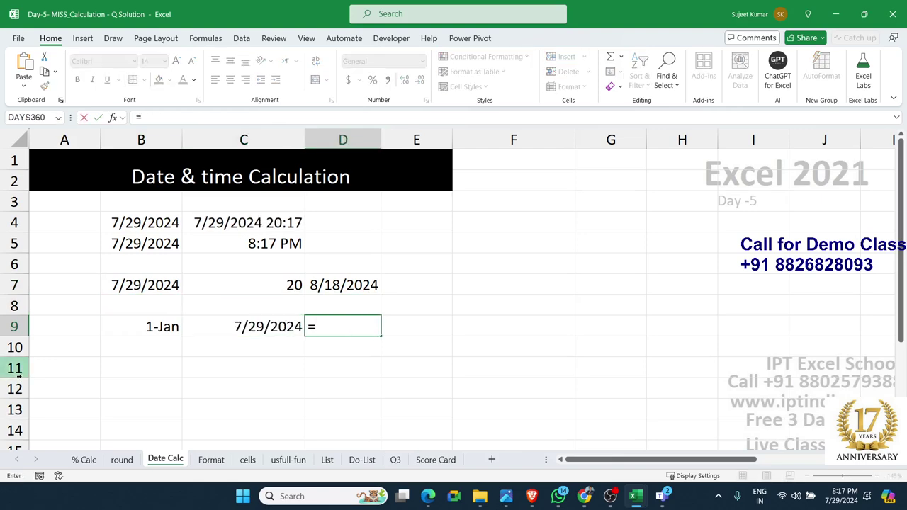
key(Left)
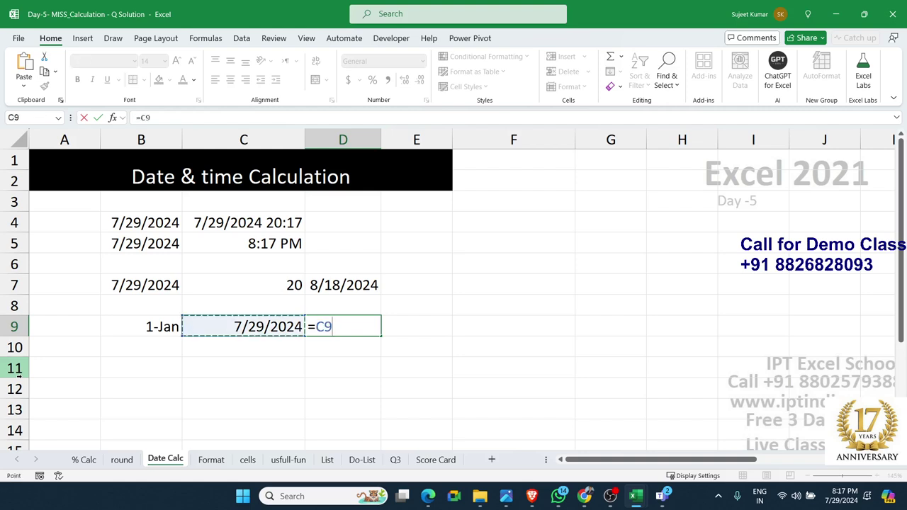
text(-)
key(Left)
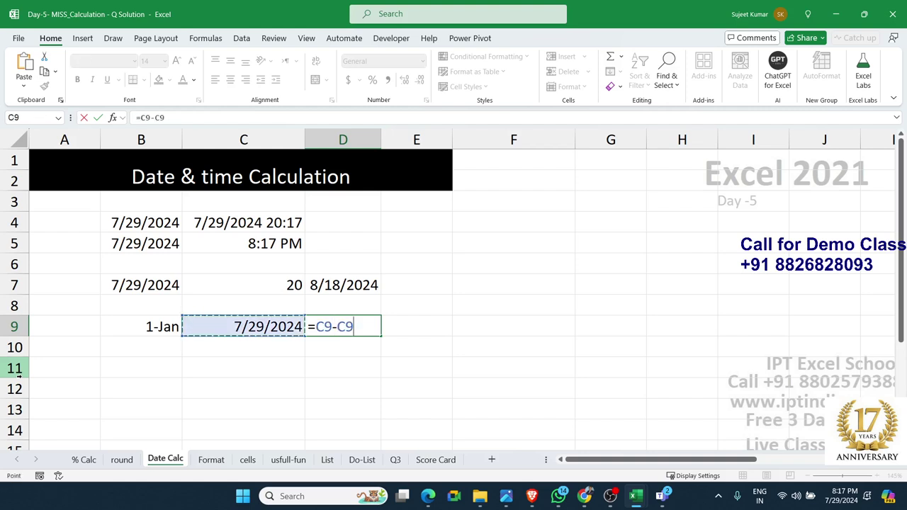
key(Left)
key(Return)
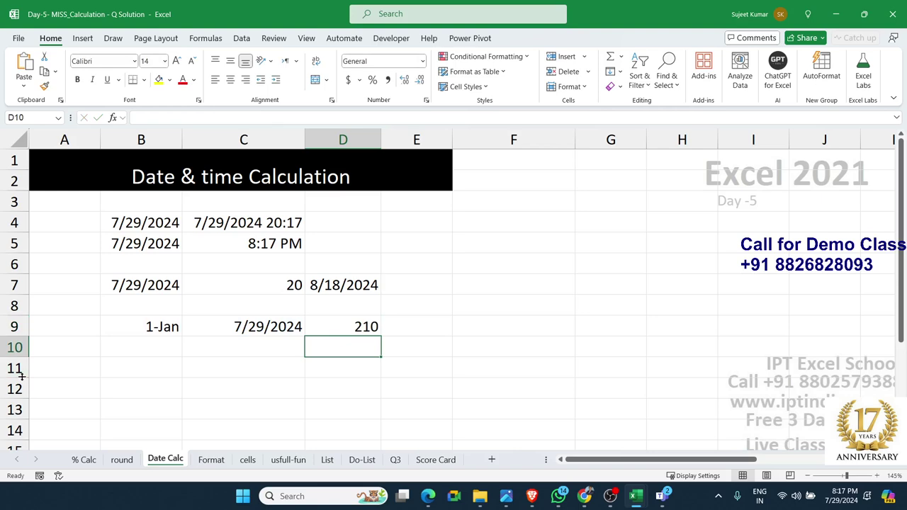
key(Up)
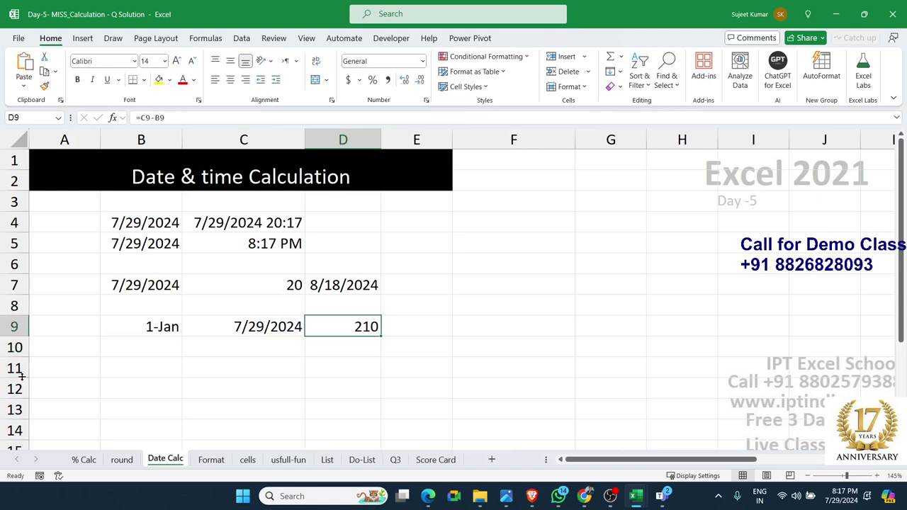
key(Right)
Enter =DAYS(C9,B9) in E9, returning 210 days
text(=da)
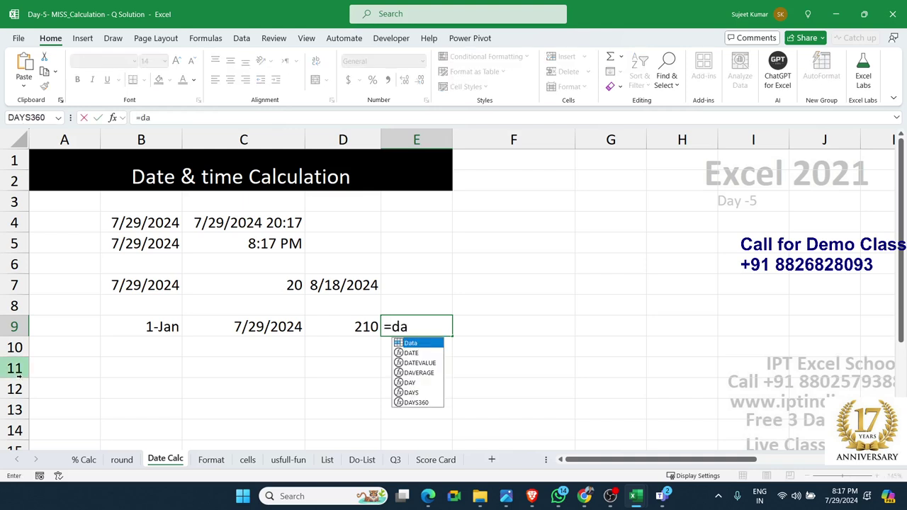
text(y)
key(Down)
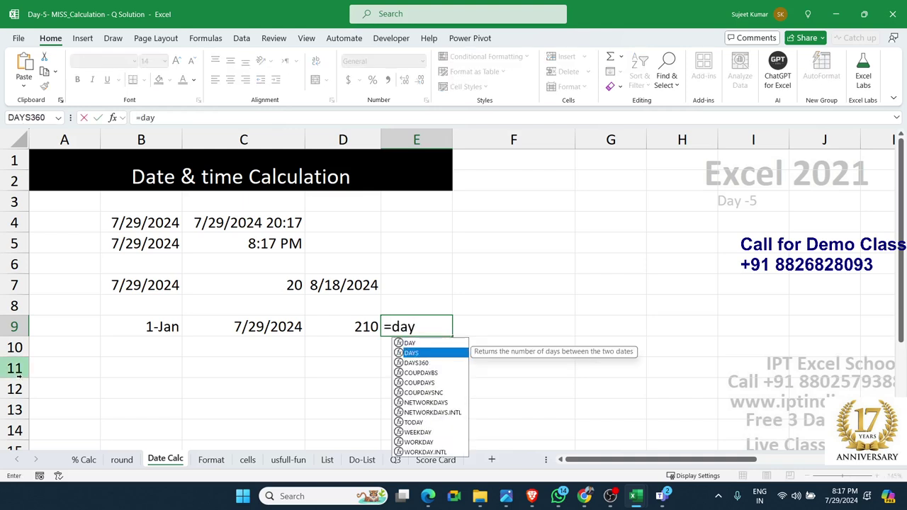
key(Tab)
key(Left)
key(Left)
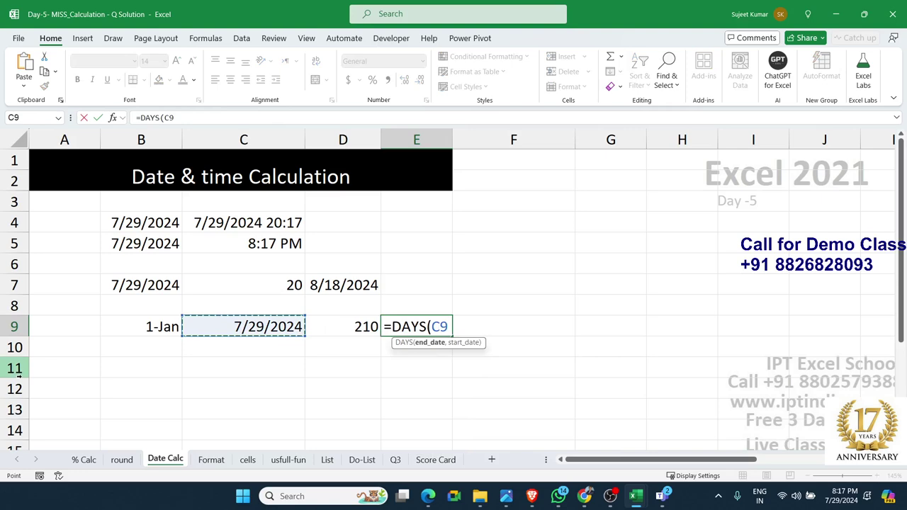
text(,)
key(Left)
key(Left)
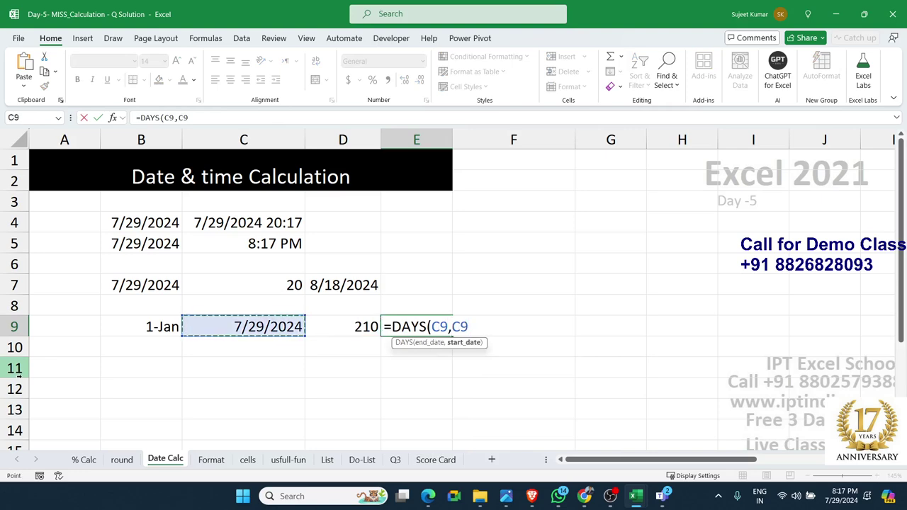
key(Left)
key(Return)
Review the results and formulas in D7, D9 and C9
key(Up)
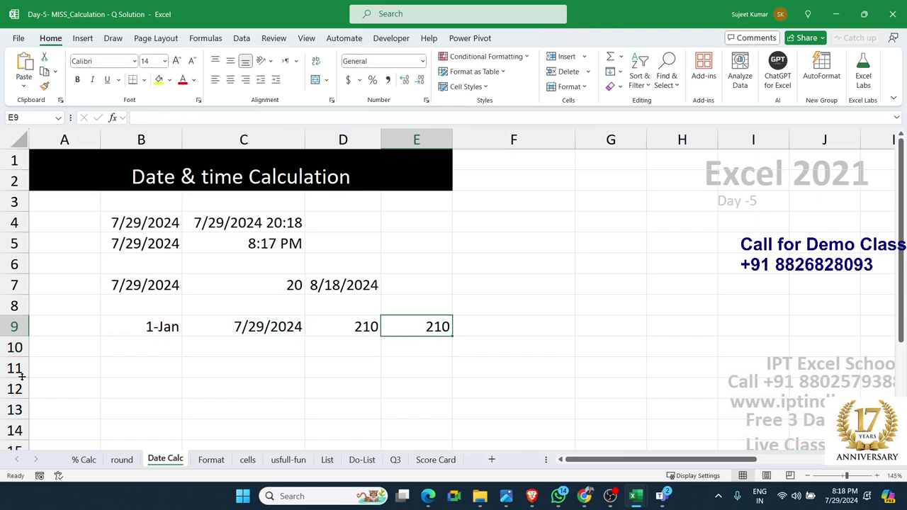
key(Up)
key(Left)
key(Up)
key(Left)
key(Right)
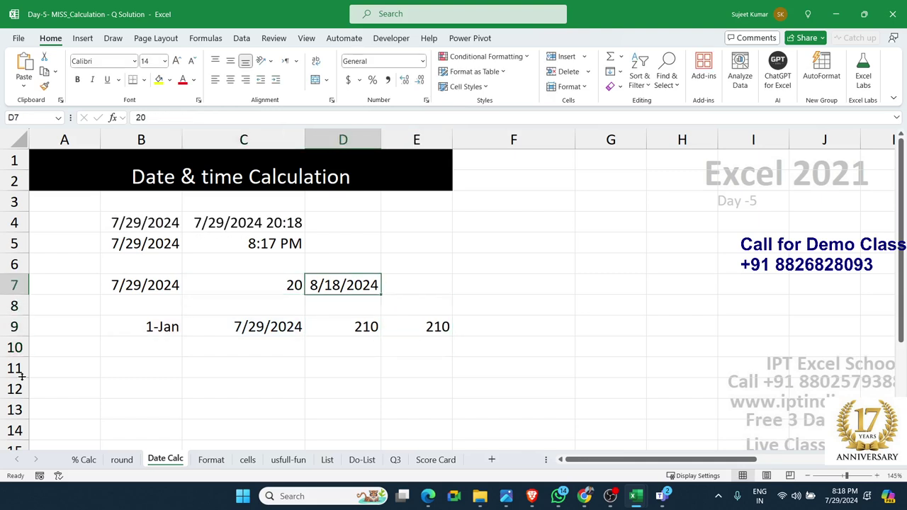
key(Left)
key(Right)
key(Down)
key(Down)
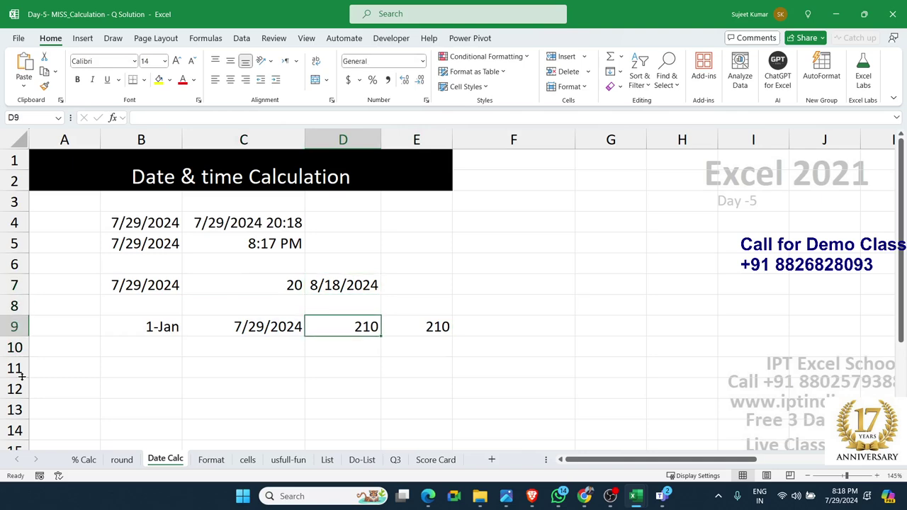
key(Left)
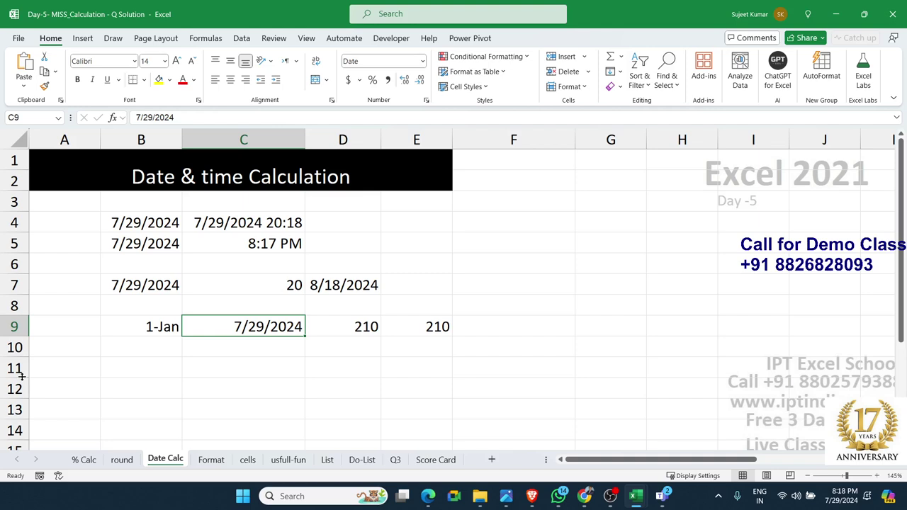
key(Down)
key(Down)
key(Down)
key(Down)
key(Down)
key(Down)
key(Down)
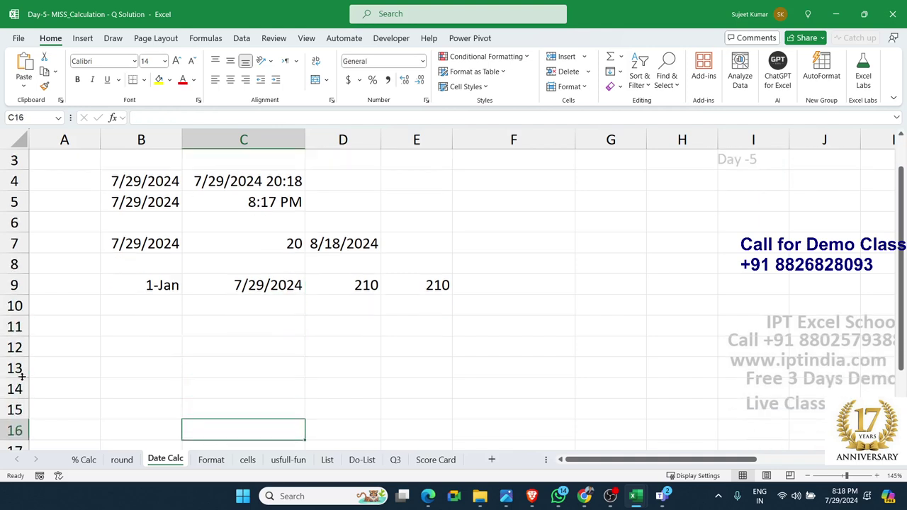
key(Down)
Enter the start time 10:00 in B12 and the end time 7:00 PM in C12
key(Up)
key(Up)
key(Up)
key(Up)
key(Up)
key(Left)
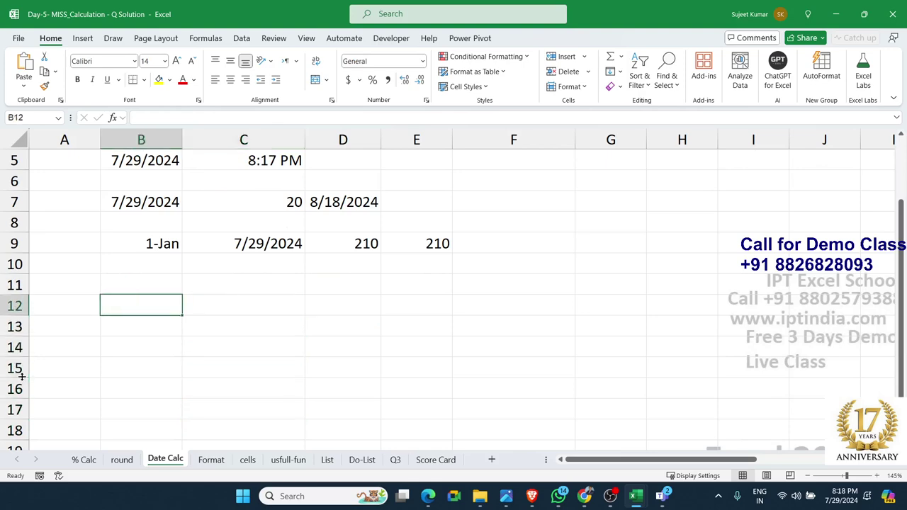
text(10)
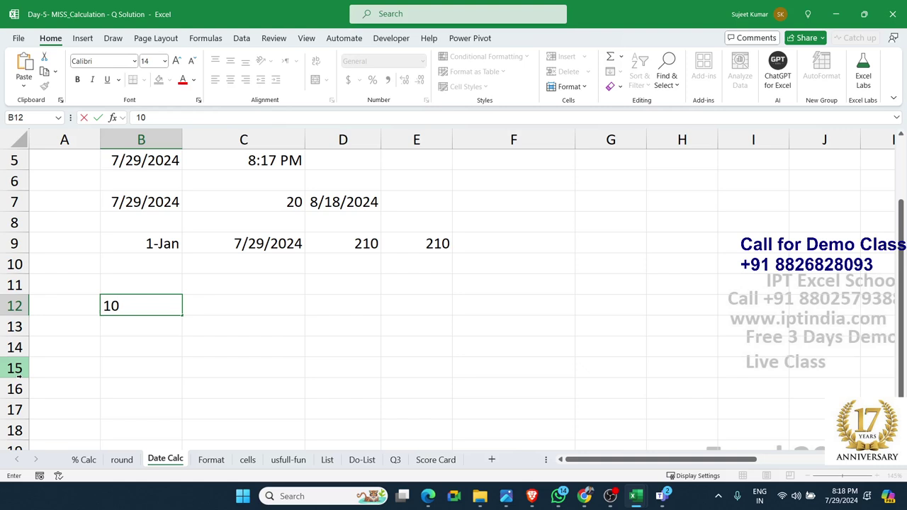
text(:00)
key(Tab)
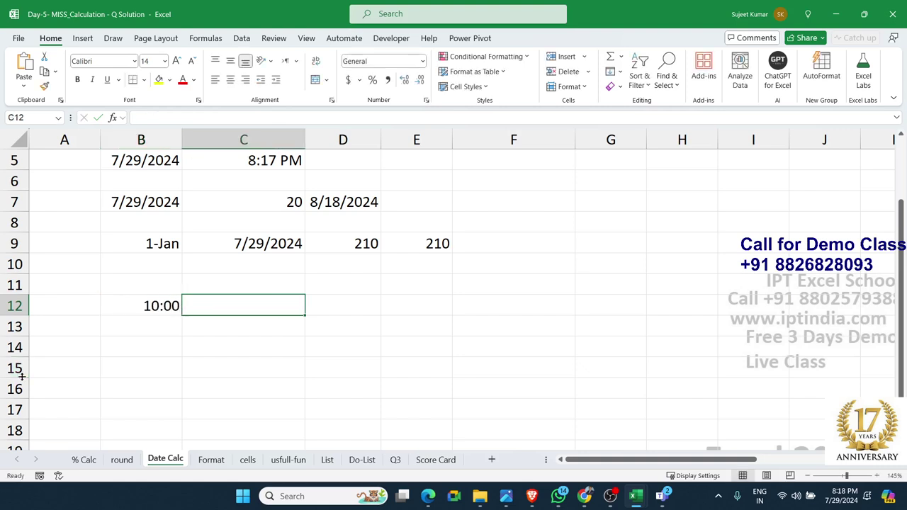
text(7)
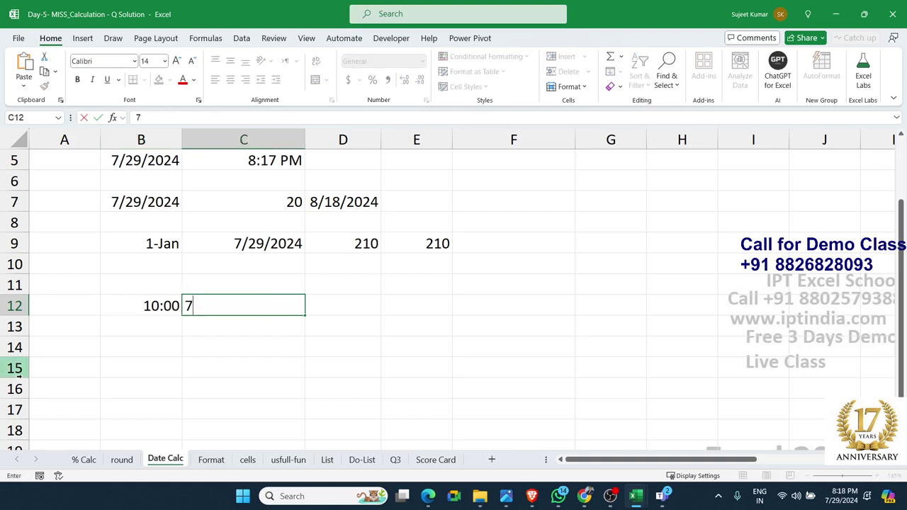
text(:)
text(00)
text( P)
text(M)
key(Return)
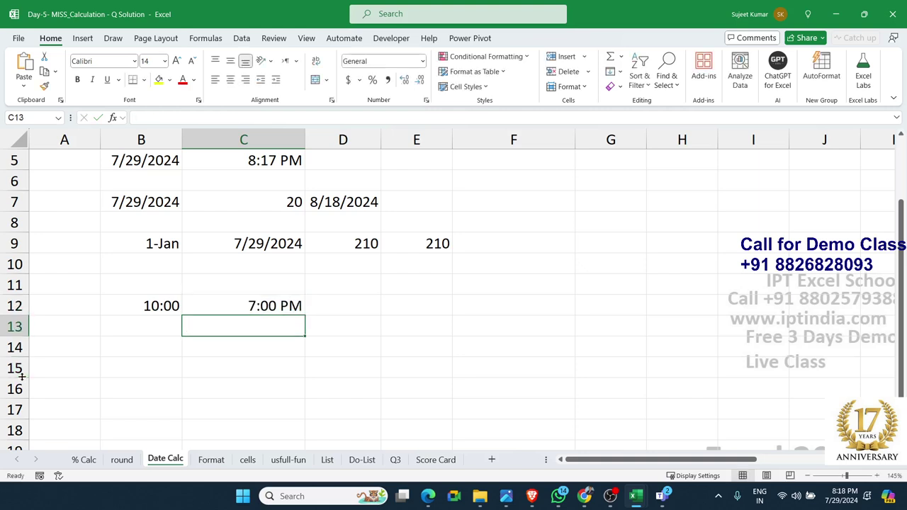
key(Up)
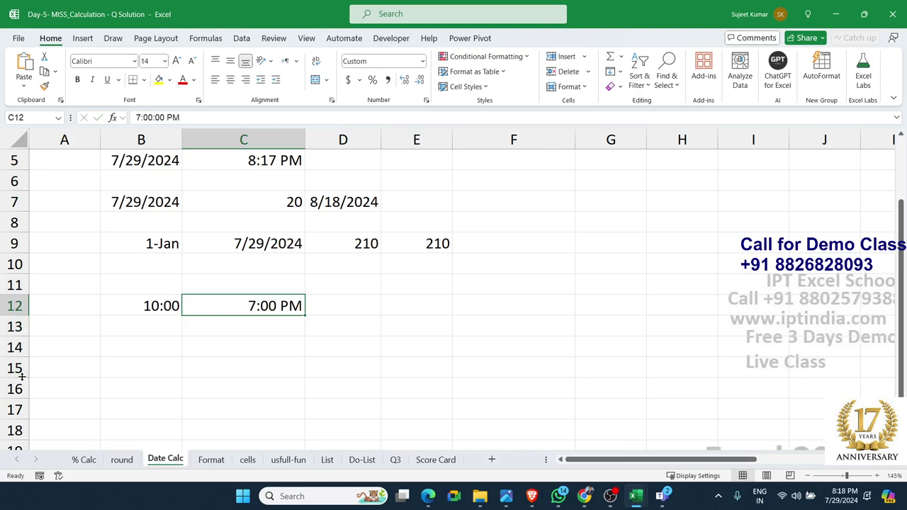
Discard a trial 19:00 entry and enter =C12-B12 in D12, showing 9:00 AM
key(Down)
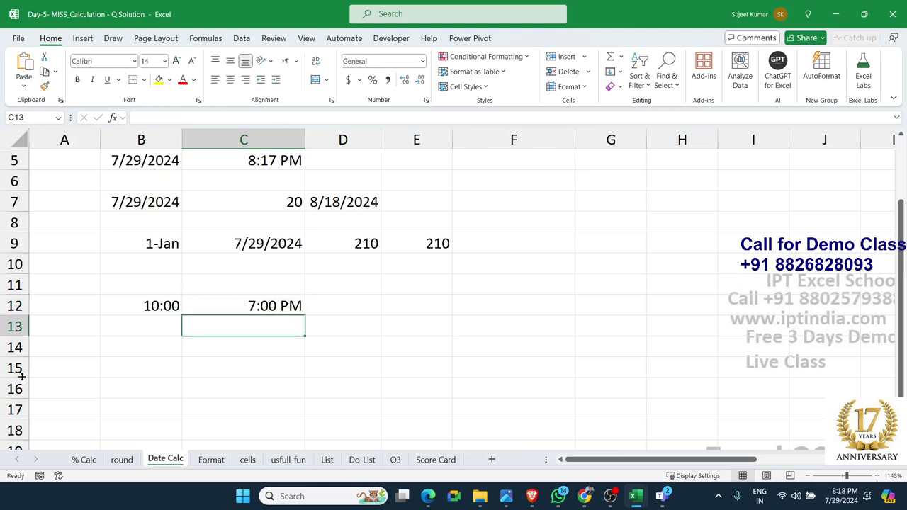
text(19:)
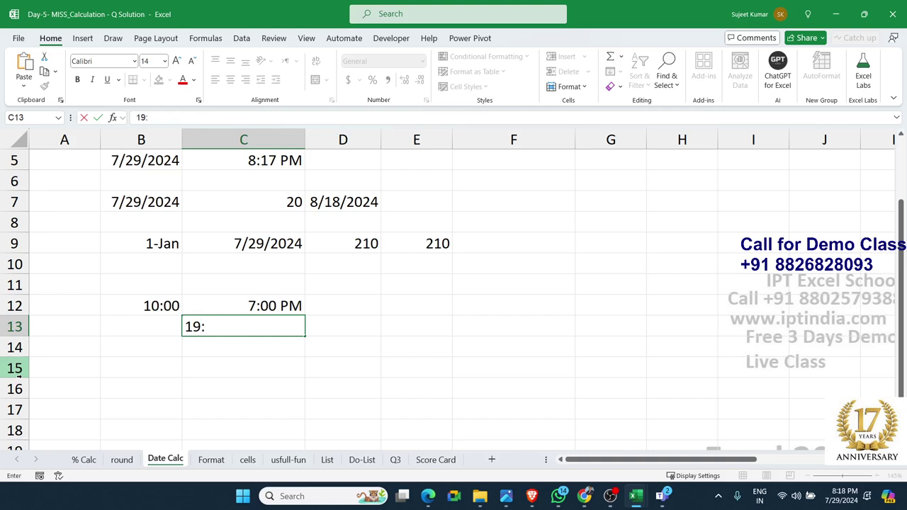
text(00)
key(Escape)
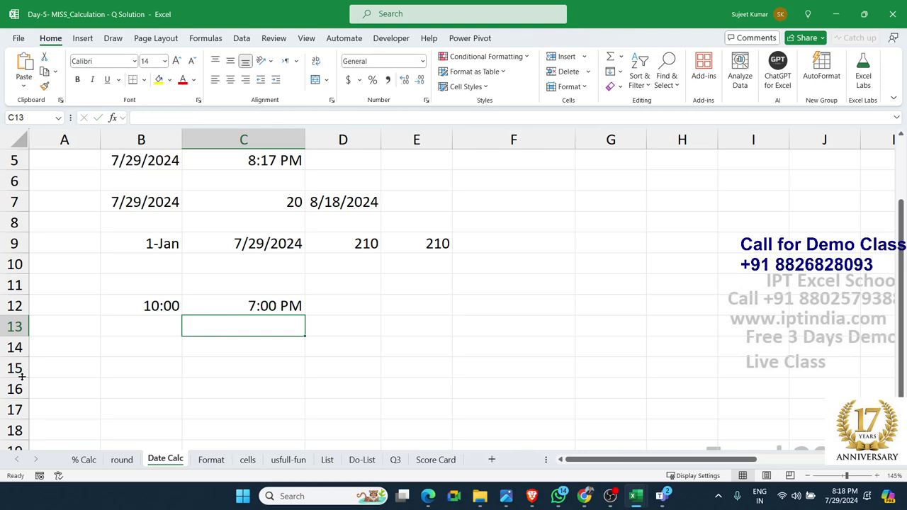
key(Up)
key(Right)
text(=)
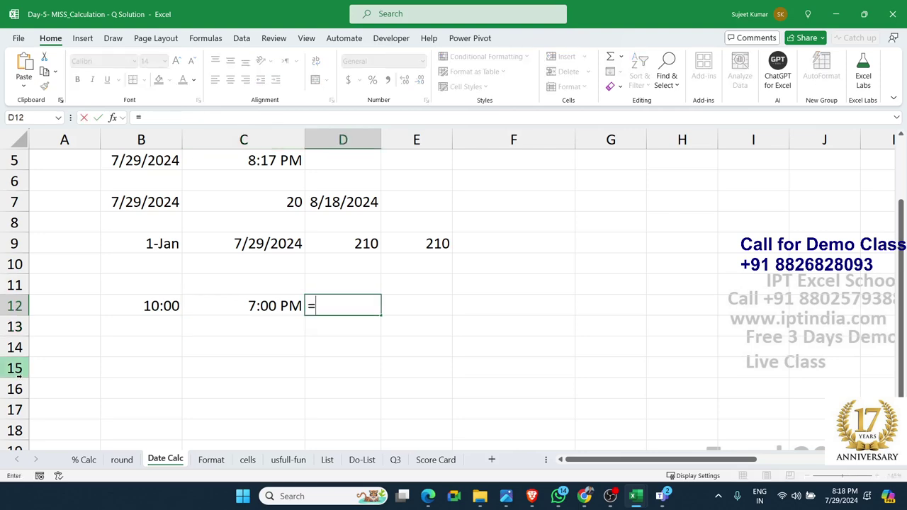
key(Left)
text(-)
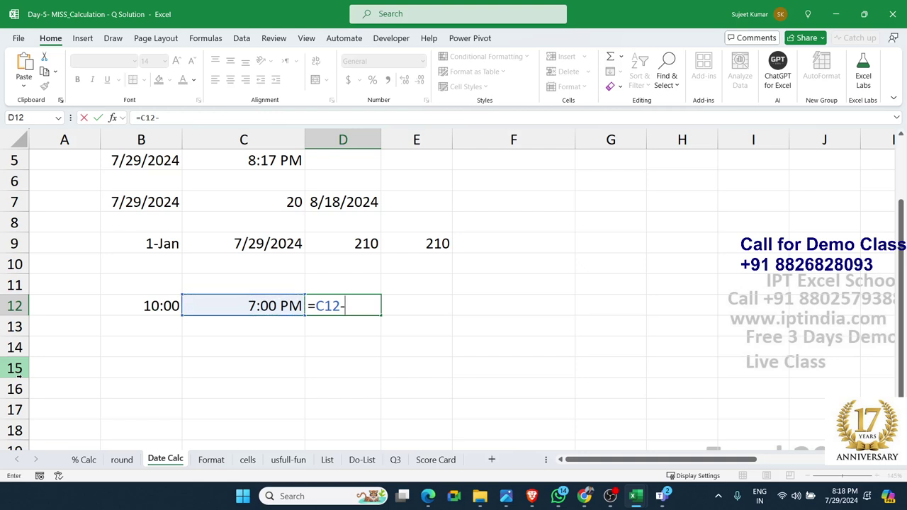
key(Left)
key(Left)
key(Return)
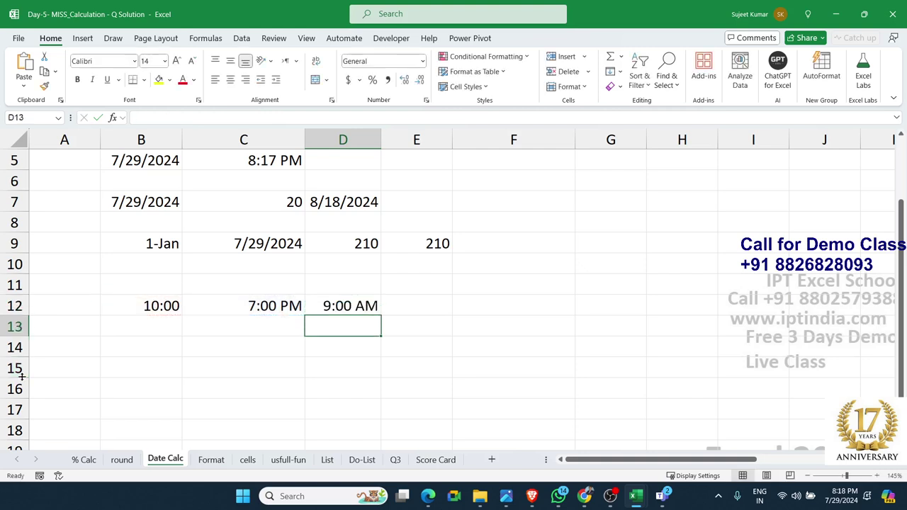
key(Up)
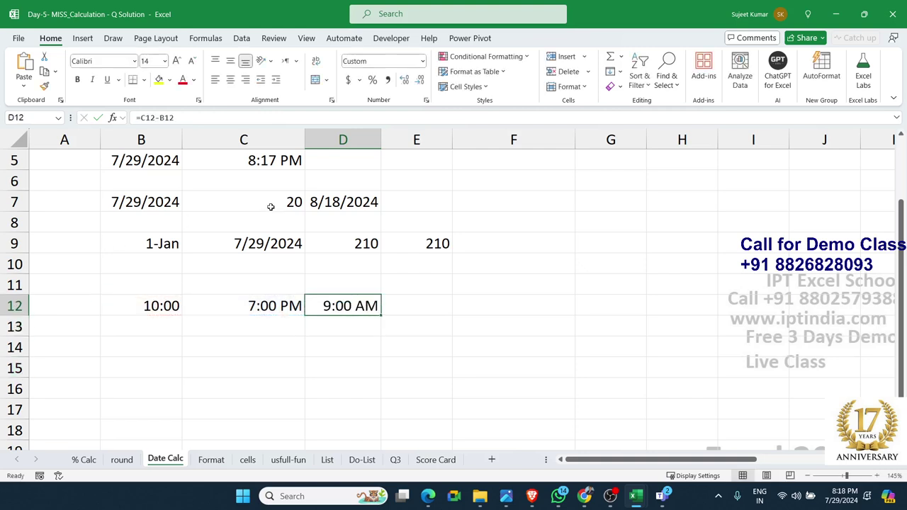
Apply the elapsed-hours time format 37:30:55 to D12 through Format Cells
click(426, 100)
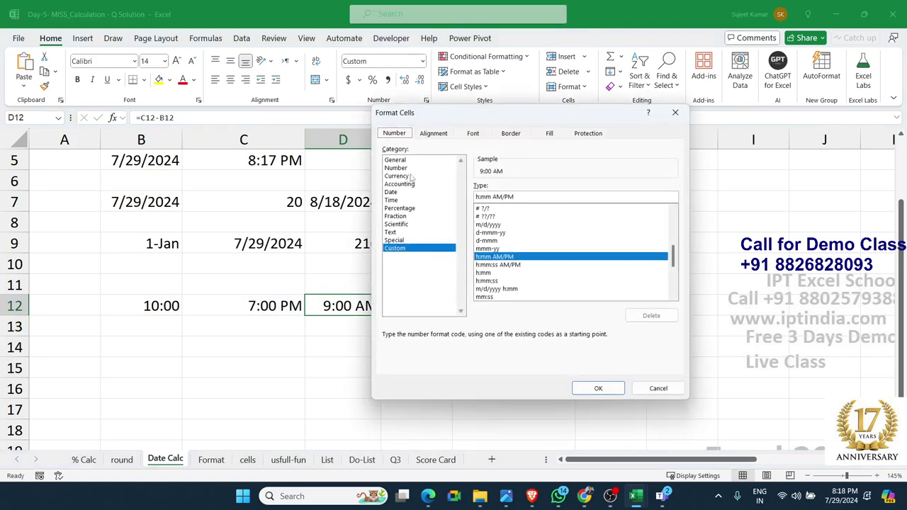
click(399, 200)
click(501, 244)
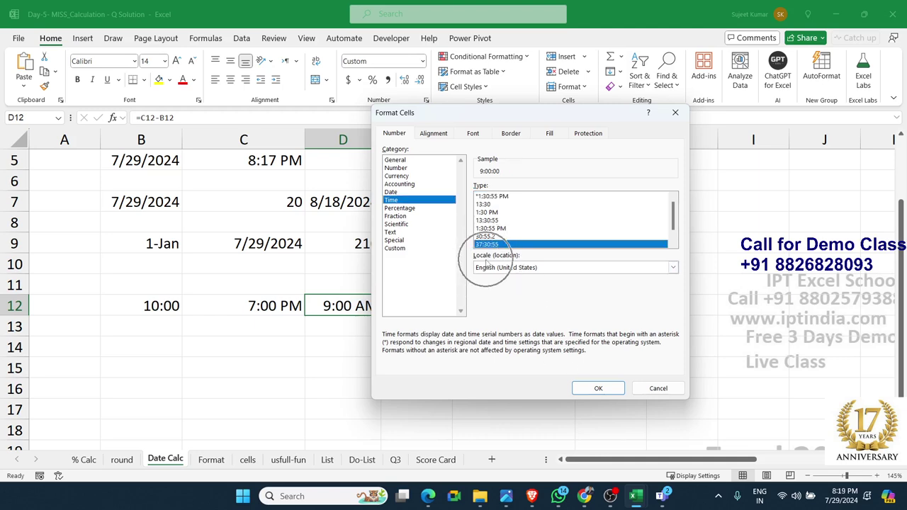
click(582, 386)
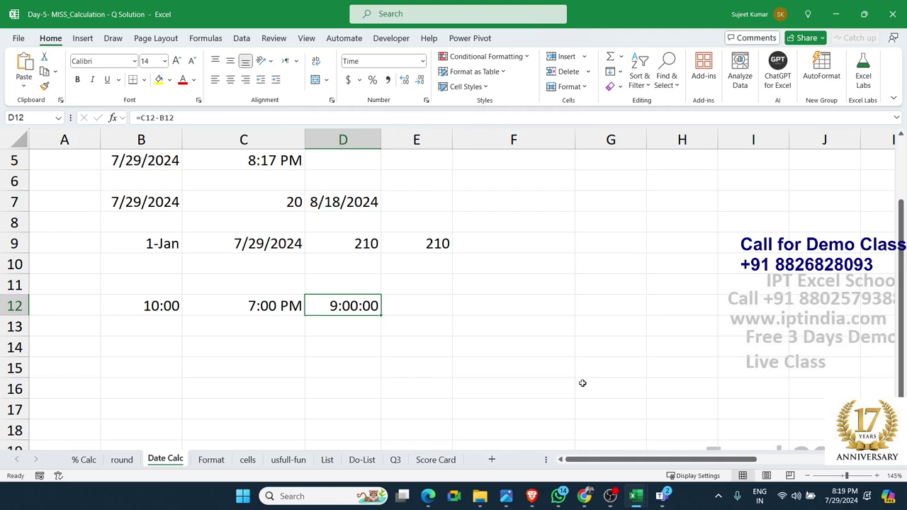
click(350, 321)
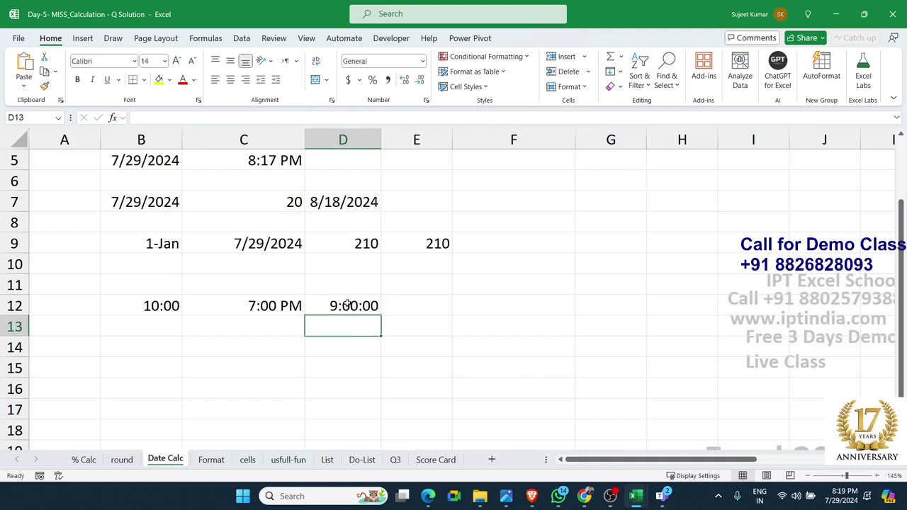
click(348, 303)
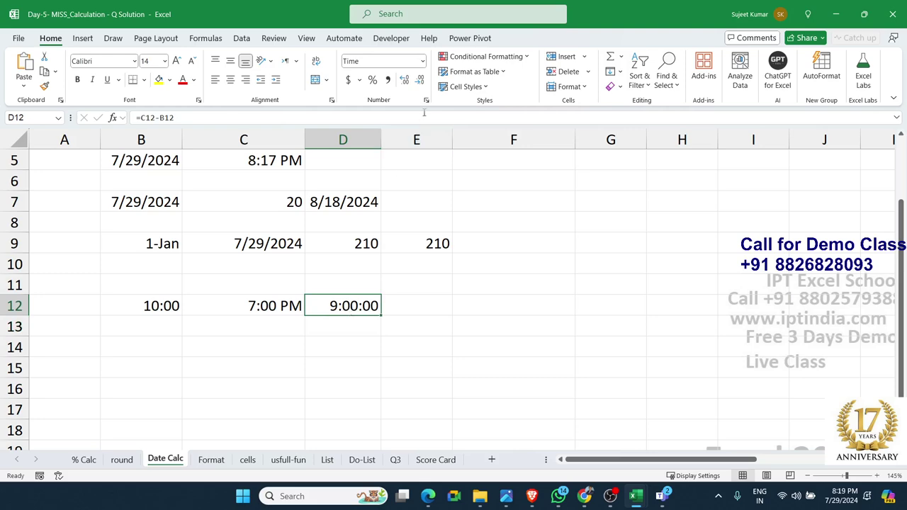
Switch D12 to General format so it shows 0.375
click(423, 61)
click(407, 85)
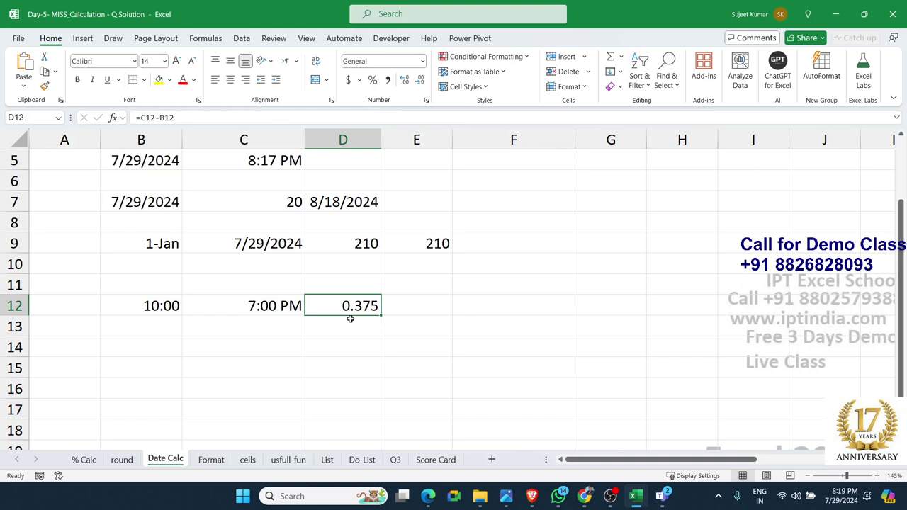
click(233, 345)
Type the note 1=24H into C14
text(1)
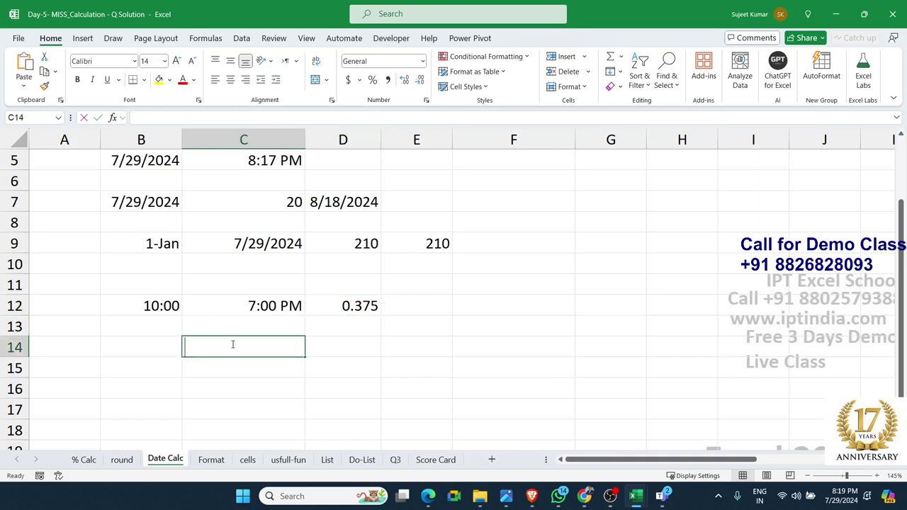
text(=24)
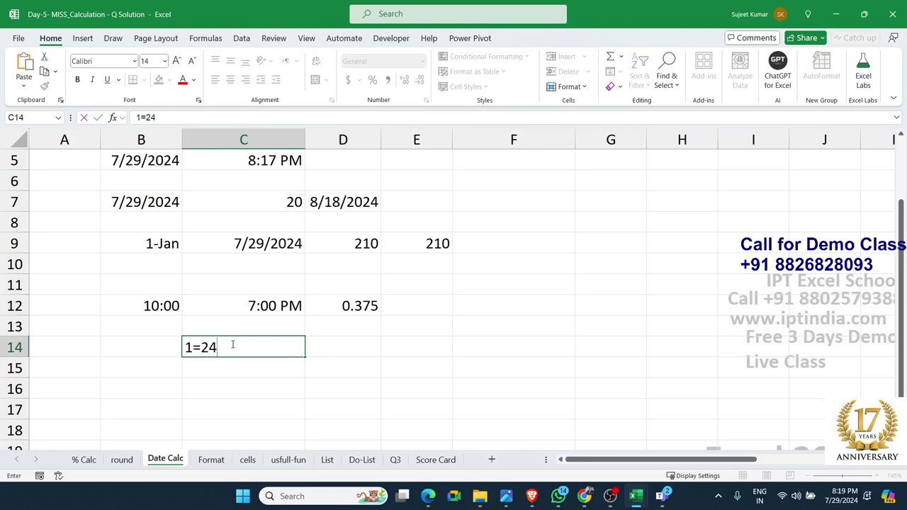
text(H)
key(Return)
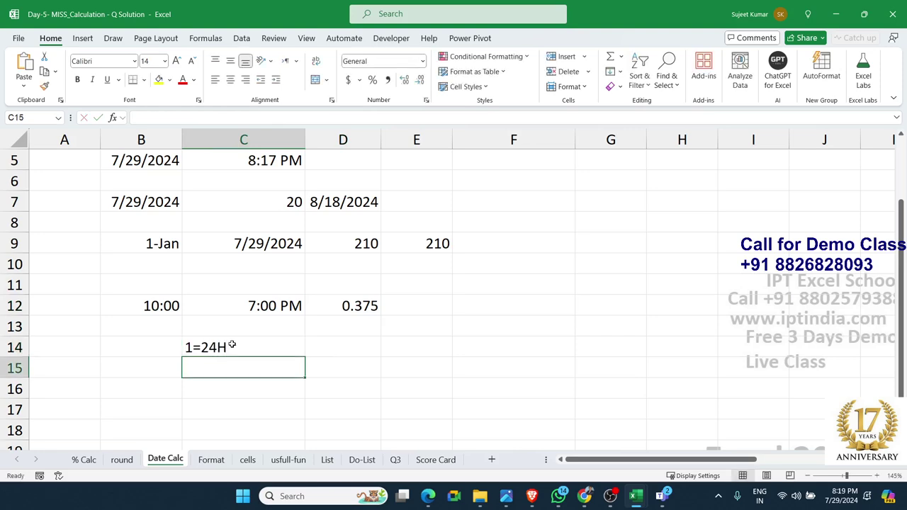
click(233, 344)
key(Up)
click(232, 344)
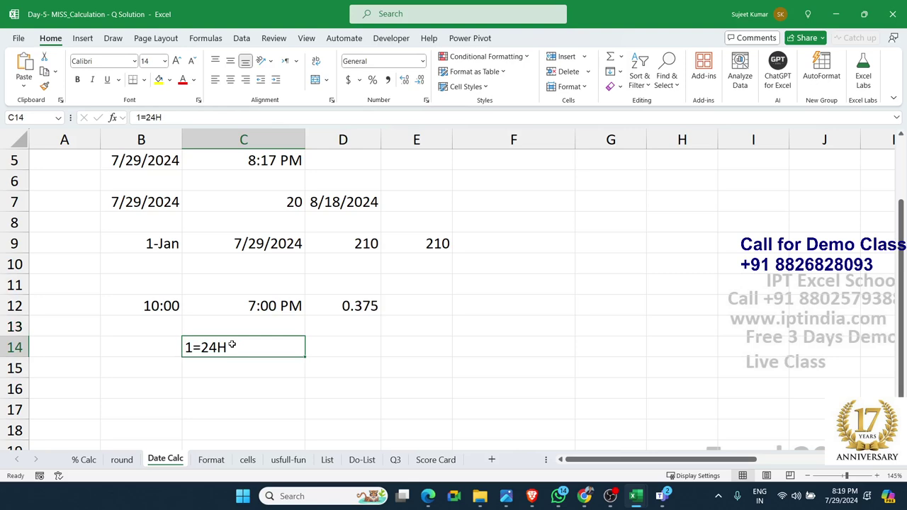
Undo back so D12 shows 9:00:00 in time format without the note
key(Up)
key(Up)
key(Right)
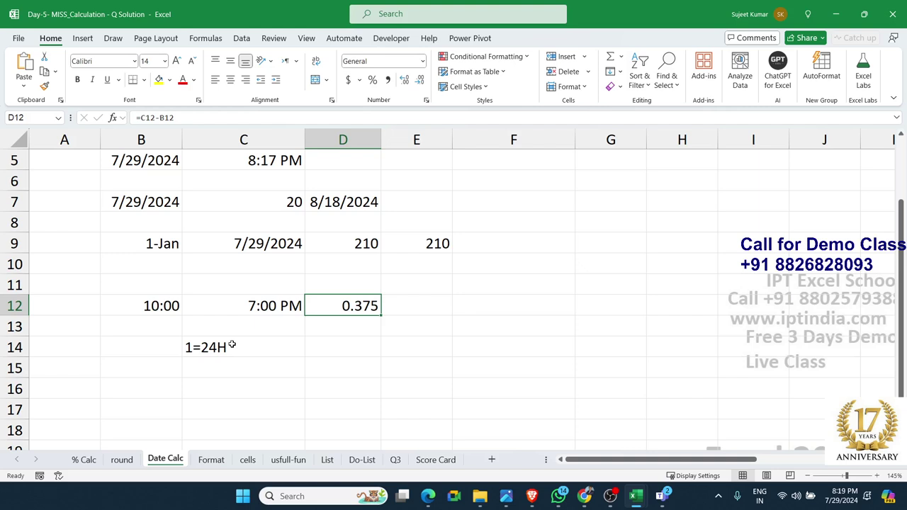
key(ctrl+z)
key(ctrl+z)
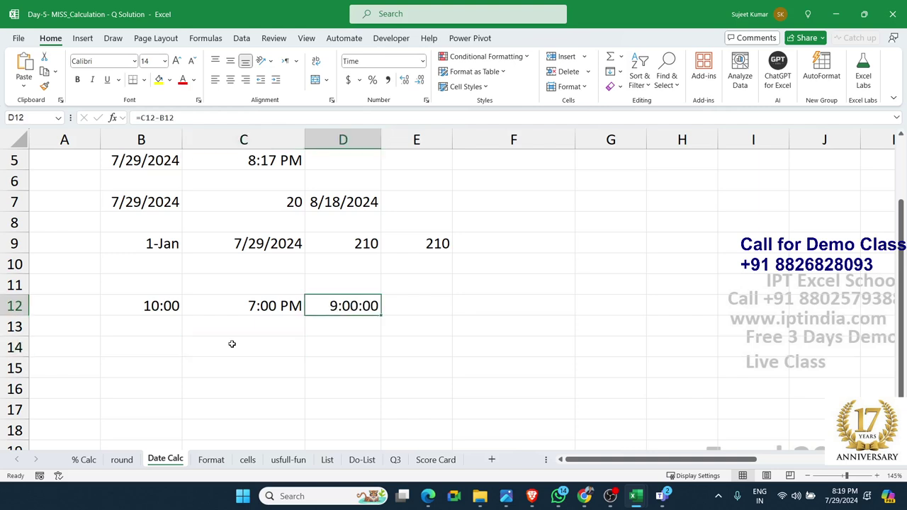
click(411, 339)
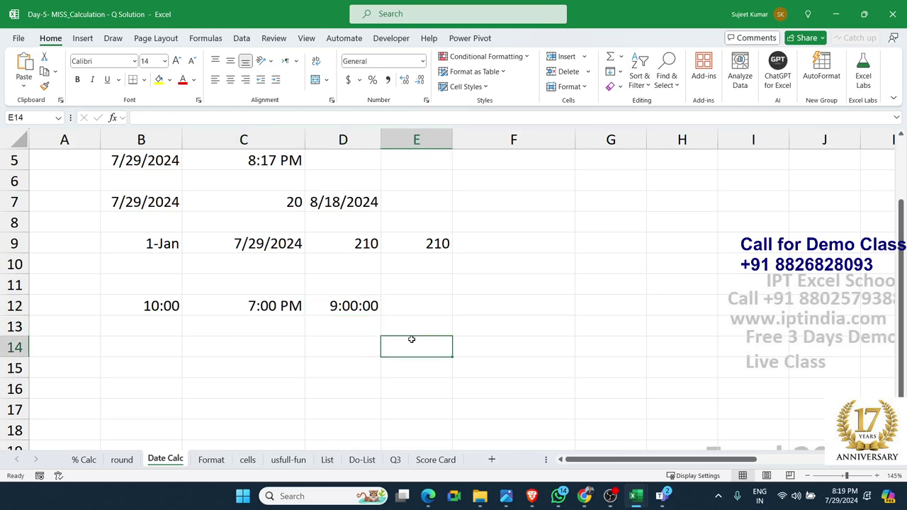
Discard the stray entries and enter the hourly pay rate 260 in E11
text(9)
key(Escape)
key(Up)
key(Up)
key(Up)
key(Left)
key(Down)
key(Right)
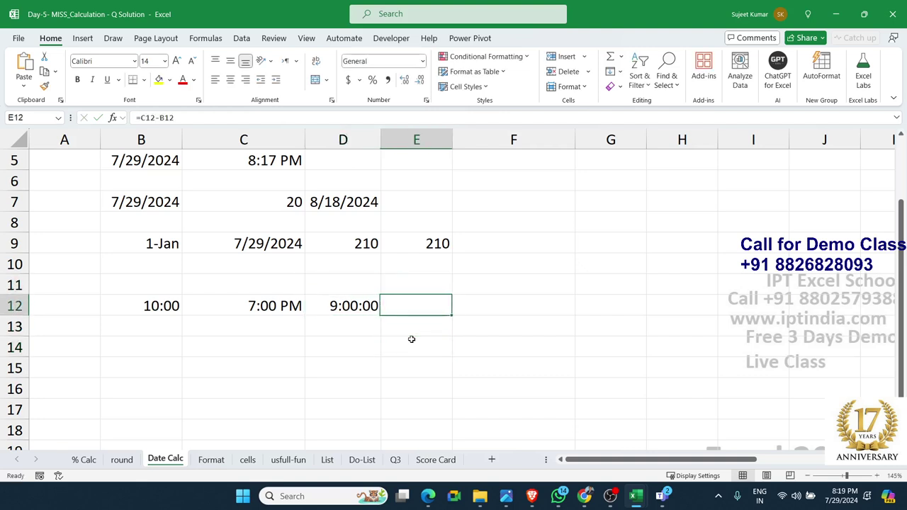
key(Up)
text(1)
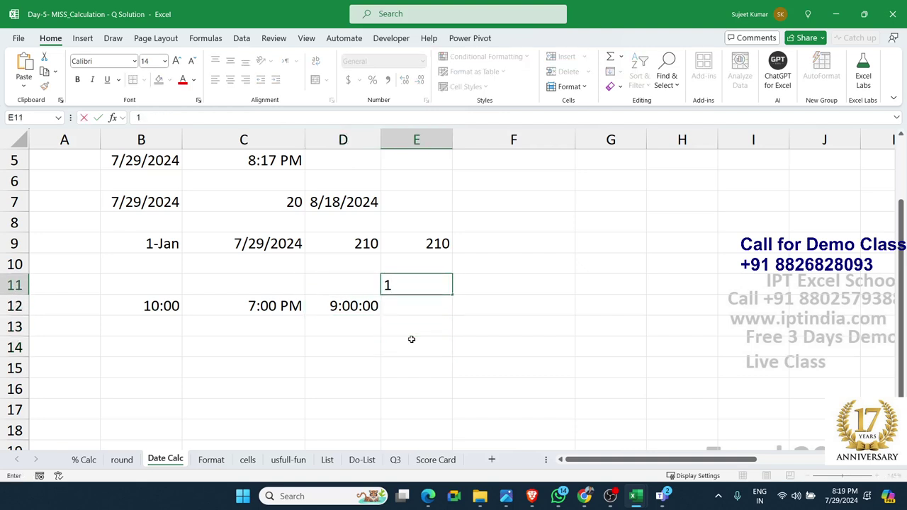
key(Escape)
key(Up)
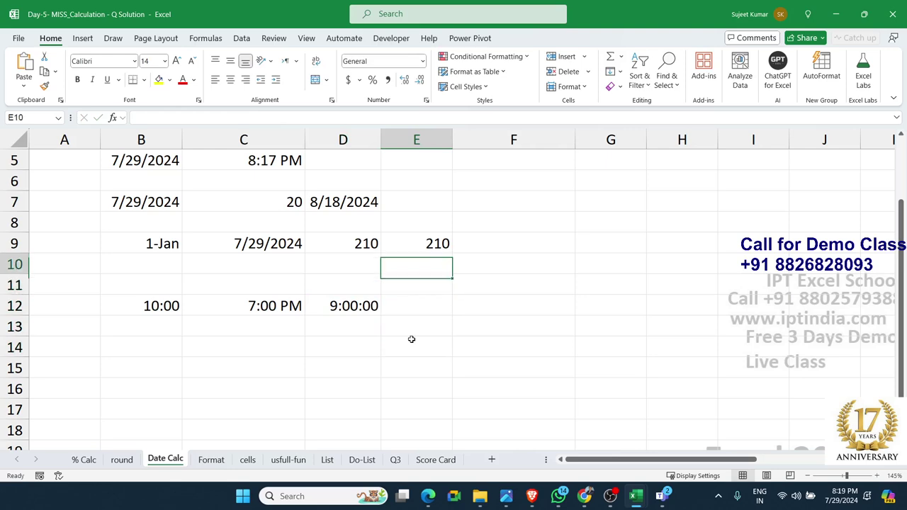
key(Down)
text(2)
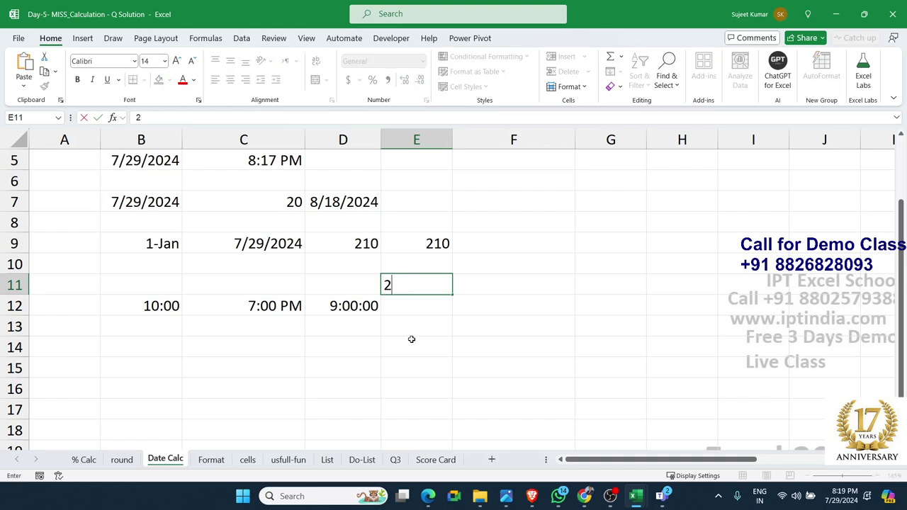
text(60)
key(Return)
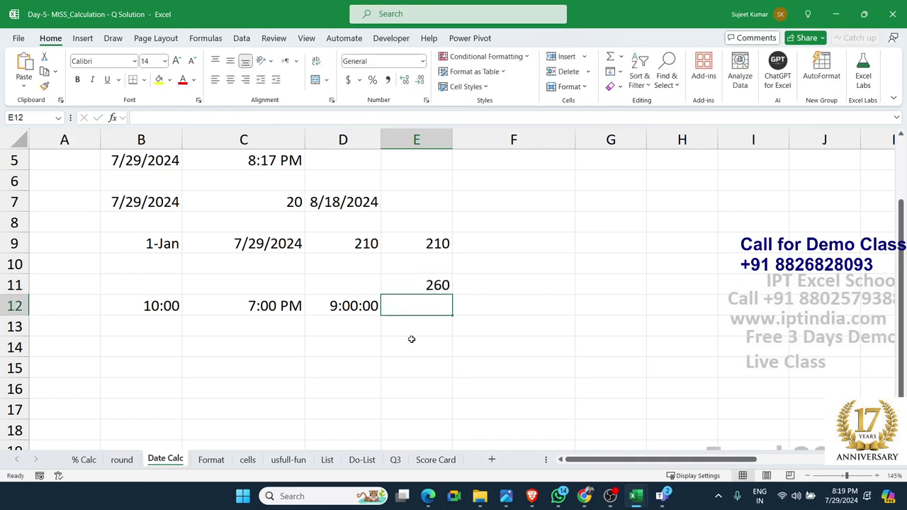
Try =D12*E11 in E12, then delete its 2340:00:00 result
text(=)
key(Left)
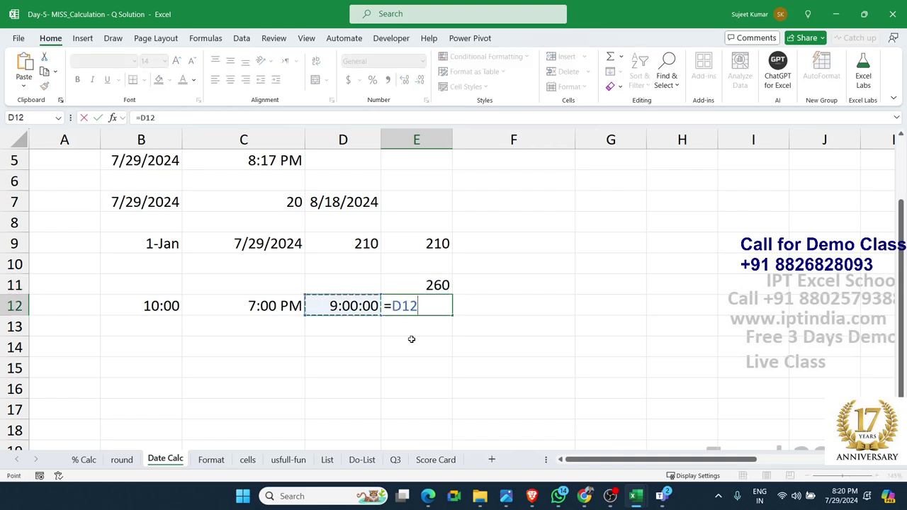
text(*)
key(Up)
key(Return)
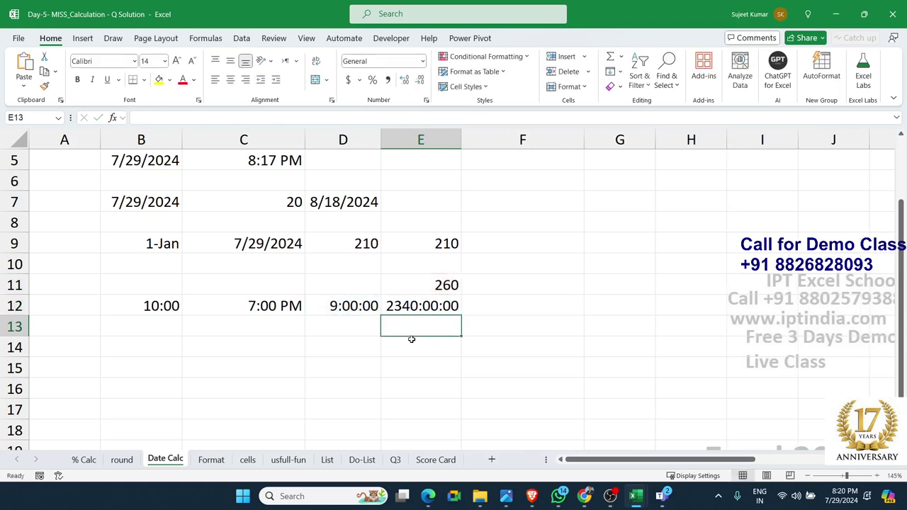
key(Up)
key(Delete)
Return the selection to E12, ready for a new formula
key(Left)
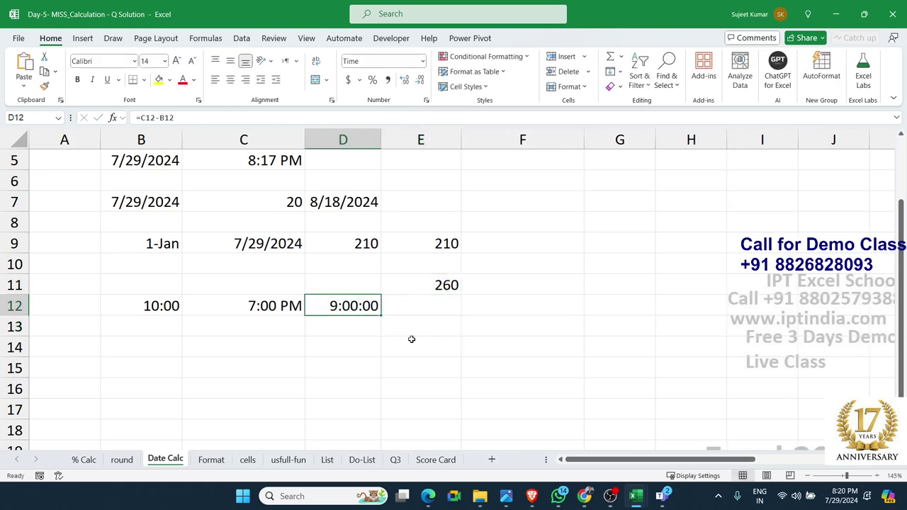
key(Right)
key(Right)
key(Left)
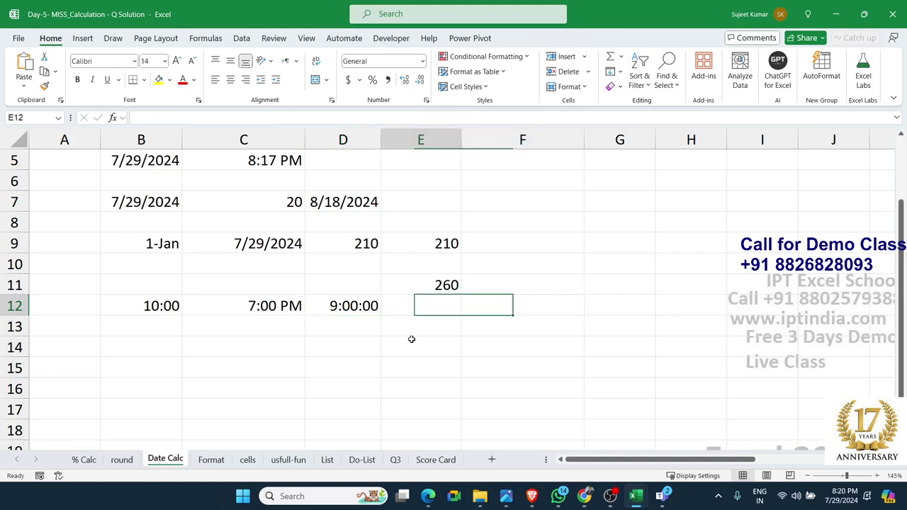
key(Left)
key(Right)
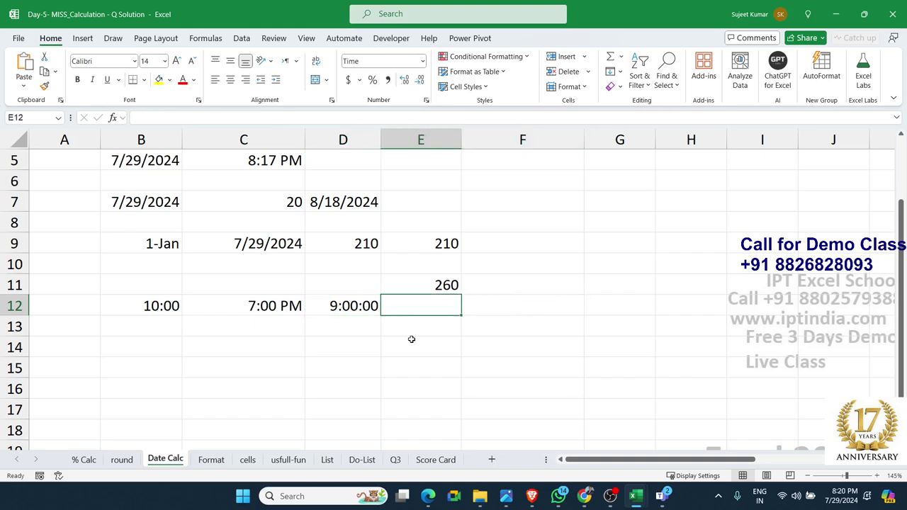
key(Down)
key(Up)
Enter =D12*24 in E12 and apply General format so it shows 9 hours
text(=)
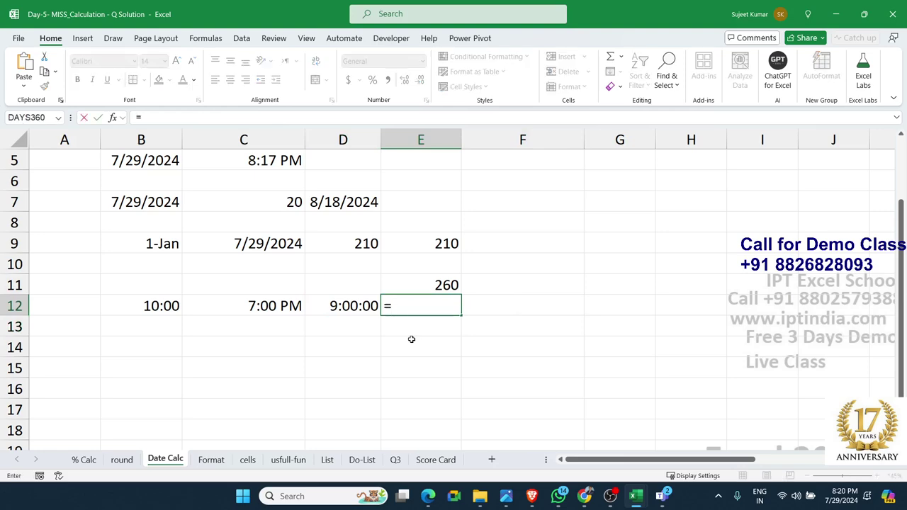
key(Left)
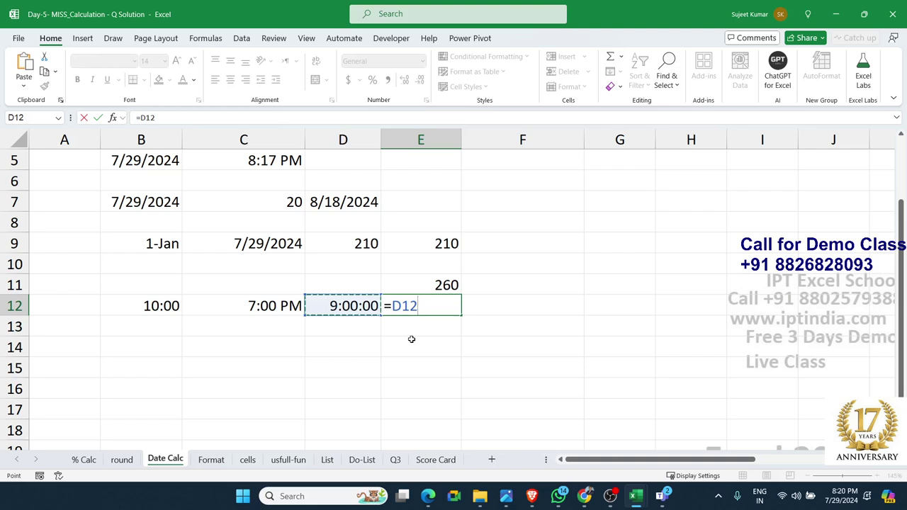
text(*24)
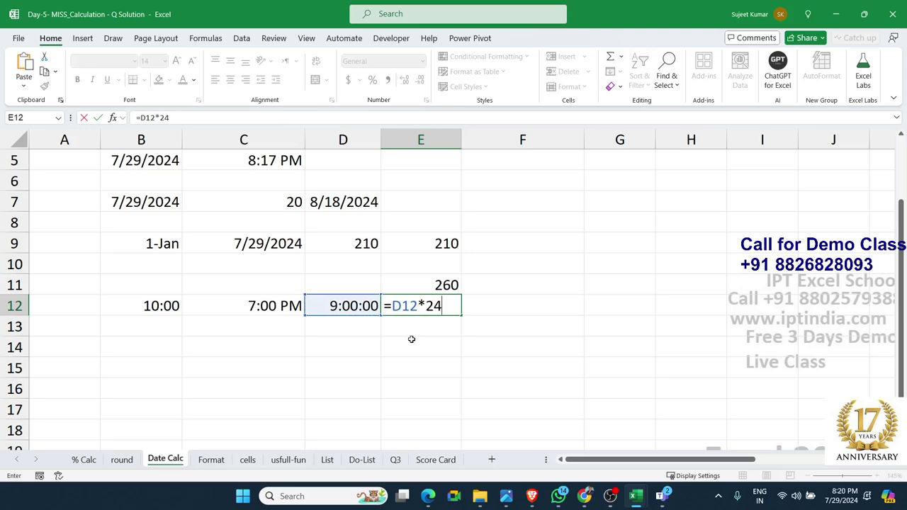
key(Return)
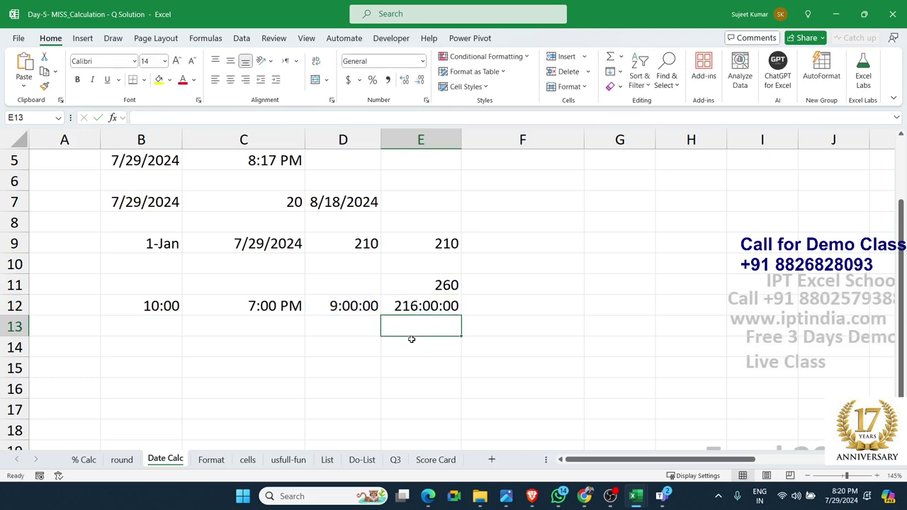
key(Up)
key(ctrl+shift+grave)
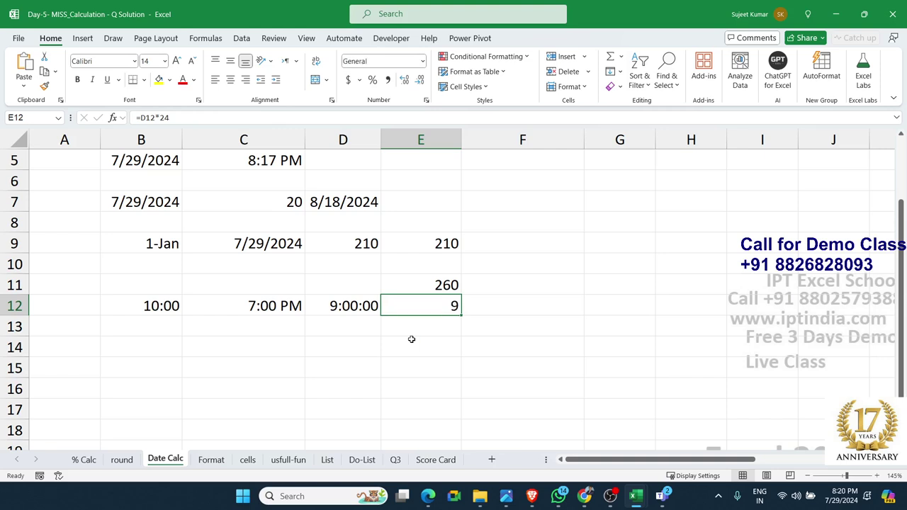
Enter =E11*E12 in E13 to calculate the pay of 2340
key(Down)
text(=)
key(Up)
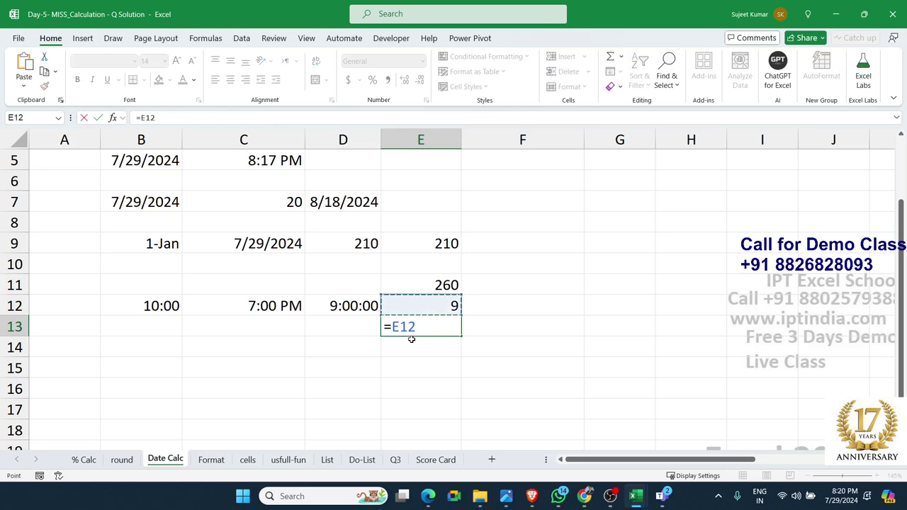
key(Up)
text(*)
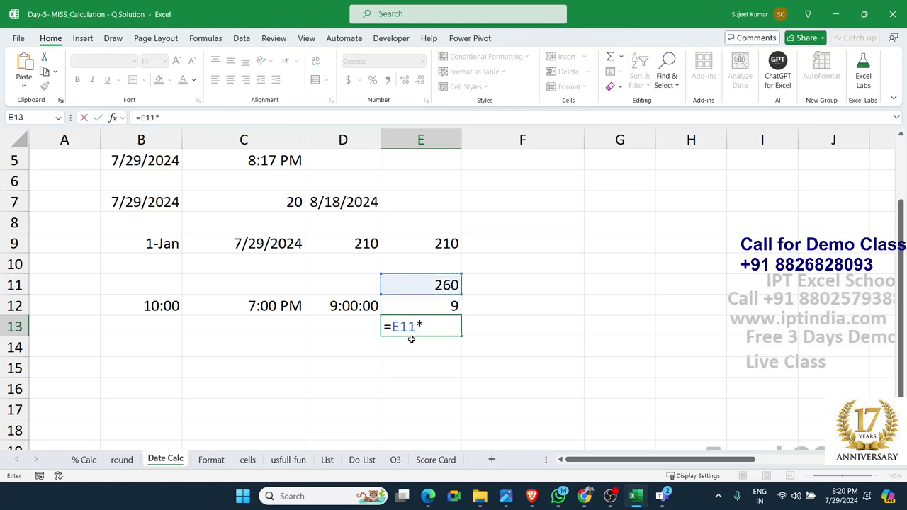
key(Up)
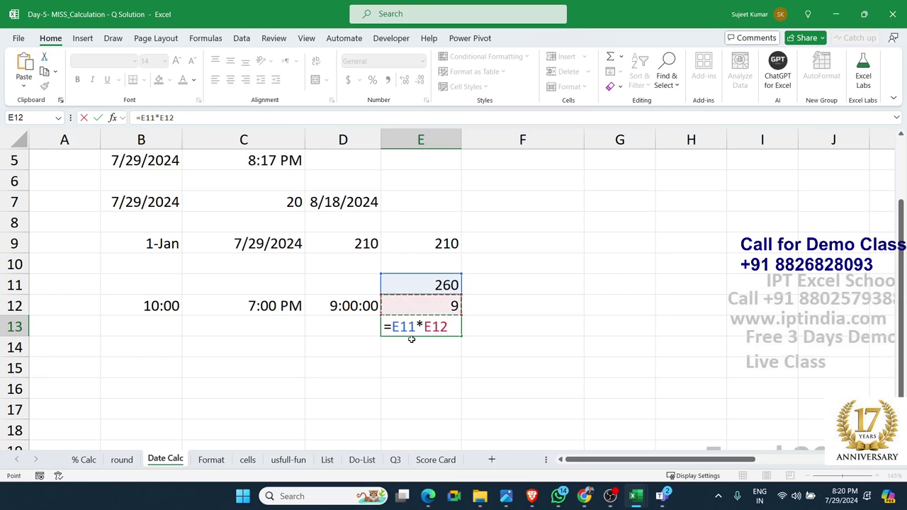
key(Return)
key(Up)
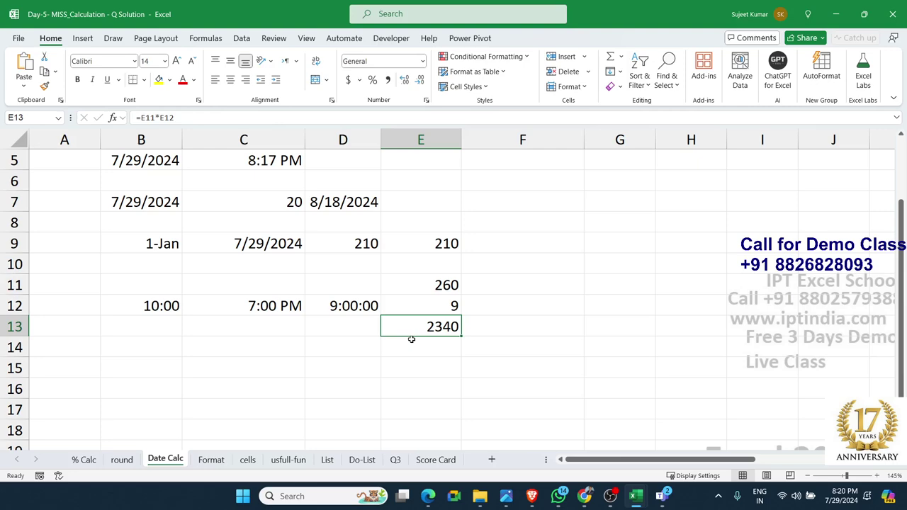
Switch to the Format sheet and clear the contents of rows 4 to 14
click(226, 461)
scroll(229, 355, up, 1)
click(168, 260)
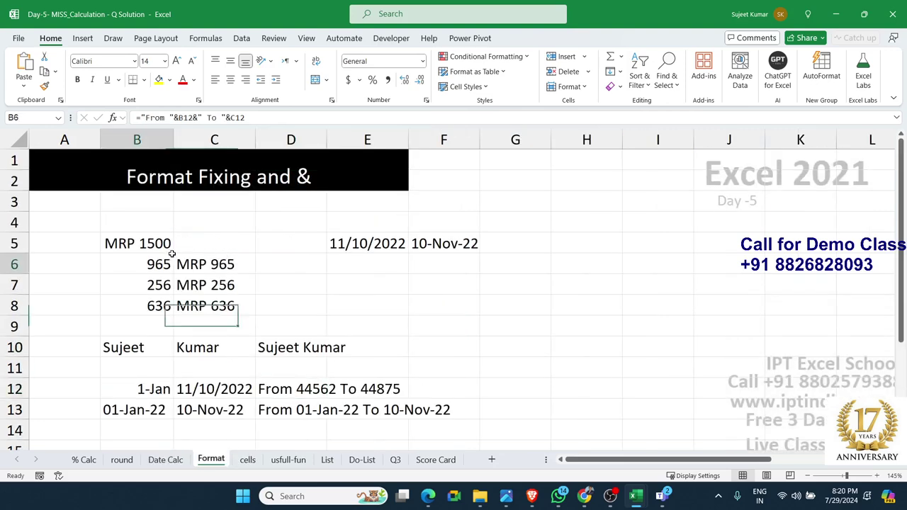
click(144, 243)
click(142, 225)
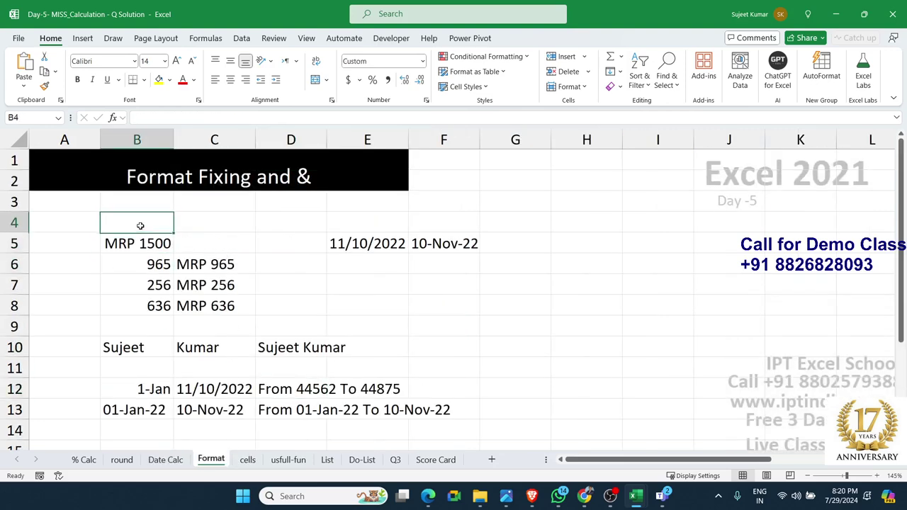
click(25, 224)
drag(24, 224, 14, 410)
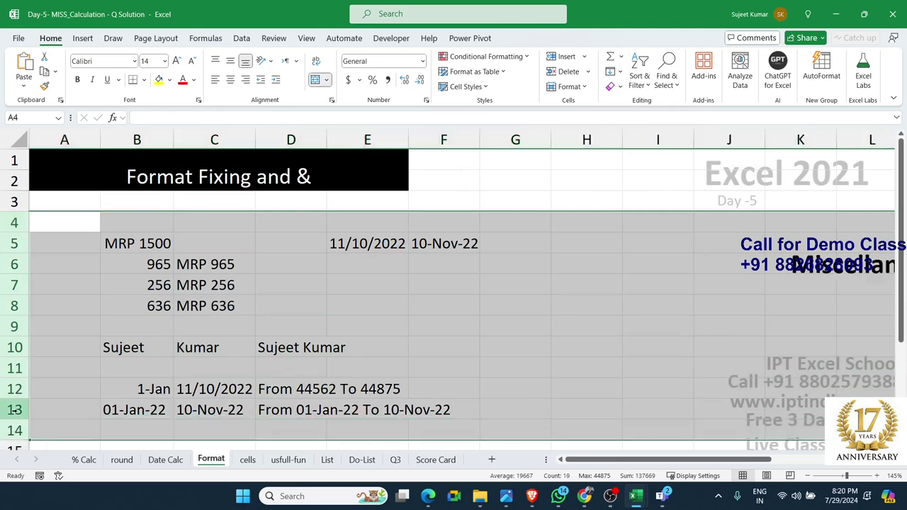
key(Right)
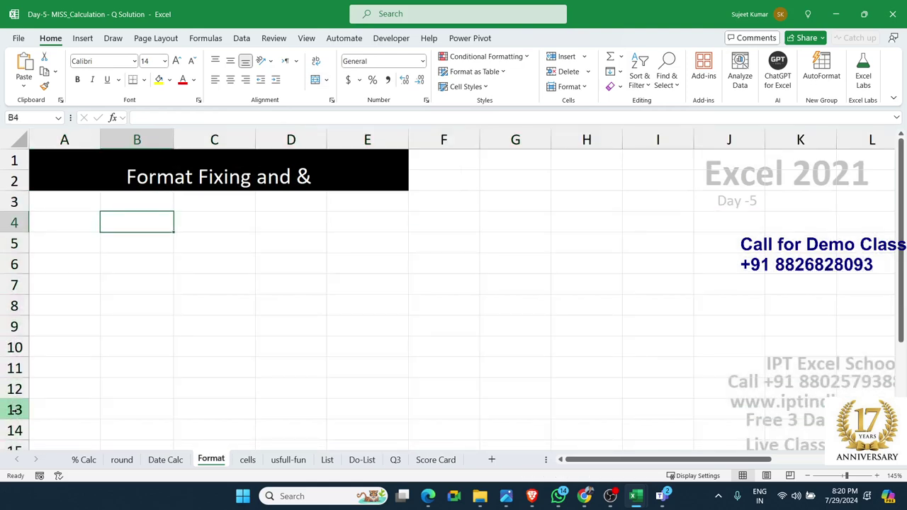
Enter a first name in B4 and a surname in C4
text(Sujeet)
key(Tab)
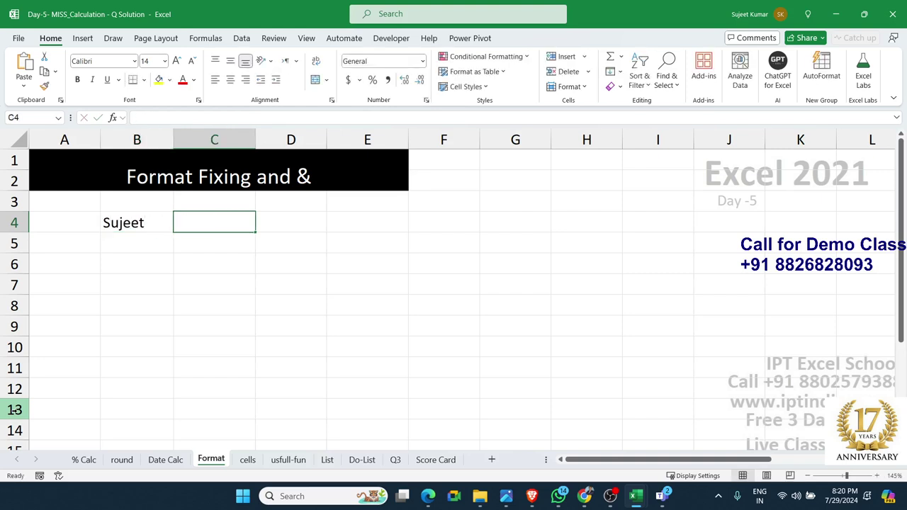
text(Kuma)
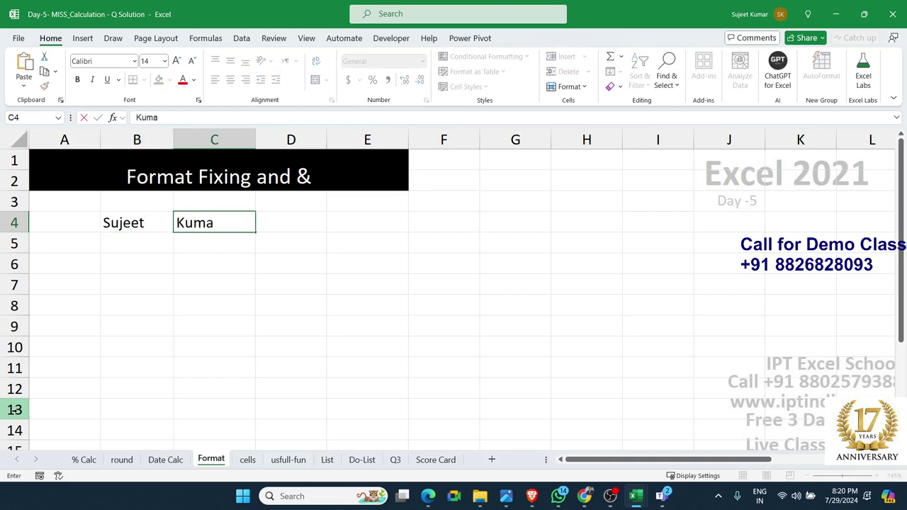
text(r)
key(Tab)
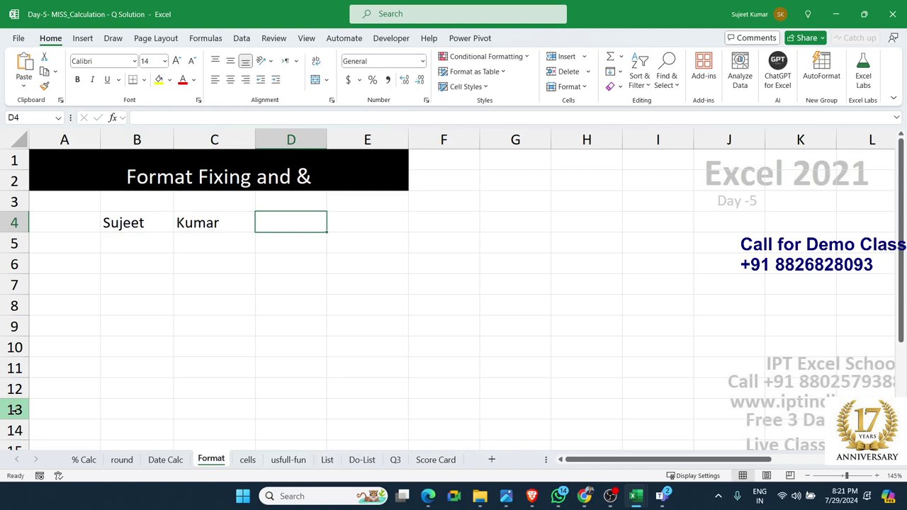
Try =CONCATENATE(B4,C4) in D4, then delete it again
text(=)
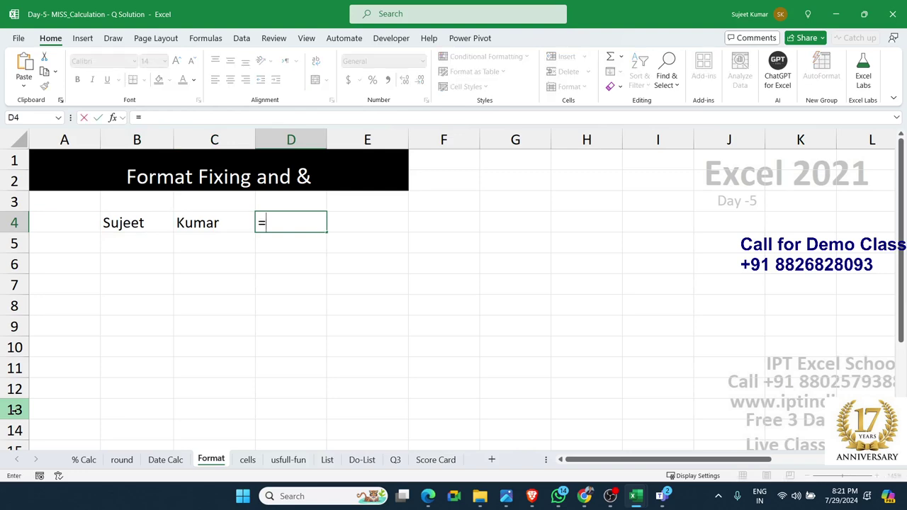
text(con)
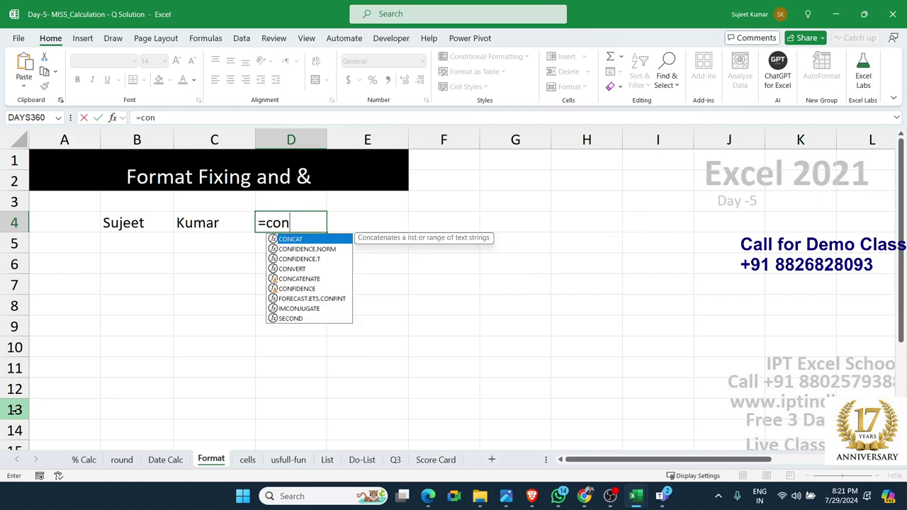
key(Down)
key(Down)
key(Down)
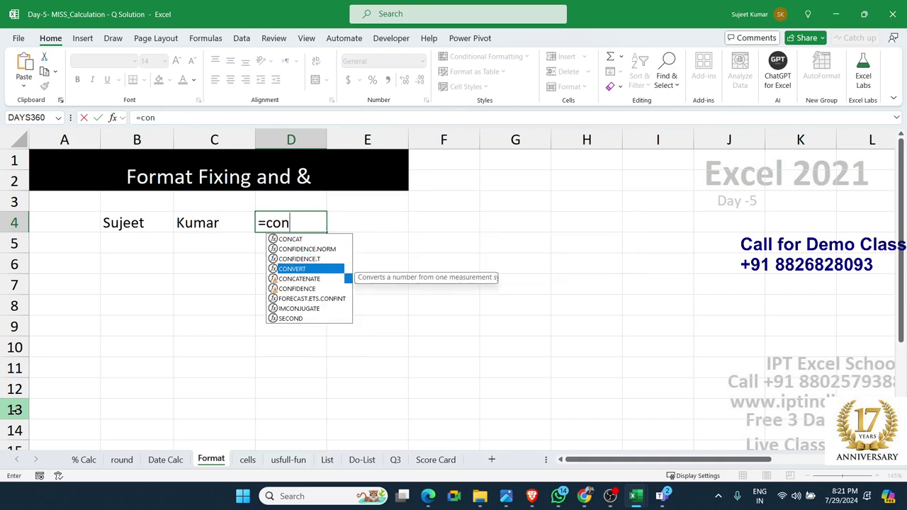
key(Down)
key(Tab)
key(Left)
key(Left)
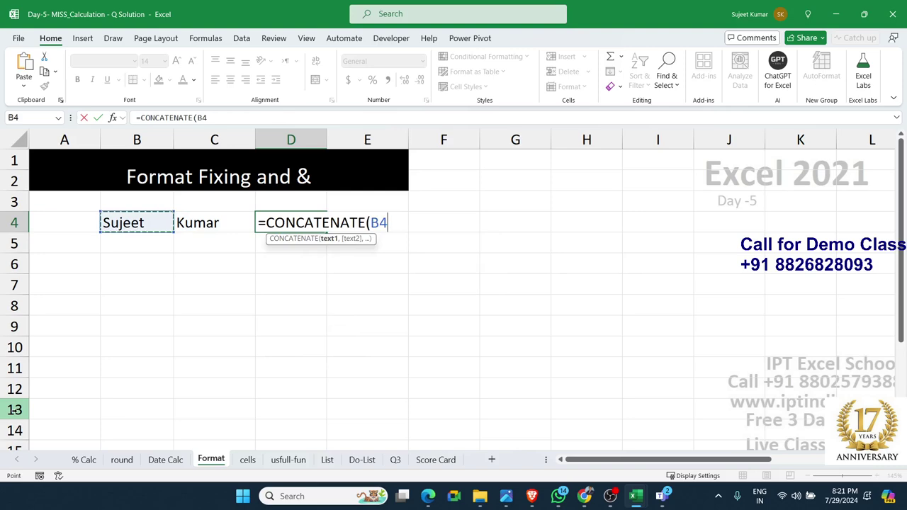
text(,)
key(Left)
key(Return)
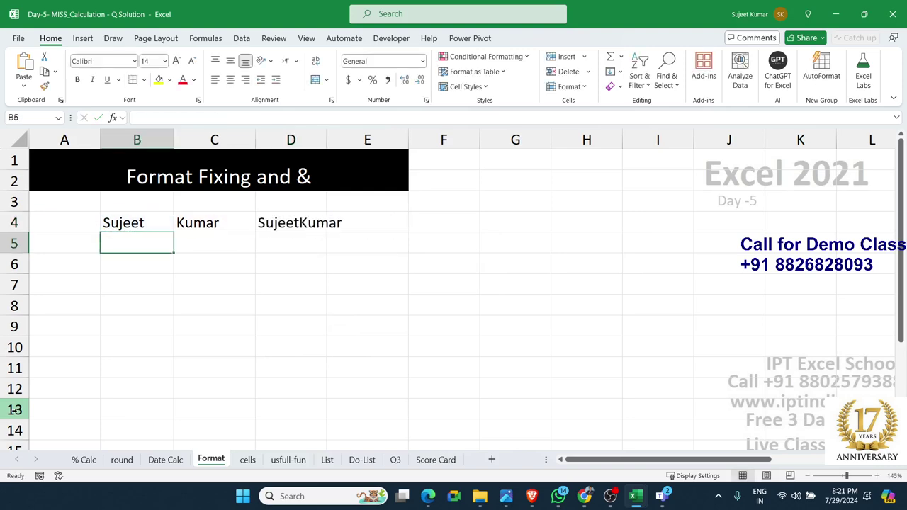
key(Up)
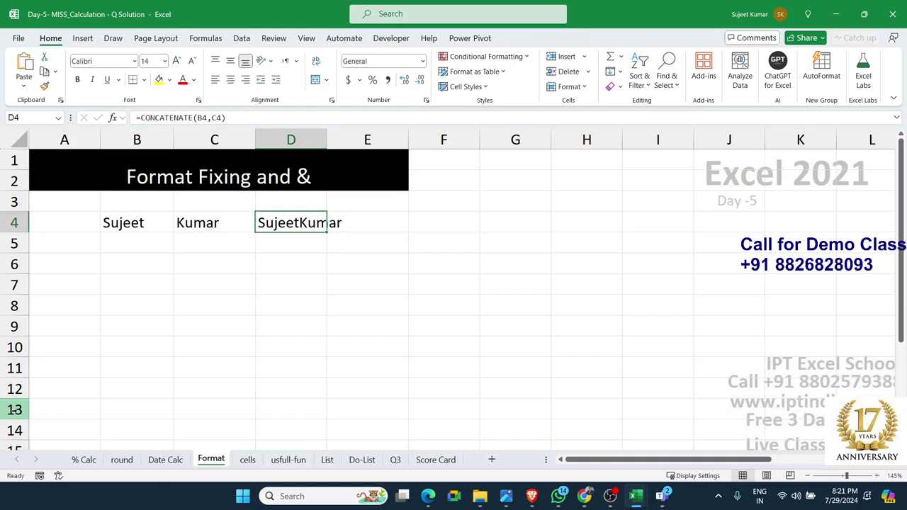
key(Delete)
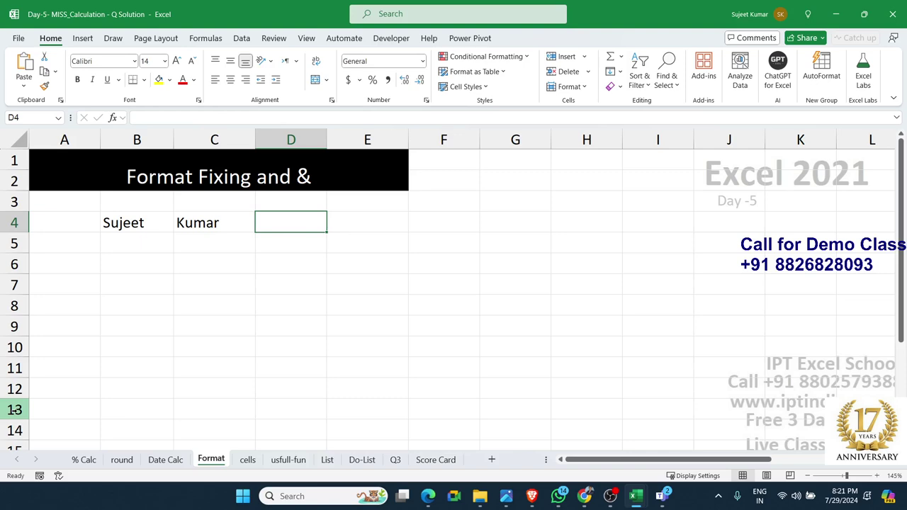
Enter =B4&" "&C4 in D4 and review its references, leaving it unchanged
text(=)
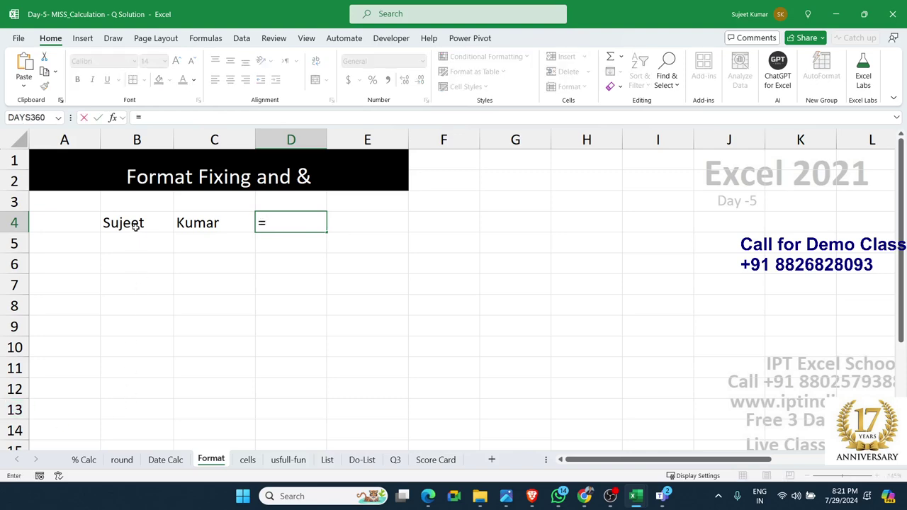
click(136, 226)
text(&)
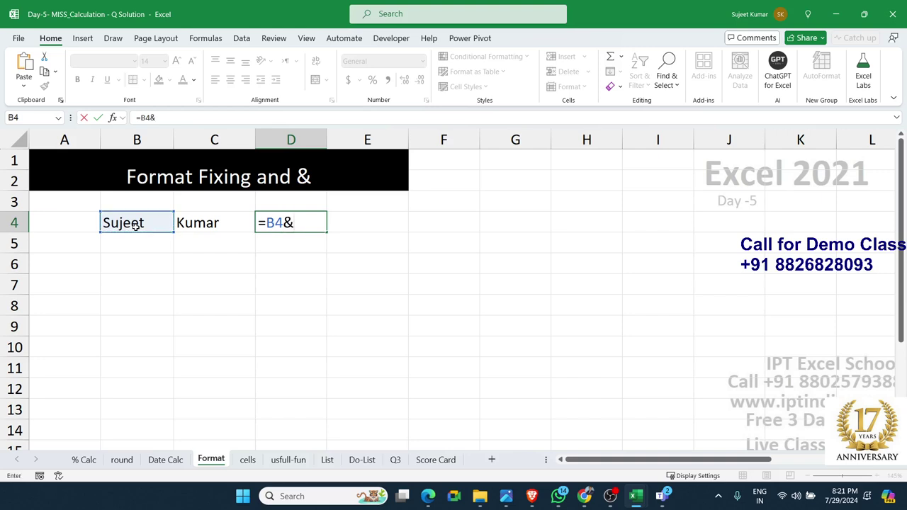
text(")
text( ")
text(&)
click(204, 225)
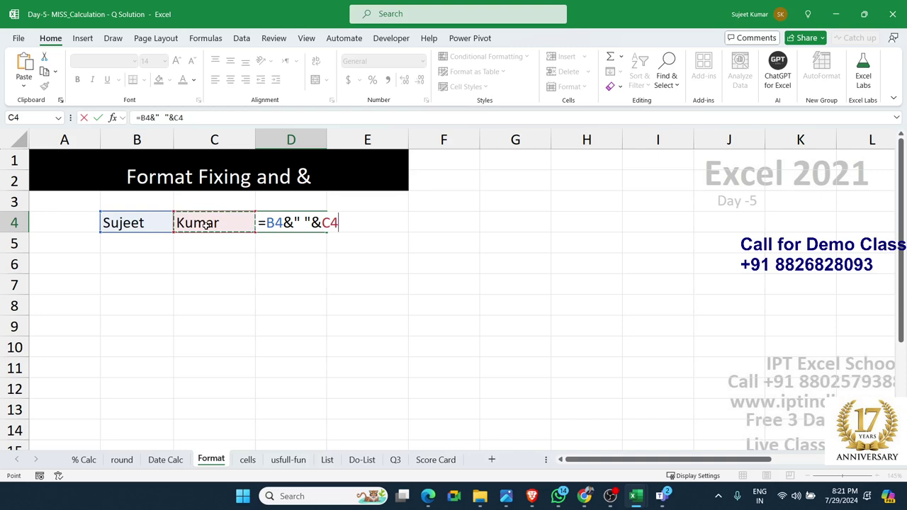
key(Return)
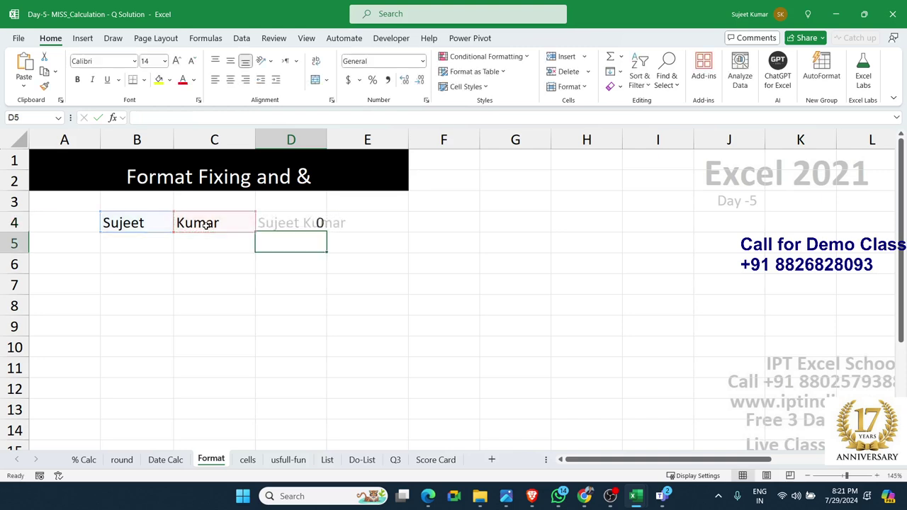
key(Up)
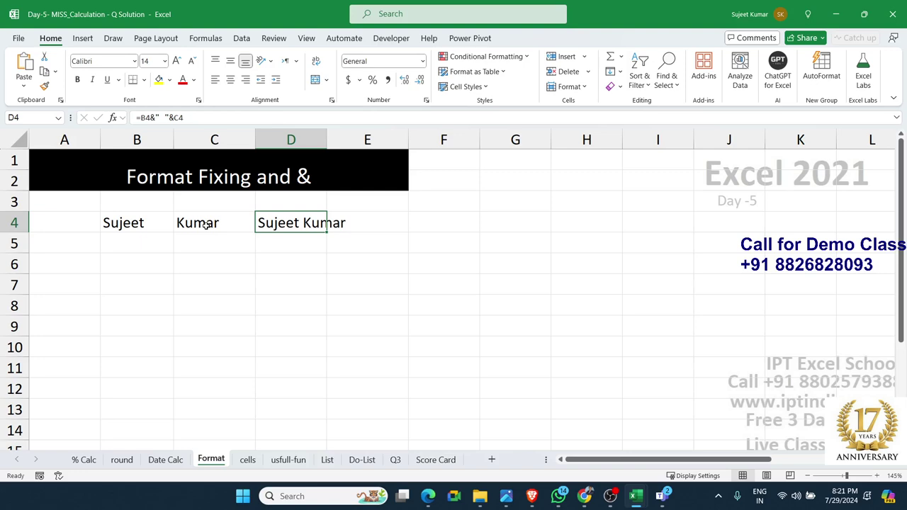
key(F2)
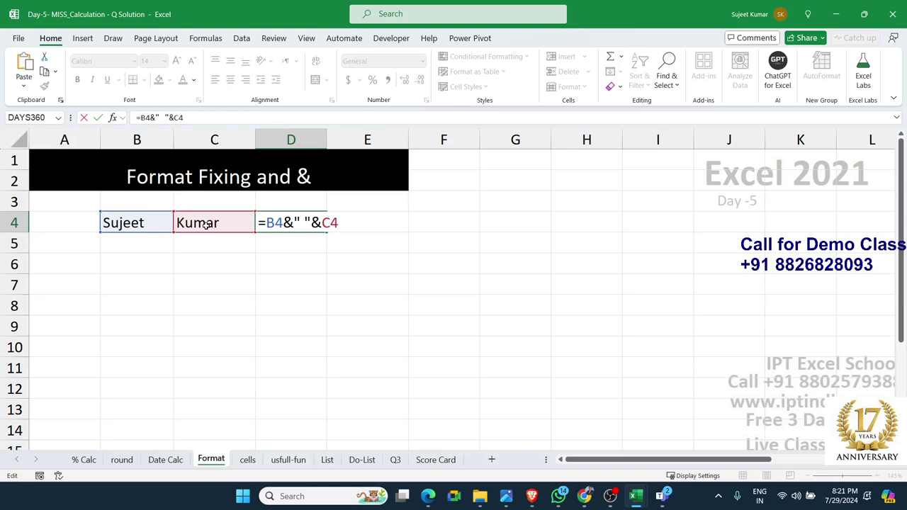
key(ctrl+Return)
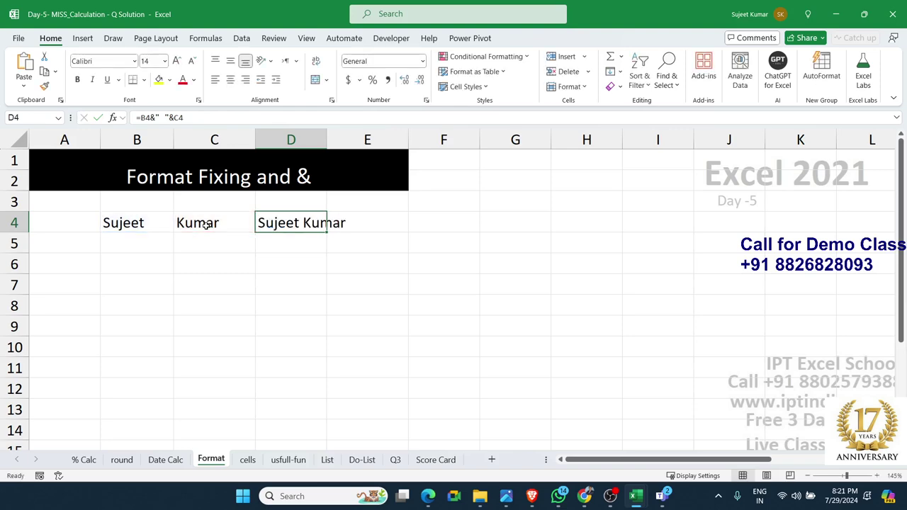
Enter the start date 1/1/2024 in B7 and today's date, 7/29/2024, in C7
key(Down)
key(Down)
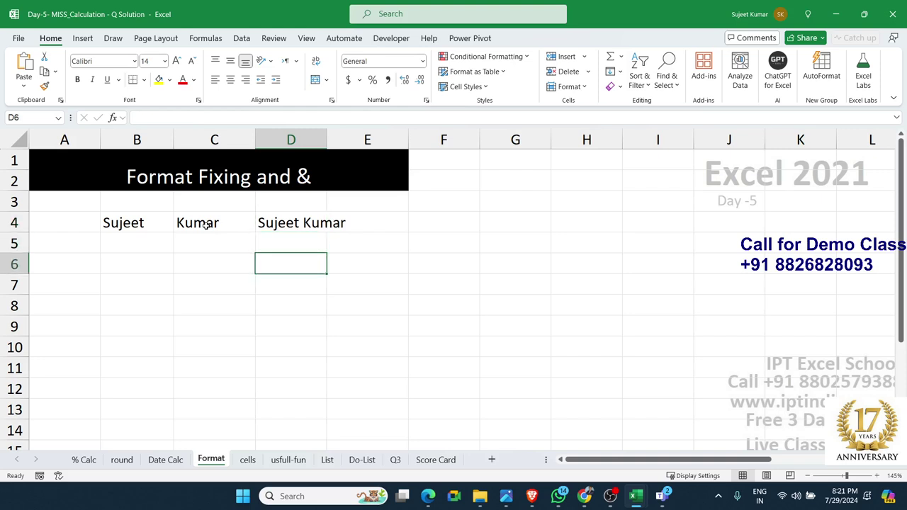
key(Left)
key(Down)
key(Left)
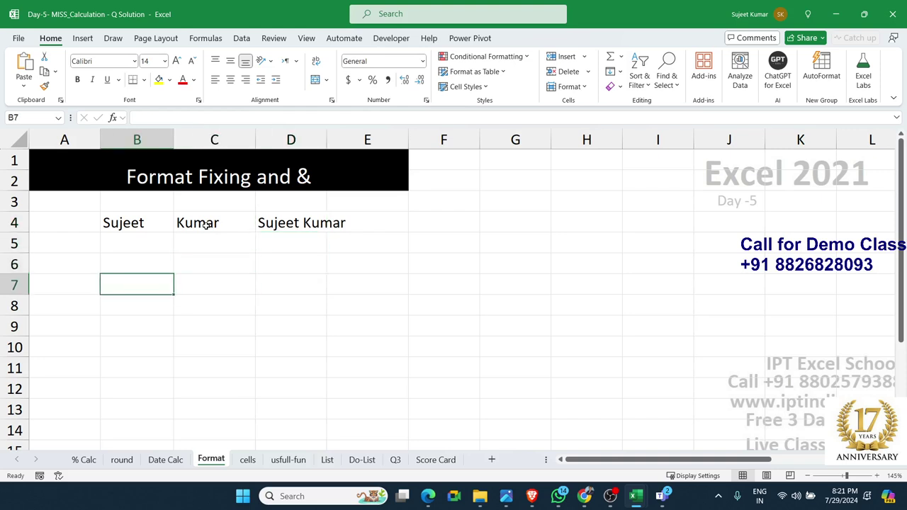
key(ctrl+semicolon)
key(Right)
key(Left)
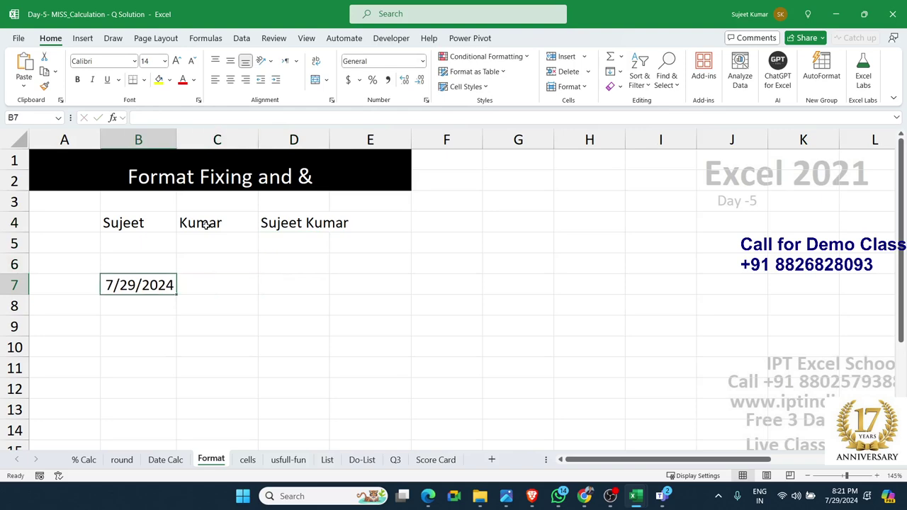
text(1/1)
key(Right)
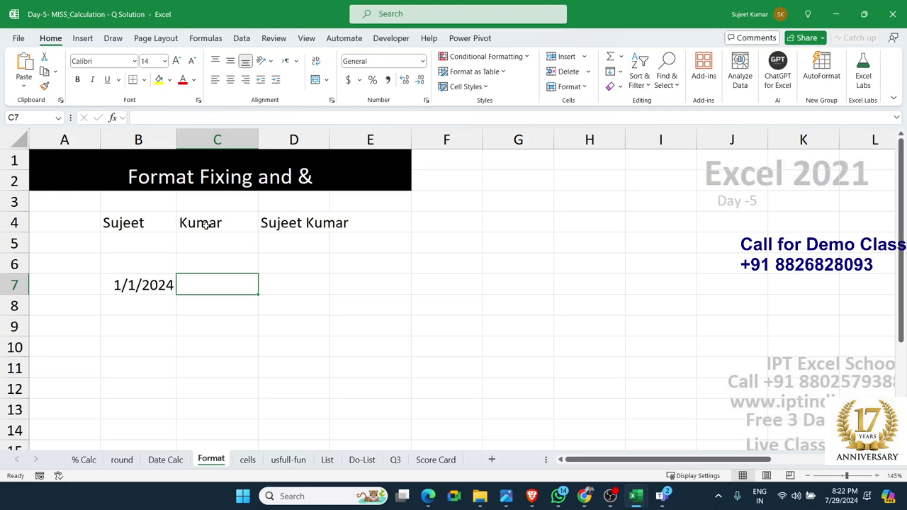
key(ctrl+semicolon)
key(Right)
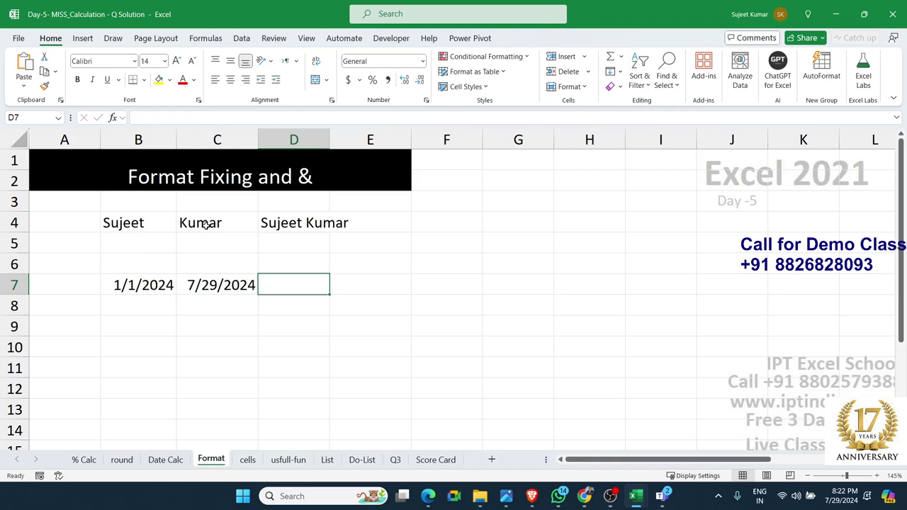
Enter =B7&" - "&C7 in D7, which shows serial numbers 45292 - 45502
text(=)
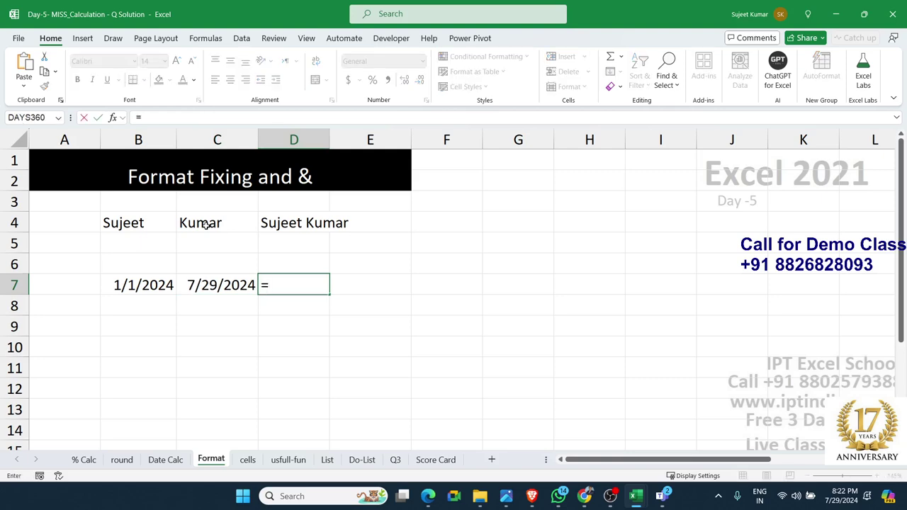
click(158, 282)
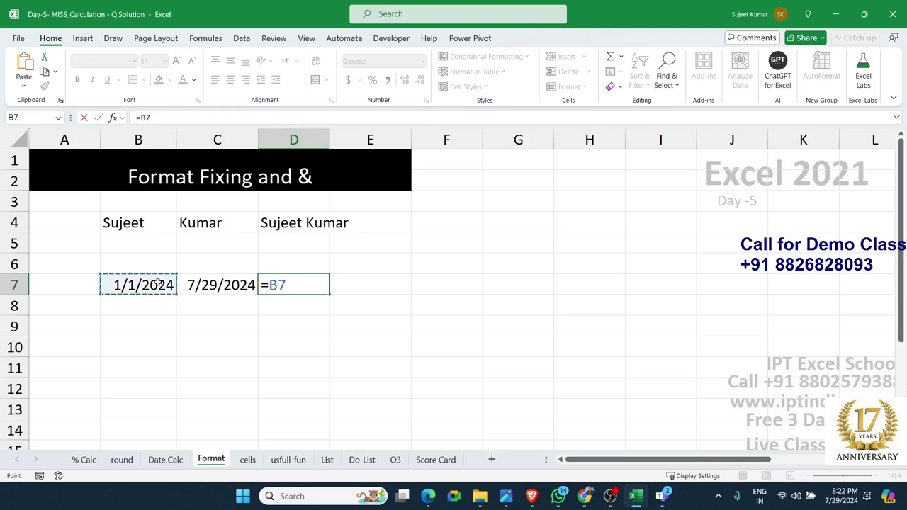
text(&)
text(" -)
text( "&)
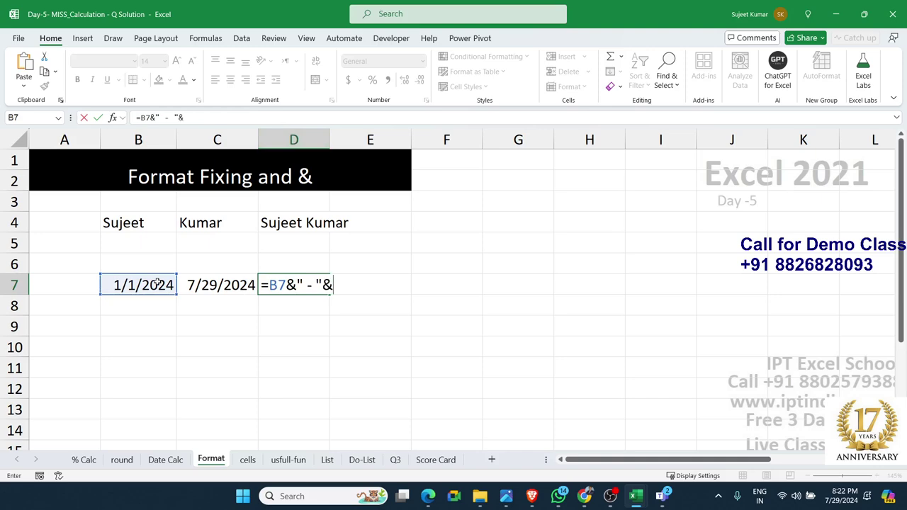
click(232, 291)
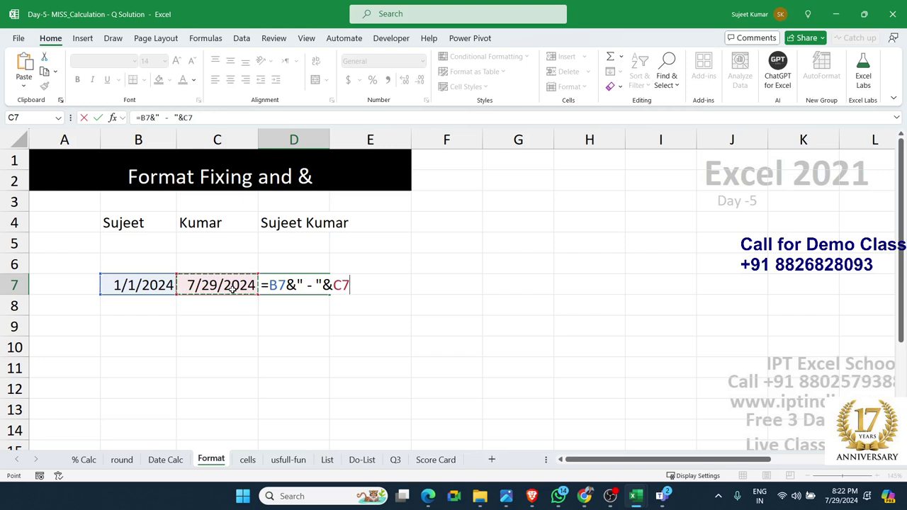
key(Return)
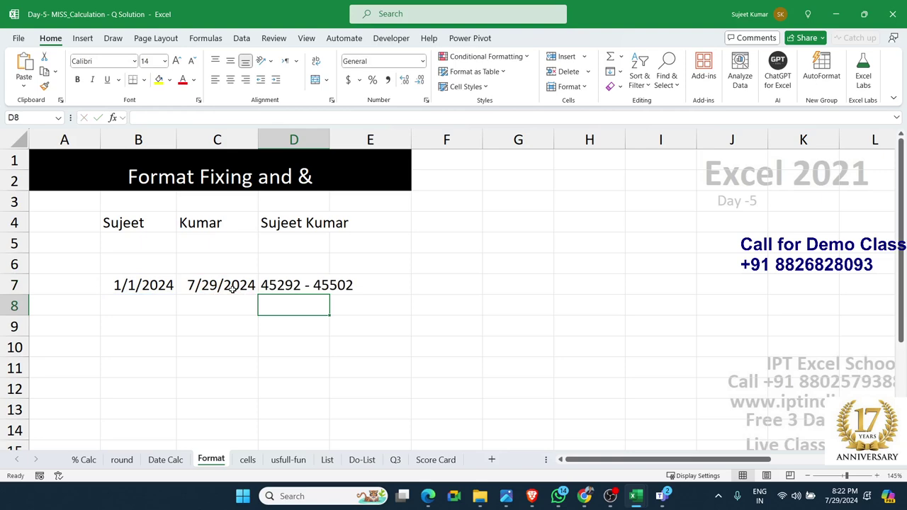
Switch B7 to General format to reveal 45292, then undo the change
click(134, 283)
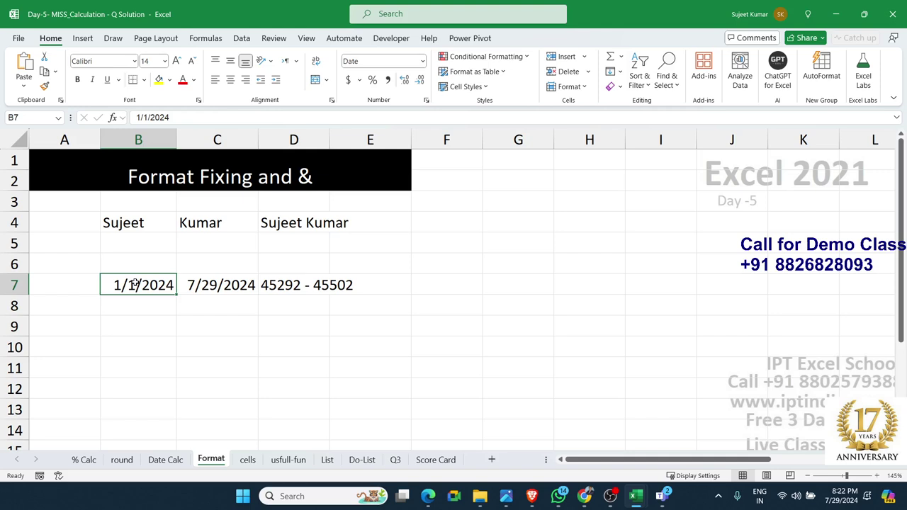
click(422, 61)
click(404, 81)
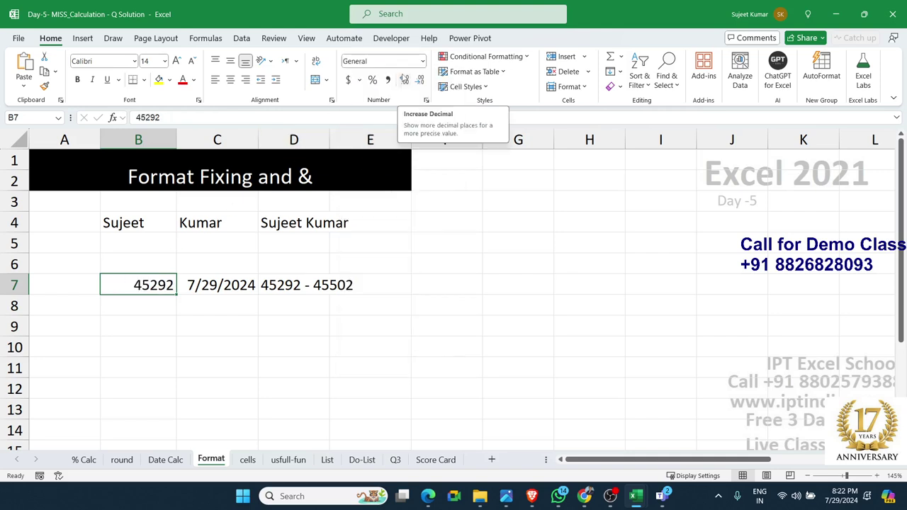
key(ctrl+z)
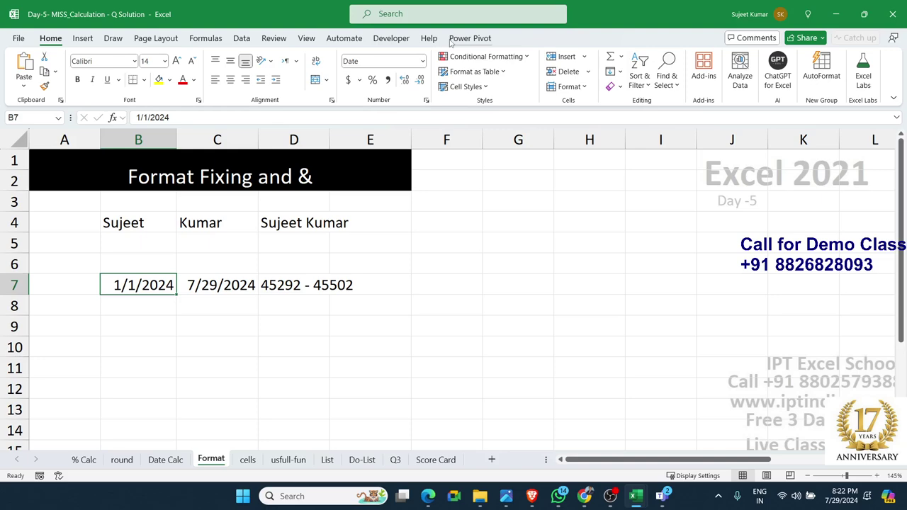
Wrap the B7 reference in D7's formula as TEXT(B7,"DD-MMM-YY")
click(310, 281)
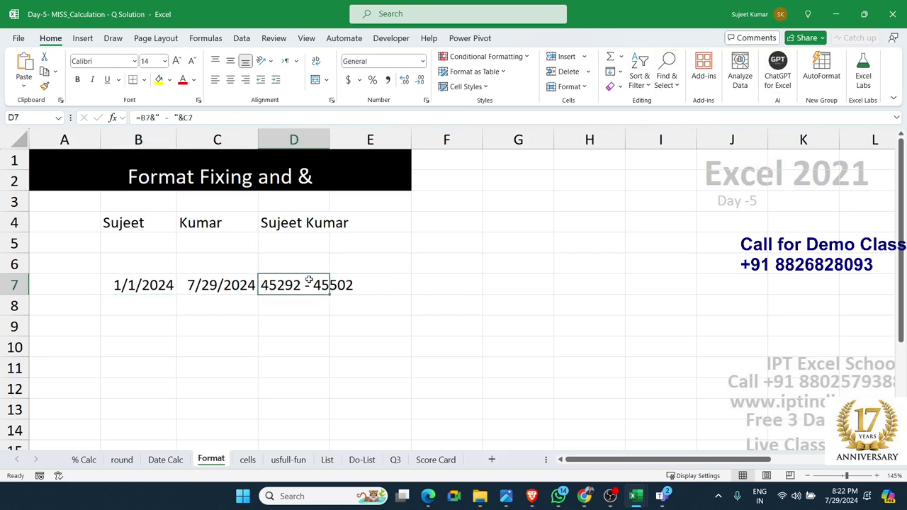
double_click(309, 280)
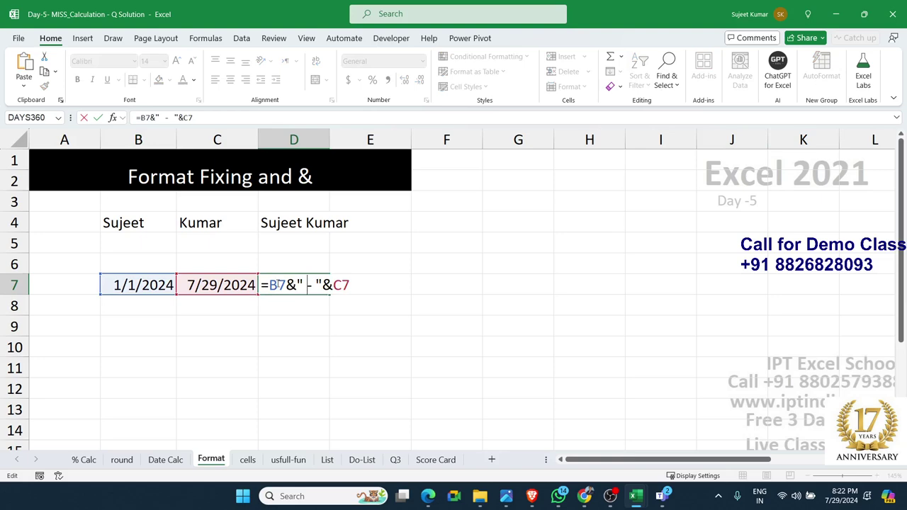
double_click(277, 285)
key(Left)
text(tex)
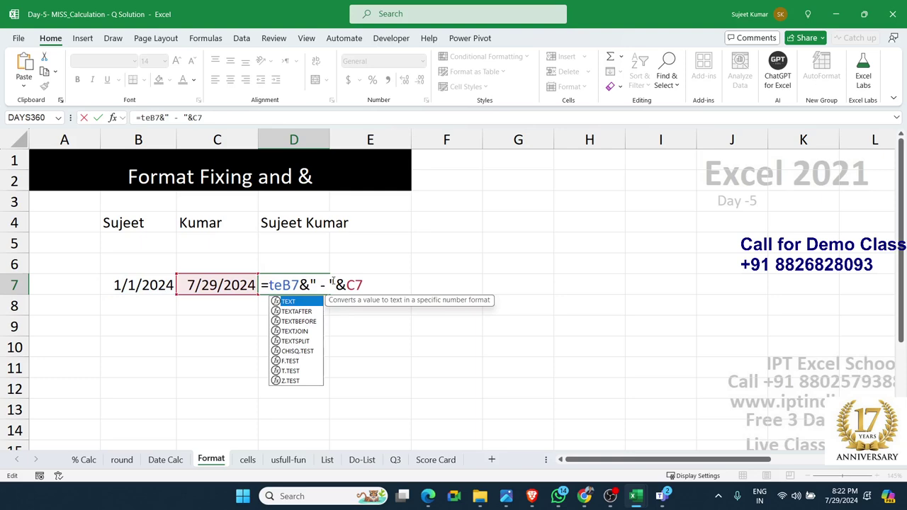
key(Tab)
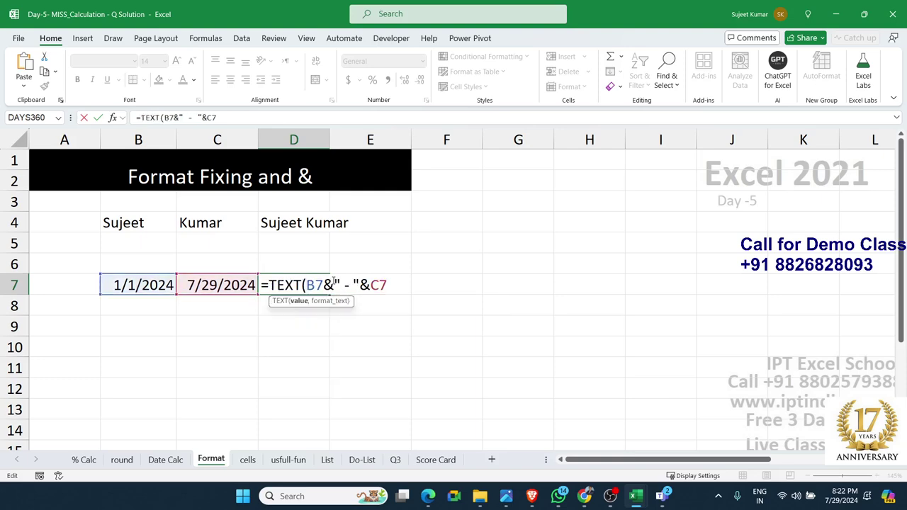
key(Right)
key(Right)
text(,)
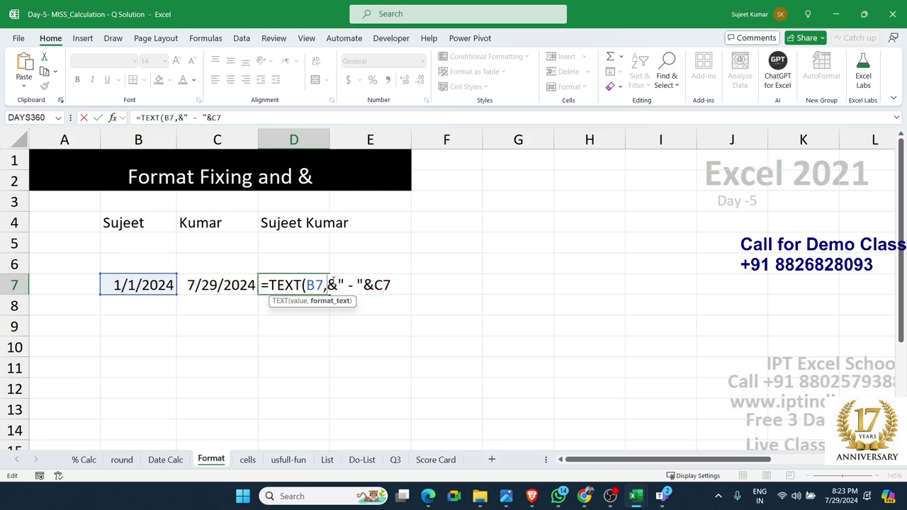
text(")
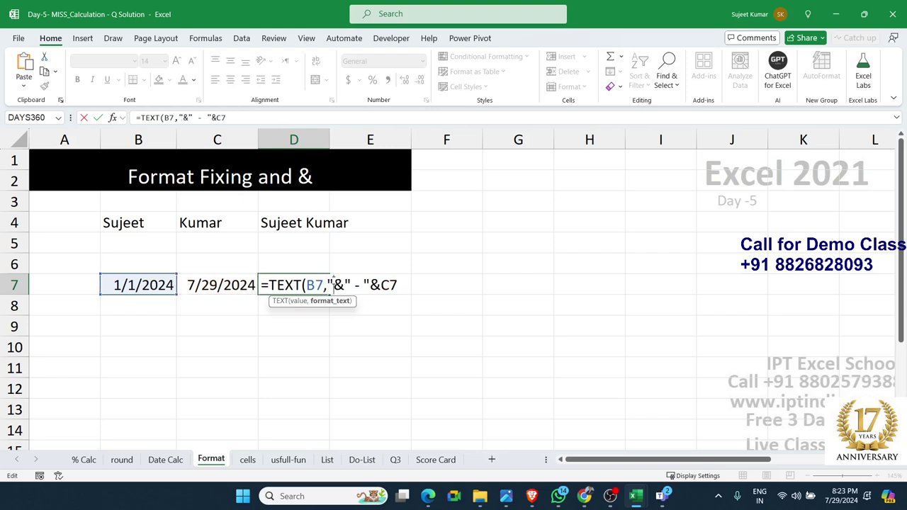
text(DD-)
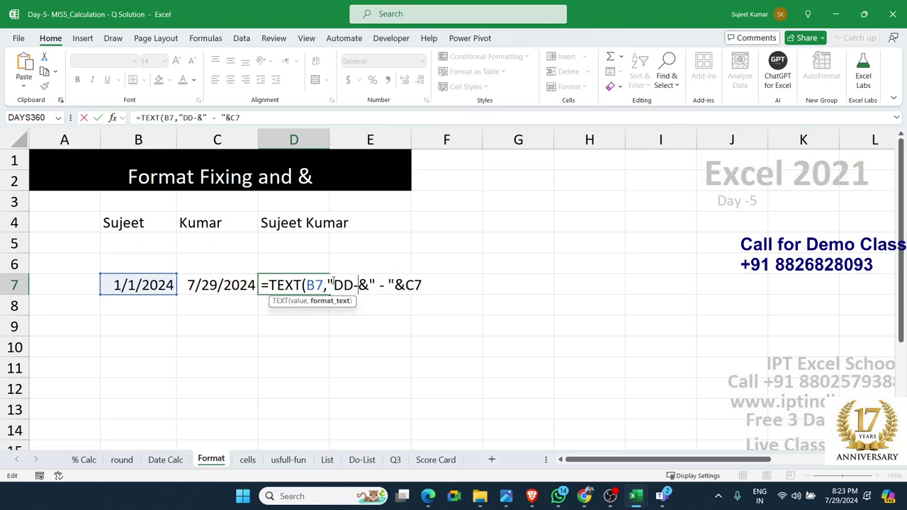
text(MMM)
text(-)
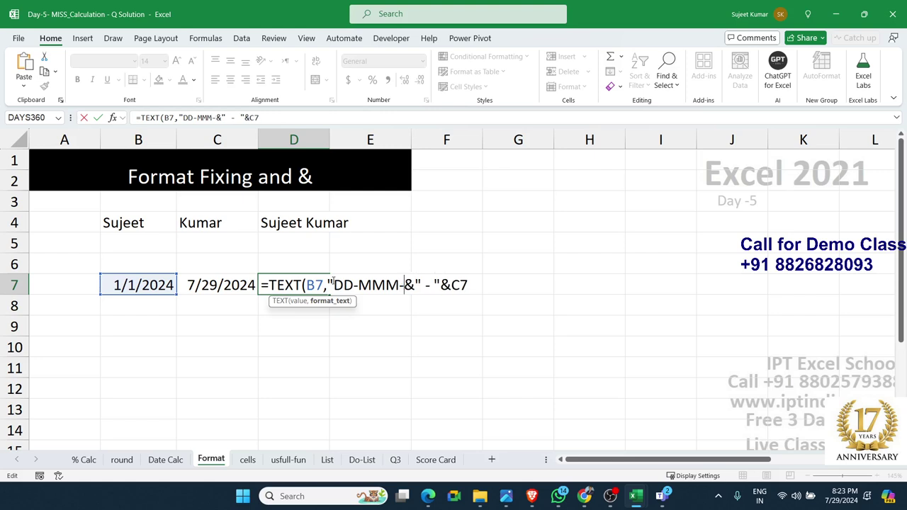
text(YY)
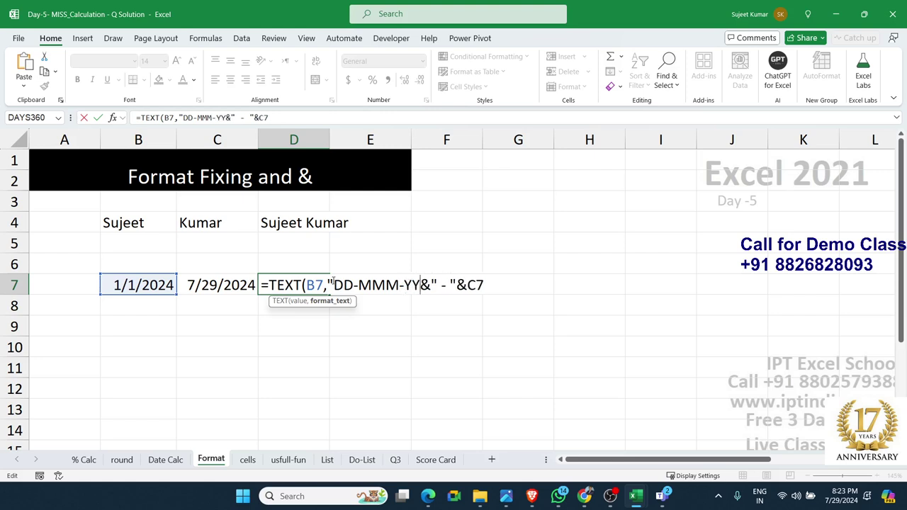
text("))
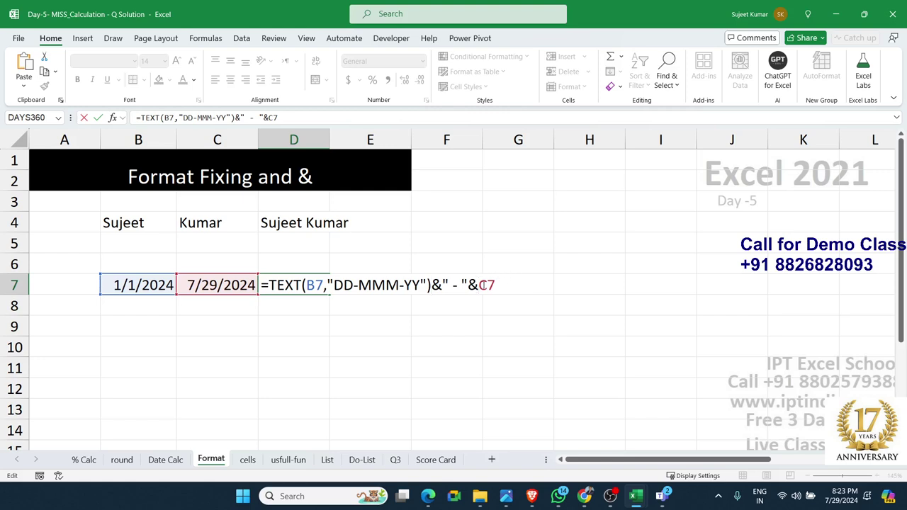
Wrap C7 as TEXT(C7,"DD-MMM-YY"), making D7 show 01-Jan-24 - 29-Jul-24
text(te)
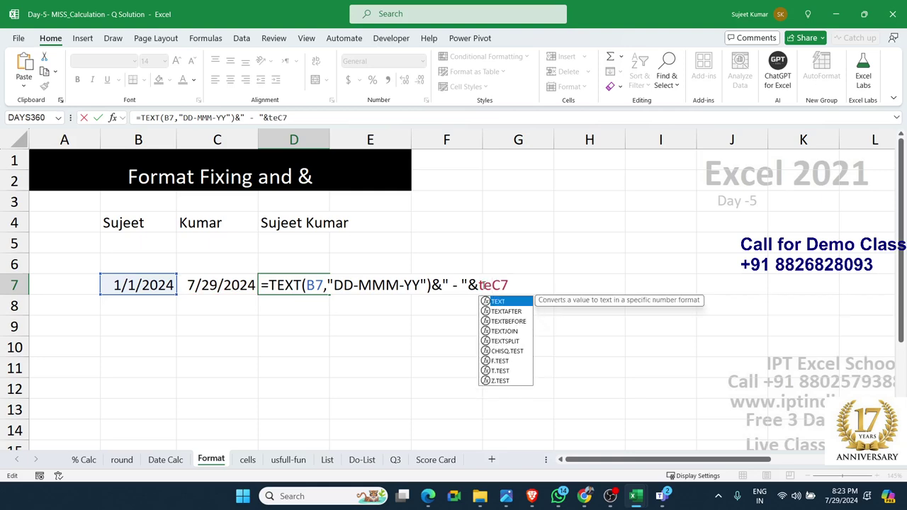
key(Tab)
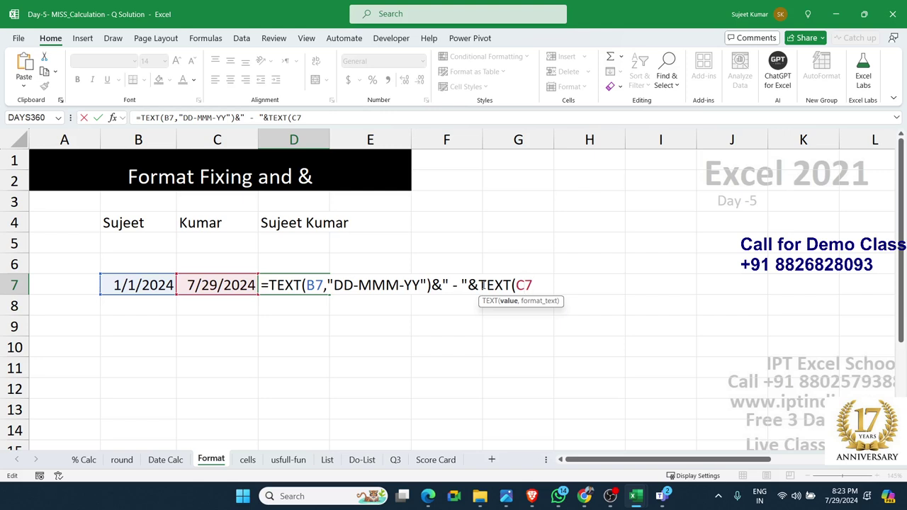
text(,")
text(DD-)
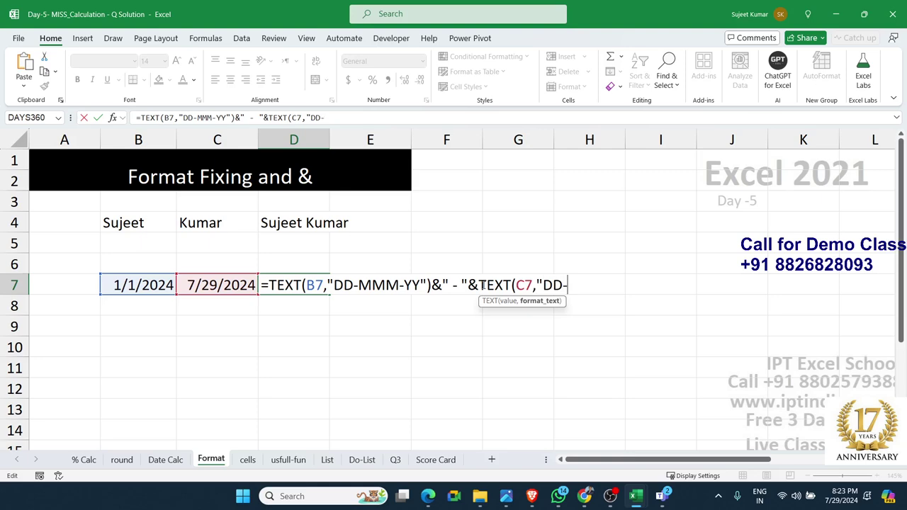
text(MMM-)
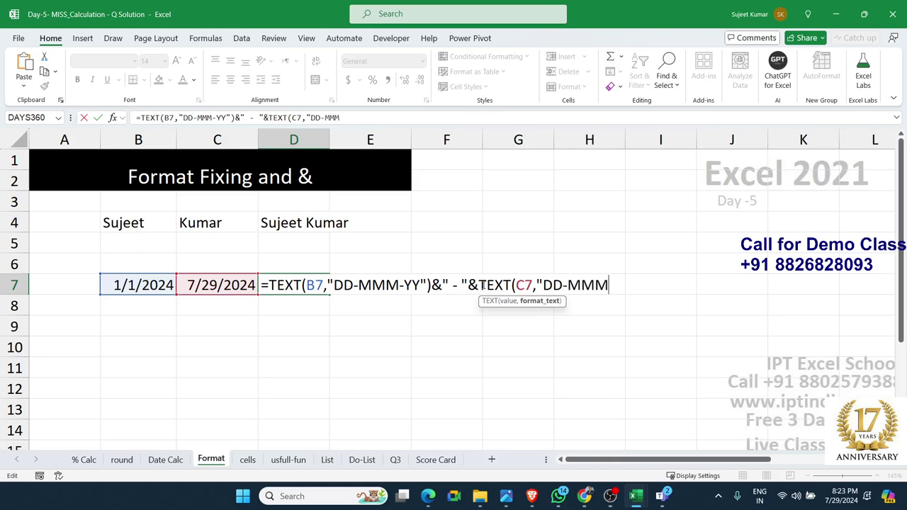
text(YY)
text("))
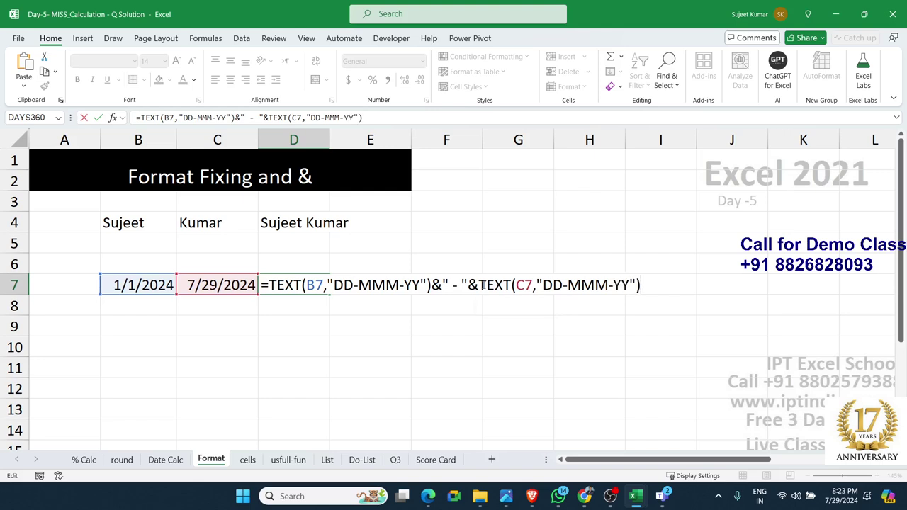
key(Return)
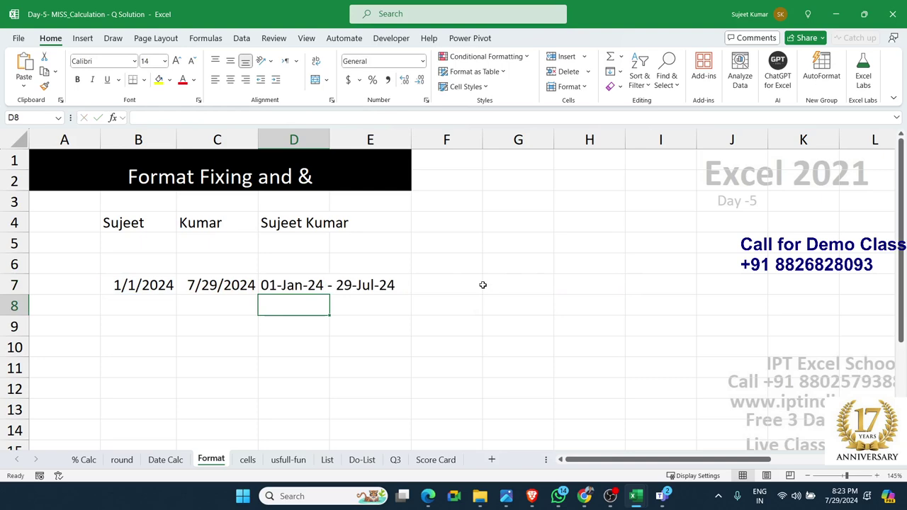
Review D7's TEXT formula, highlighting its DD-MMM-YY parts, and recommit it unchanged
key(Up)
key(Left)
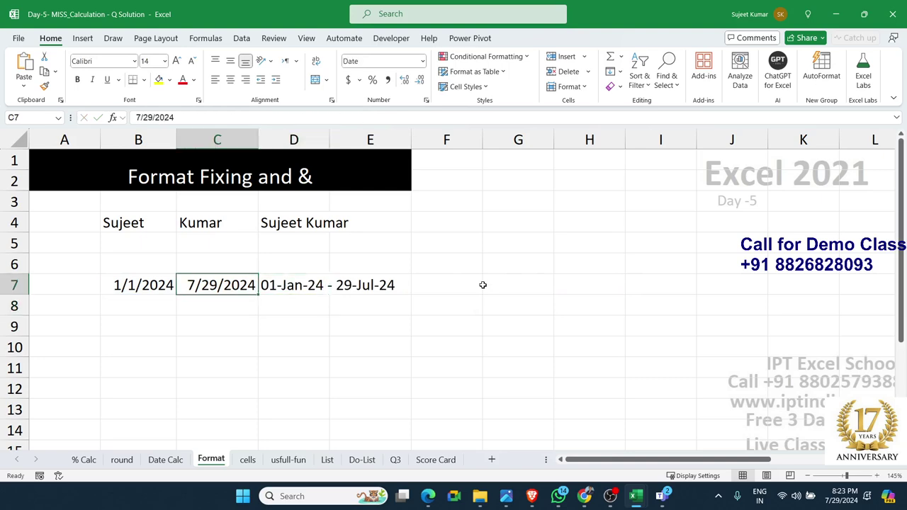
key(shift+Left)
key(Right)
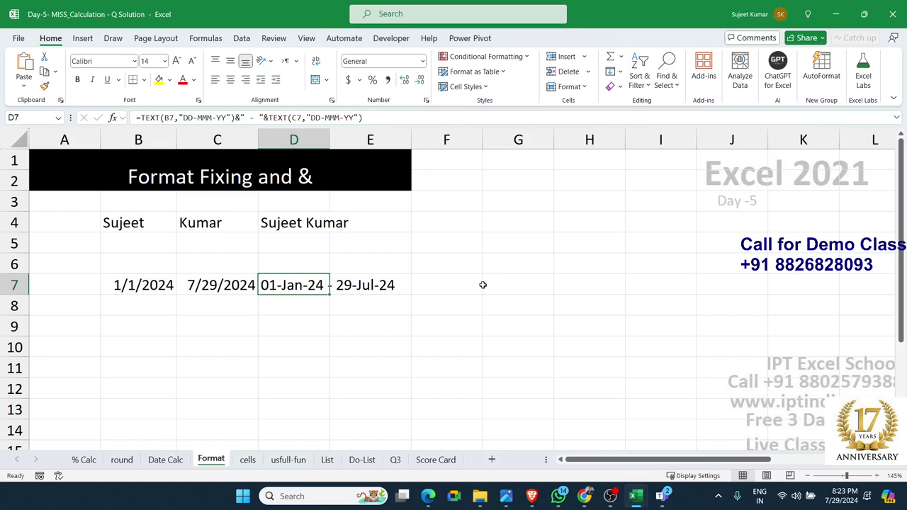
key(F2)
key(Left)
key(Left)
key(Left)
key(Left)
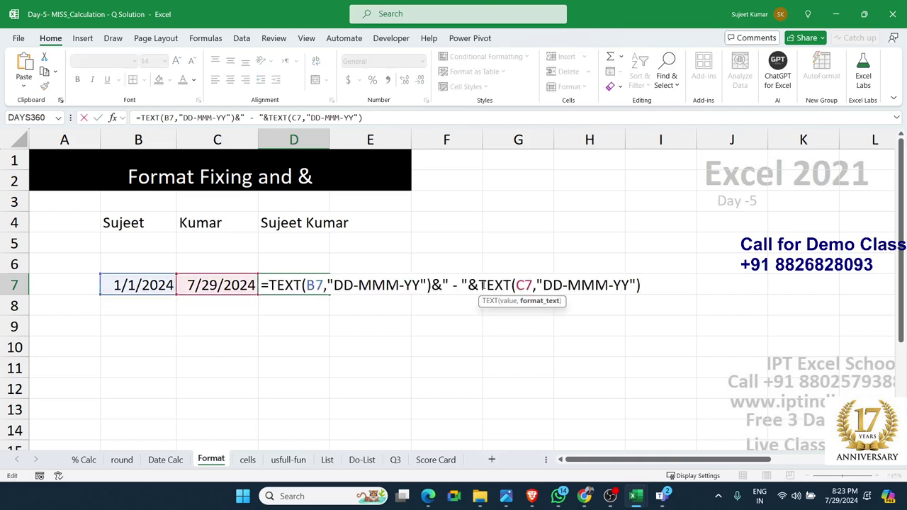
key(Left)
key(Left)
key(Left)
key(Left)
key(Left)
key(Left)
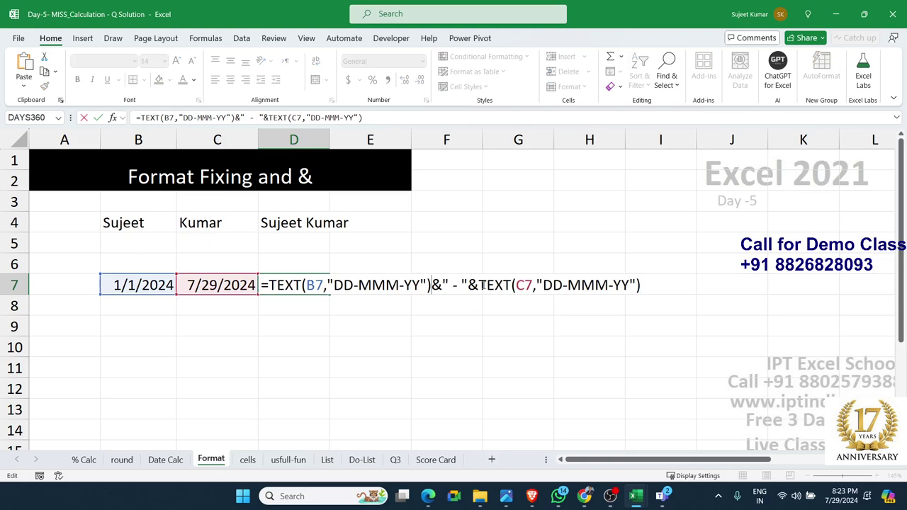
key(Left)
key(Left)
key(Left)
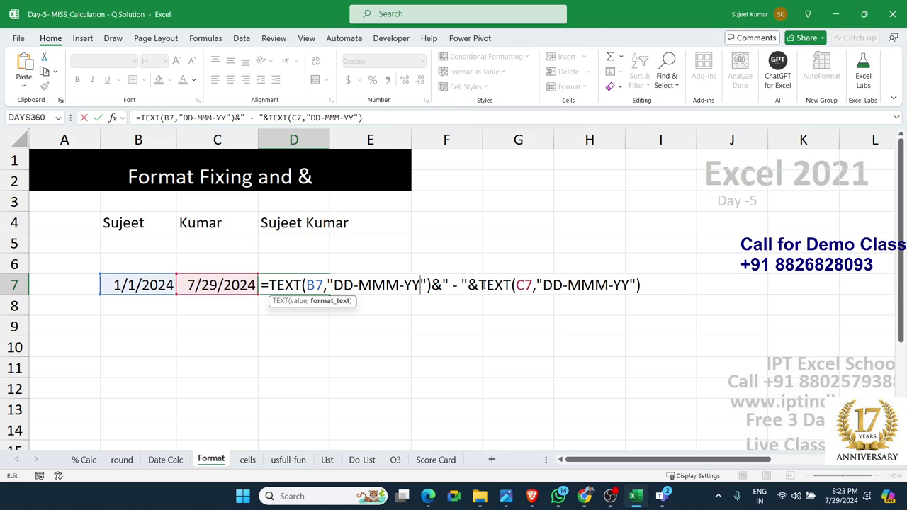
key(shift+Left)
key(shift+Left)
key(shift+Left)
key(shift+Left)
key(shift+Left)
key(shift+Left)
key(shift+Left)
key(shift+Left)
key(shift+Left)
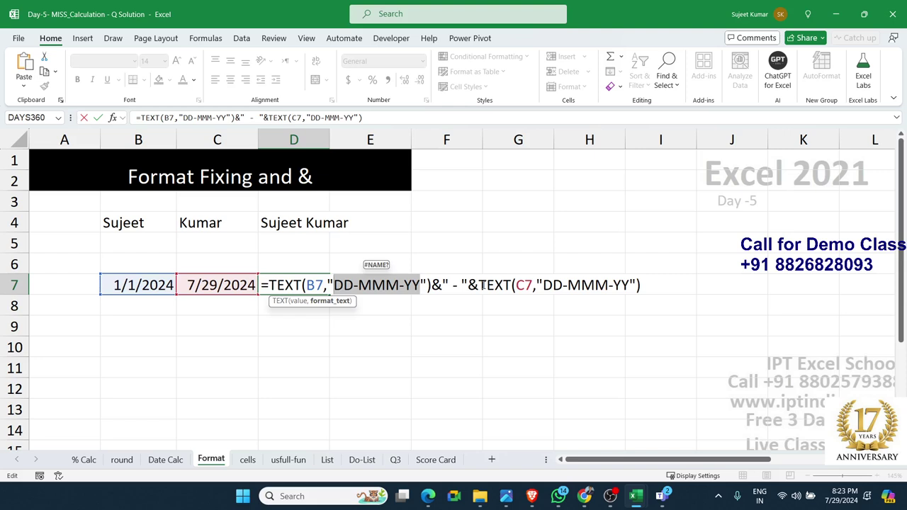
key(Right)
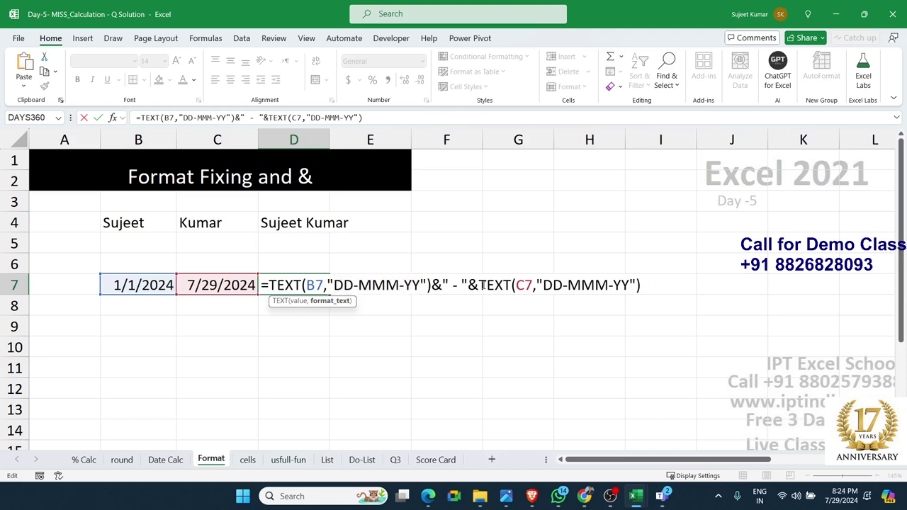
key(Right)
key(Right)
key(Right)
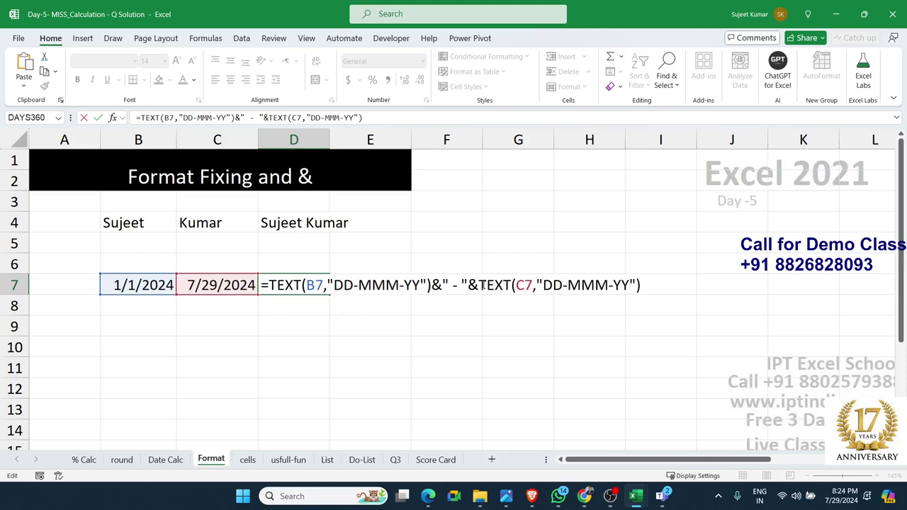
key(shift+Left)
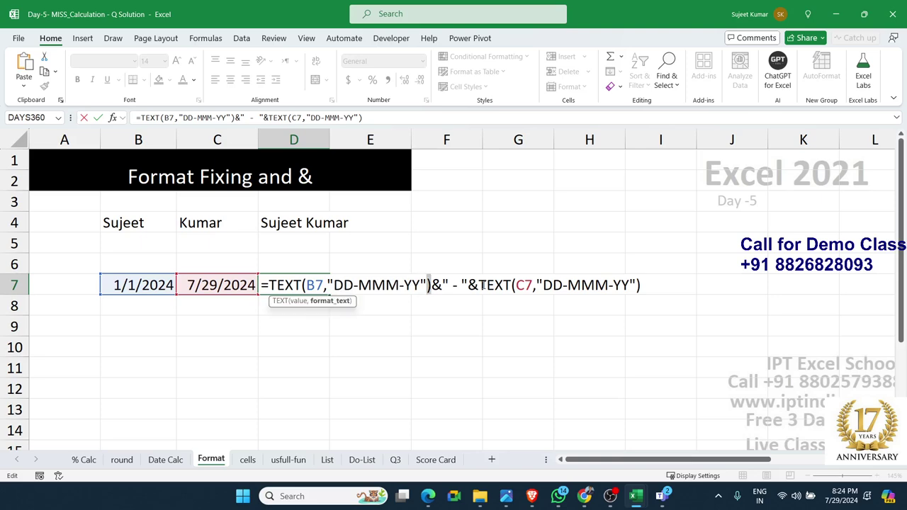
key(shift+Left)
key(shift+Left)
key(shift+Left)
key(shift+Left)
key(shift+Left)
key(shift+Left)
key(shift+Left)
key(shift+Left)
key(shift+Left)
key(shift+Left)
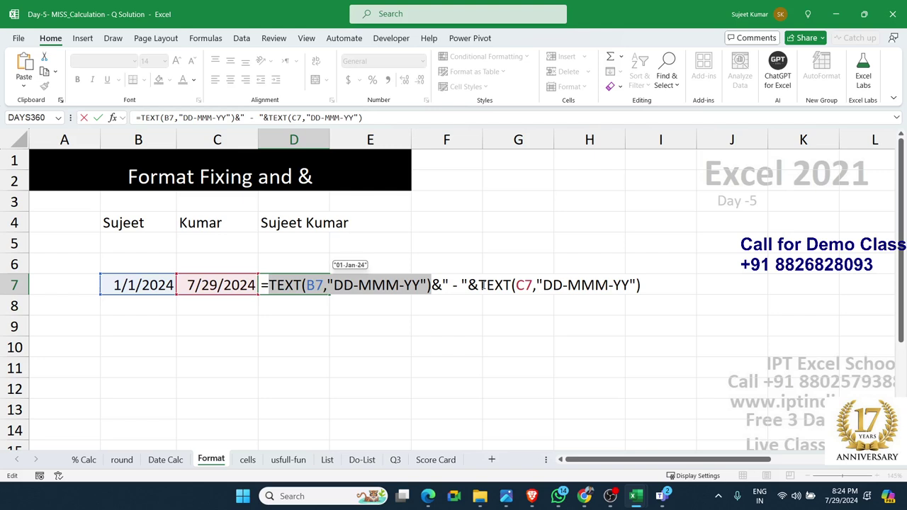
key(Right)
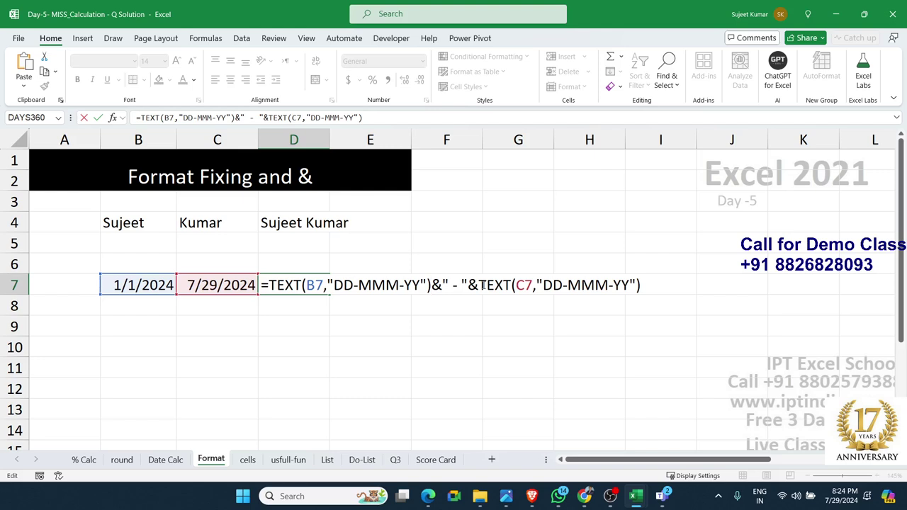
key(Return)
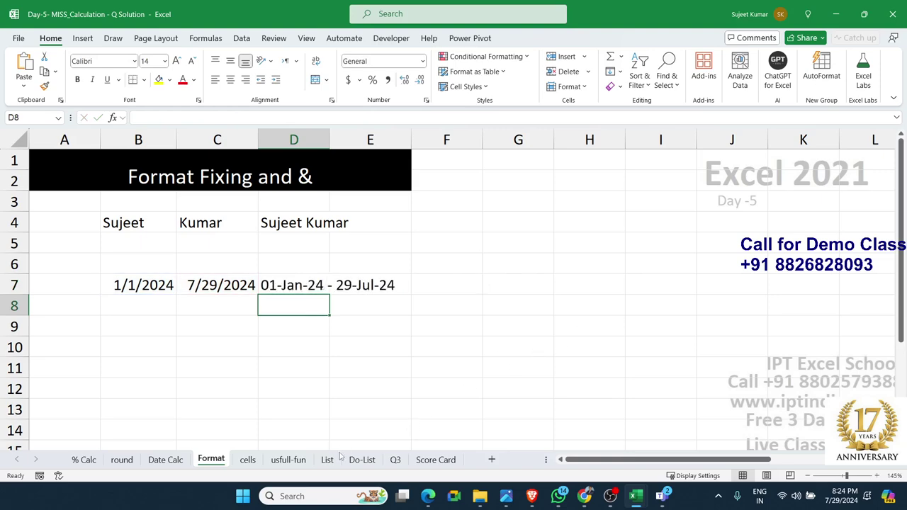
On the usfull-fun sheet, clear the old results in A13:D16
click(291, 460)
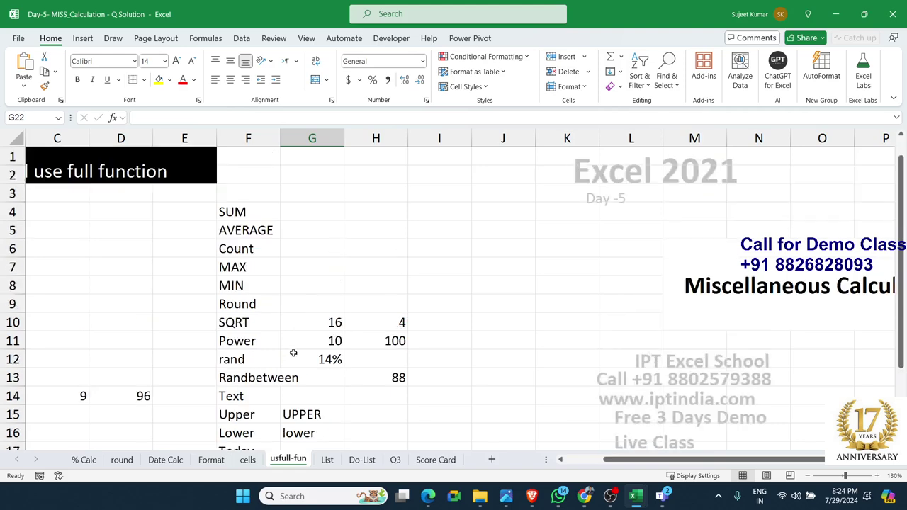
drag(624, 461, 587, 461)
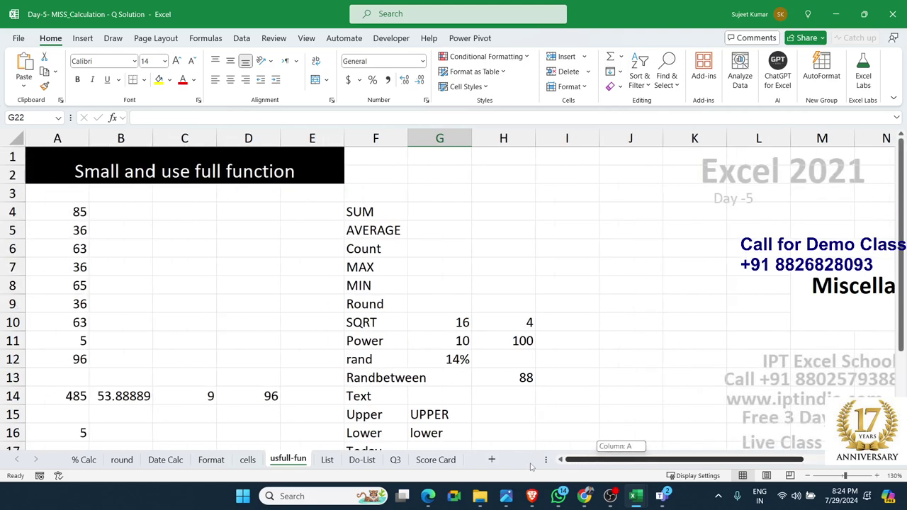
click(76, 387)
drag(58, 377, 239, 430)
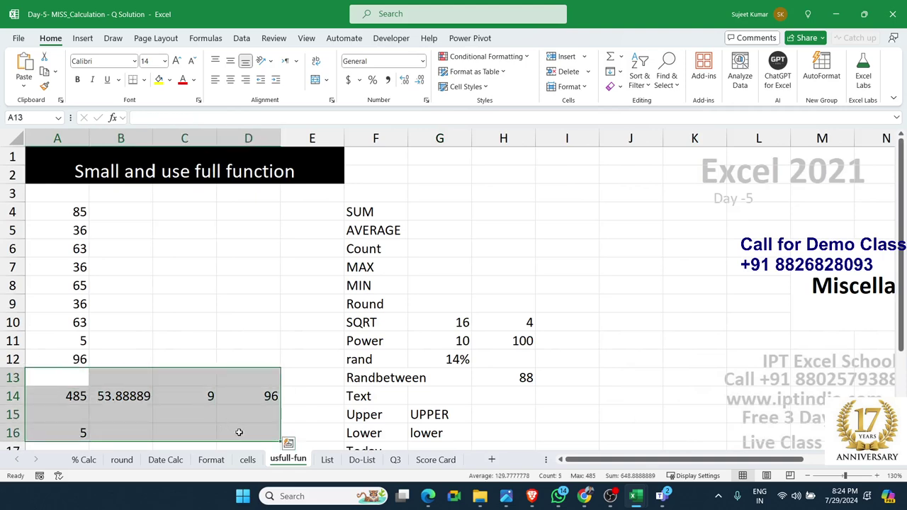
key(Delete)
click(138, 214)
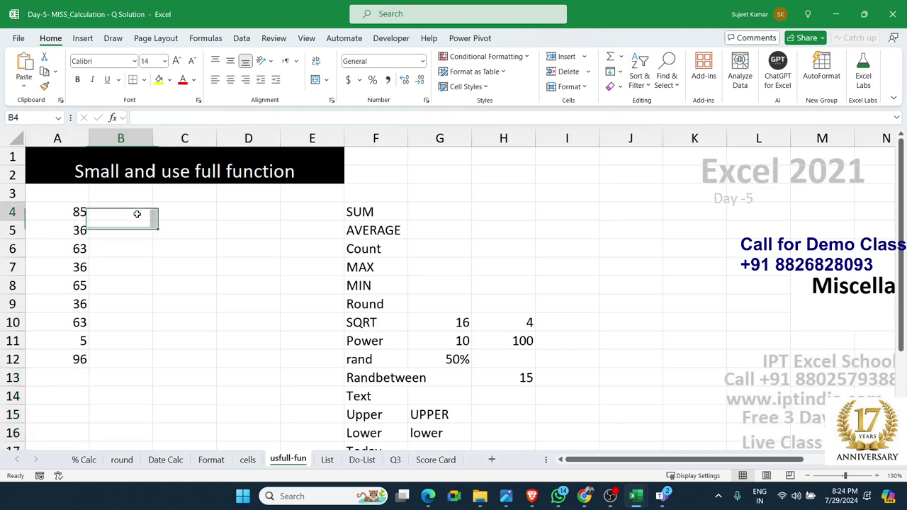
Enter =SUM(A4:A12) in B4 and =AVERAGE(A4:A12) in B5, giving 485 and 53.88889
text(=su)
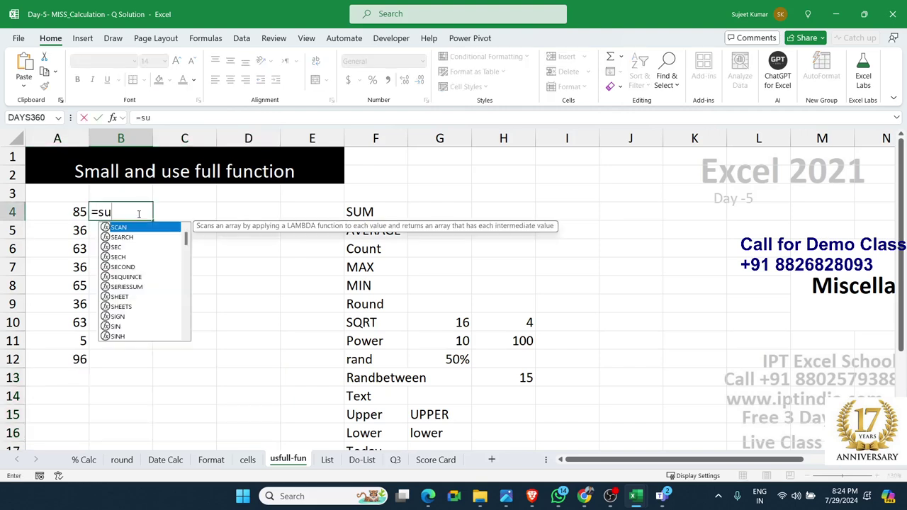
text(m)
key(Tab)
drag(79, 213, 81, 358)
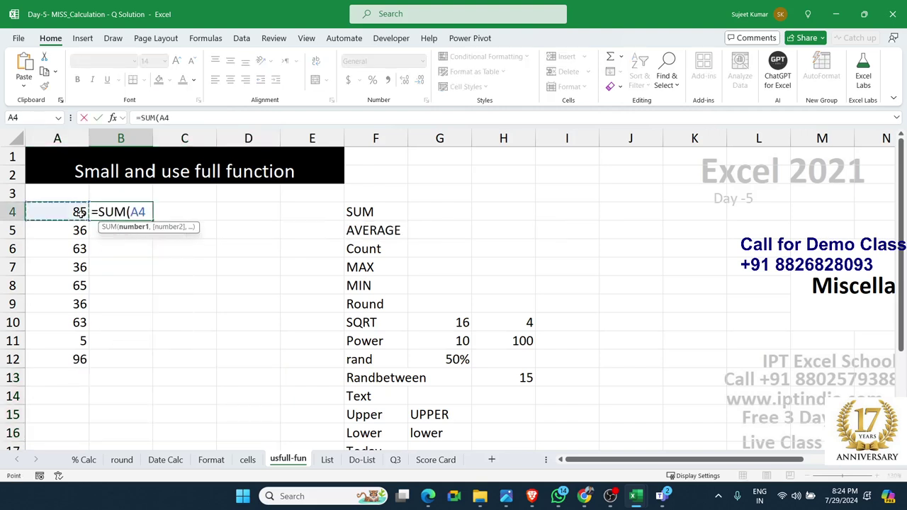
key(Return)
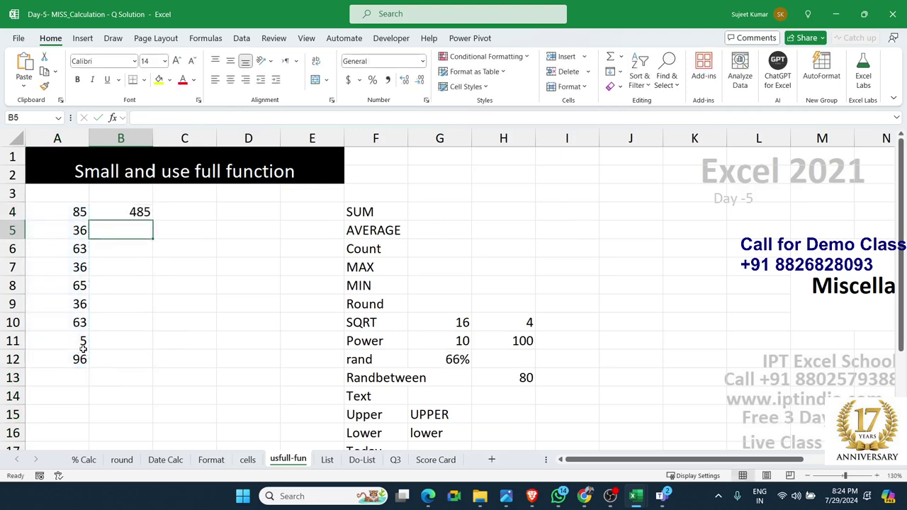
text(=av)
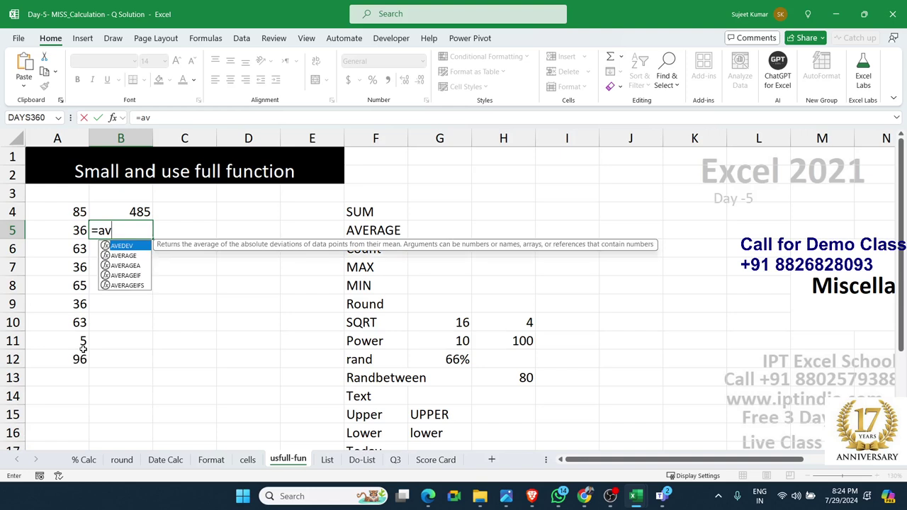
key(Down)
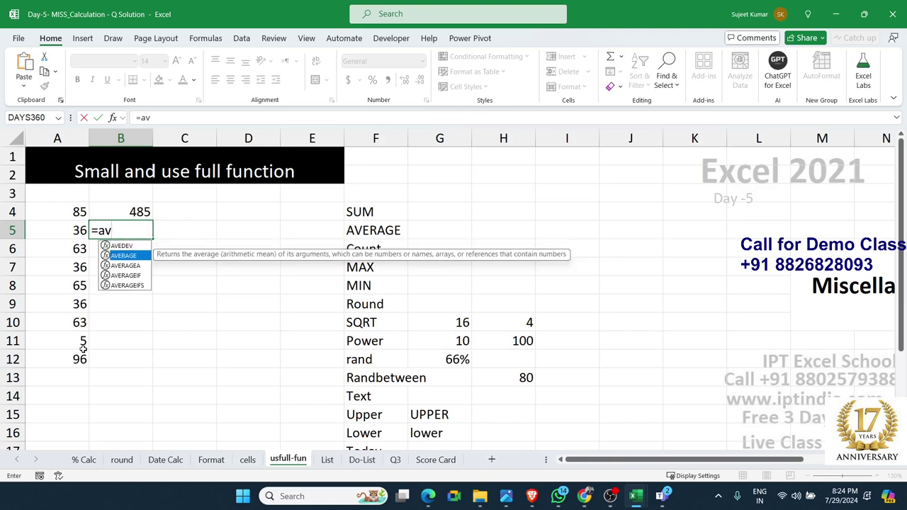
key(Tab)
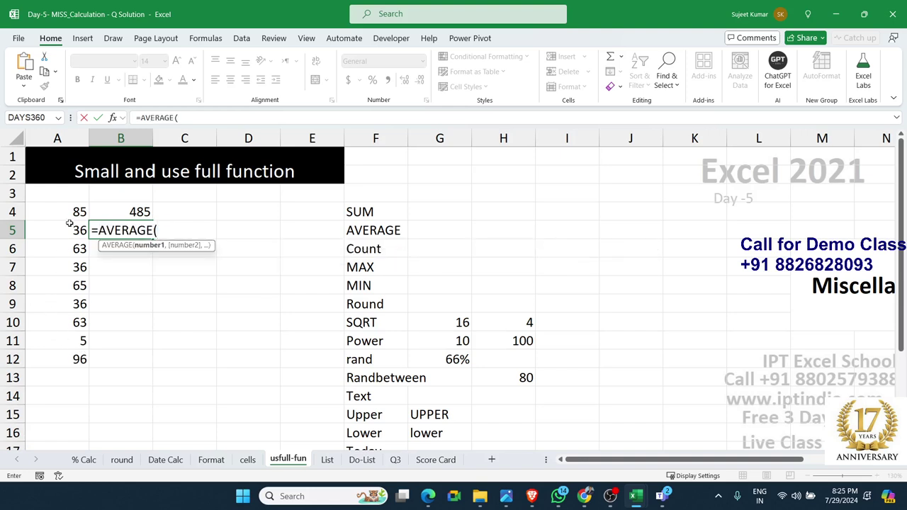
drag(68, 214, 57, 356)
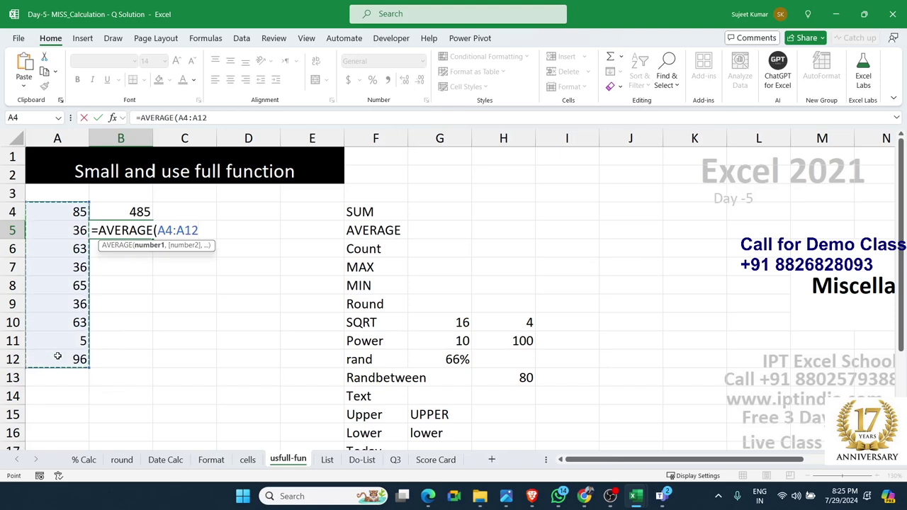
key(Return)
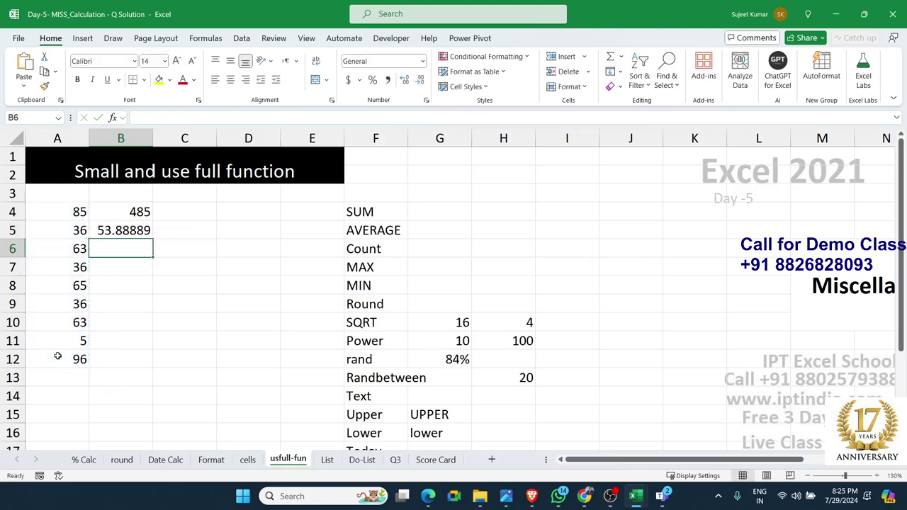
Enter =COUNT(A4:A12) in B6, giving 9
text(=coy)
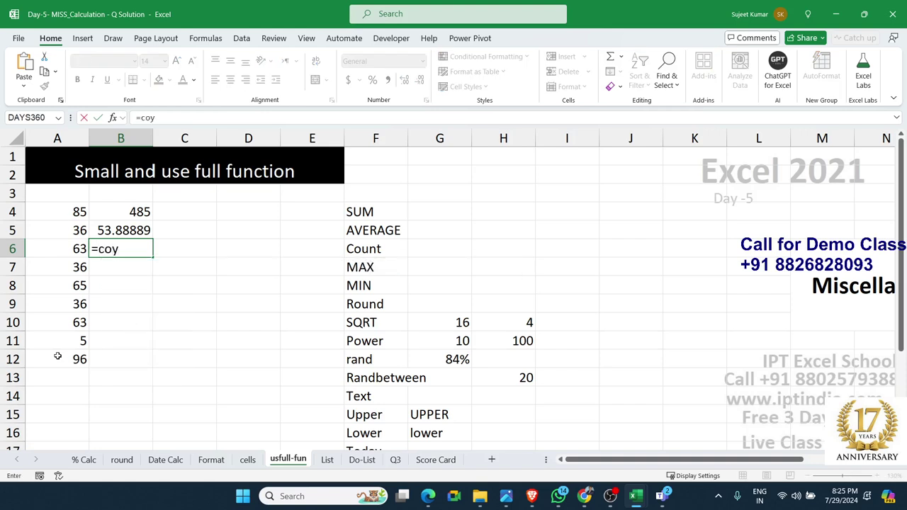
key(BackSpace)
text(ub)
key(BackSpace)
key(Tab)
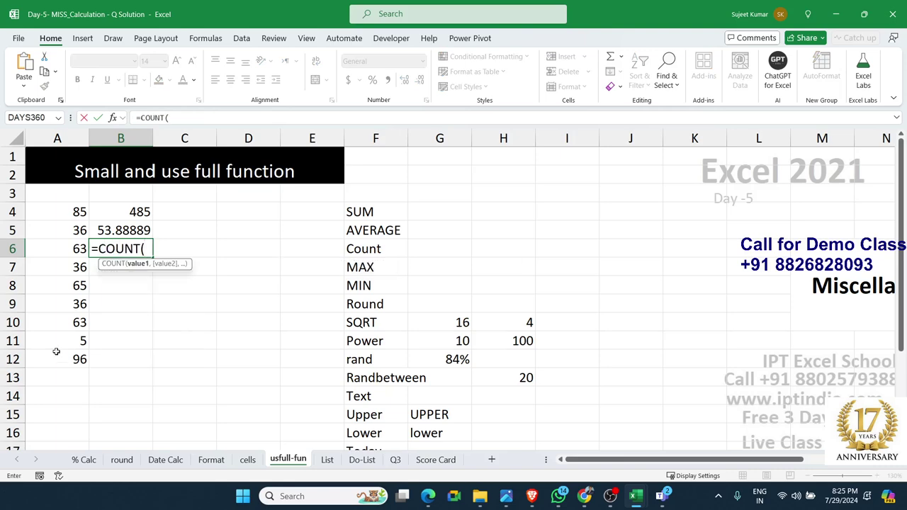
drag(75, 213, 67, 362)
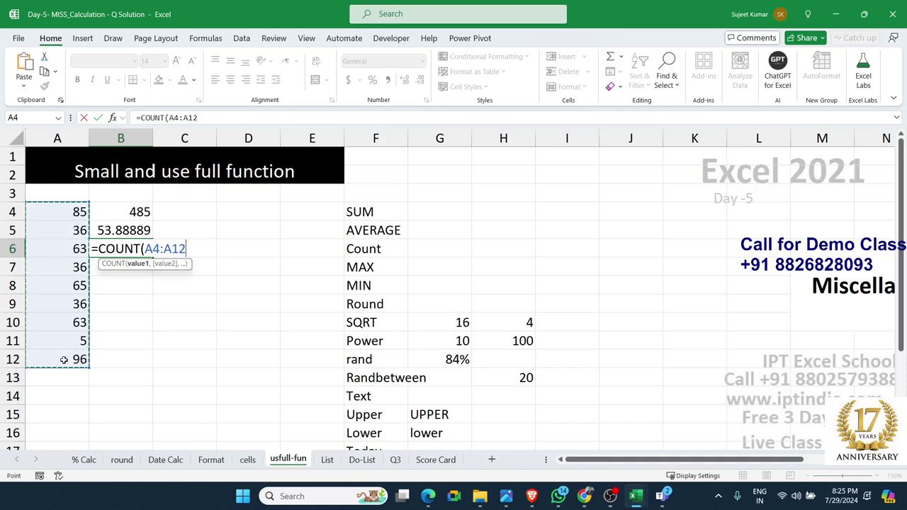
key(Return)
key(Up)
key(Right)
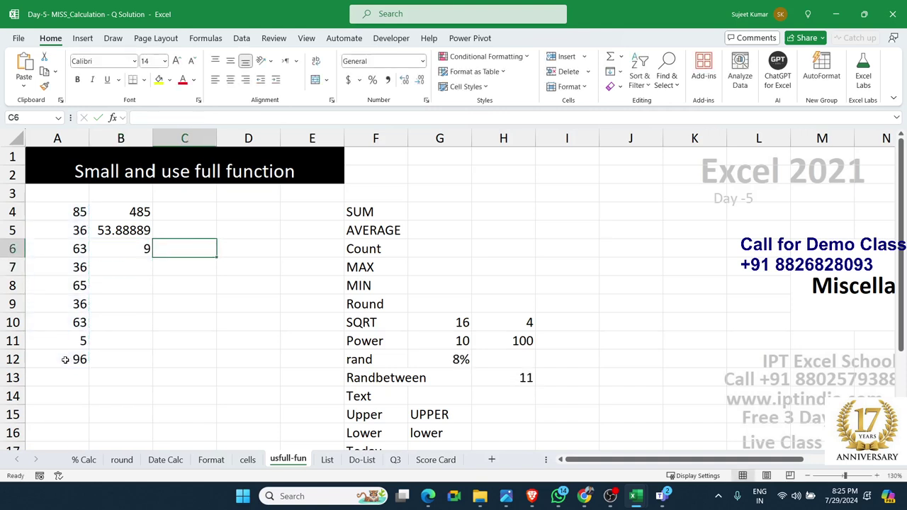
Enter =COUNTA(A4:A12) in C6, which returns 9
text(=)
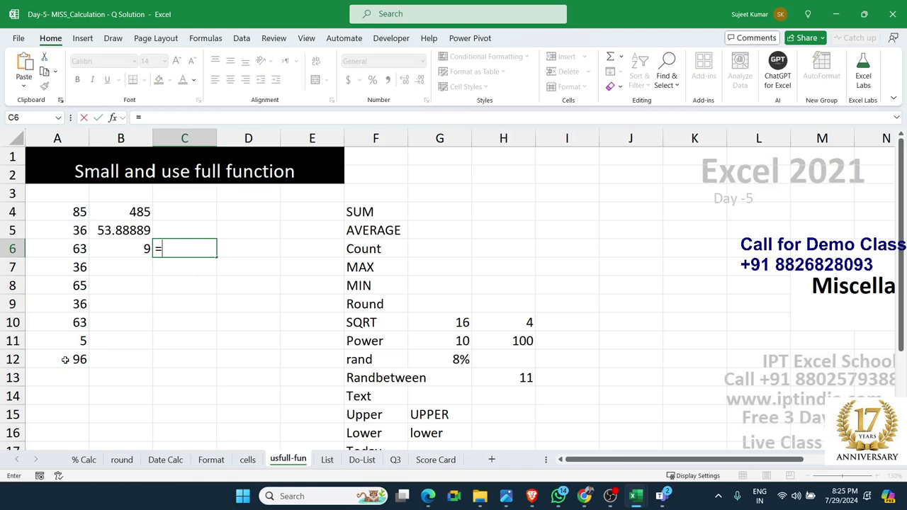
text(coun)
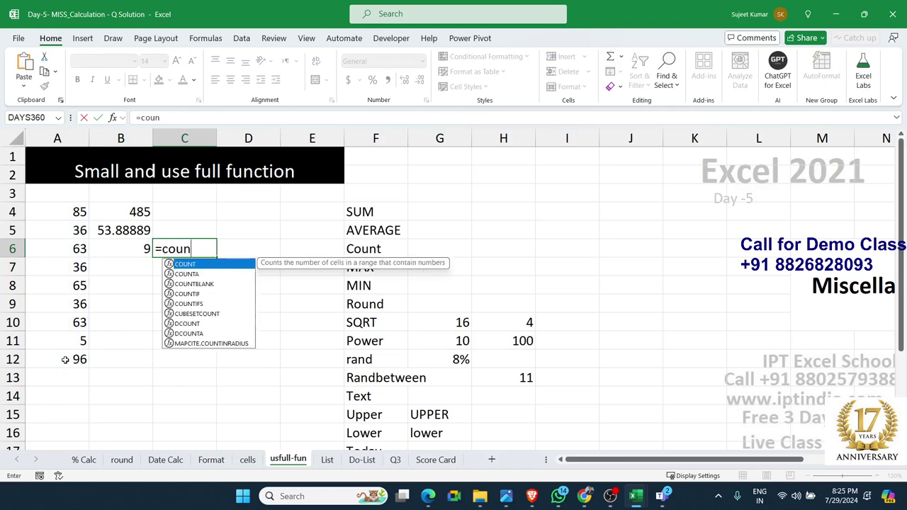
key(Down)
key(Tab)
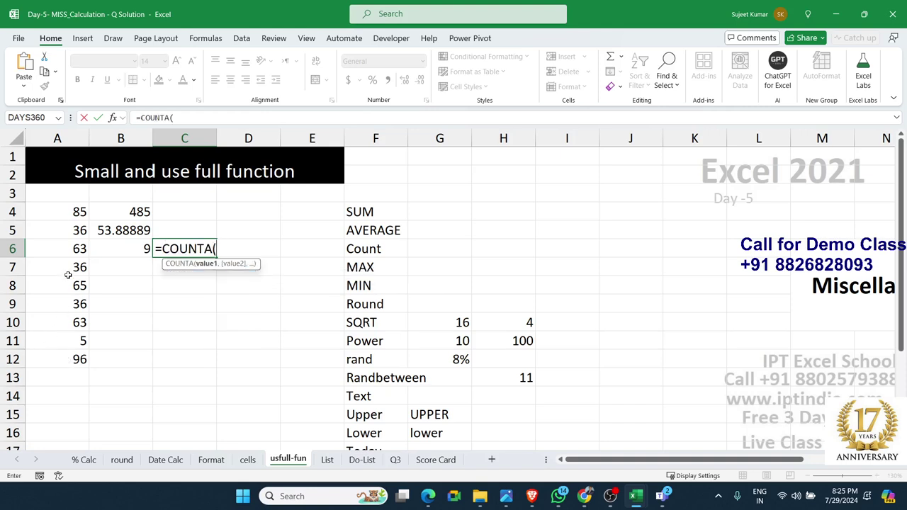
drag(65, 213, 65, 361)
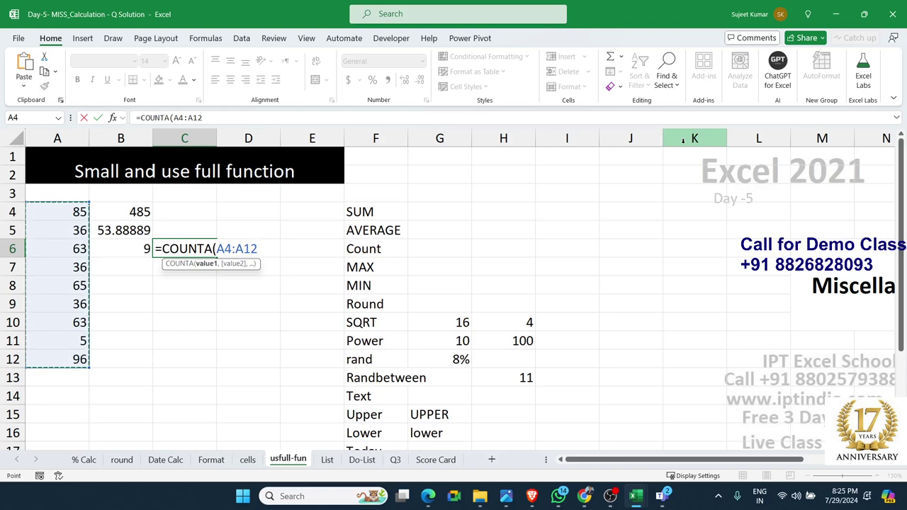
key(Return)
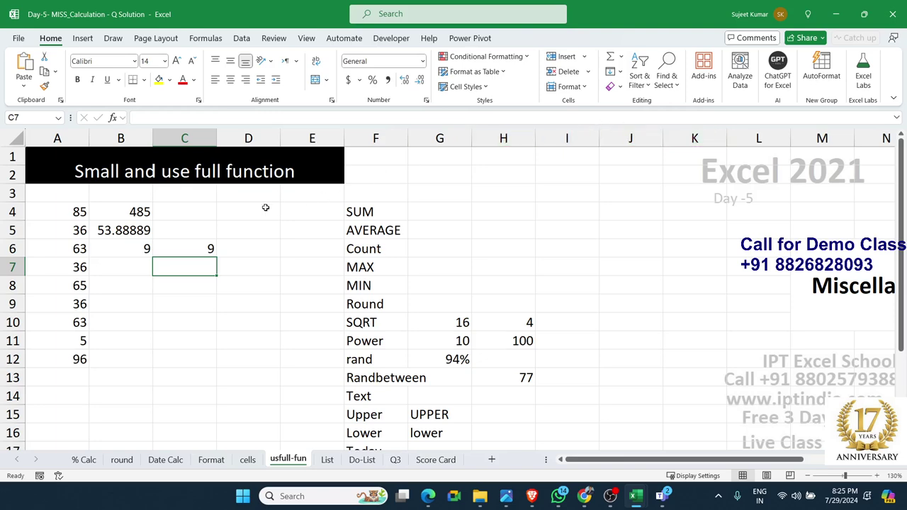
click(126, 260)
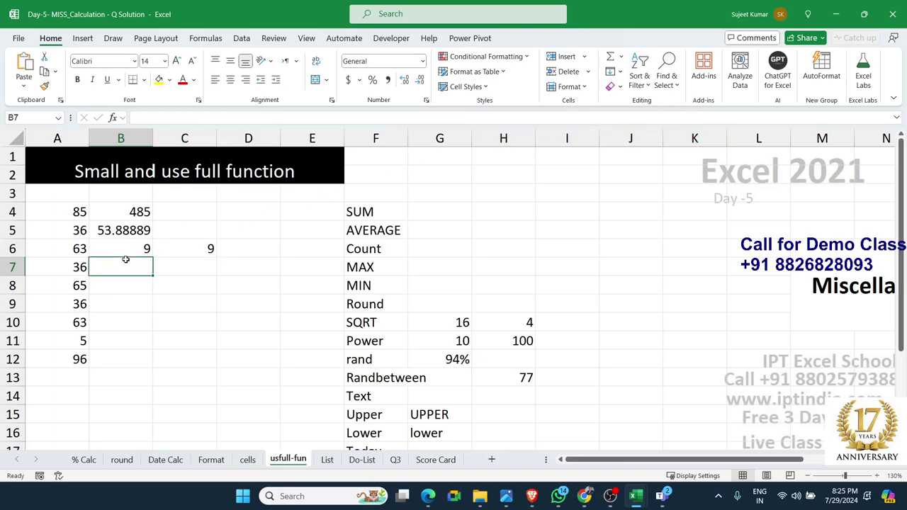
Enter =MIN(A4:A12) in B7 and =MAX(A4:A12) in B8, showing 5 and 96
text(=min)
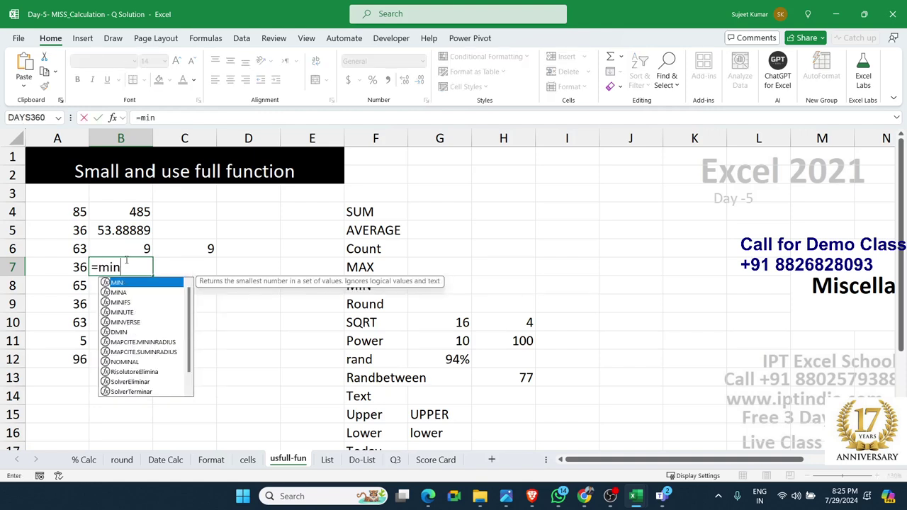
key(Tab)
drag(71, 212, 71, 352)
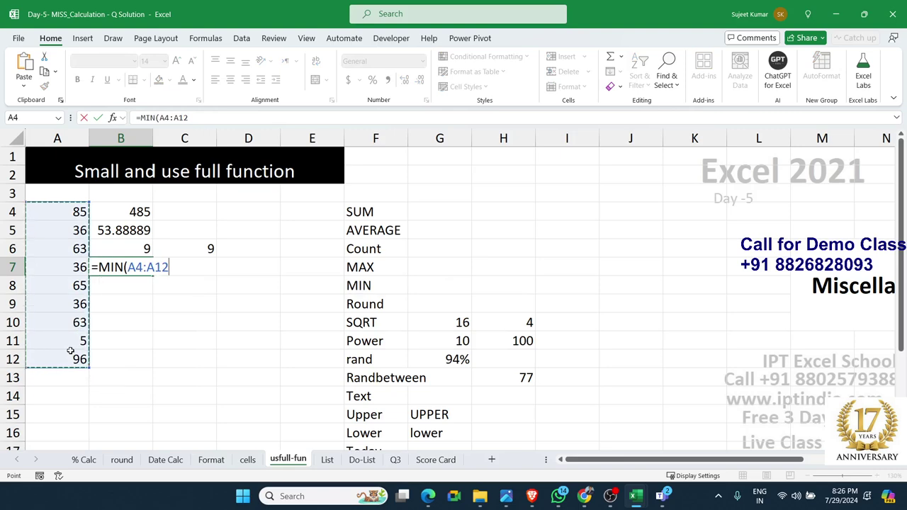
key(Return)
text(=ma)
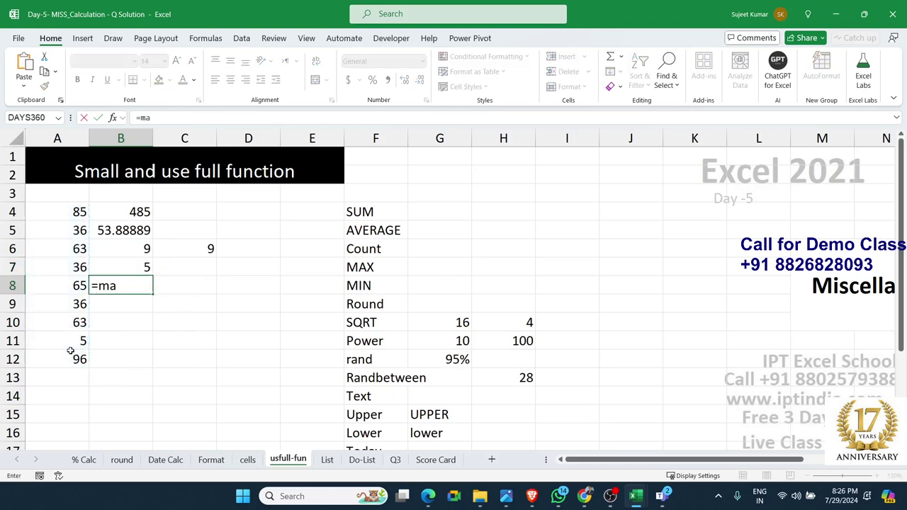
text(x)
key(Tab)
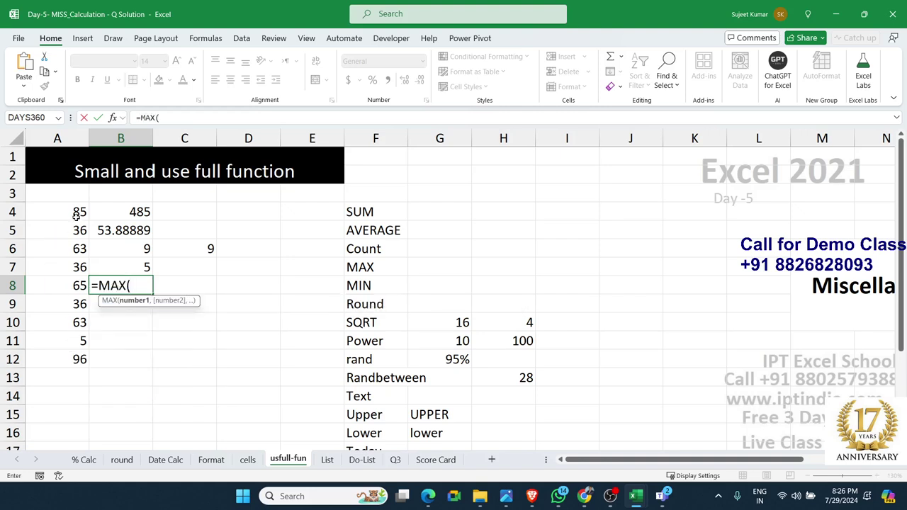
drag(74, 212, 61, 350)
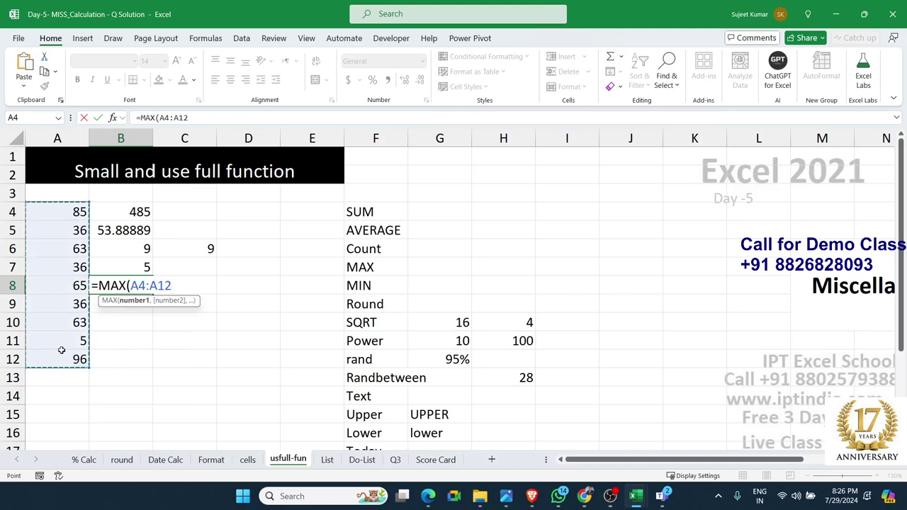
key(Return)
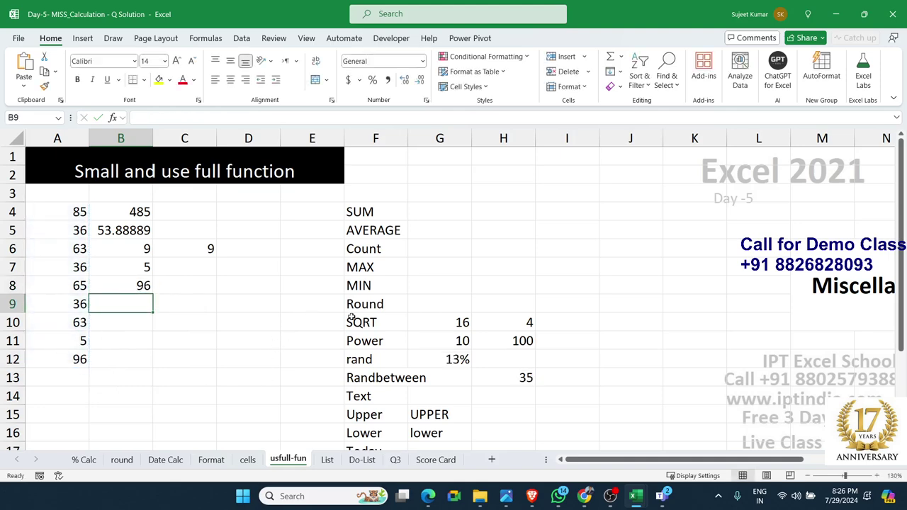
Review the SQRT example for 16 in row 10 and the POWER example for 10 in row 11
click(357, 305)
click(375, 320)
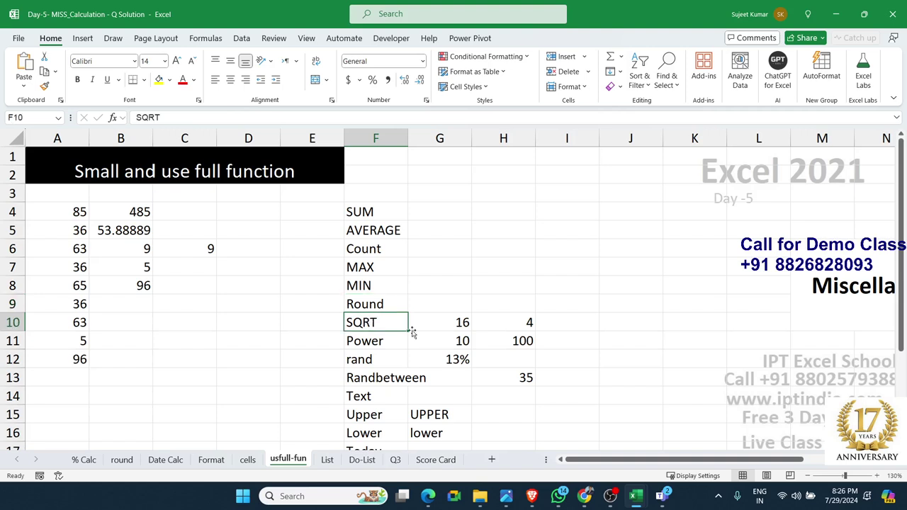
mouse_move(464, 326)
mouse_down()
mouse_move(513, 334)
mouse_move(513, 324)
mouse_up()
click(450, 320)
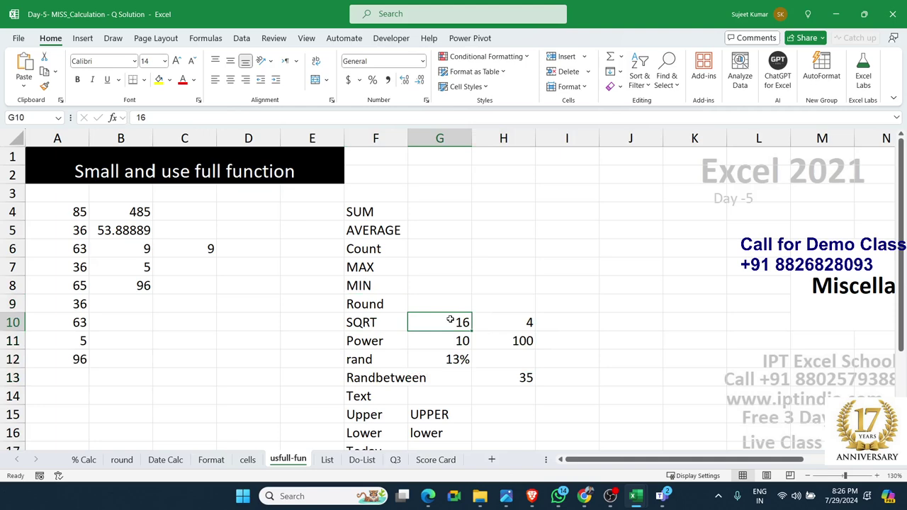
double_click(499, 322)
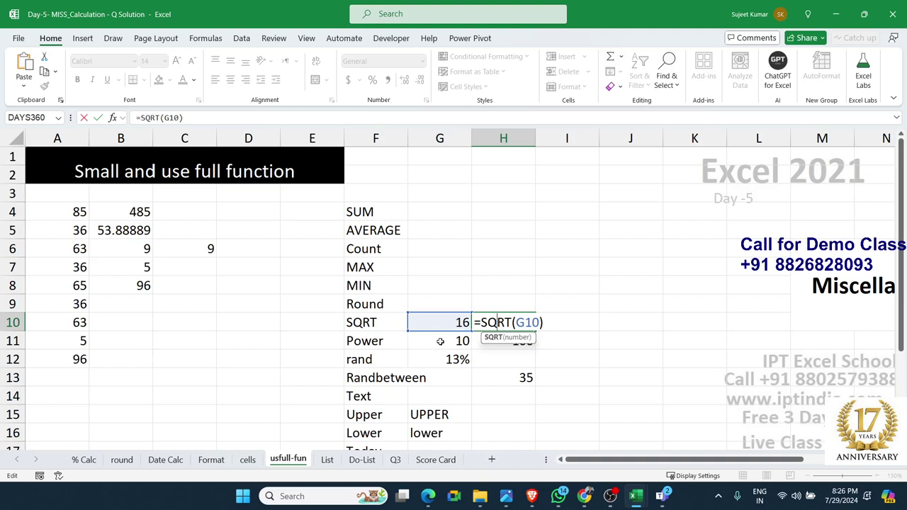
key(Return)
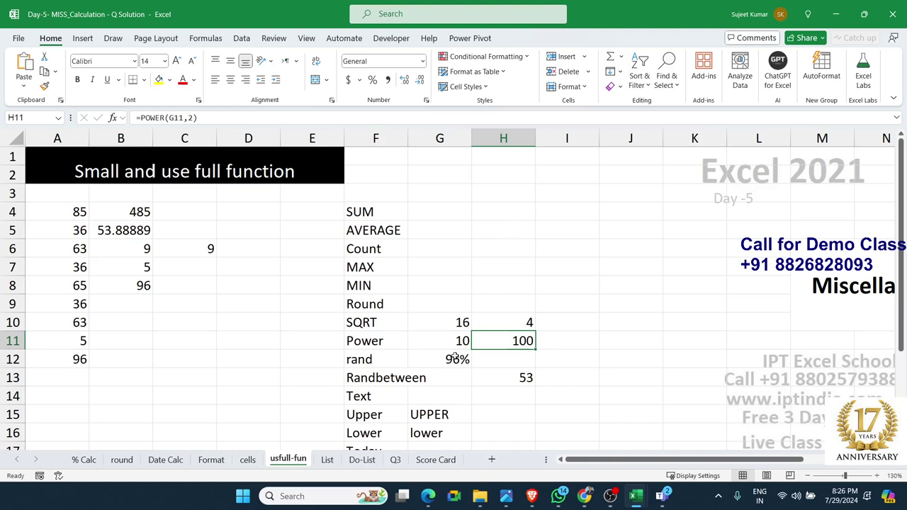
click(456, 346)
click(494, 344)
click(460, 345)
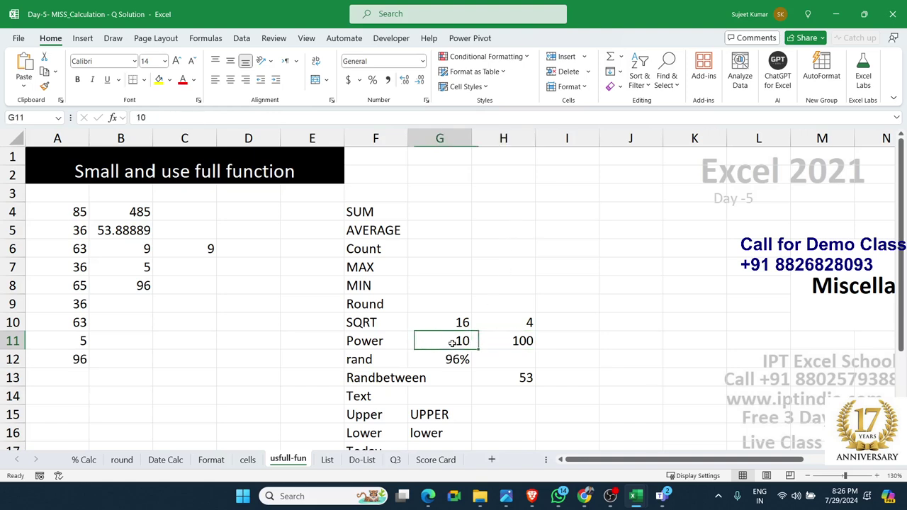
click(562, 337)
Enter =10^2 in H3, which shows 100
click(508, 204)
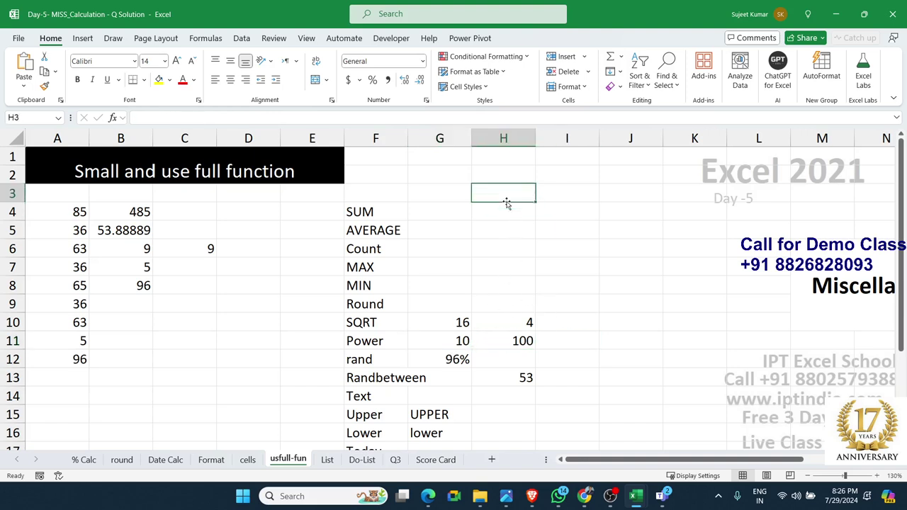
text(=1)
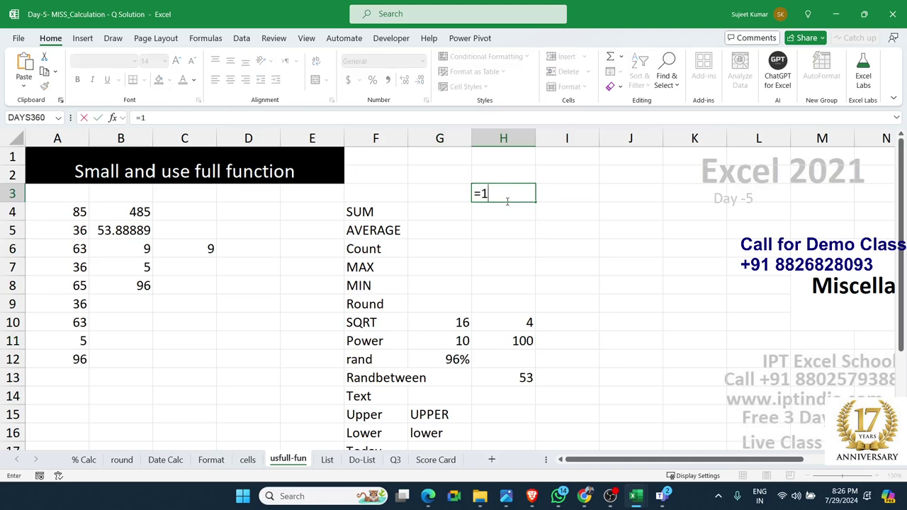
text(0^)
text(2)
key(Return)
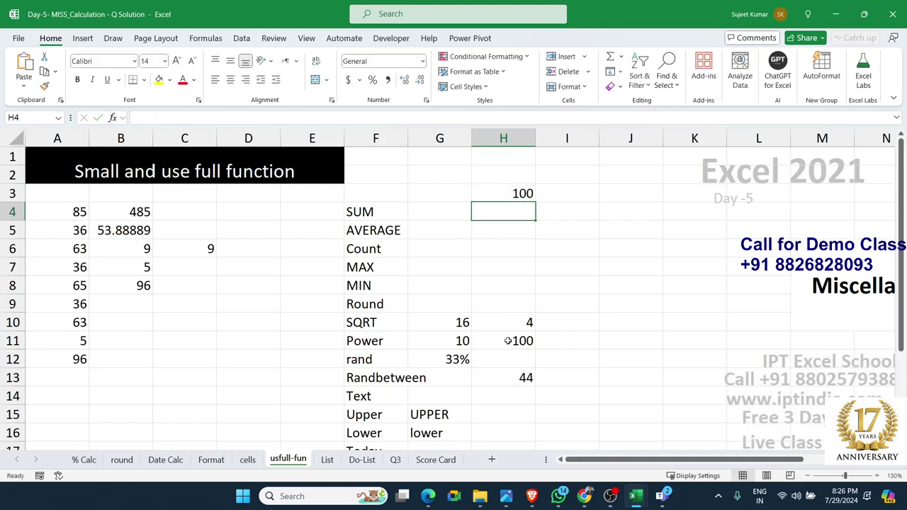
Inspect the POWER(G11,2) formula in H11 and its arguments, leaving it unchanged
click(508, 338)
double_click(507, 340)
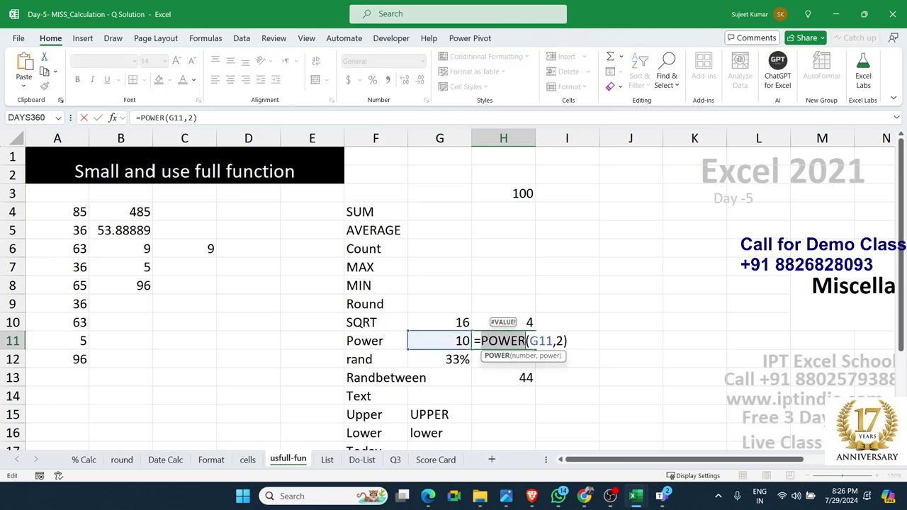
click(534, 341)
click(557, 341)
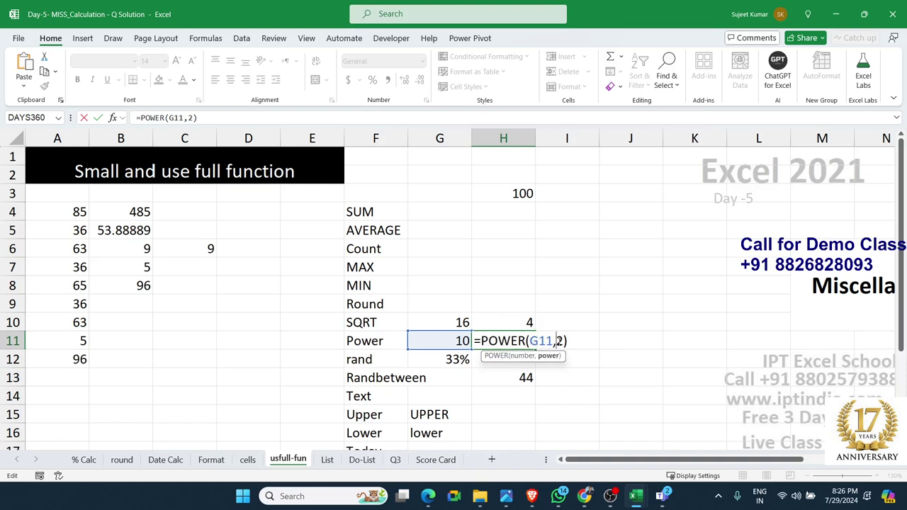
key(Return)
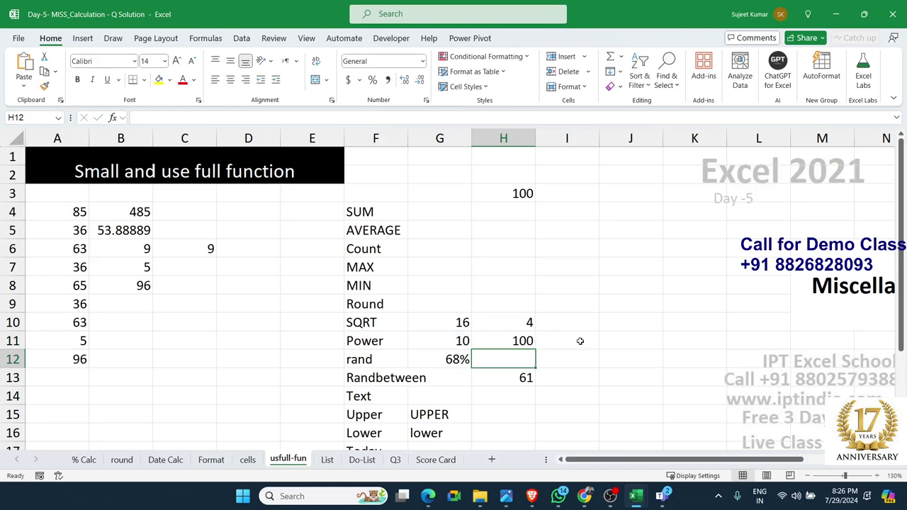
click(503, 201)
Enter =RAND() in H4 and compare it with the RAND formula in G12
click(508, 216)
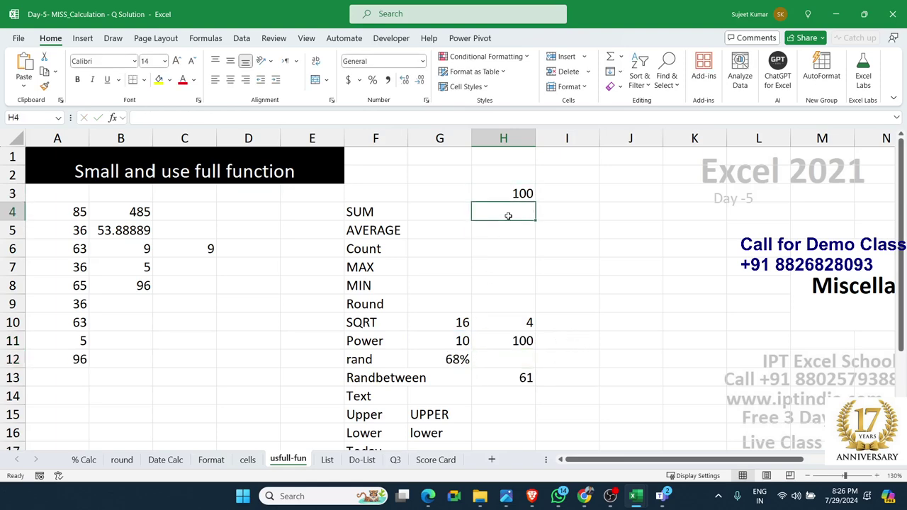
text(=ra)
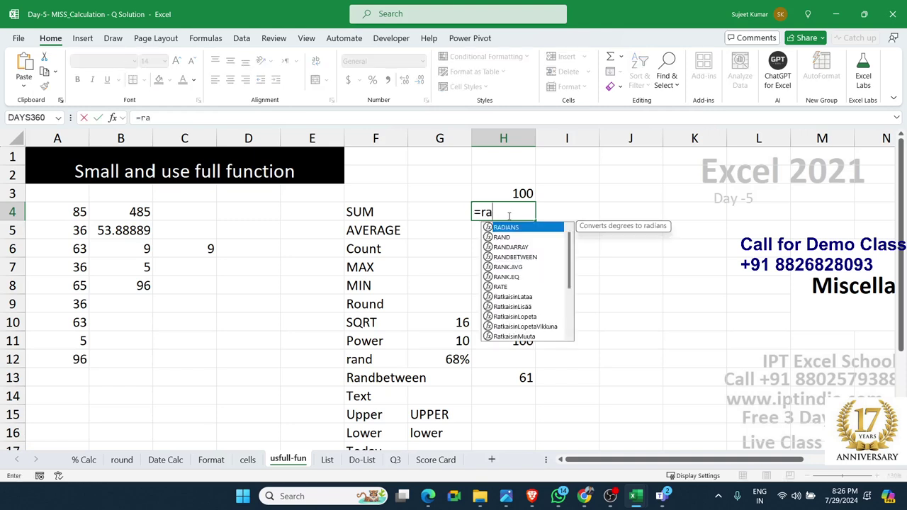
text(nd)
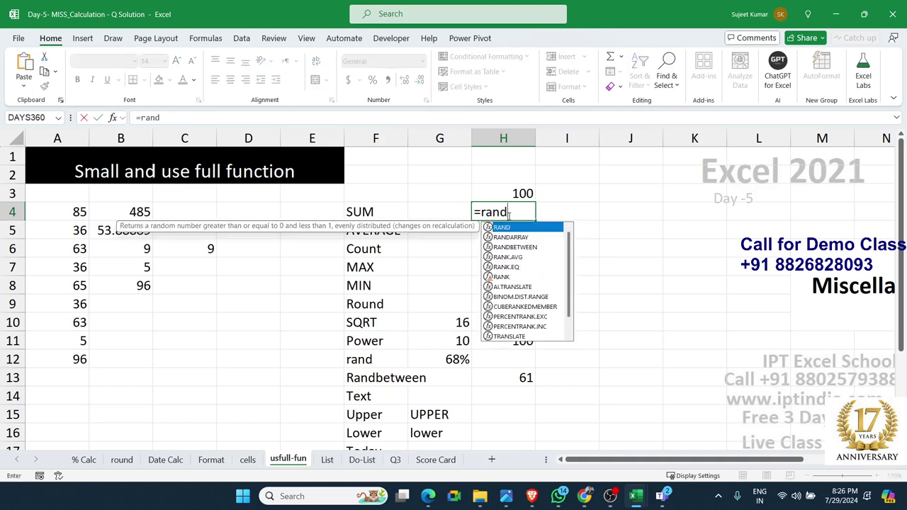
key(Tab)
key(Return)
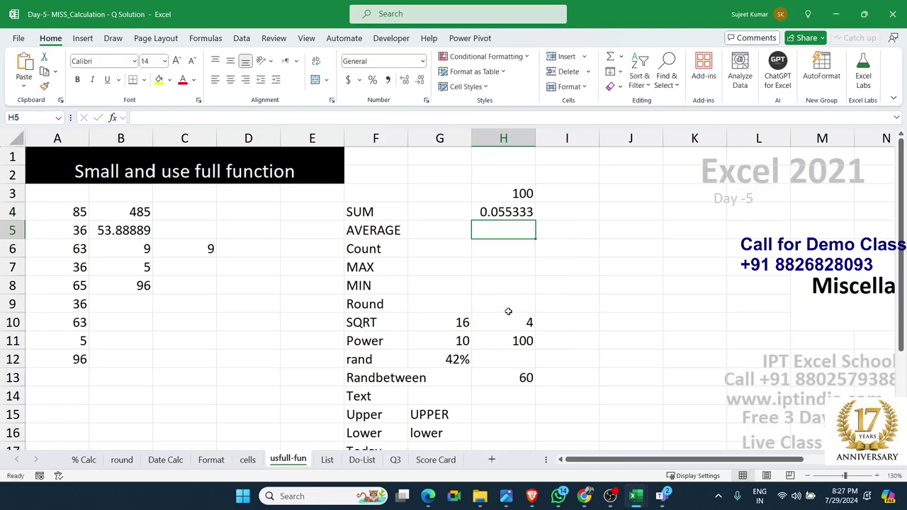
double_click(453, 360)
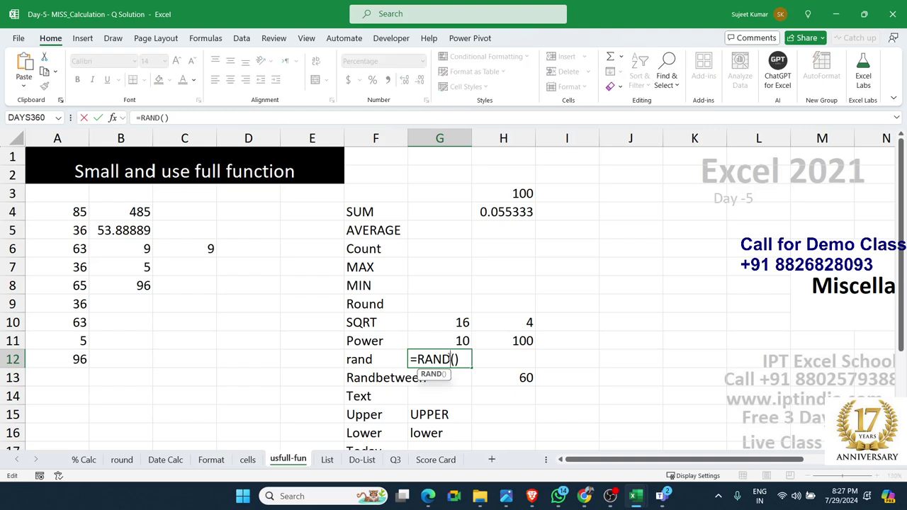
key(Return)
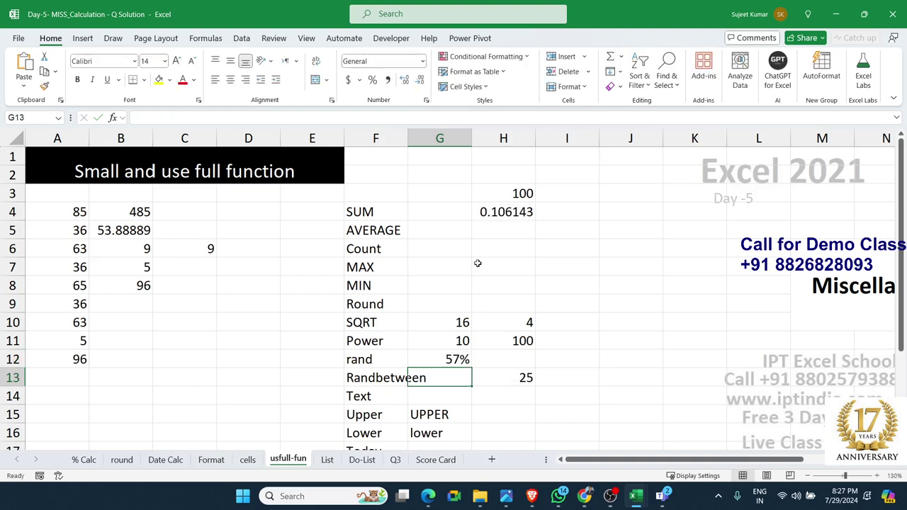
Apply the Time number format to H4's random value, recalculate, then undo back to General
click(498, 205)
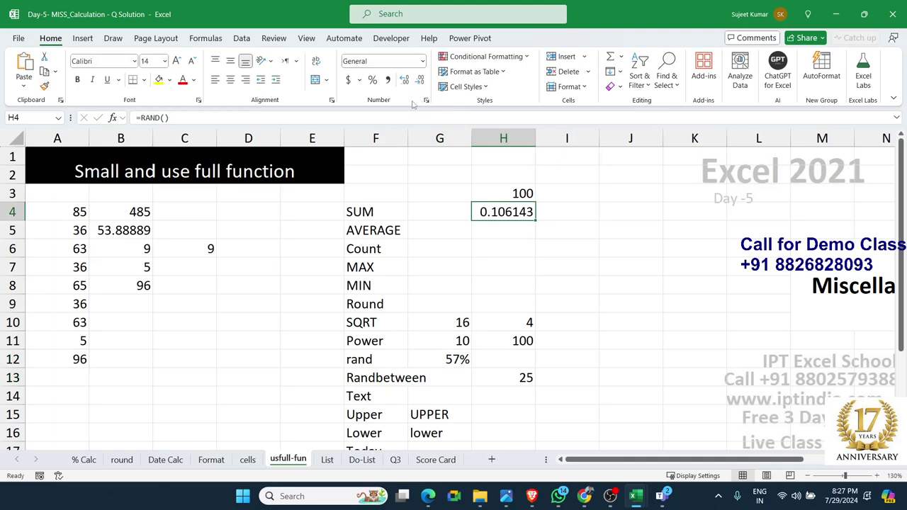
click(422, 61)
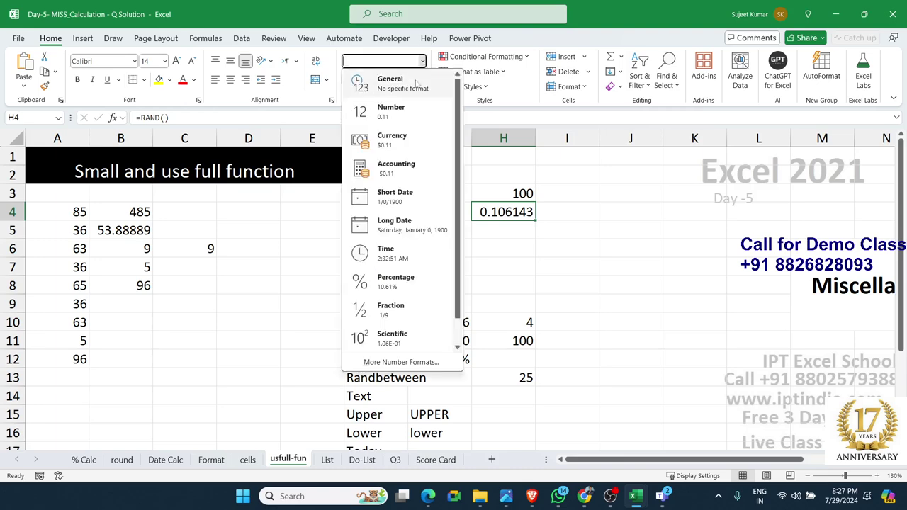
click(399, 253)
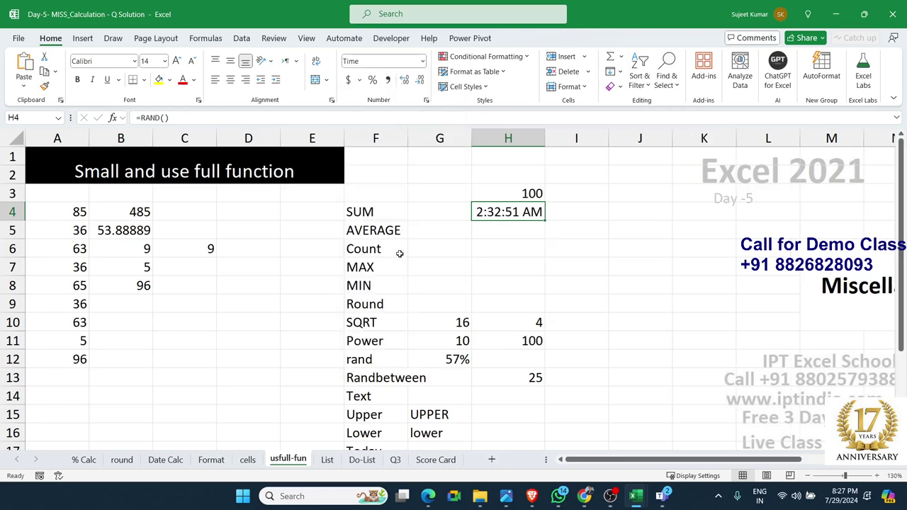
double_click(582, 250)
click(578, 277)
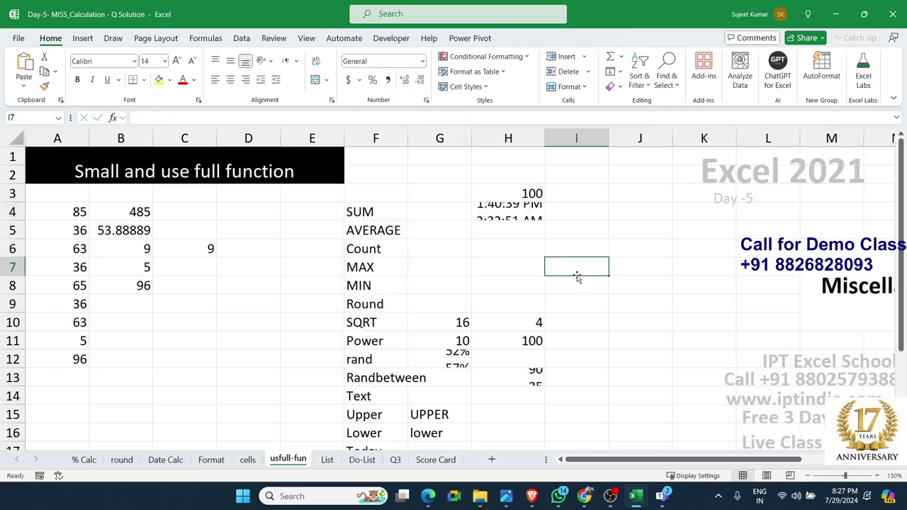
key(ctrl+z)
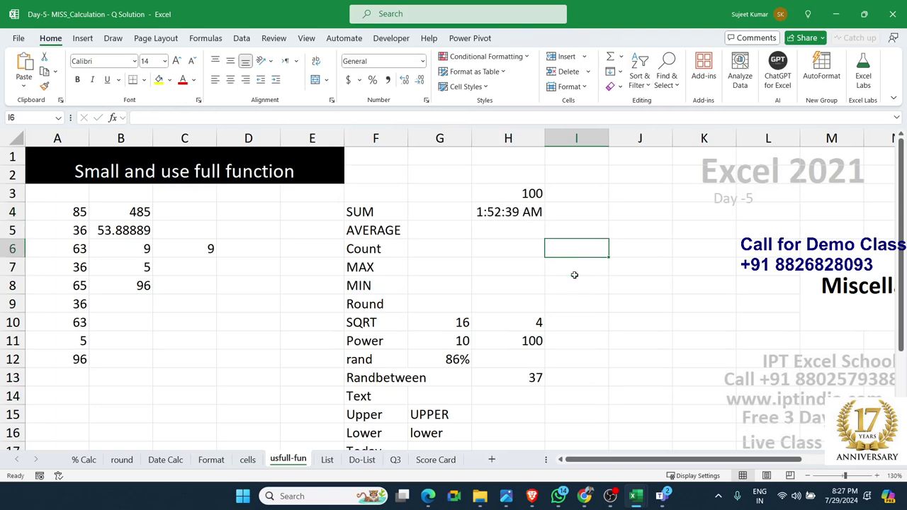
key(ctrl+z)
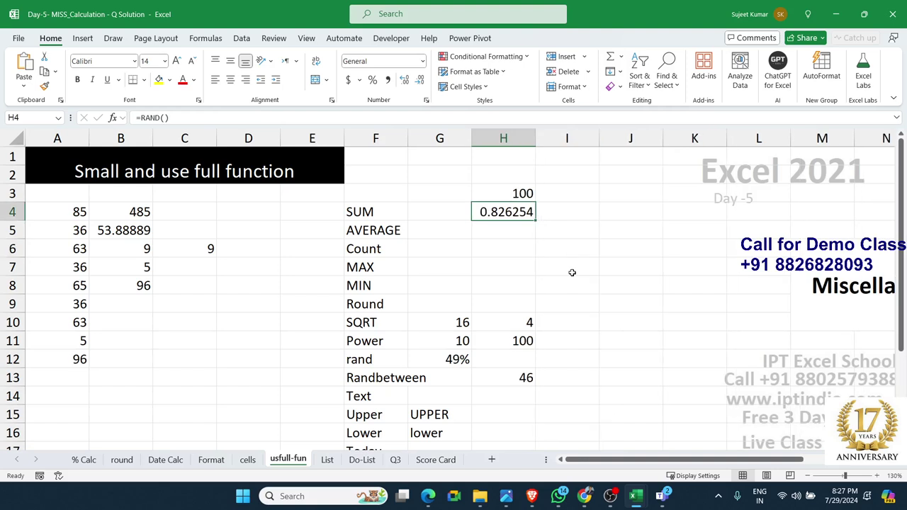
Enter =RANDBETWEEN(10,90) in H13 with limits 10 and 90, then recalculate to see new whole numbers
click(410, 378)
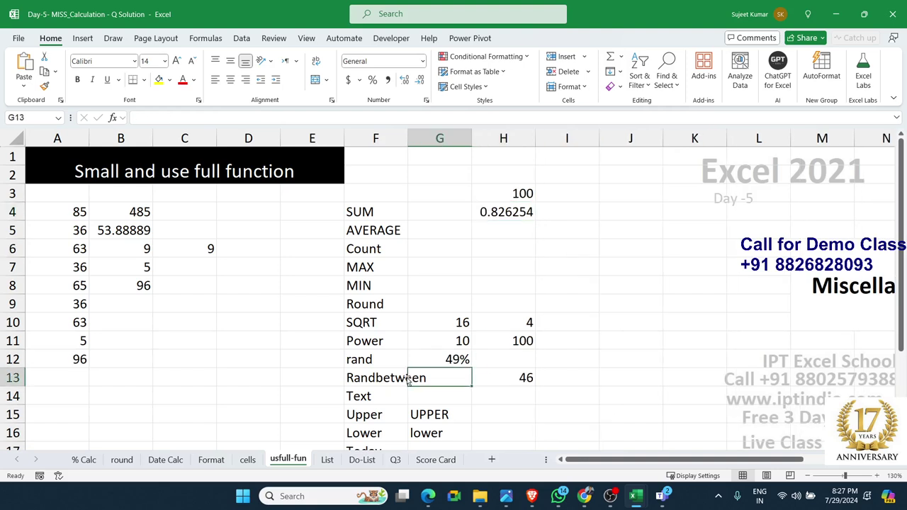
double_click(524, 377)
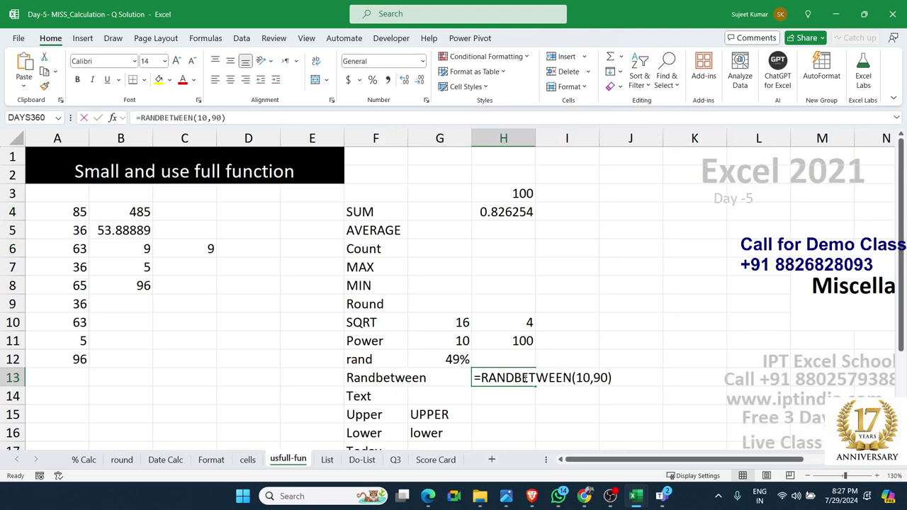
click(579, 379)
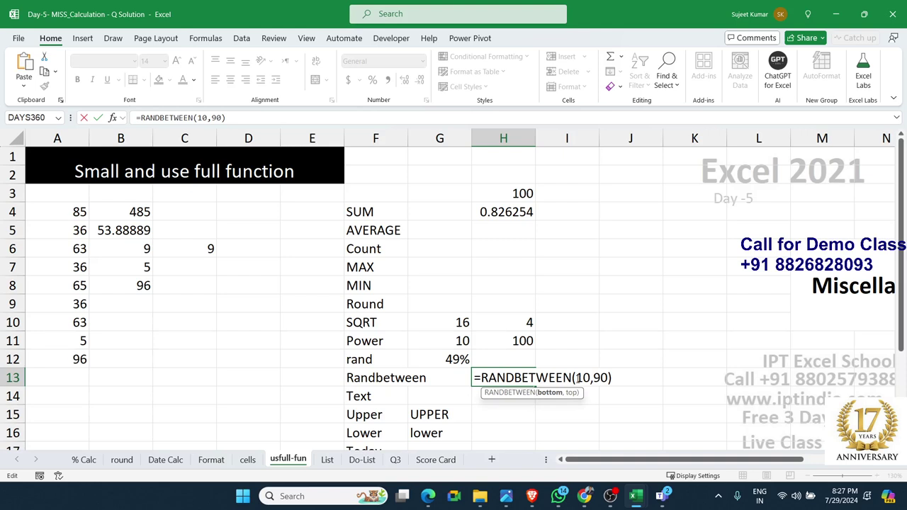
click(600, 378)
key(Return)
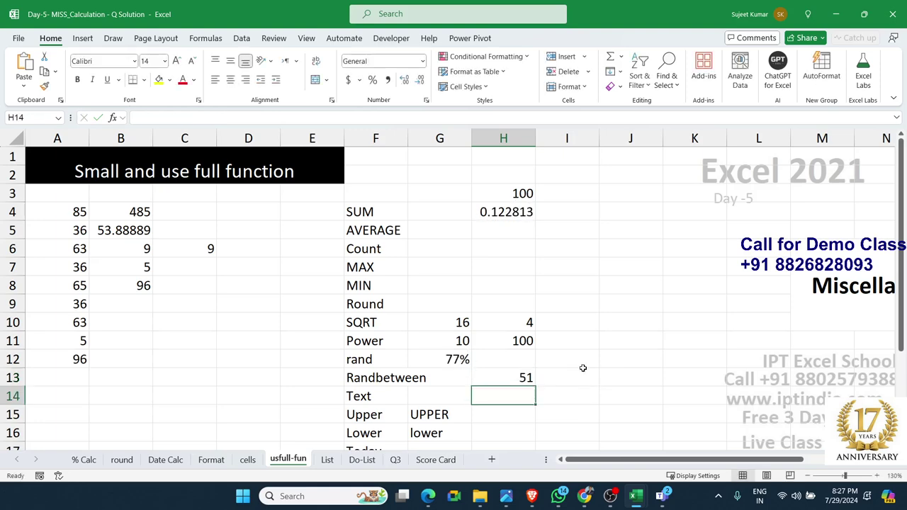
click(606, 292)
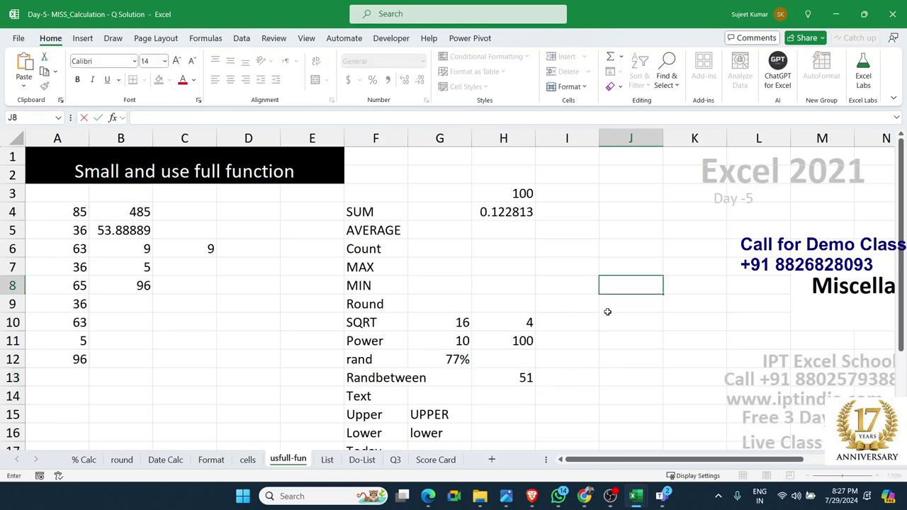
click(588, 317)
click(573, 369)
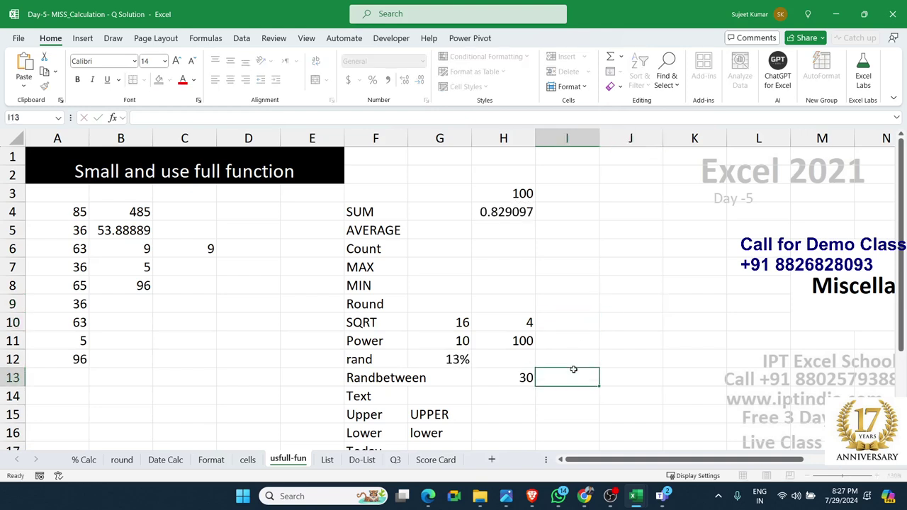
click(527, 379)
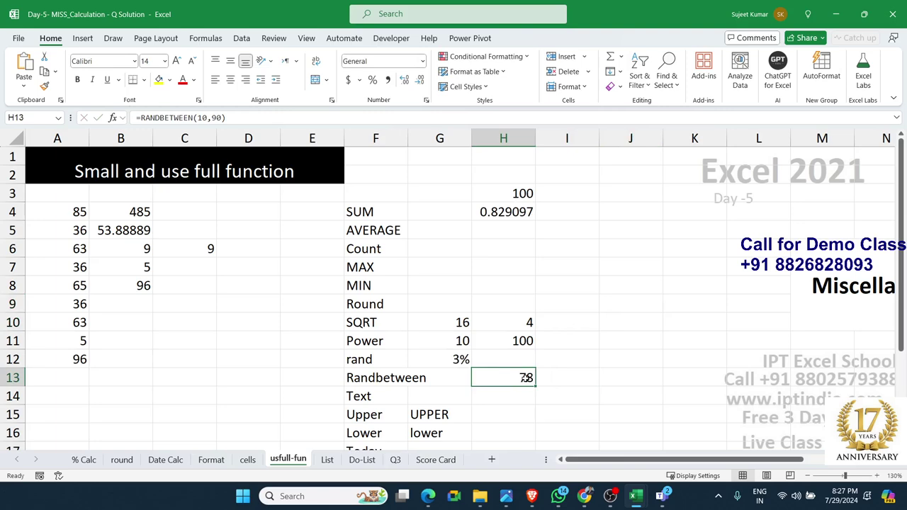
scroll(526, 378, down, 1)
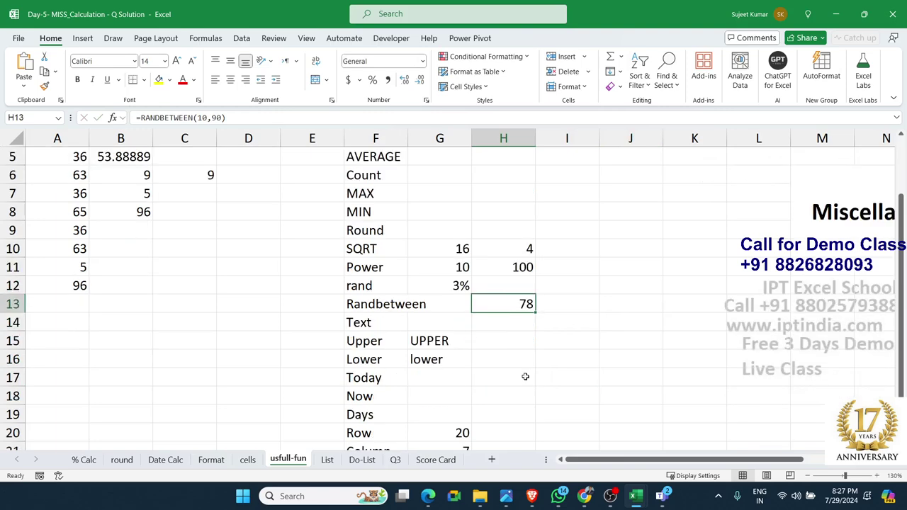
Look through the cells, Format and List sheets, then return to usfull-fun
click(385, 325)
click(249, 460)
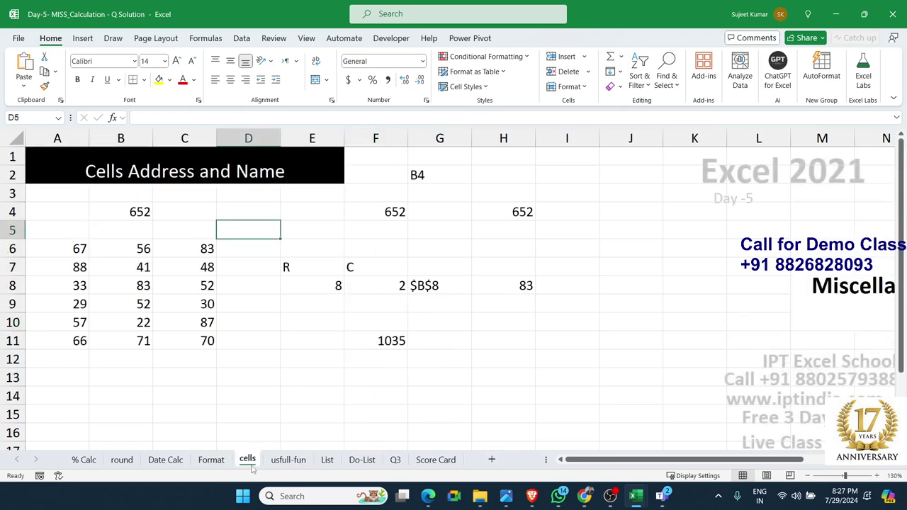
click(217, 460)
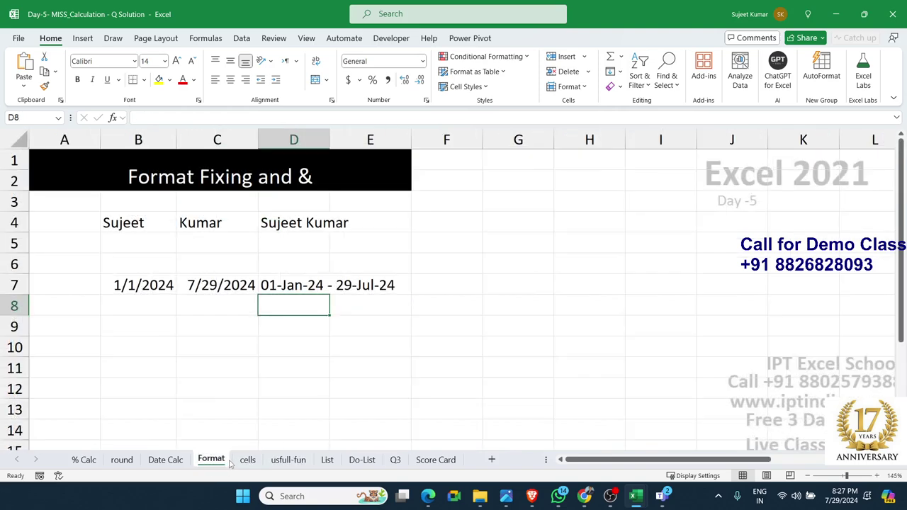
click(326, 460)
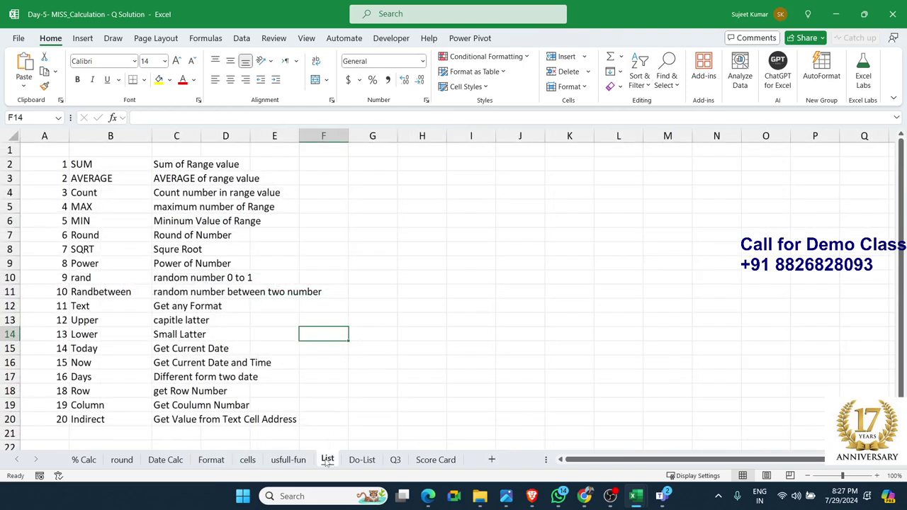
click(305, 460)
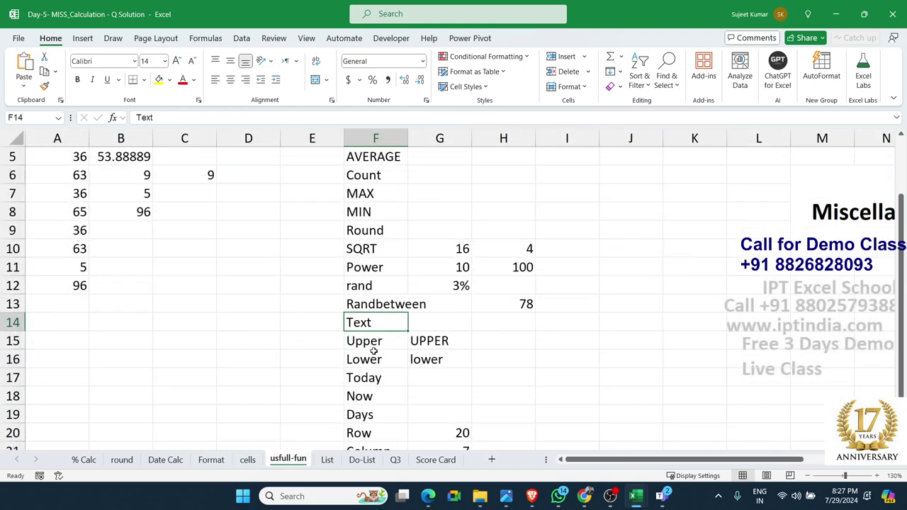
Replace G15 with =UPPER(F15) and enter =LOWER(F16) in G16
click(449, 342)
key(Delete)
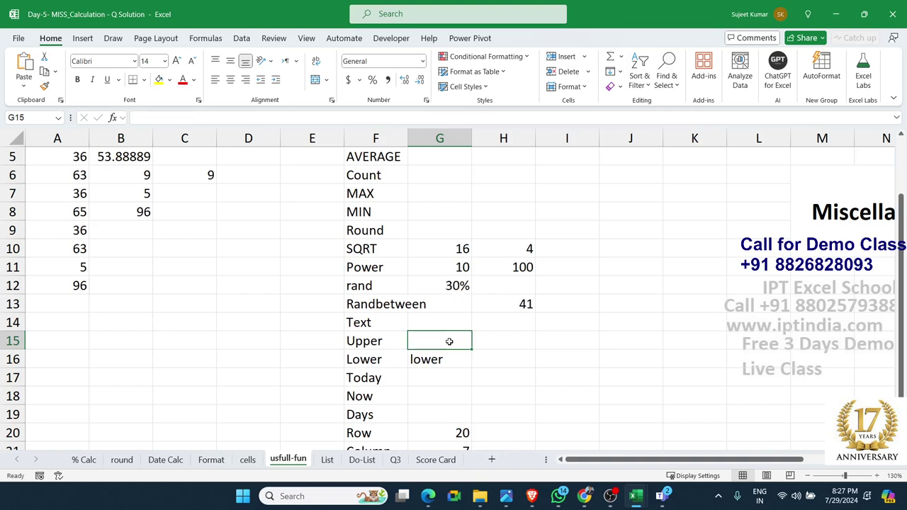
text(=up)
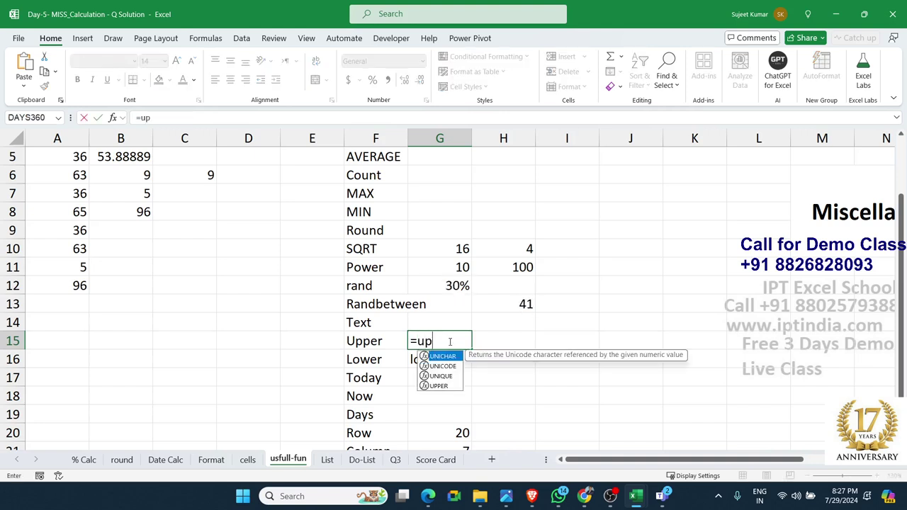
text(p)
key(Tab)
key(Left)
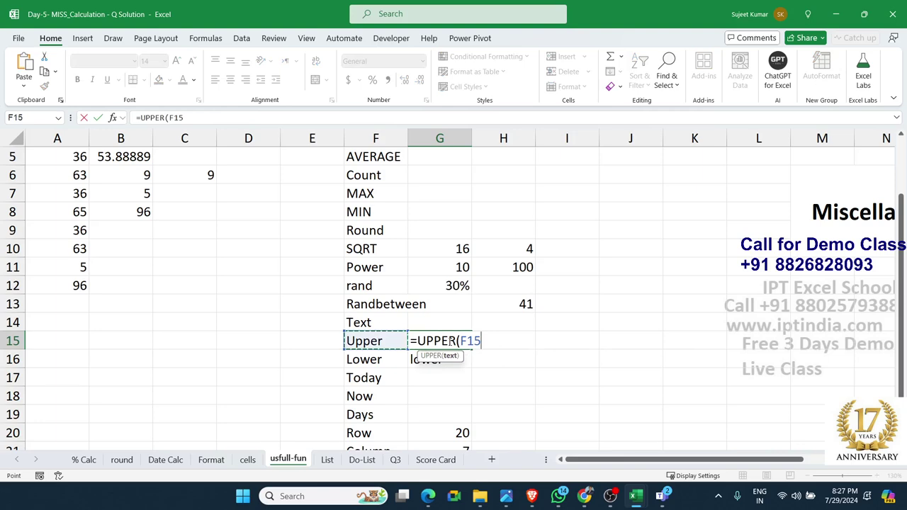
key(Return)
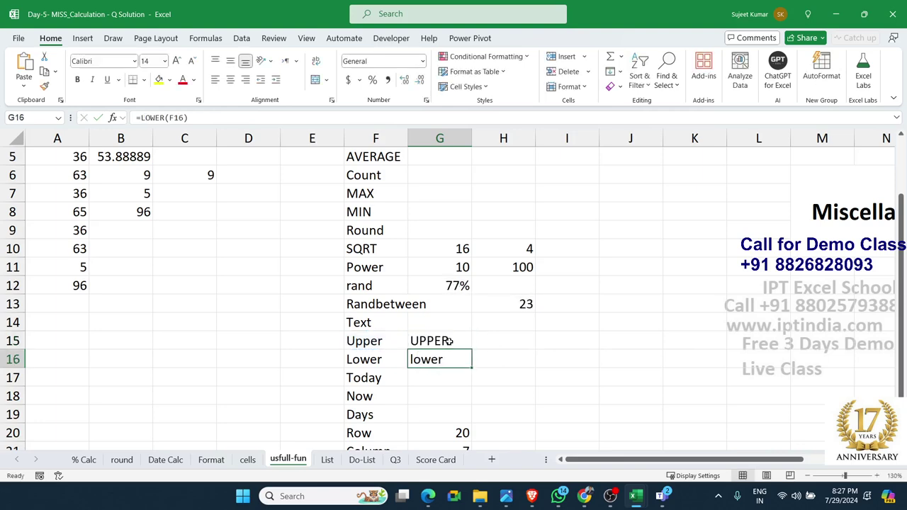
text(=lo)
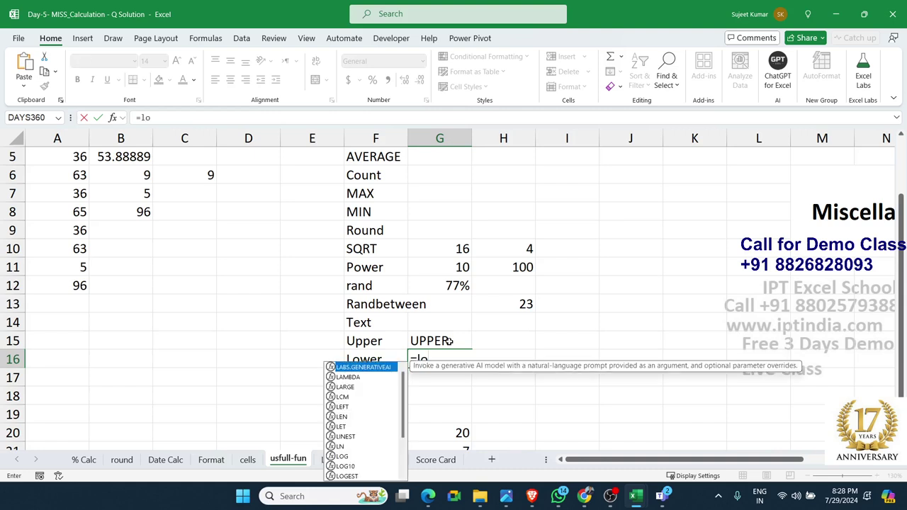
text(w)
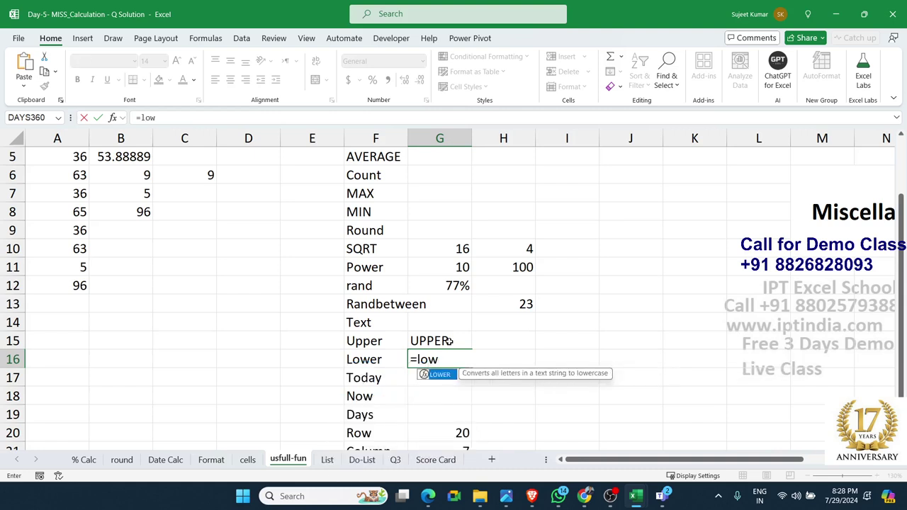
key(Tab)
key(Left)
key(Return)
Move down past the Today and Now labels to the ROW result in G20
key(Left)
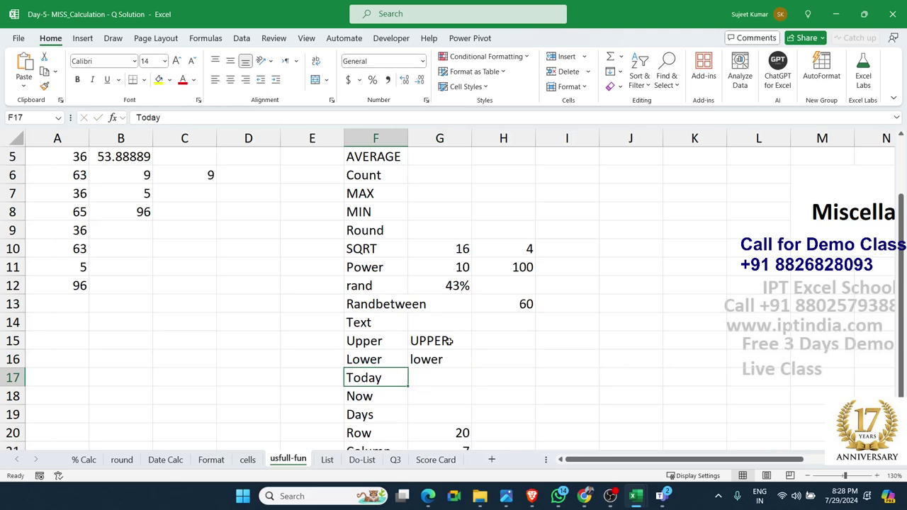
key(Down)
key(Down)
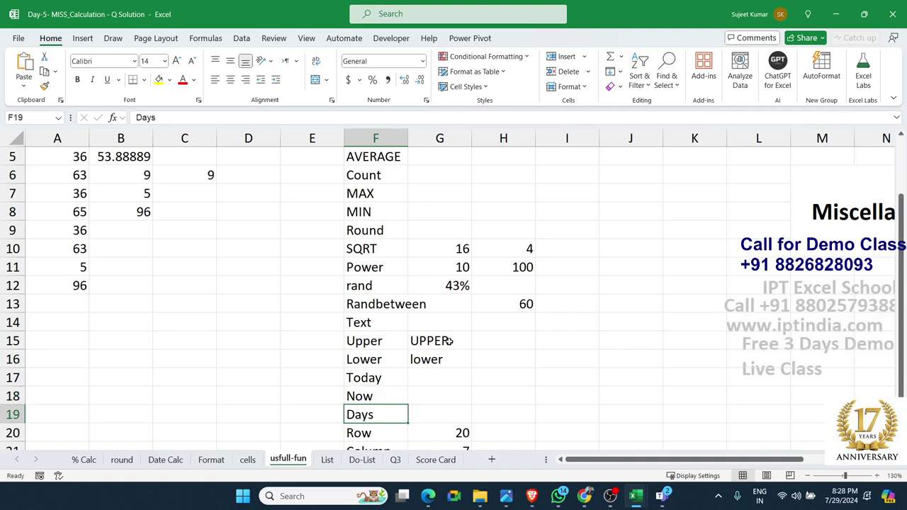
key(Down)
key(Down)
key(Down)
key(Down)
key(Up)
key(Up)
key(Up)
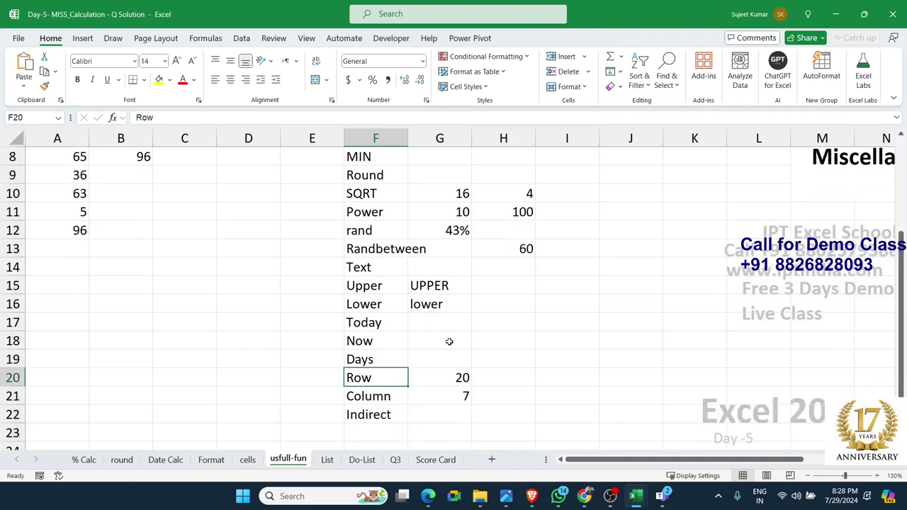
key(Right)
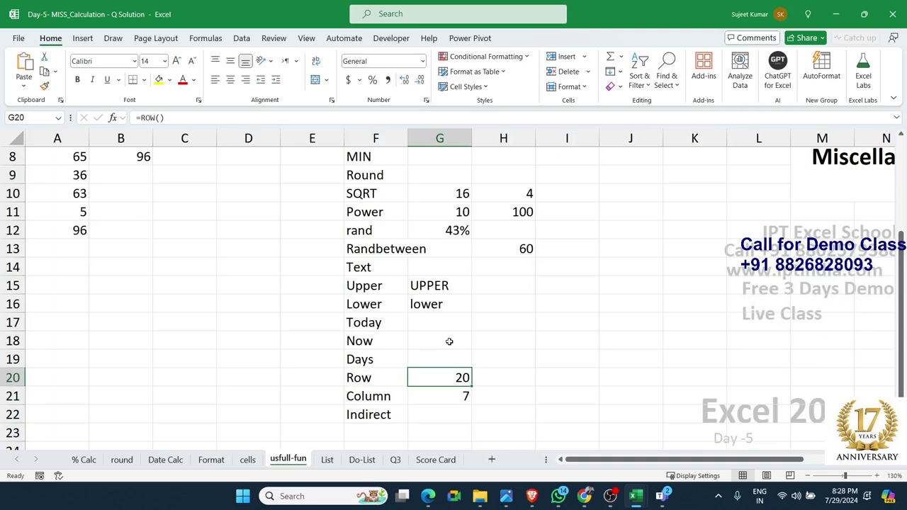
text(=row)
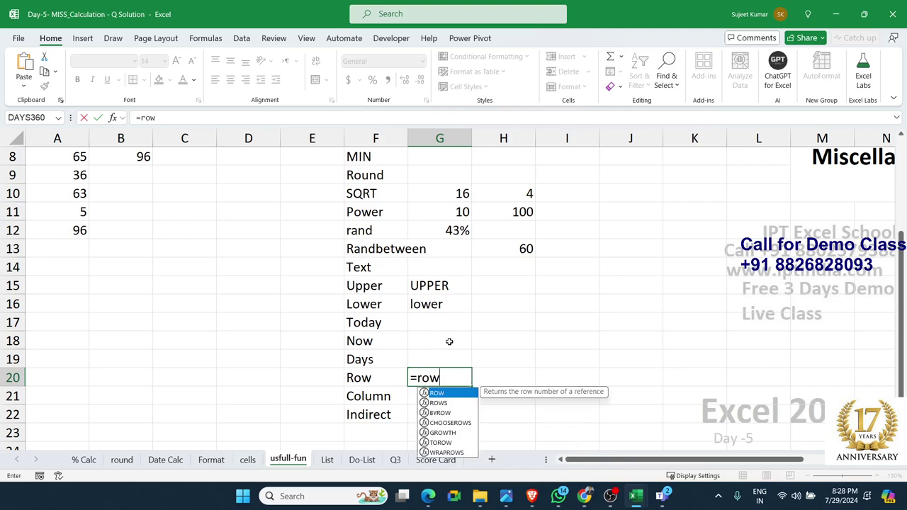
key(Tab)
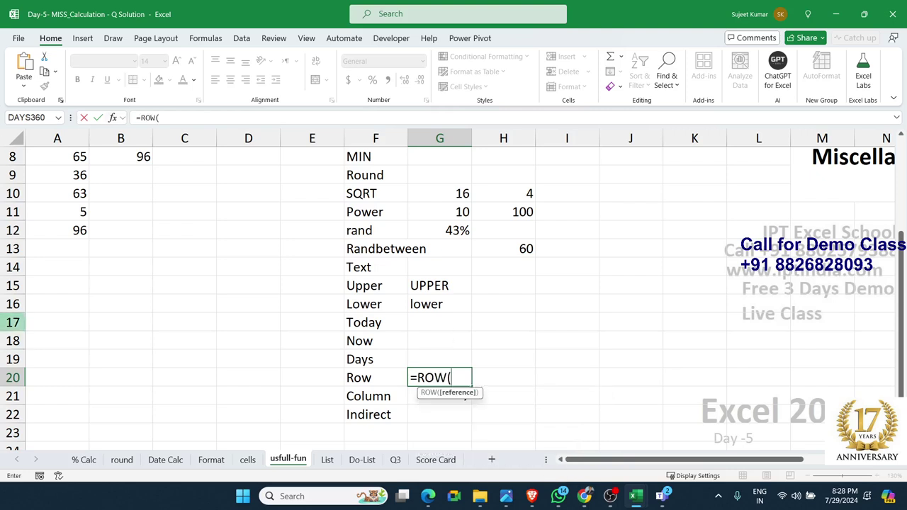
click(175, 250)
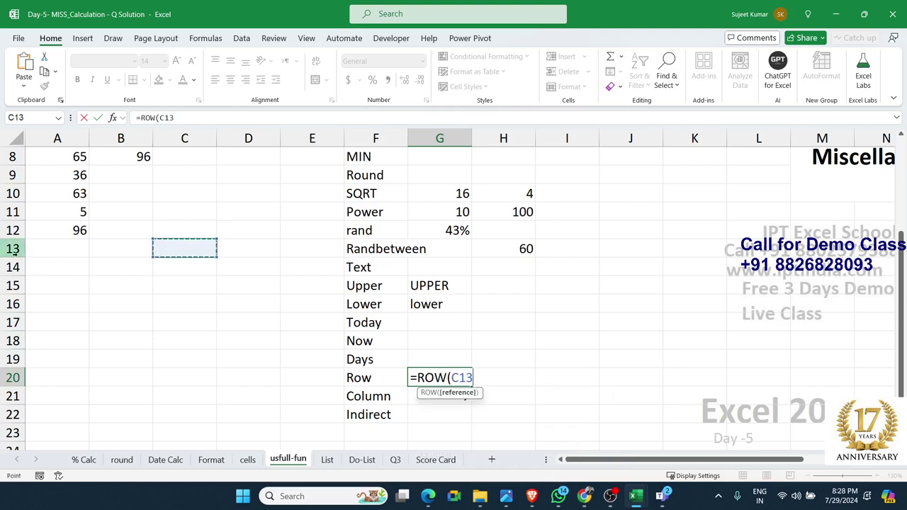
key(Return)
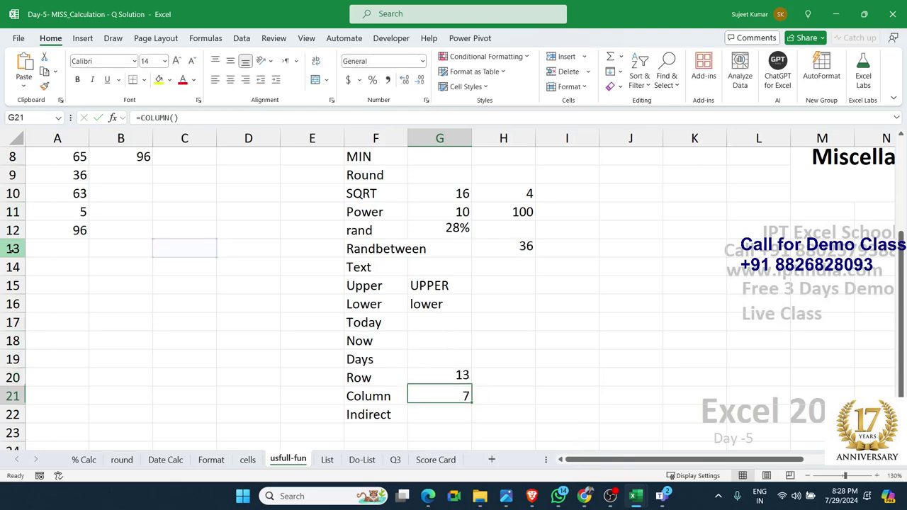
double_click(464, 378)
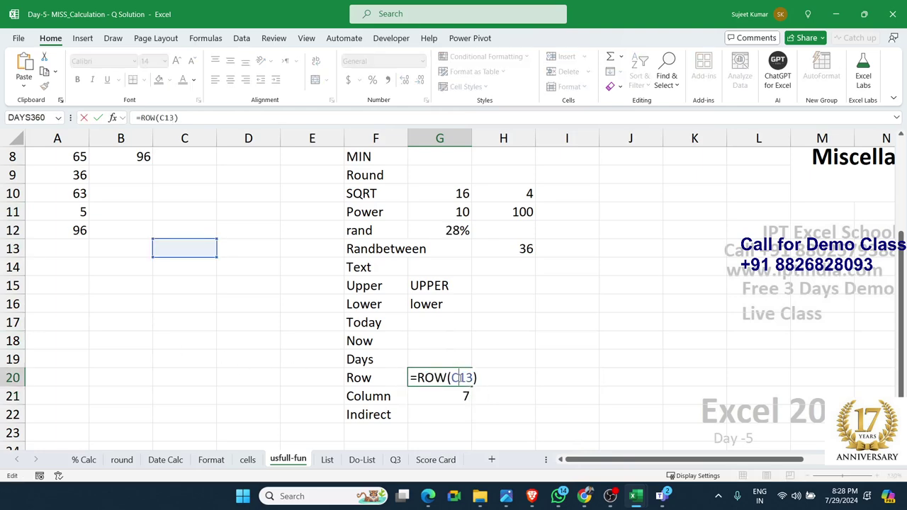
key(BackSpace)
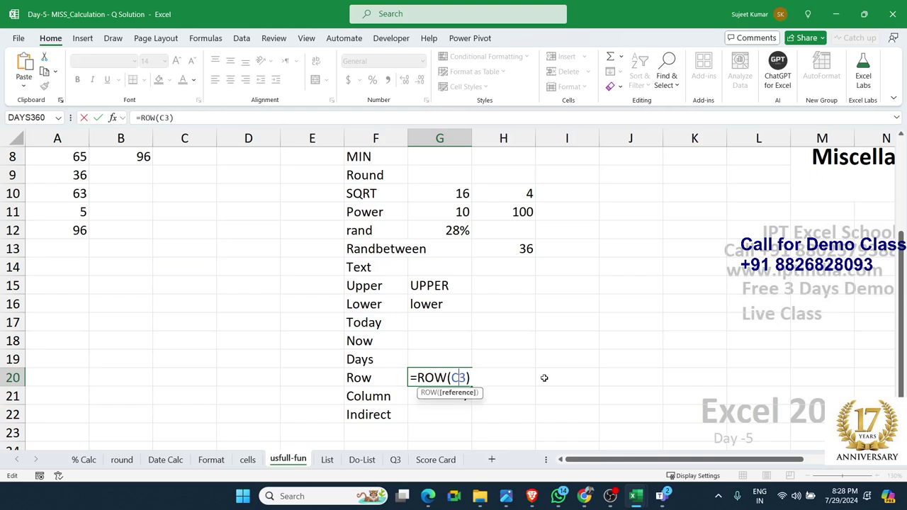
key(BackSpace)
key(Delete)
key(Return)
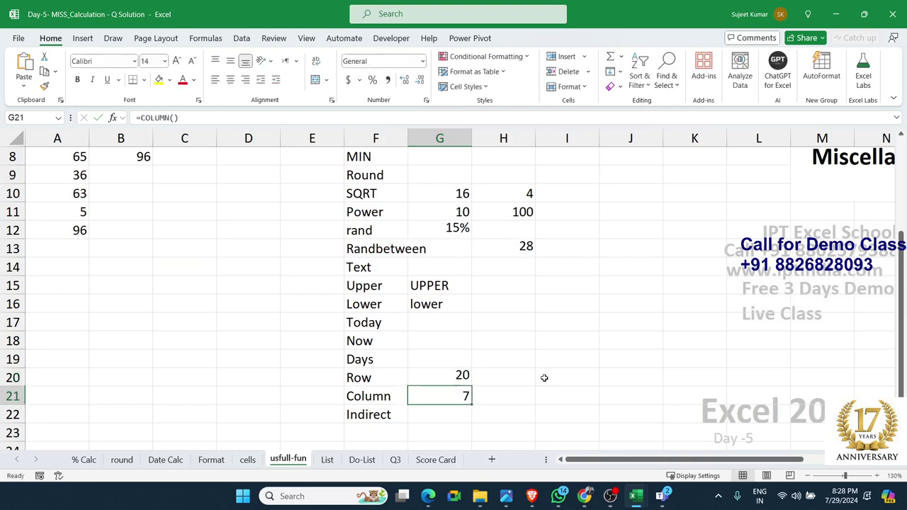
click(452, 379)
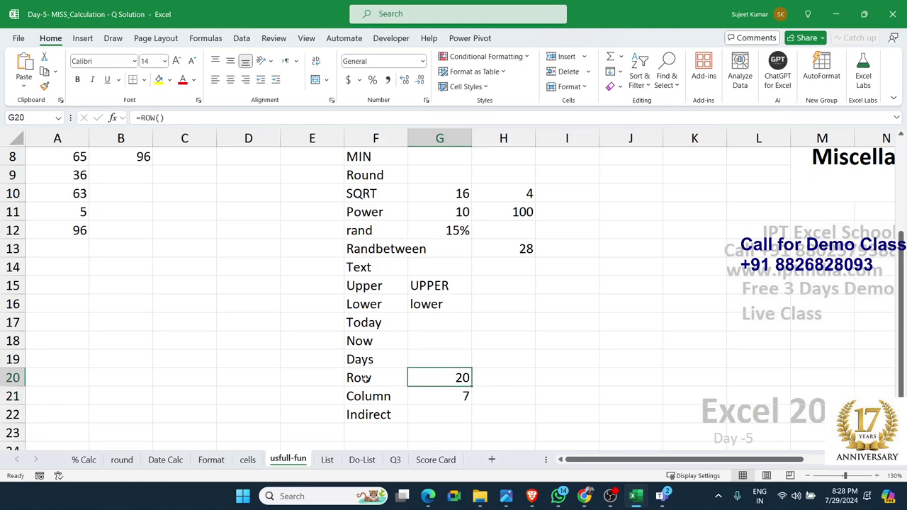
double_click(426, 400)
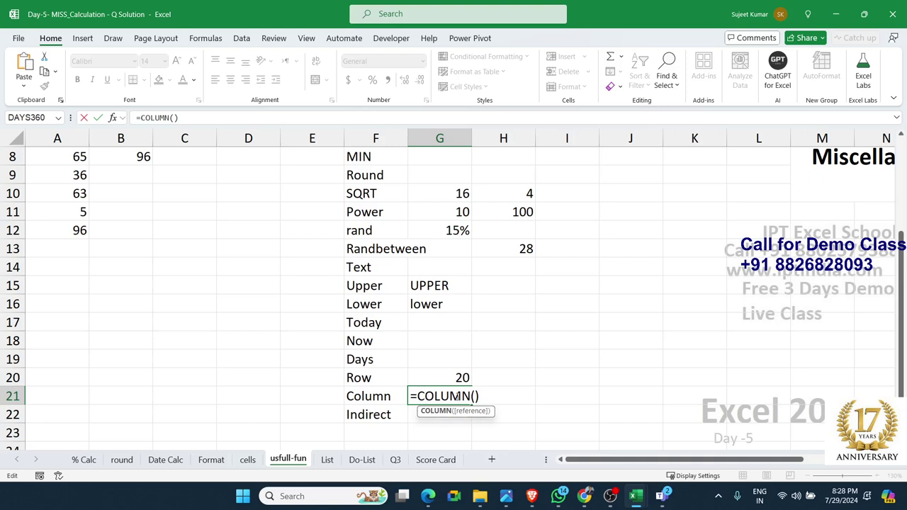
click(475, 396)
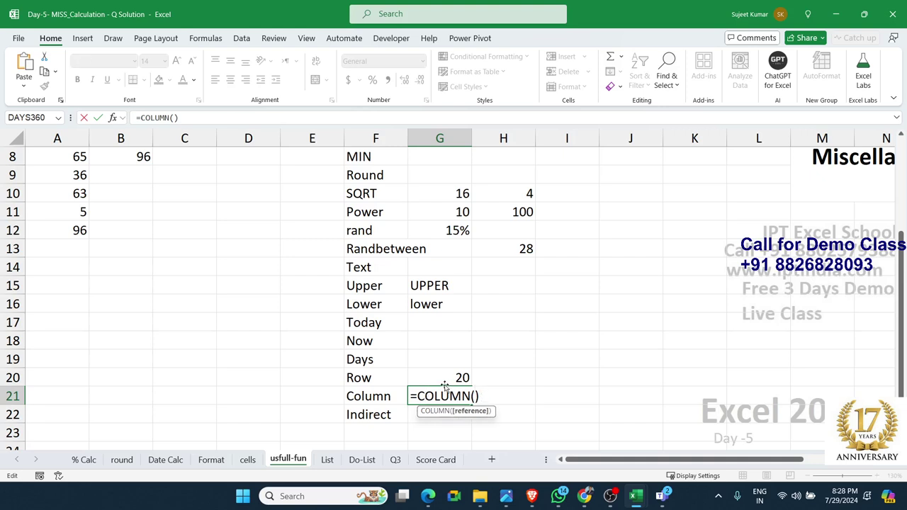
key(Return)
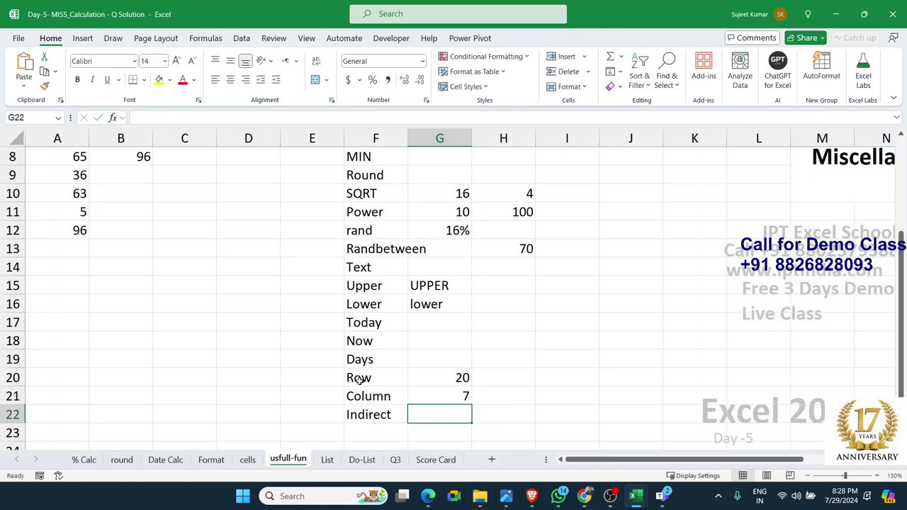
Clear H2:H5 and enter 500 in H1
click(391, 415)
scroll(423, 390, up, 3)
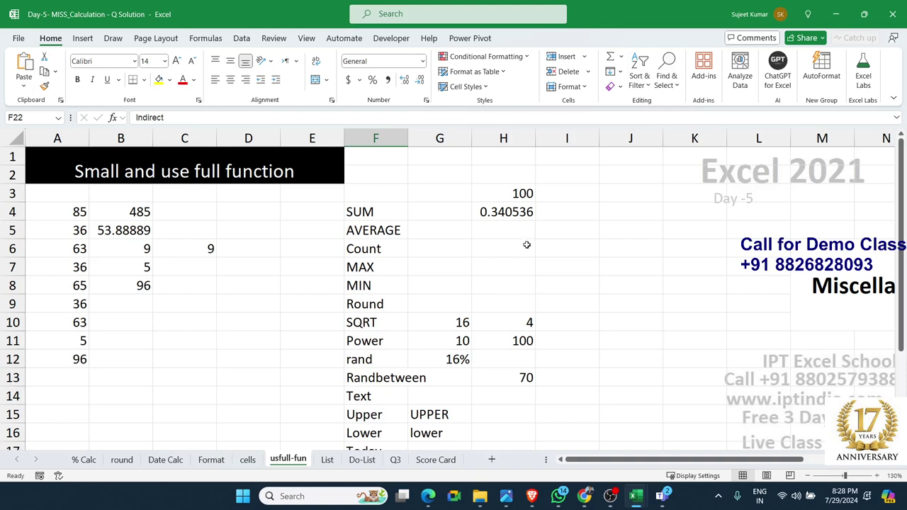
drag(518, 173, 514, 234)
key(Delete)
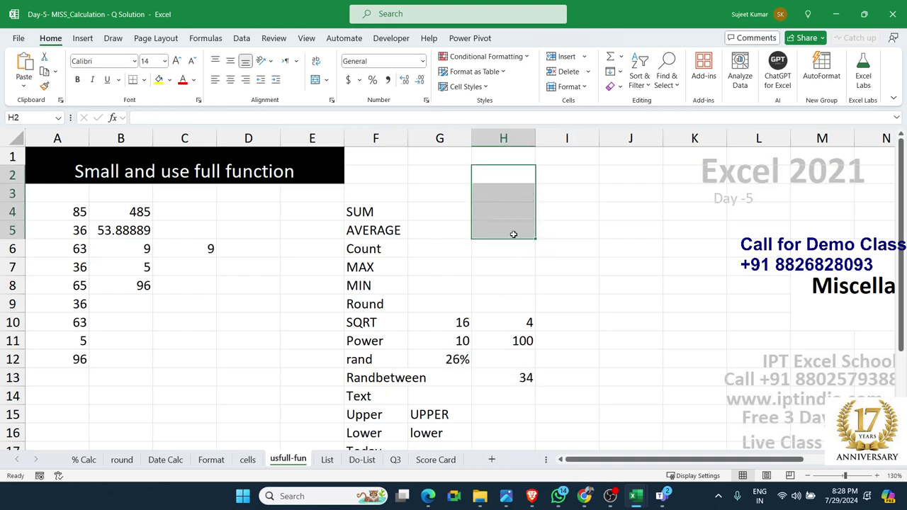
key(Up)
text(50)
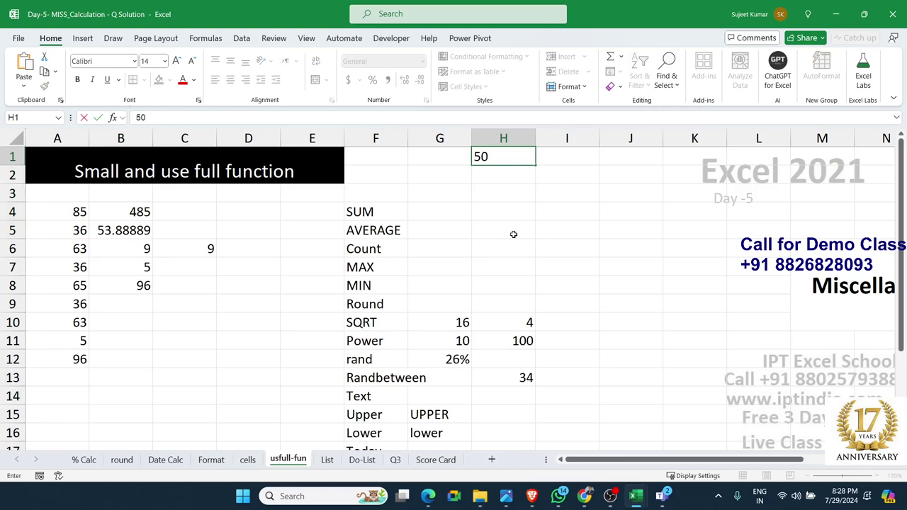
text(0)
click(575, 229)
Enter a direct =H1 reference in I4
click(571, 215)
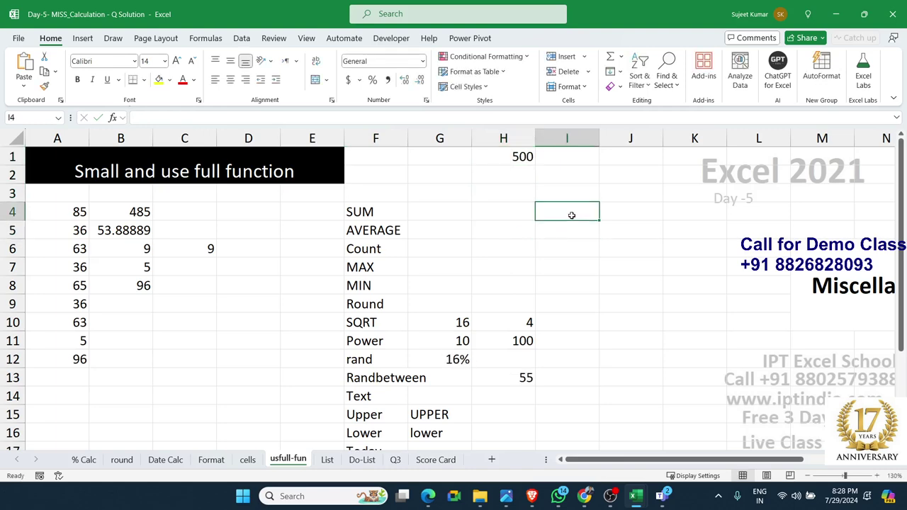
text(=h)
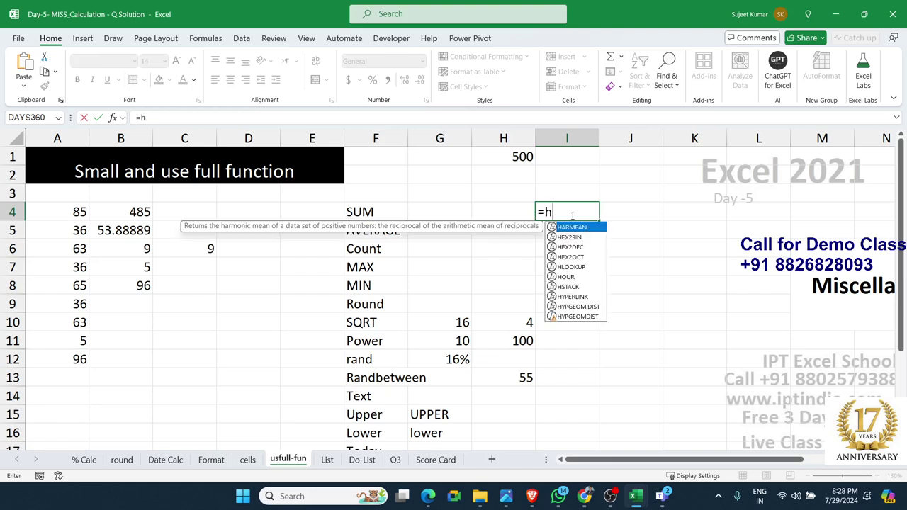
text(1)
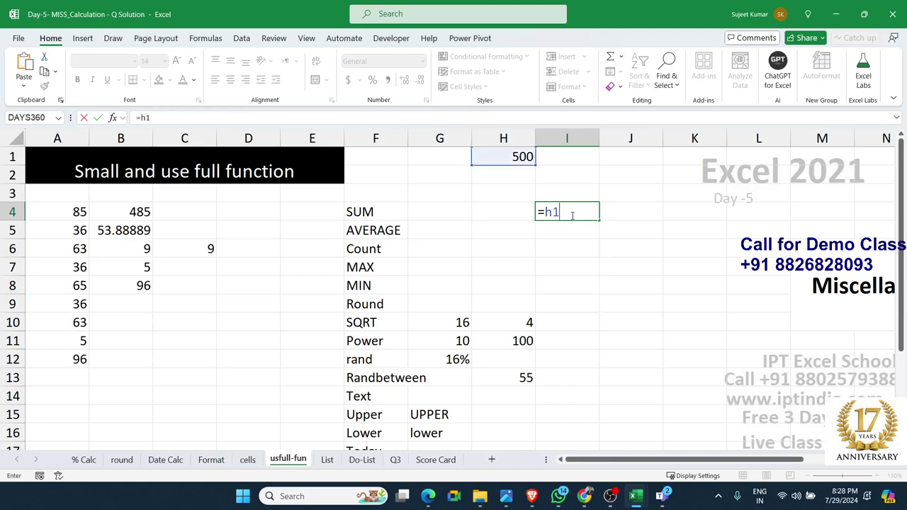
key(Return)
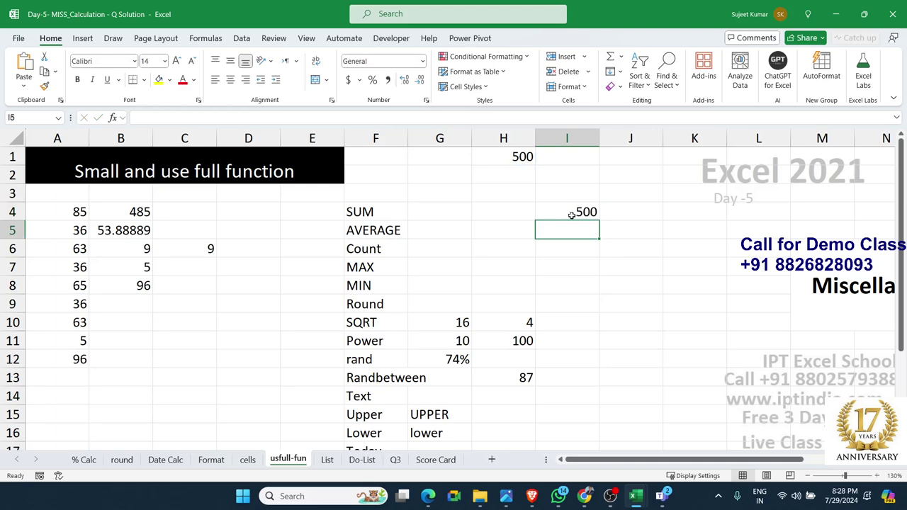
Type the text H1 into H3, briefly try =H3 in I4, then discard it
key(Up)
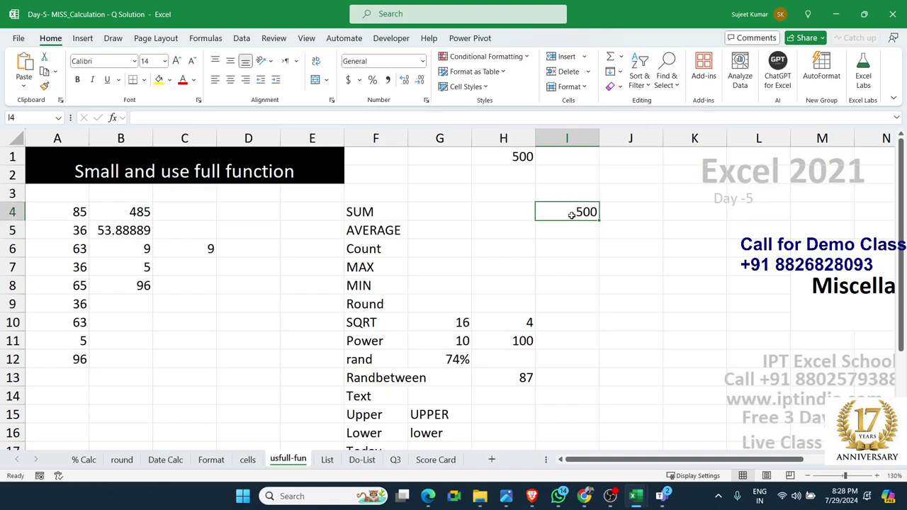
key(Up)
key(Left)
text(H)
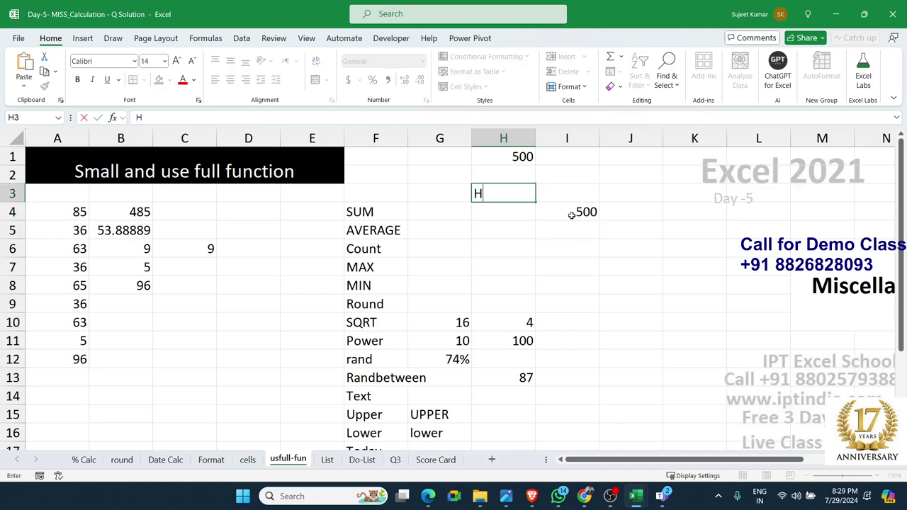
text(1)
click(572, 215)
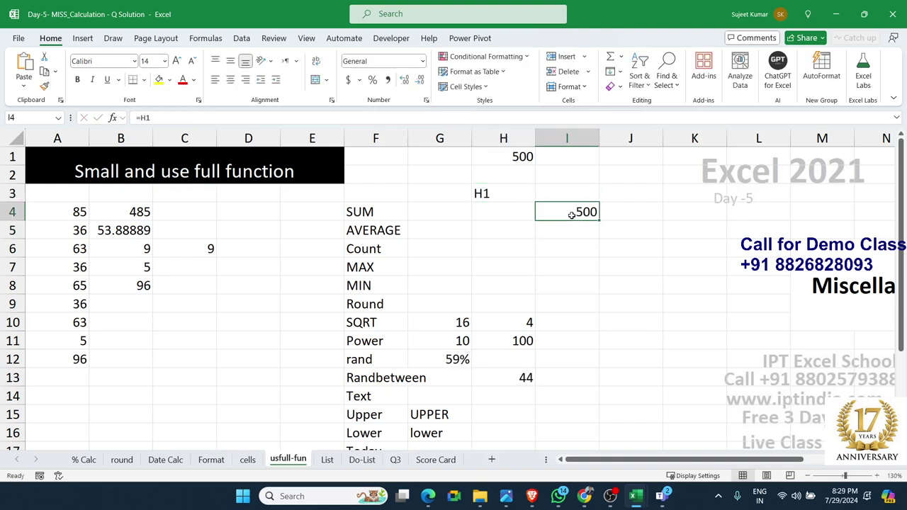
text(=)
click(498, 204)
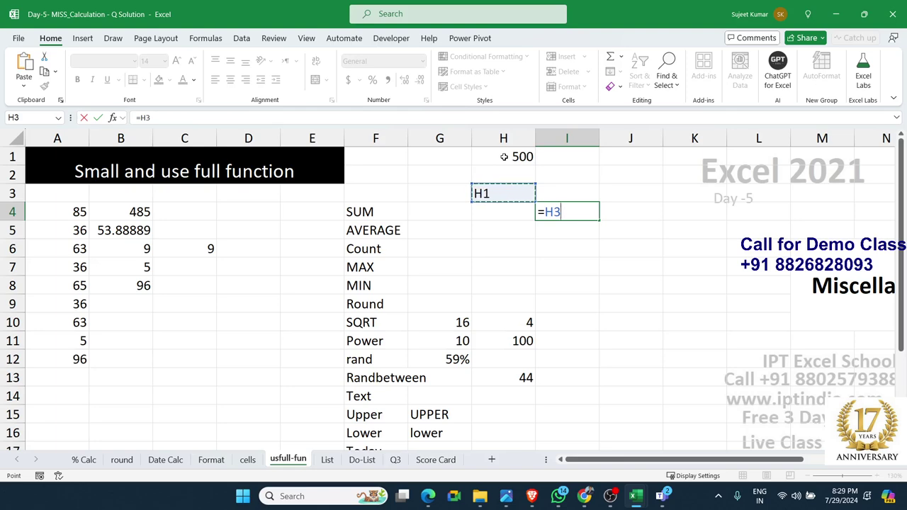
key(BackSpace)
key(BackSpace)
text(a)
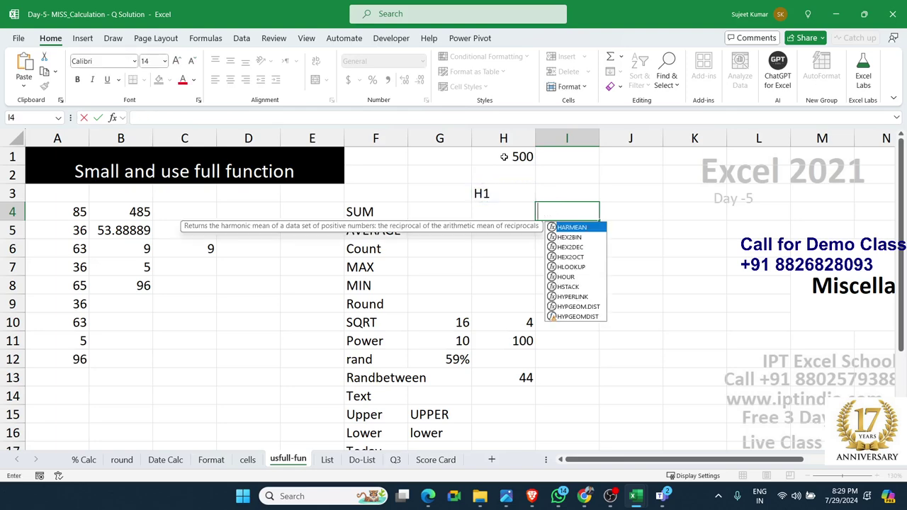
key(Escape)
Enter =INDIRECT(H3) in I4 so it returns 500 from H1
text(=ind)
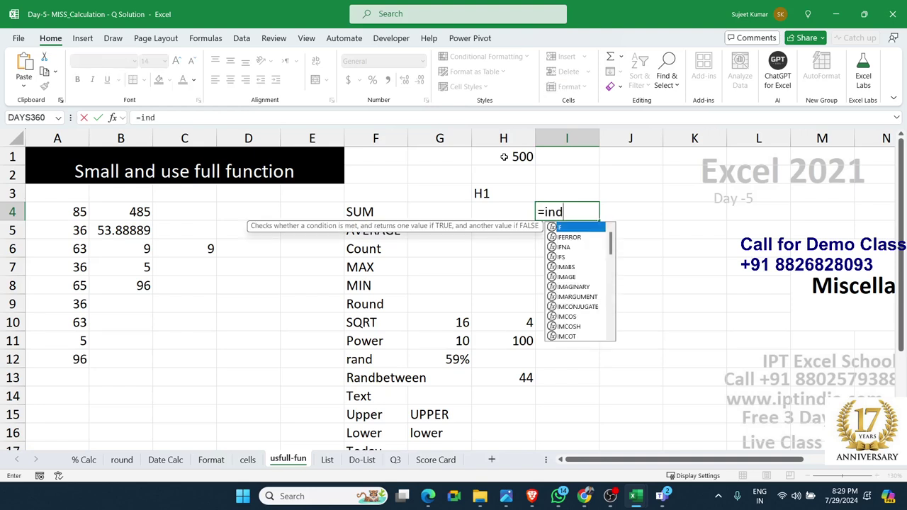
key(Down)
key(Tab)
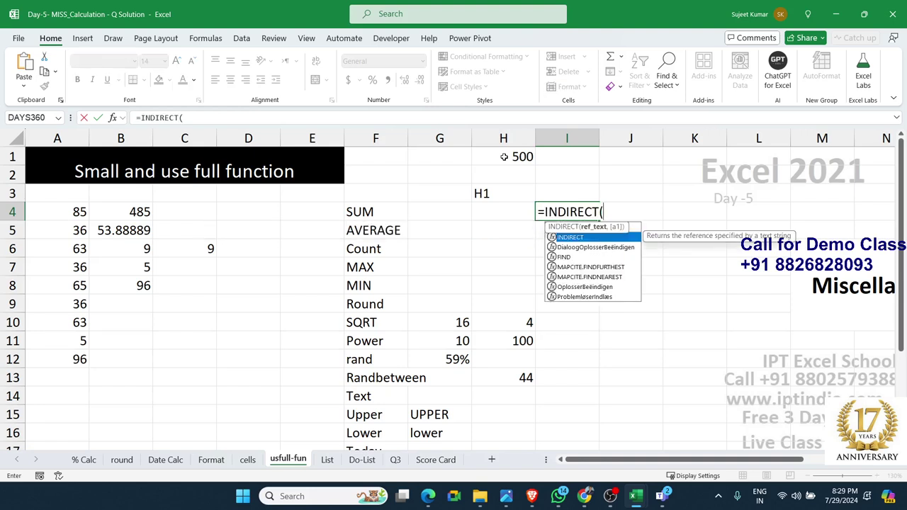
click(495, 192)
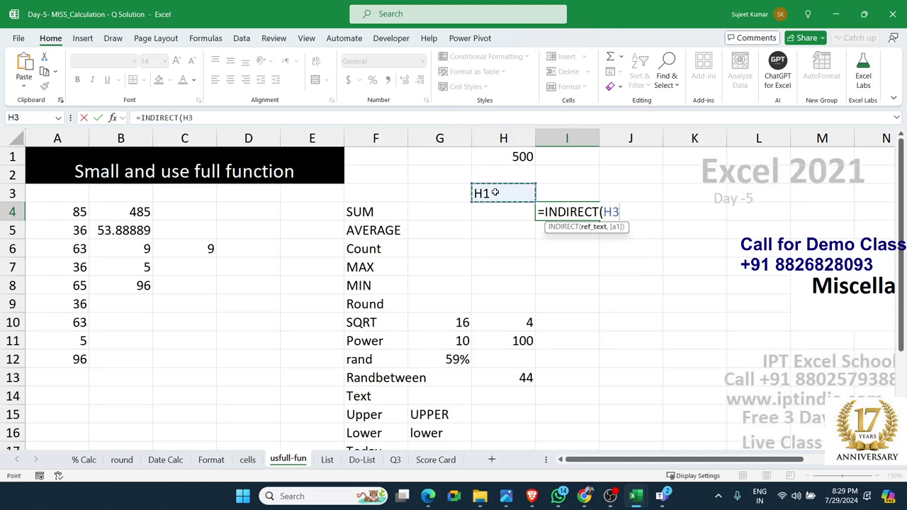
text())
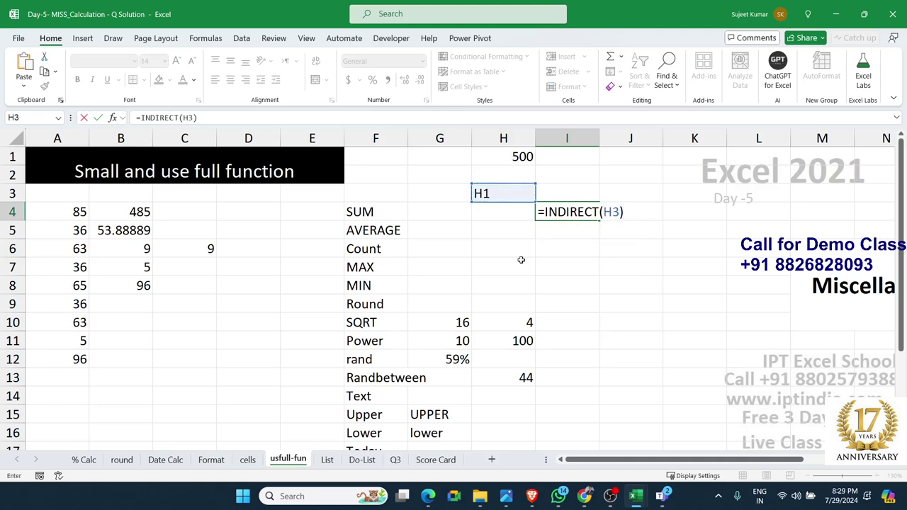
double_click(607, 211)
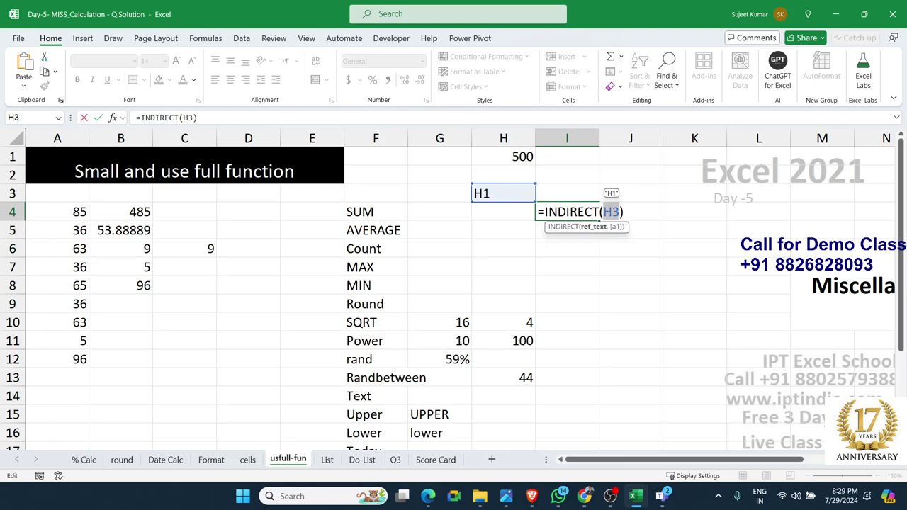
key(Return)
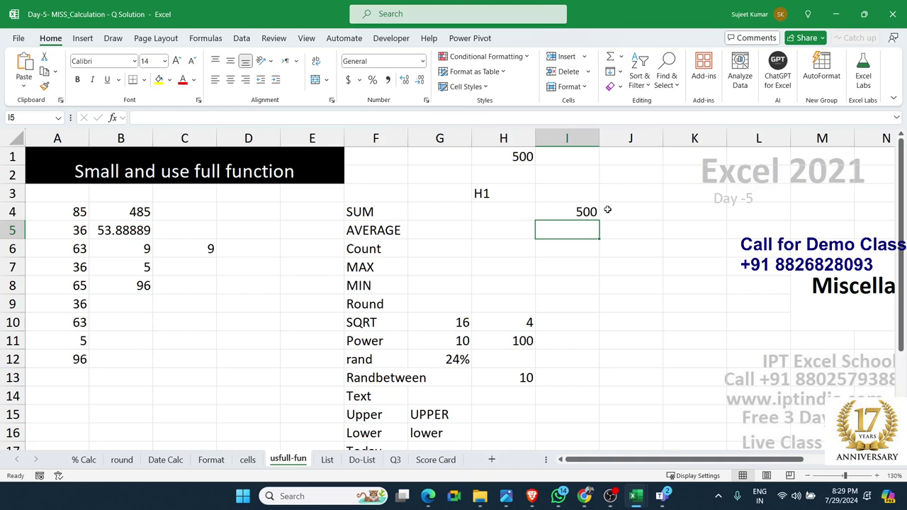
Open the List sheet and select the function names in B2:B20
click(327, 461)
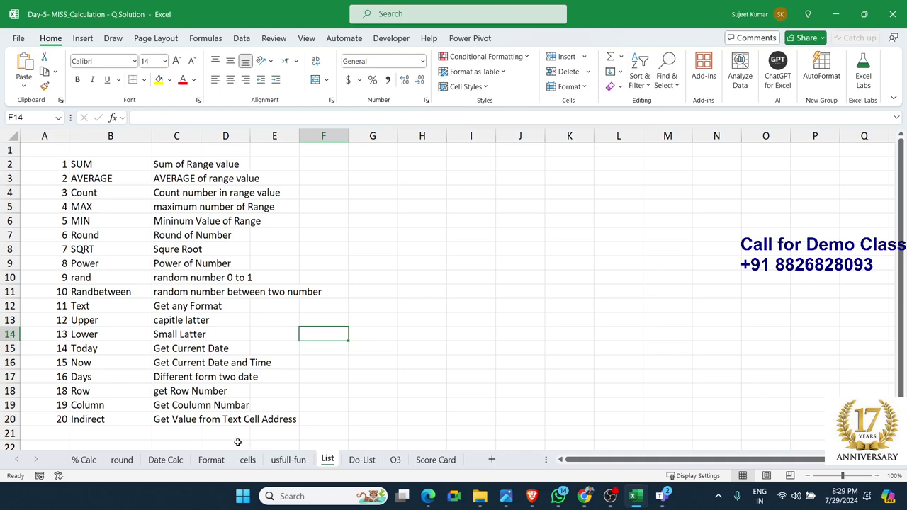
drag(109, 168, 100, 417)
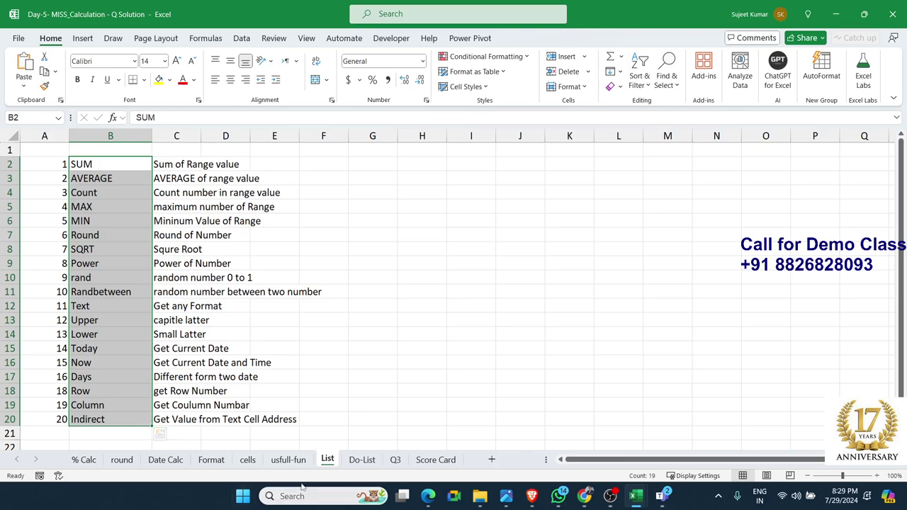
Review the Q1 task on Do-List and scroll through the Score Card sheet
click(361, 460)
click(54, 291)
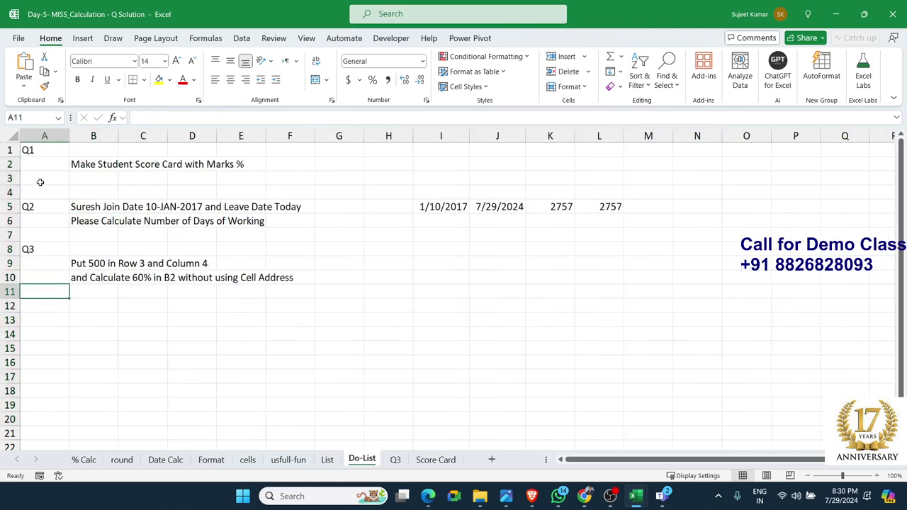
click(27, 148)
click(70, 164)
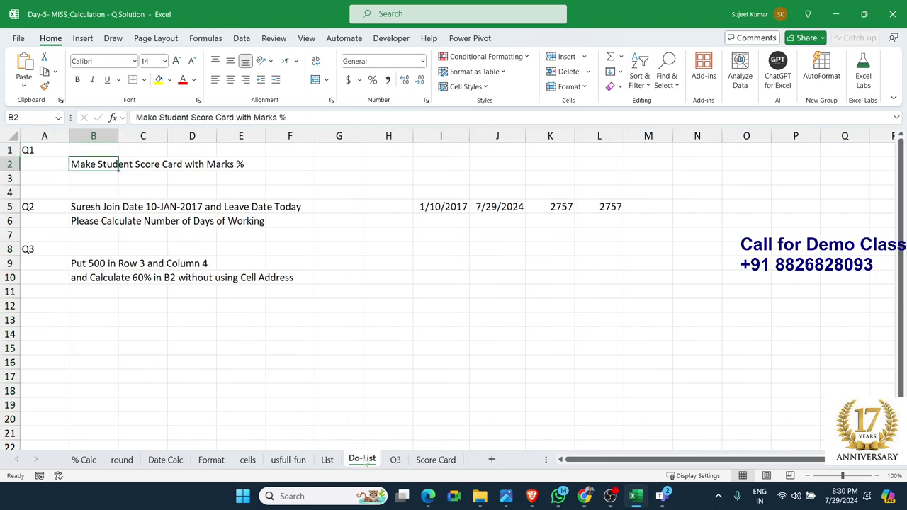
click(428, 460)
scroll(428, 465, down, 2)
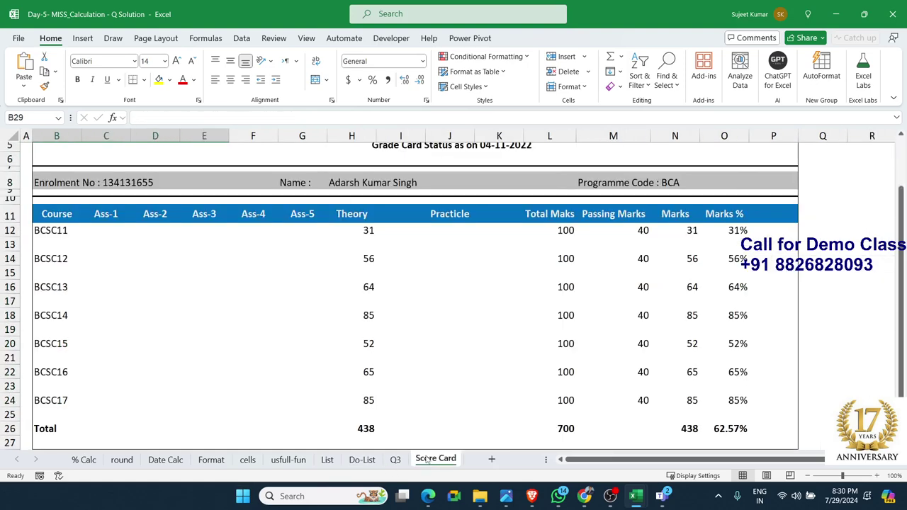
scroll(428, 465, down, 3)
scroll(426, 466, up, 5)
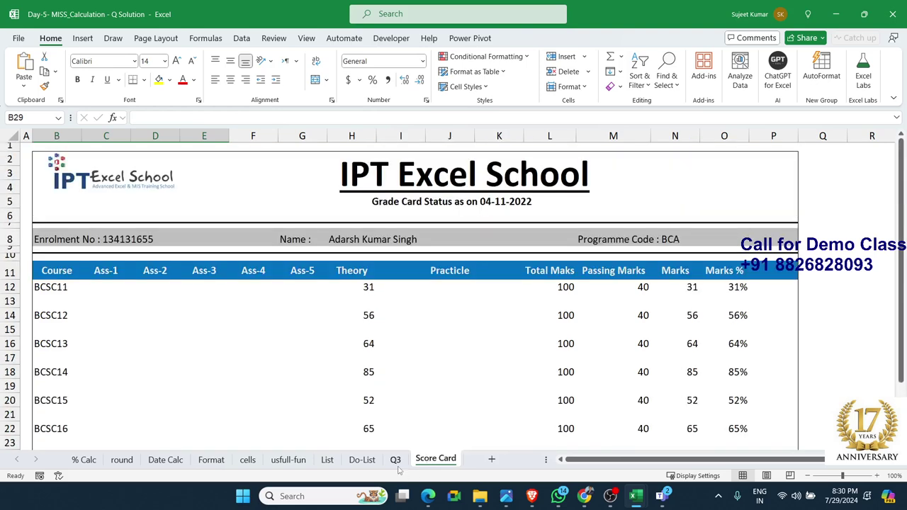
Highlight the Q2 and Q3 questions on Do-List, then move to the % Calc sheet
click(348, 462)
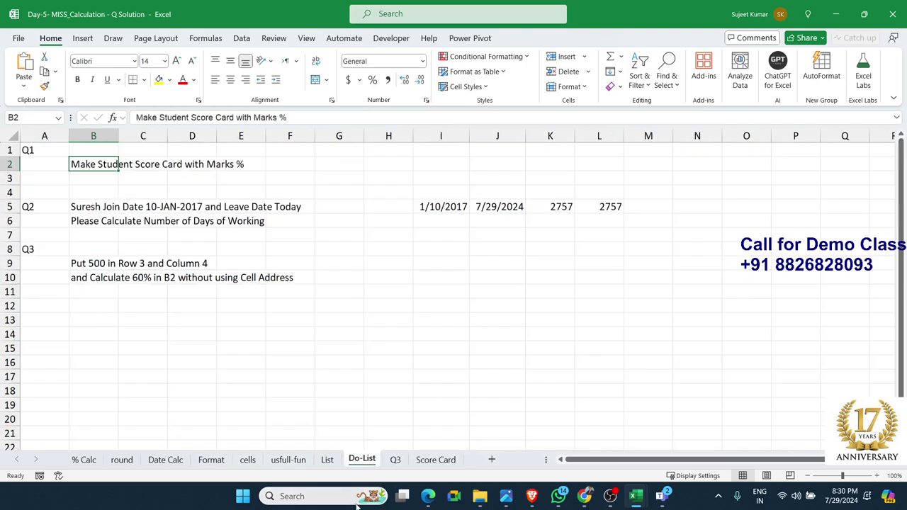
click(102, 210)
drag(102, 209, 104, 223)
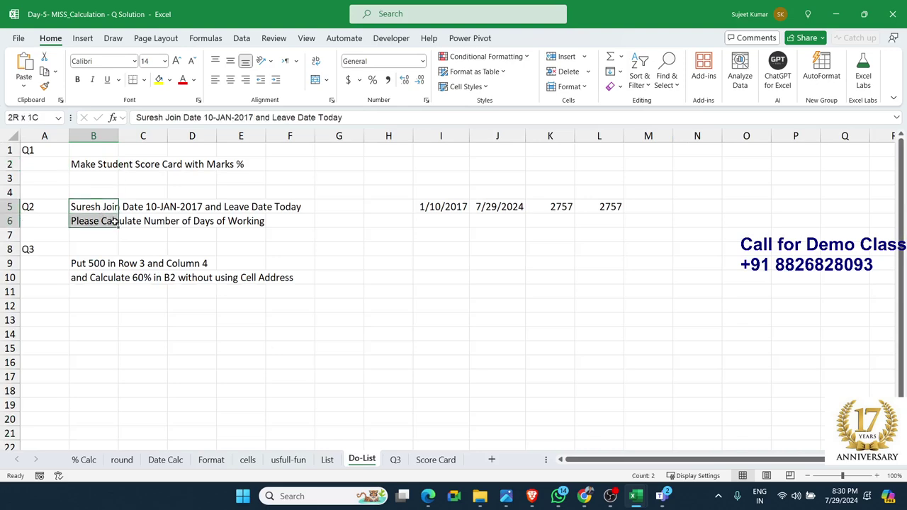
click(106, 316)
drag(92, 263, 94, 284)
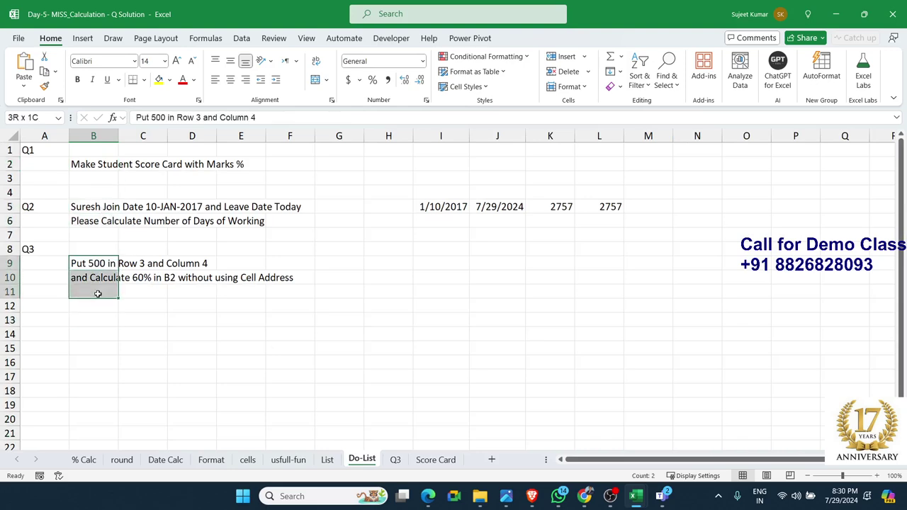
click(163, 320)
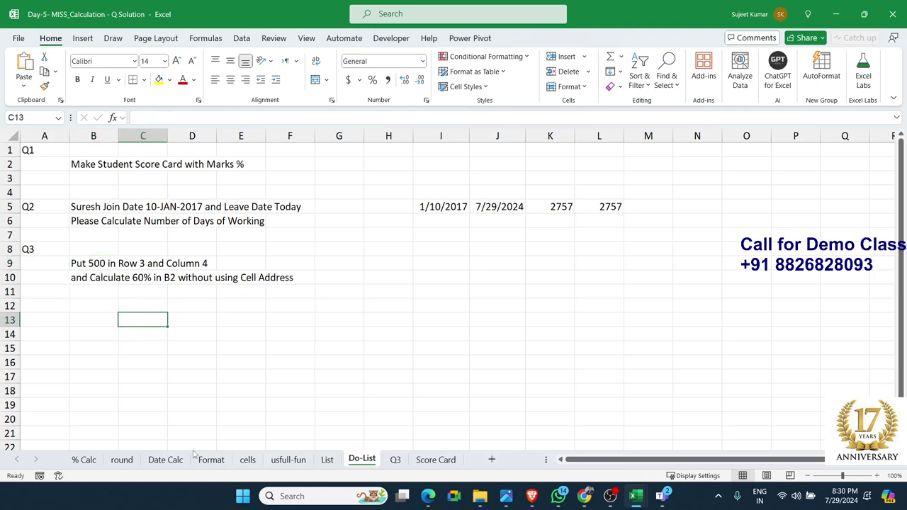
click(84, 460)
click(175, 382)
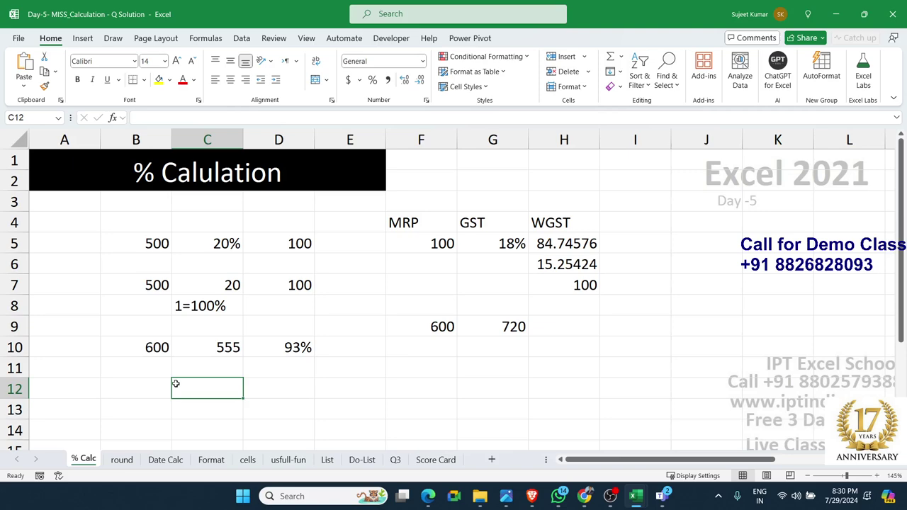
Go to the File Home page and dismiss the recent workbook's context menu unused
click(19, 41)
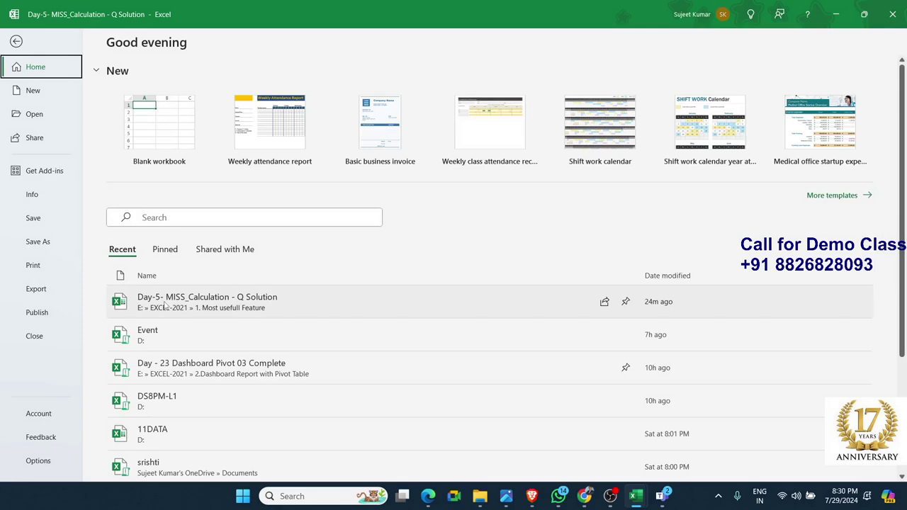
right_click(165, 305)
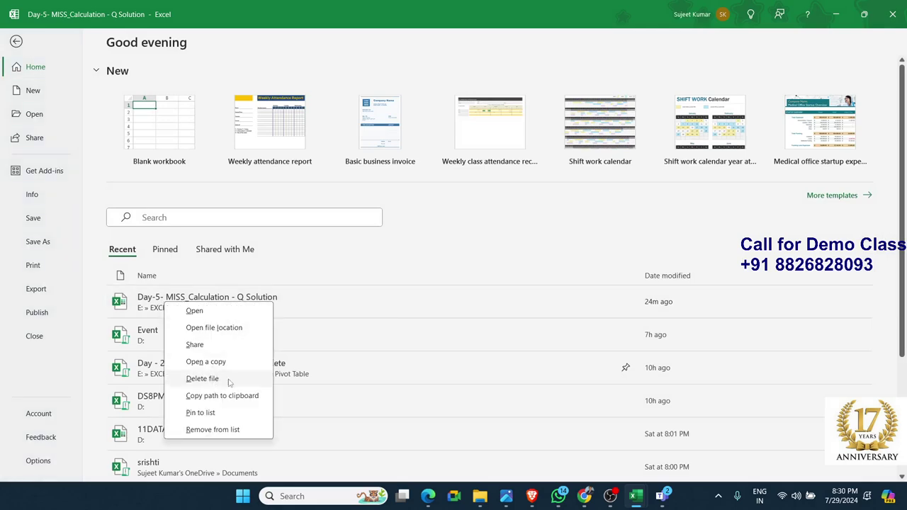
click(228, 403)
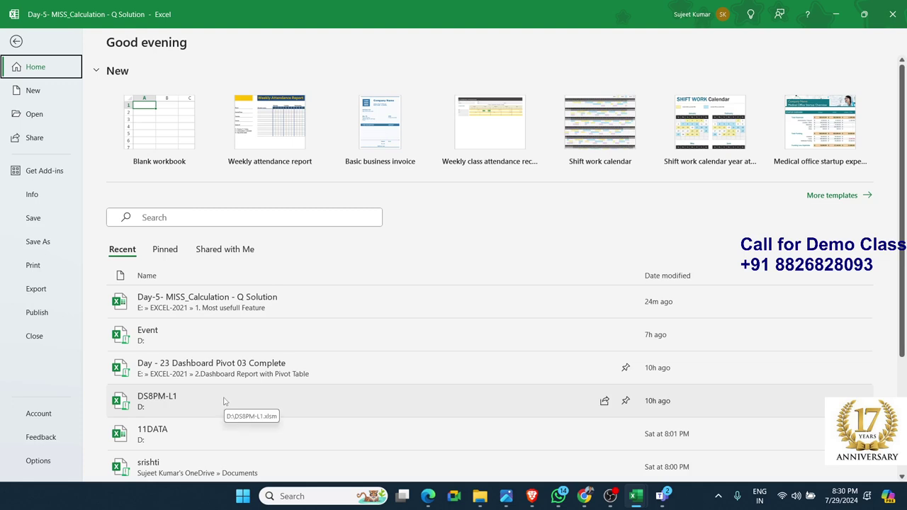